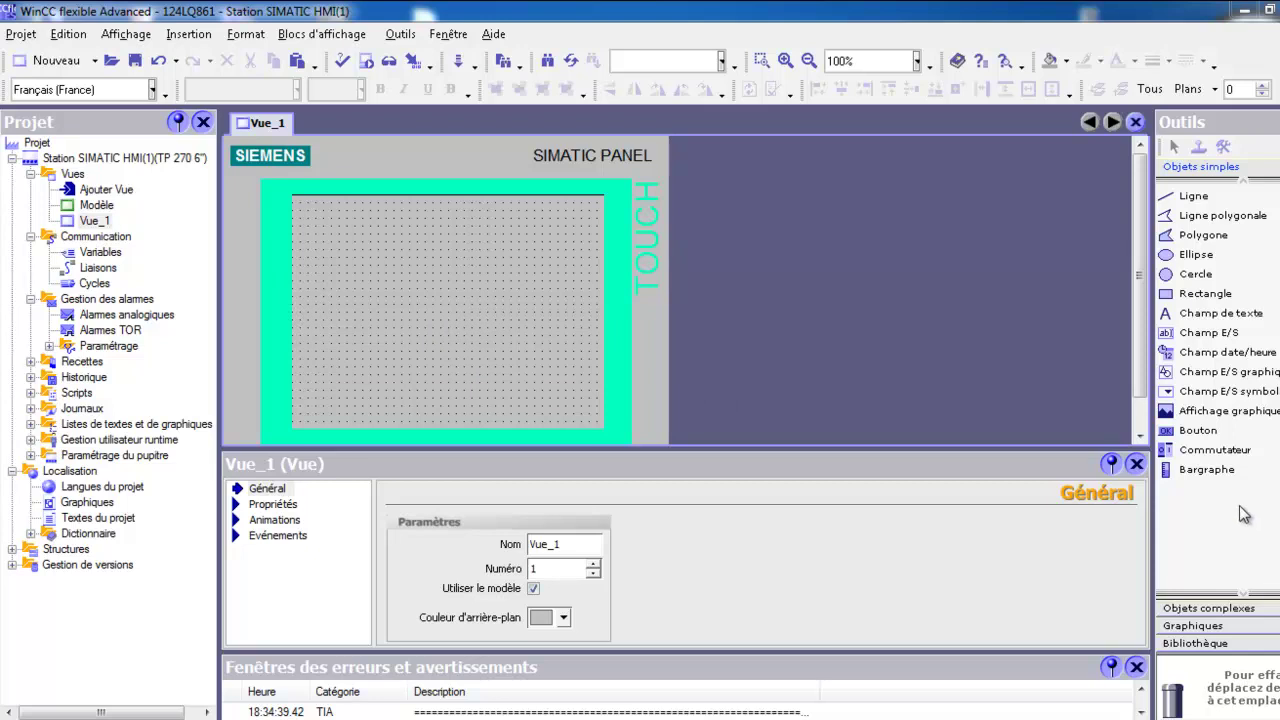
# Place a graphic display in the upper right area of Vue_1 and browse for its image in the desktop folder phtowincc > icone HMI.
pyautogui.moveTo(1230, 410); pyautogui.dragTo(490, 230)
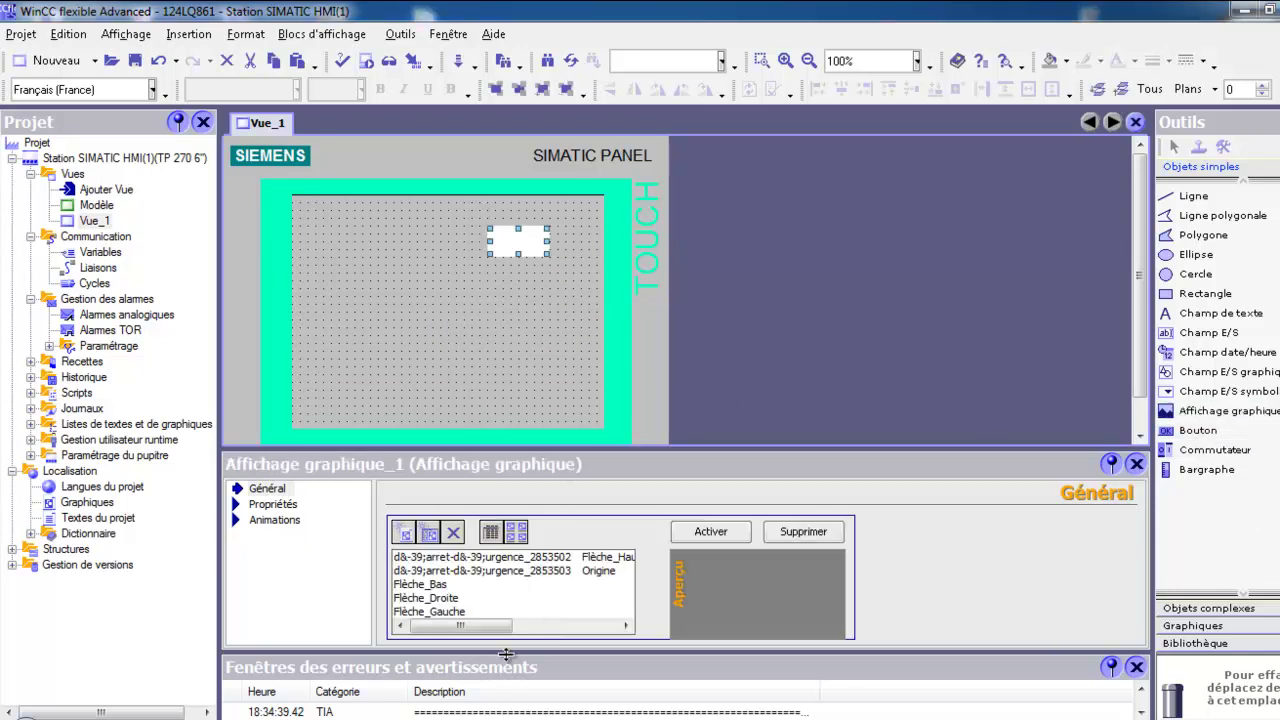
pyautogui.click(404, 532)
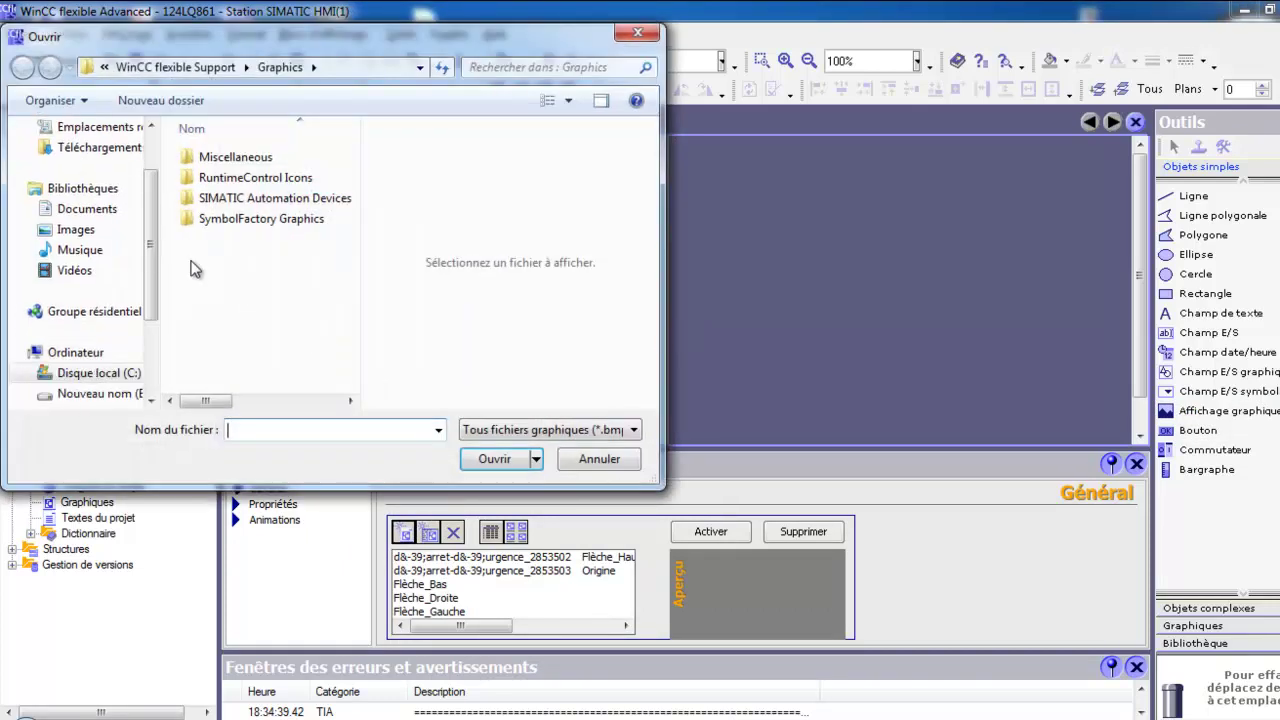
pyautogui.scroll(1, 110, 176)
pyautogui.click(75, 176)
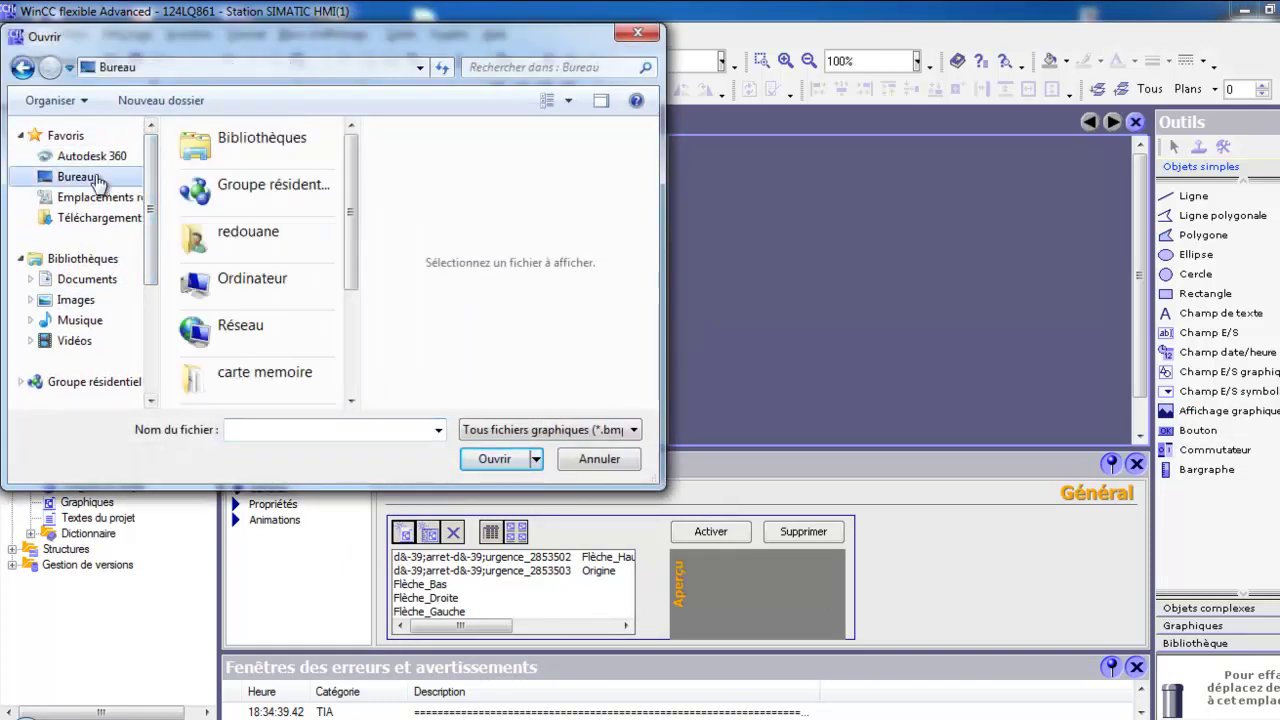
pyautogui.moveTo(347, 165); pyautogui.dragTo(351, 300)
pyautogui.click(277, 254)
pyautogui.doubleClick(277, 254)
pyautogui.moveTo(350, 141)
pyautogui.mouseDown()
pyautogui.moveTo(351, 172)
pyautogui.moveTo(350, 140)
pyautogui.mouseUp()
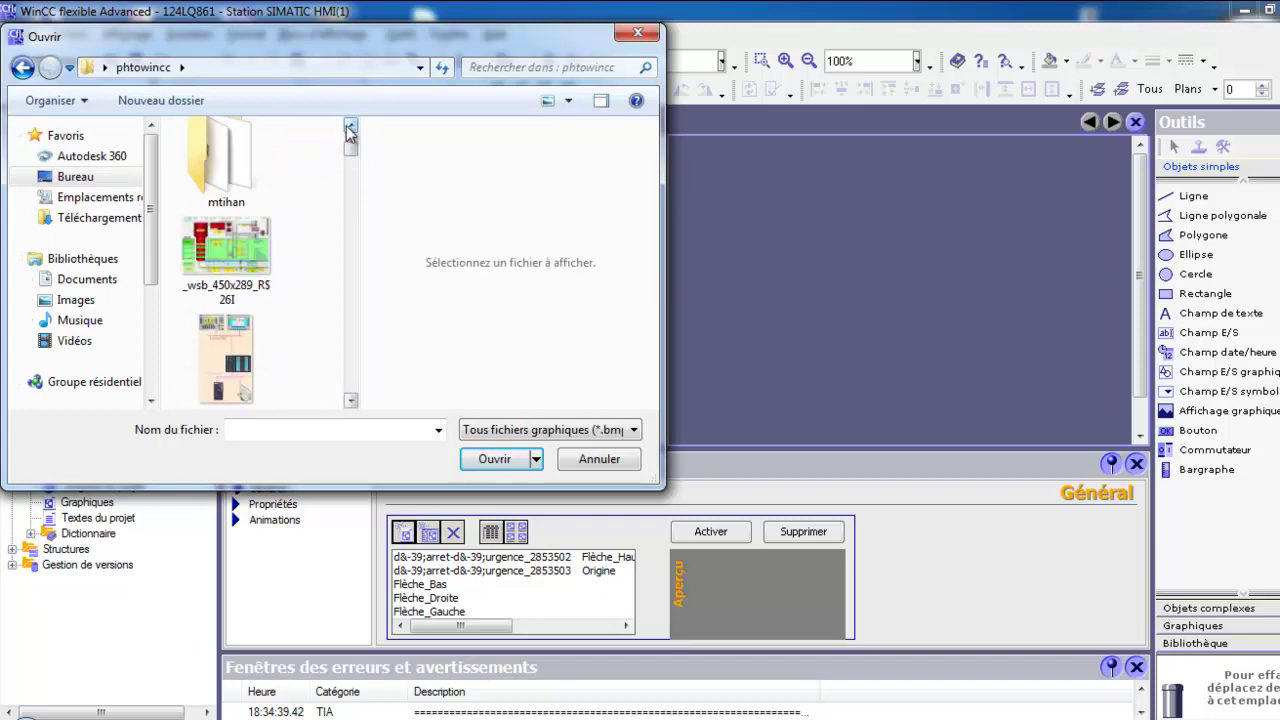
pyautogui.scroll(-3, 229, 329)
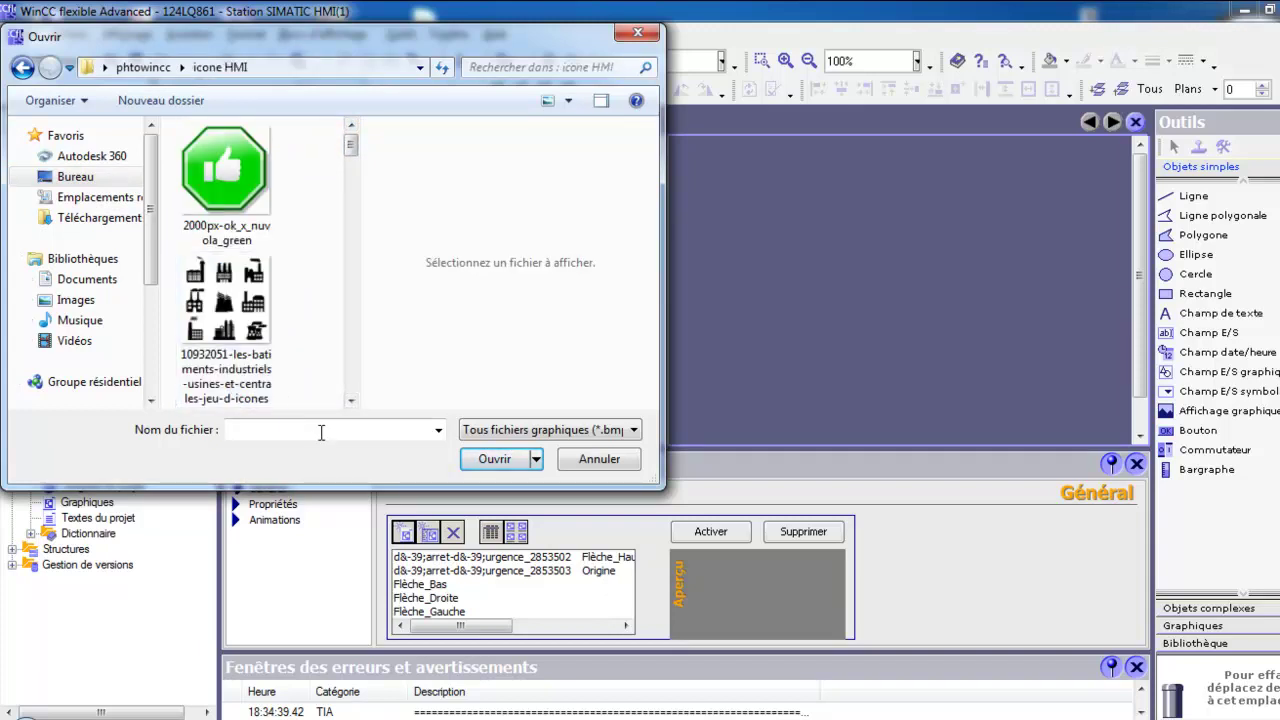
# Load the siemens-logo image file into the graphic display.
pyautogui.click(350, 401)
pyautogui.click(350, 401)
pyautogui.click(350, 401)
pyautogui.click(350, 401)
pyautogui.click(350, 401)
pyautogui.click(350, 401)
pyautogui.click(350, 401)
pyautogui.click(350, 401)
pyautogui.click(350, 401)
pyautogui.click(225, 212)
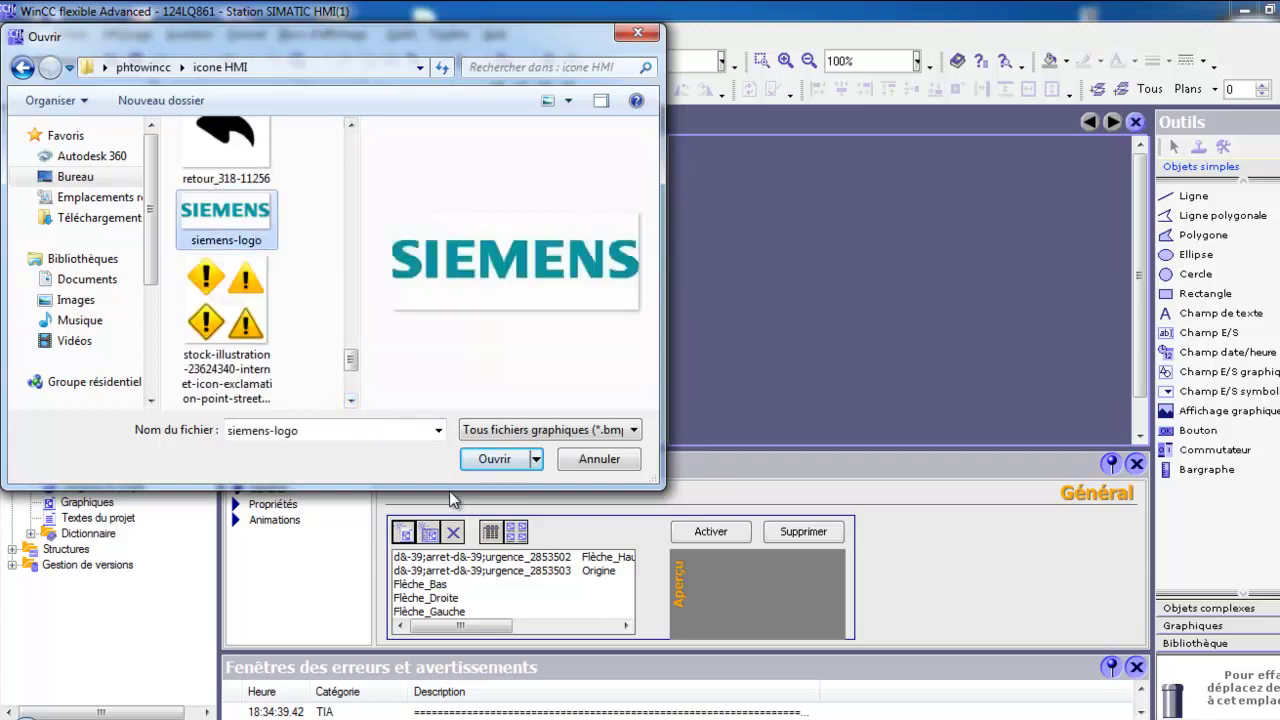
pyautogui.click(494, 459)
# Move the Siemens logo into the upper right corner of the Vue_1 screen and enlarge it.
pyautogui.moveTo(513, 245); pyautogui.dragTo(575, 226)
pyautogui.click(503, 262)
pyautogui.click(530, 307)
pyautogui.click(540, 228)
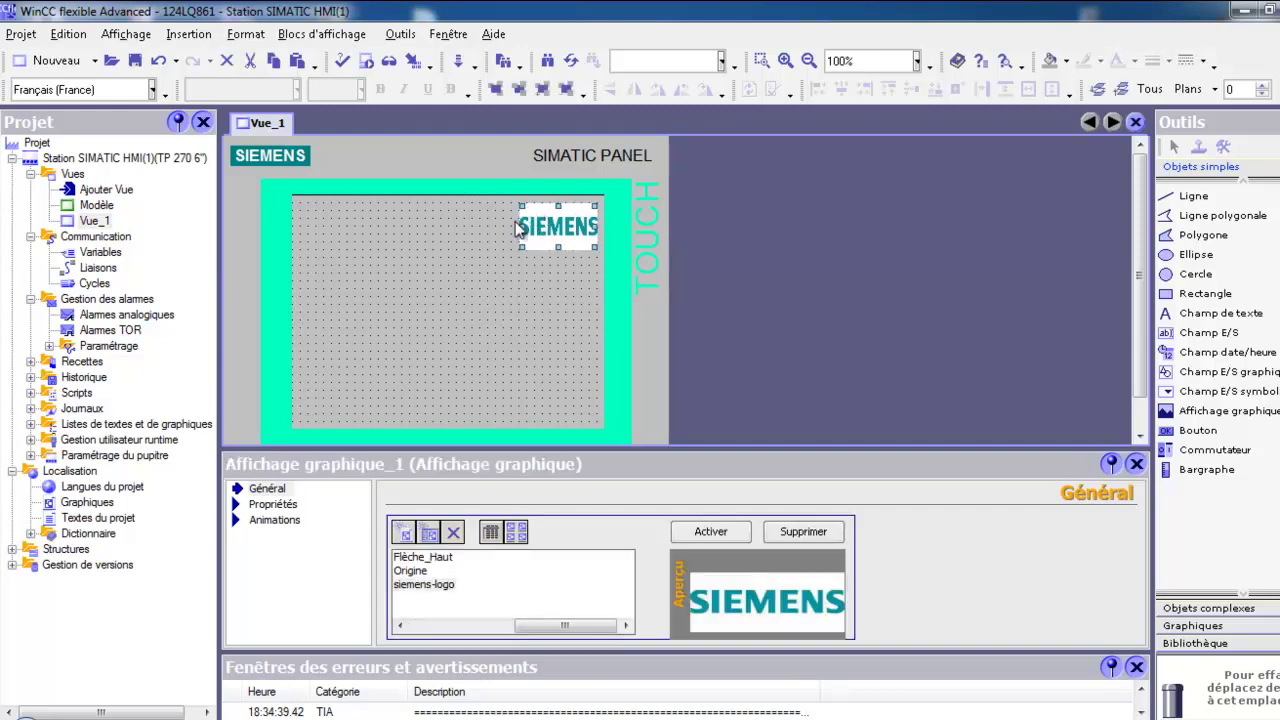
pyautogui.click(462, 312)
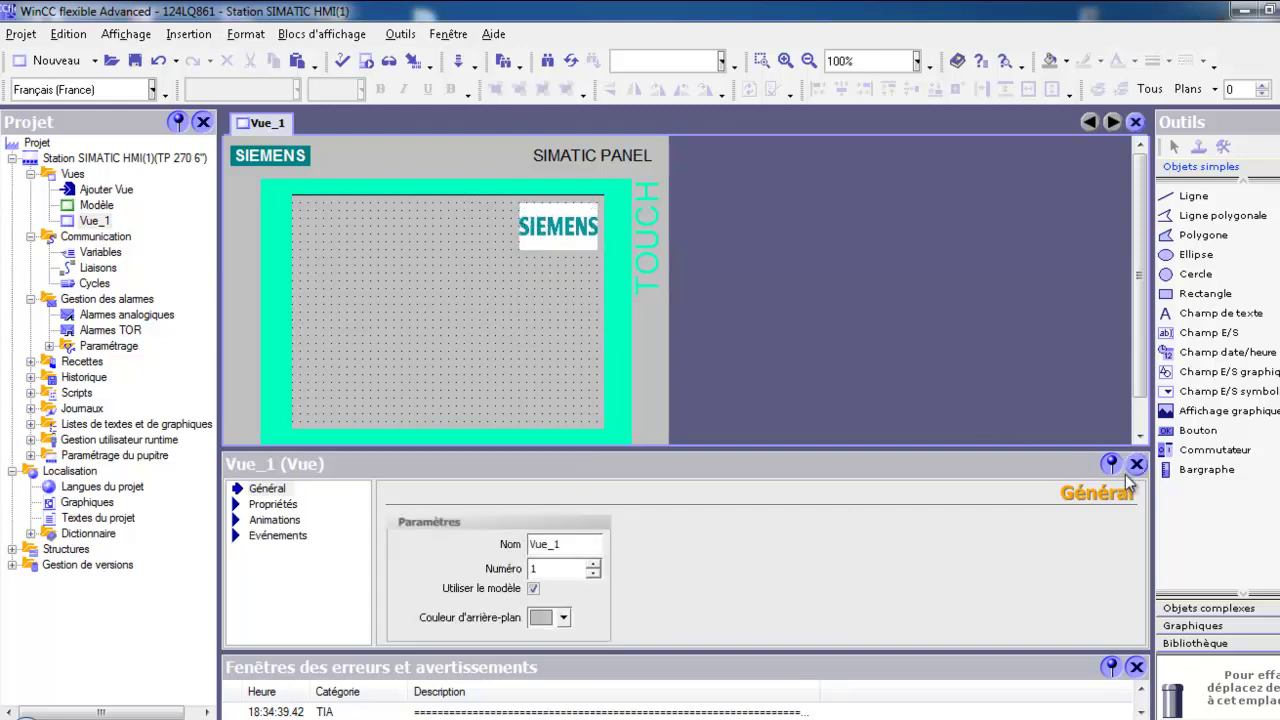
# Draw a button below the Siemens logo at about X 224, Y 128 and set its OFF text to Parametres.
pyautogui.click(1200, 431)
pyautogui.moveTo(512, 320); pyautogui.dragTo(592, 352)
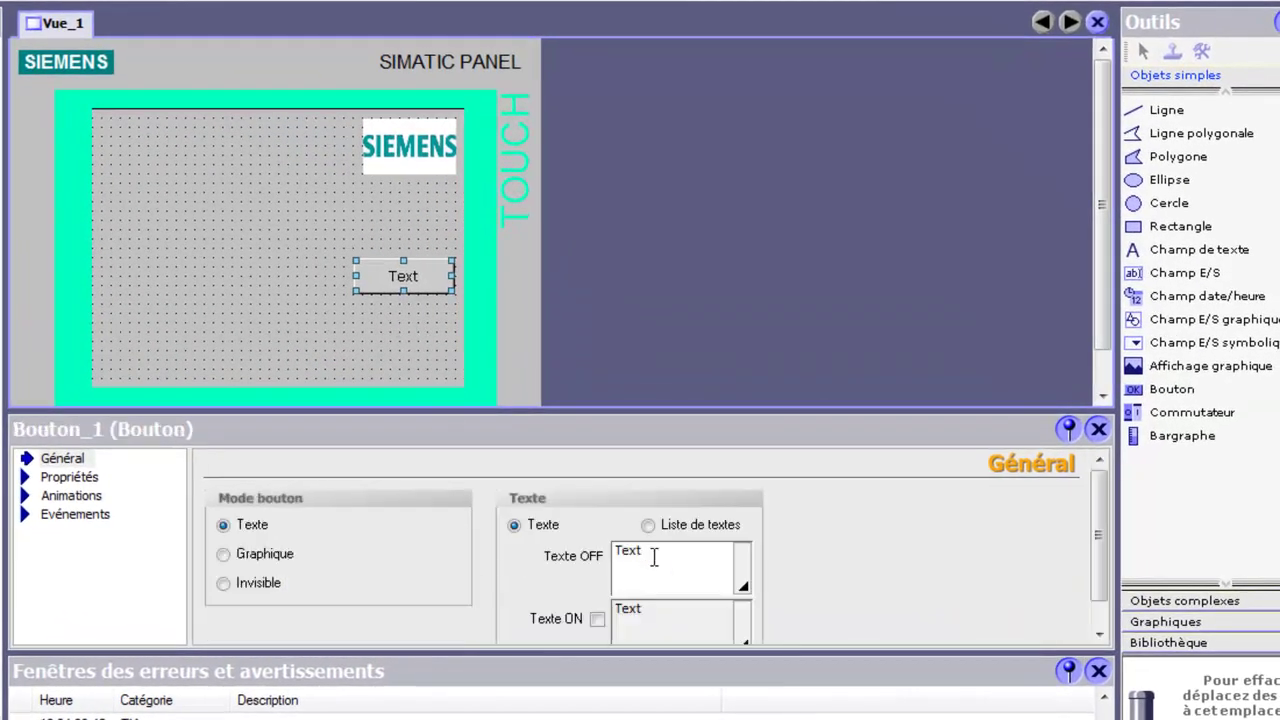
pyautogui.click(654, 557)
pyautogui.write('Para')
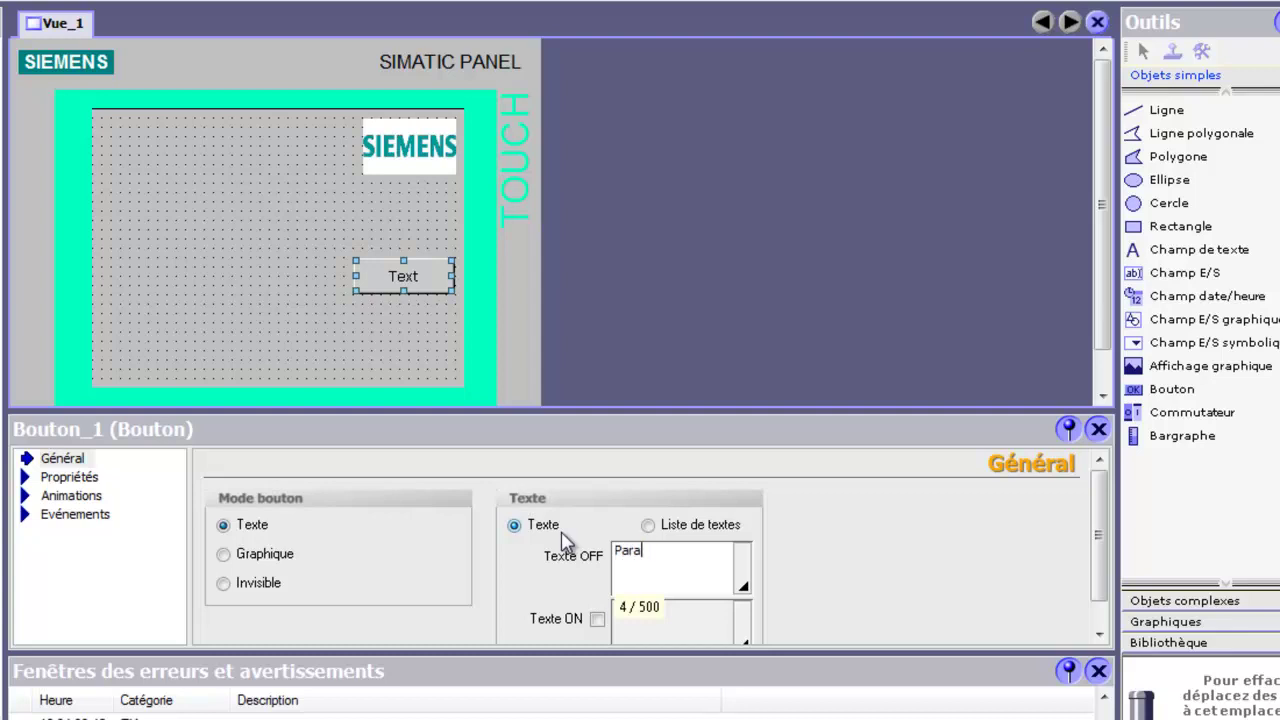
pyautogui.write('metres')
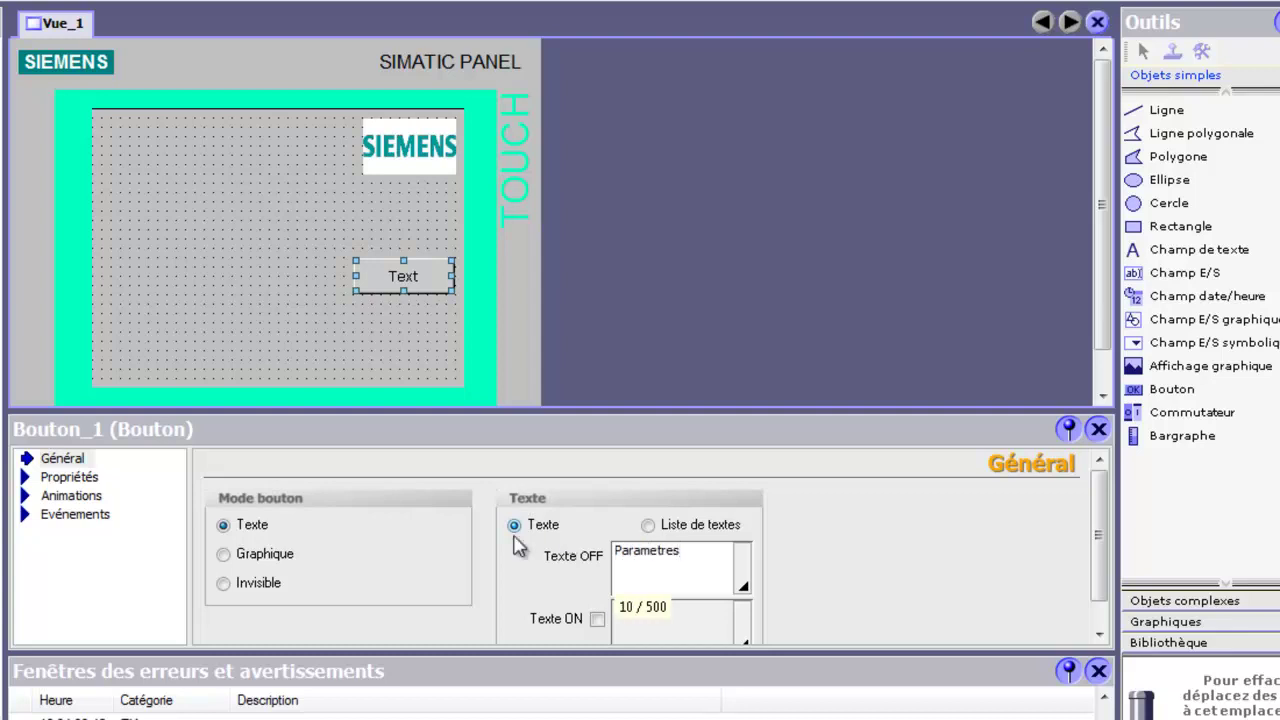
pyautogui.click(342, 318)
pyautogui.click(378, 276)
pyautogui.click(337, 251)
pyautogui.click(380, 271)
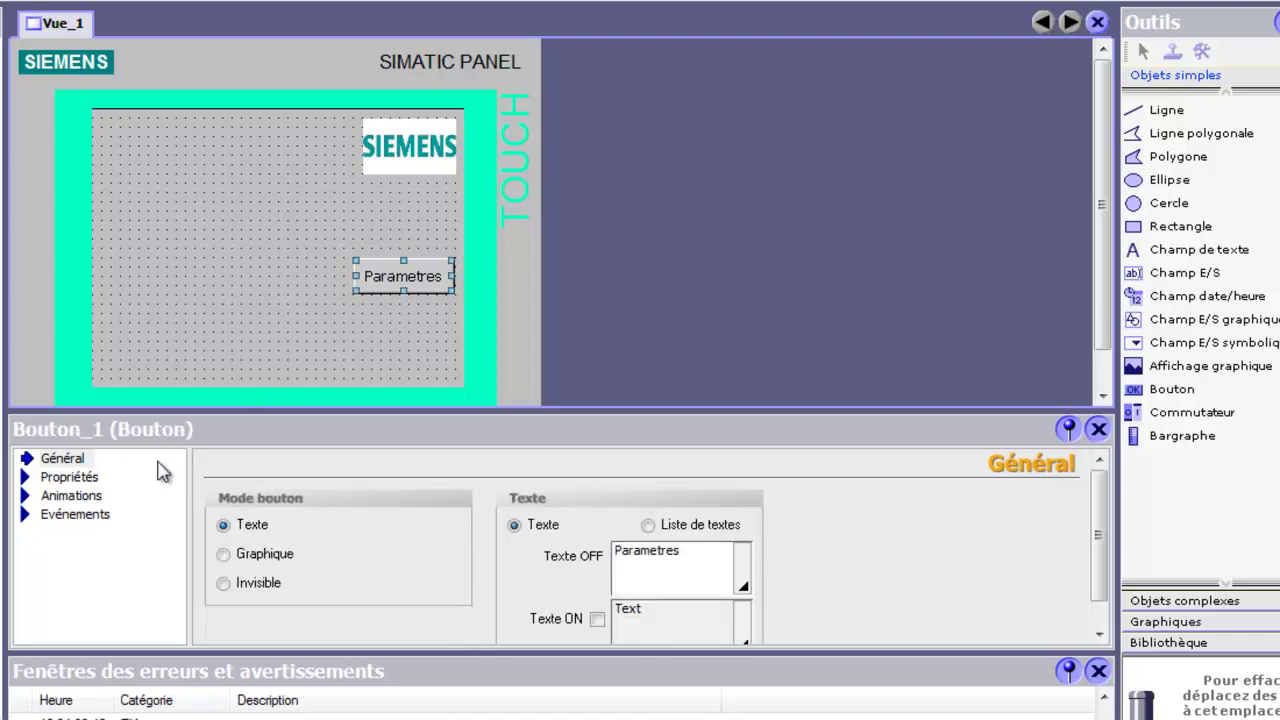
# Set the Parametres button's width to 89 and increase its height slightly.
pyautogui.click(66, 478)
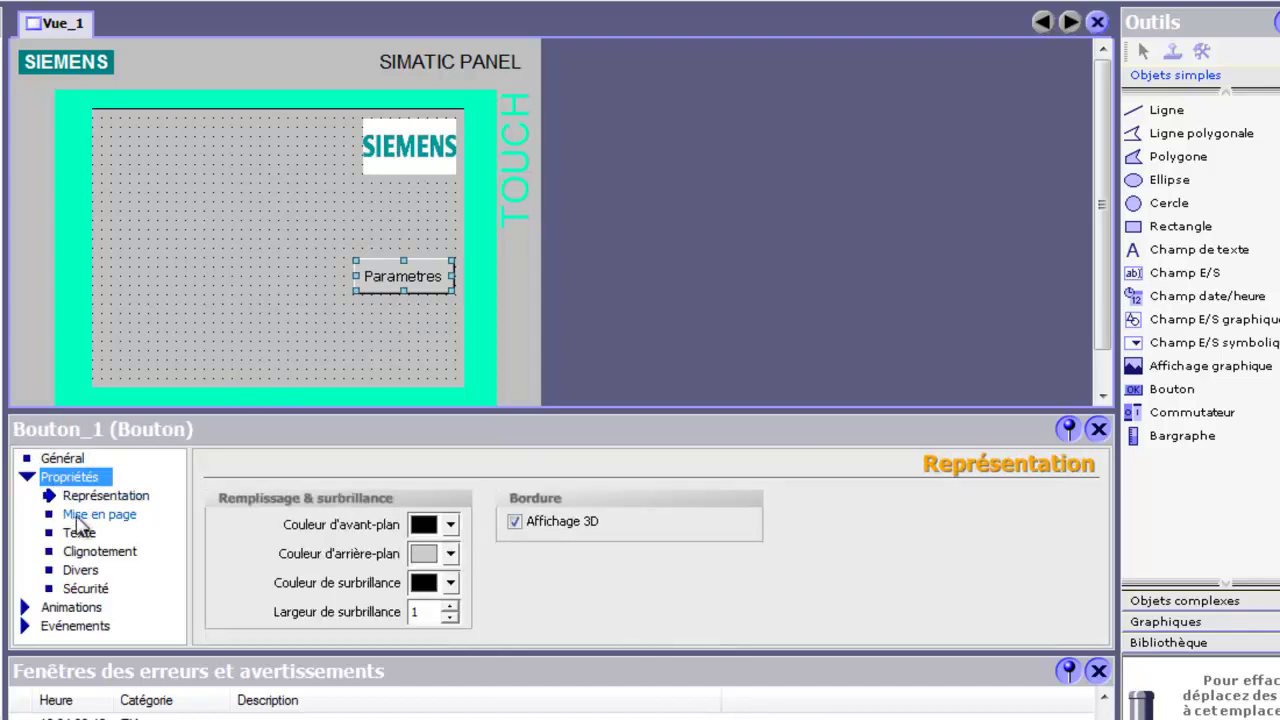
pyautogui.click(75, 516)
pyautogui.click(446, 520)
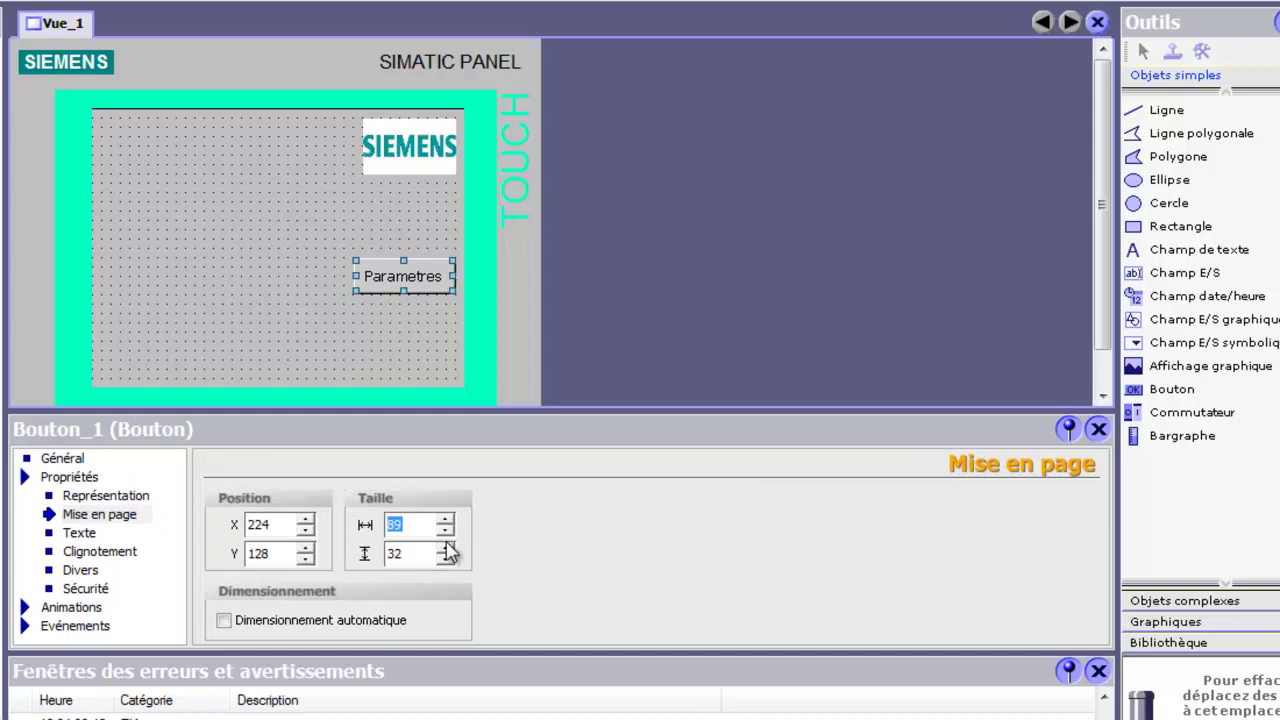
pyautogui.click(445, 548)
pyautogui.click(337, 333)
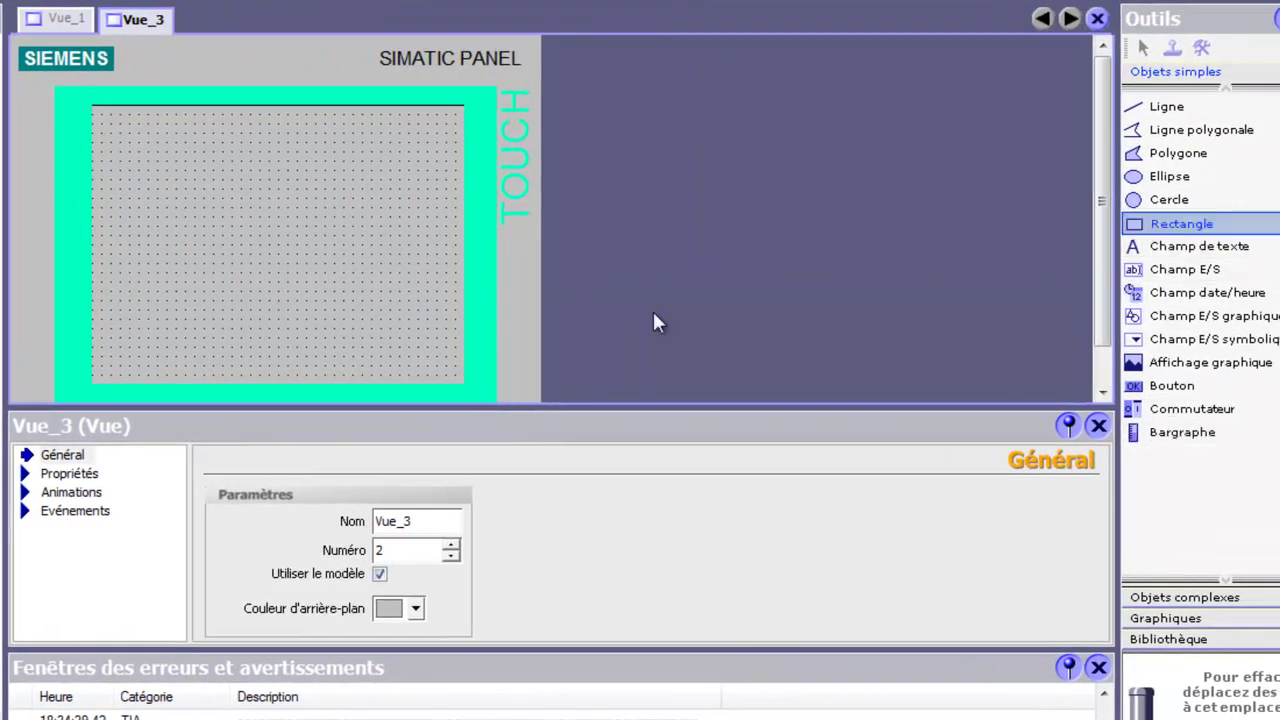
# Draw a rectangle in Vue_3 sized 209 by 169 and position it at X 48, Y 56.
pyautogui.moveTo(176, 170); pyautogui.dragTo(420, 370)
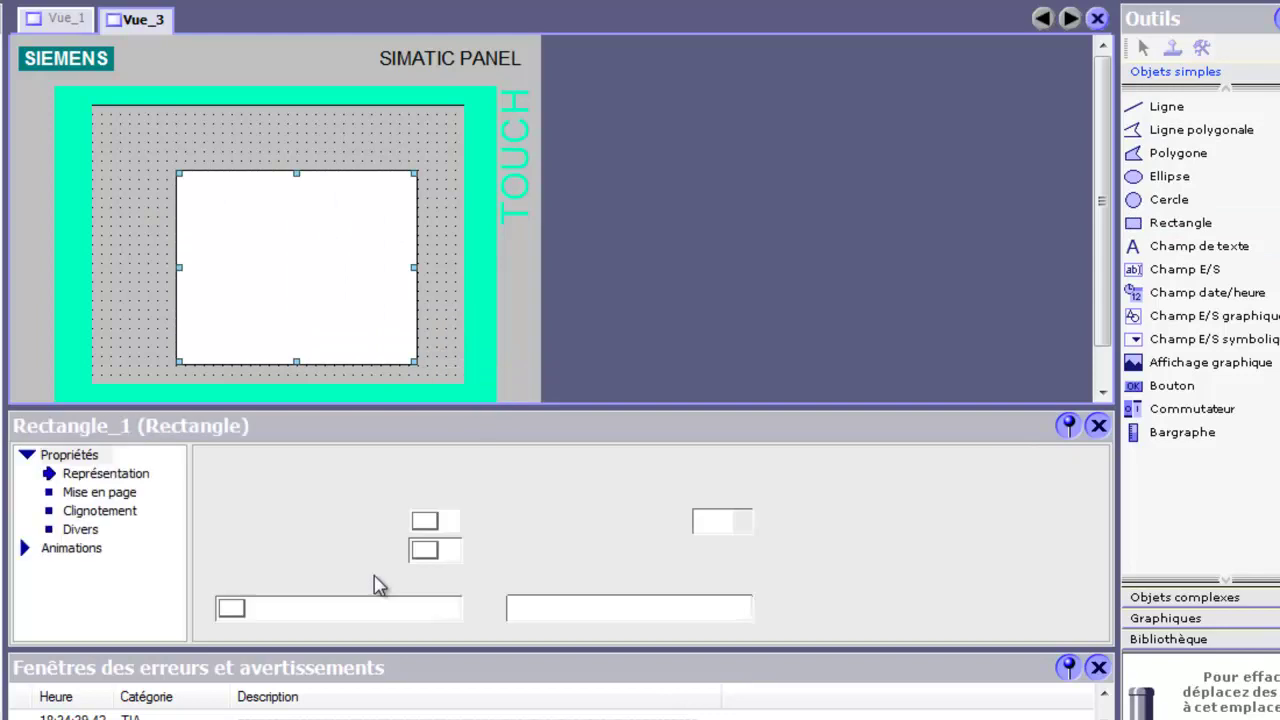
pyautogui.click(100, 492)
pyautogui.click(446, 517)
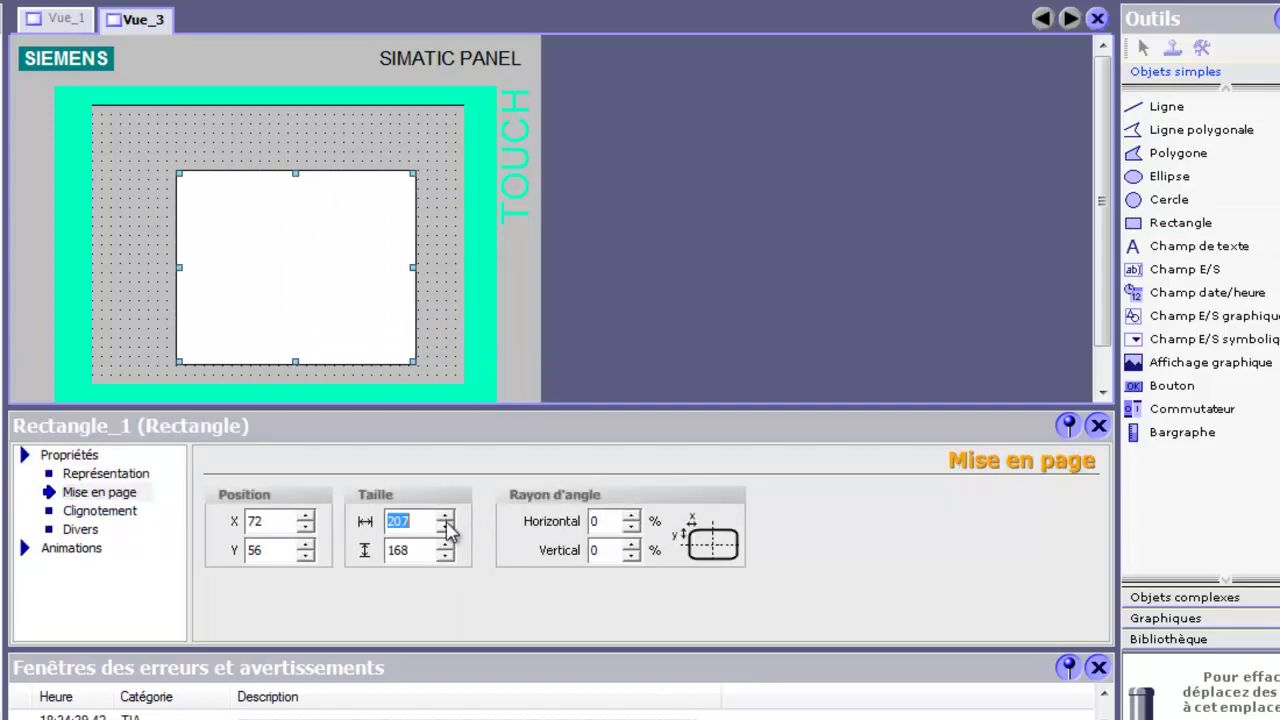
pyautogui.click(446, 517)
pyautogui.click(446, 545)
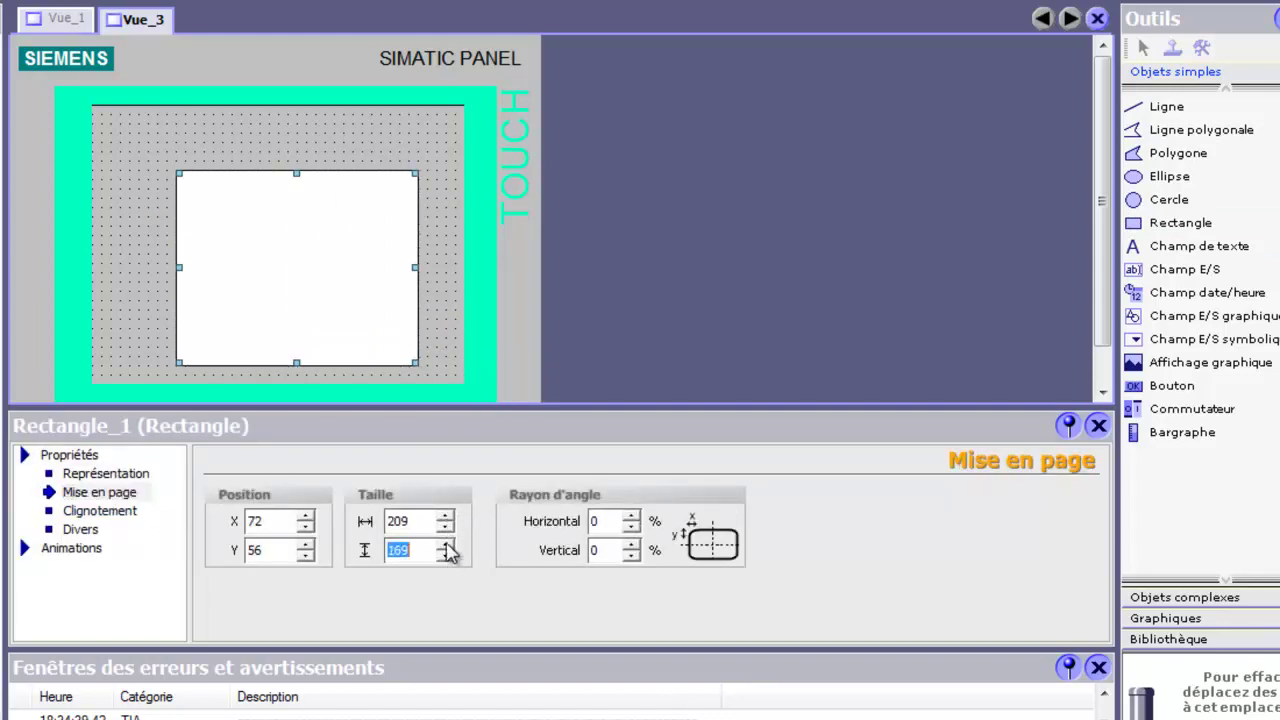
pyautogui.moveTo(246, 237); pyautogui.dragTo(226, 247)
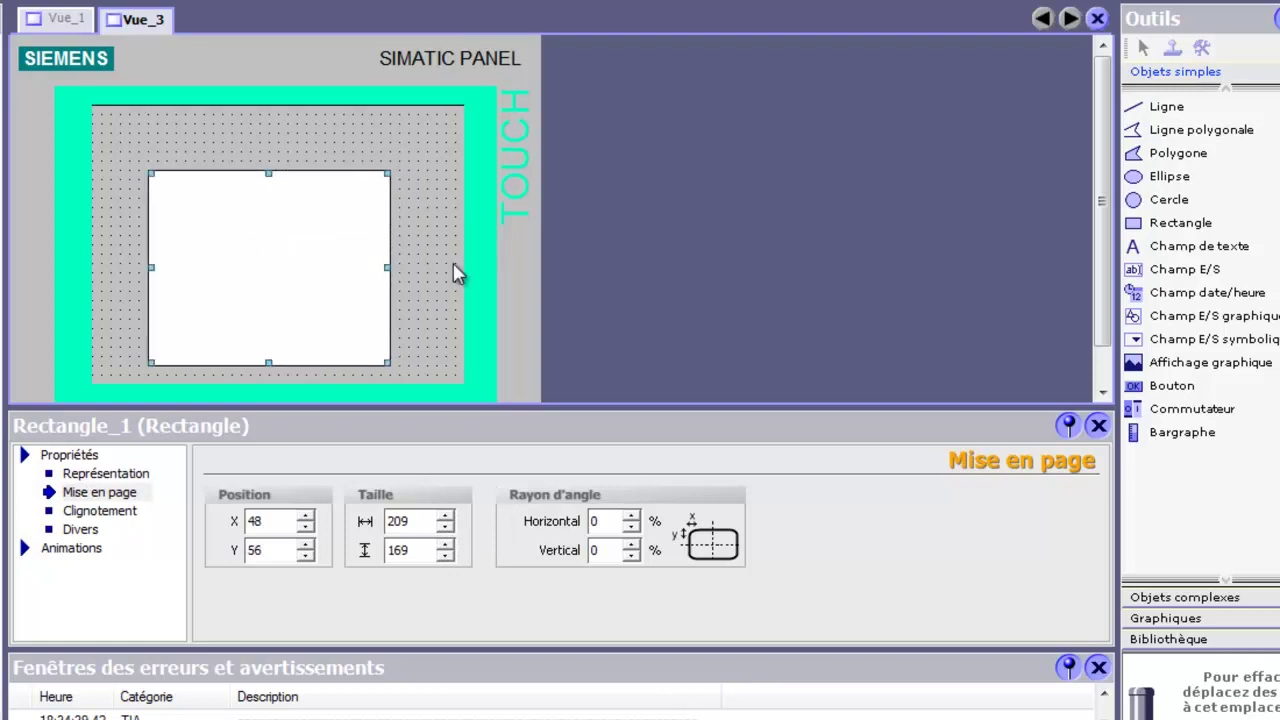
# Draw a header rectangle about 32 high on top of the large one at X 48, Y 25, and match its width to it.
pyautogui.click(1140, 223)
pyautogui.moveTo(148, 143)
pyautogui.mouseDown()
pyautogui.moveTo(371, 160)
pyautogui.moveTo(386, 177)
pyautogui.moveTo(389, 166)
pyautogui.mouseUp()
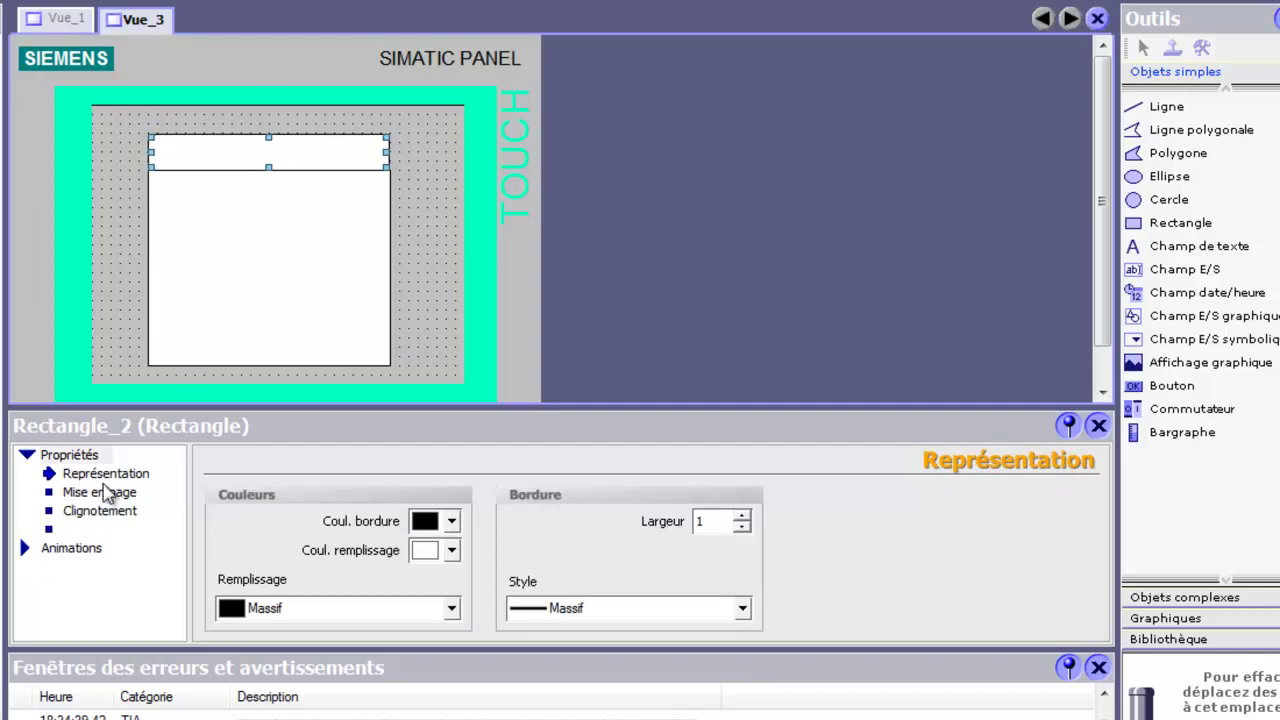
pyautogui.click(96, 492)
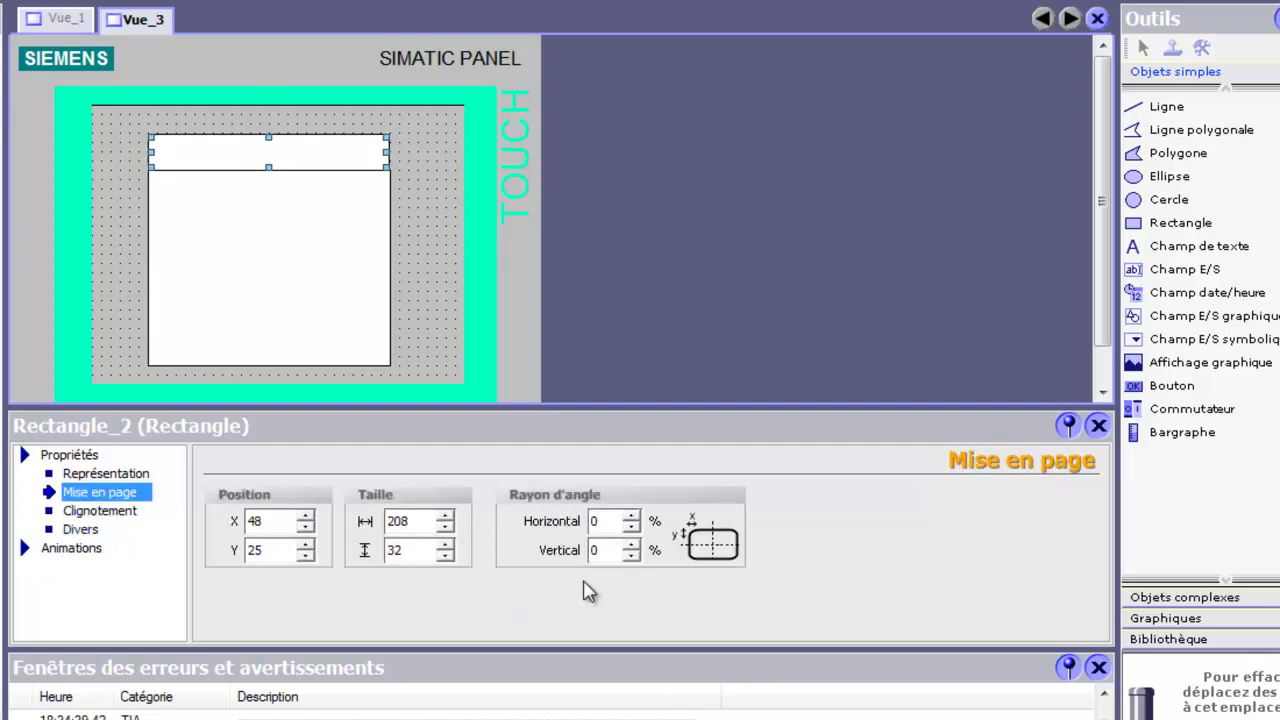
pyautogui.click(445, 516)
pyautogui.click(410, 224)
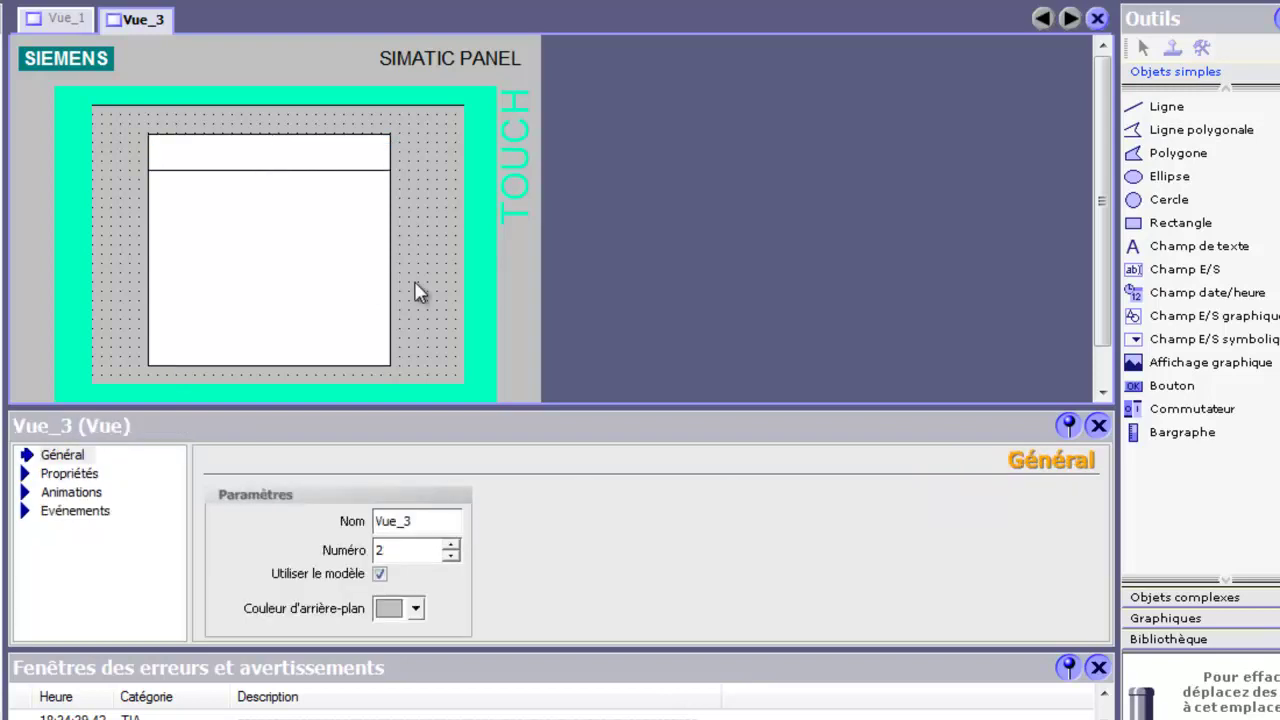
# Draw a button about 120 by 32 inside the large rectangle and stack two copies of it below.
pyautogui.click(1170, 385)
pyautogui.moveTo(166, 198); pyautogui.dragTo(218, 275)
pyautogui.hotkey('ctrl', 'c')
pyautogui.hotkey('ctrl', 'v')
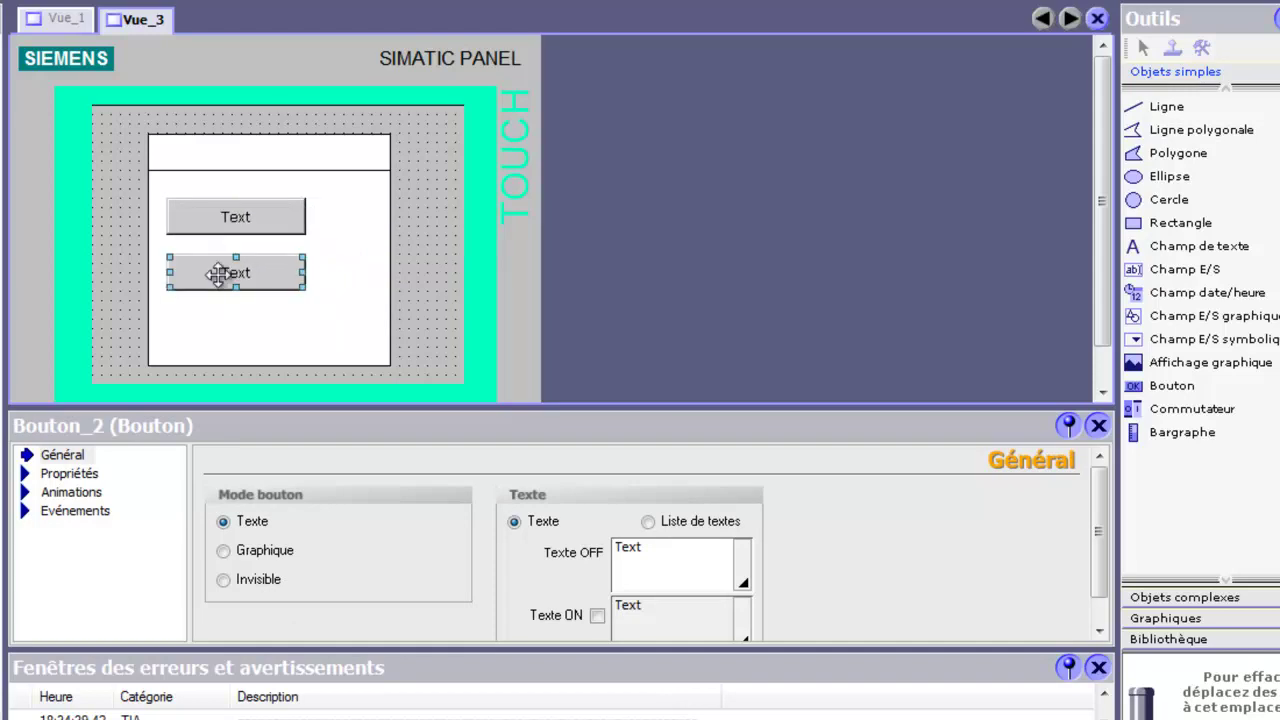
pyautogui.hotkey('ctrl', 'v')
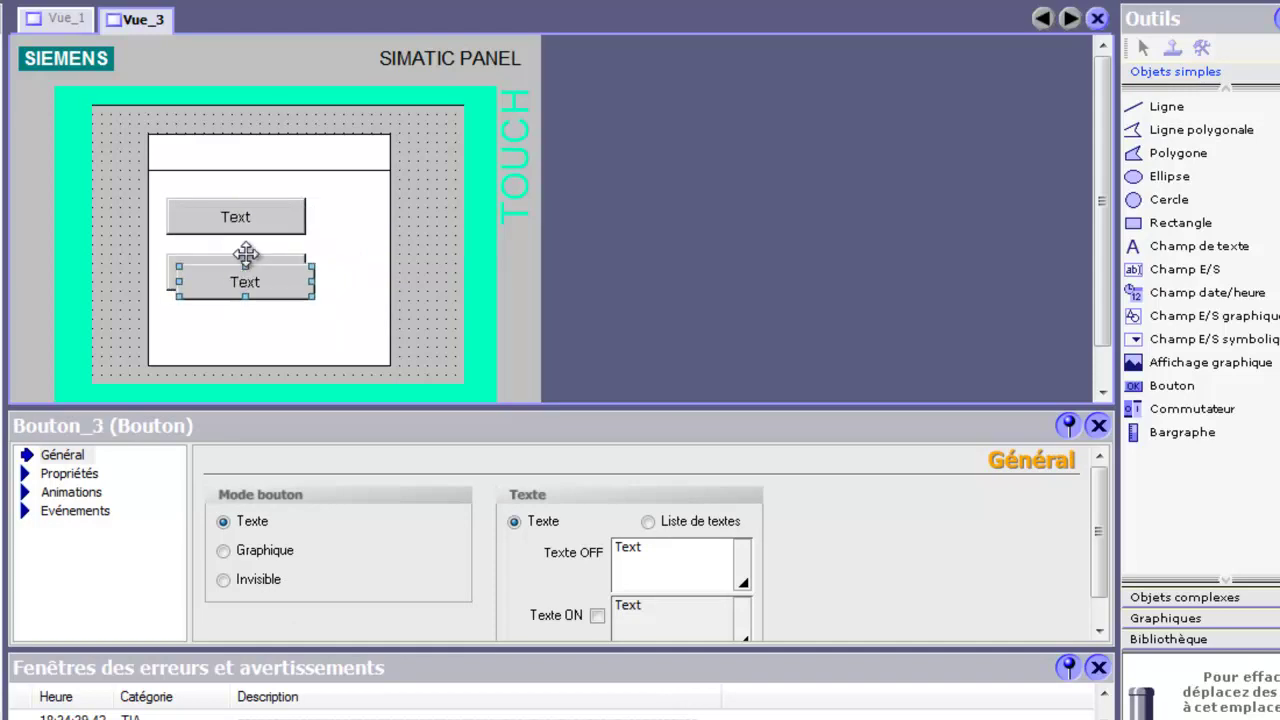
pyautogui.moveTo(206, 280); pyautogui.dragTo(202, 338)
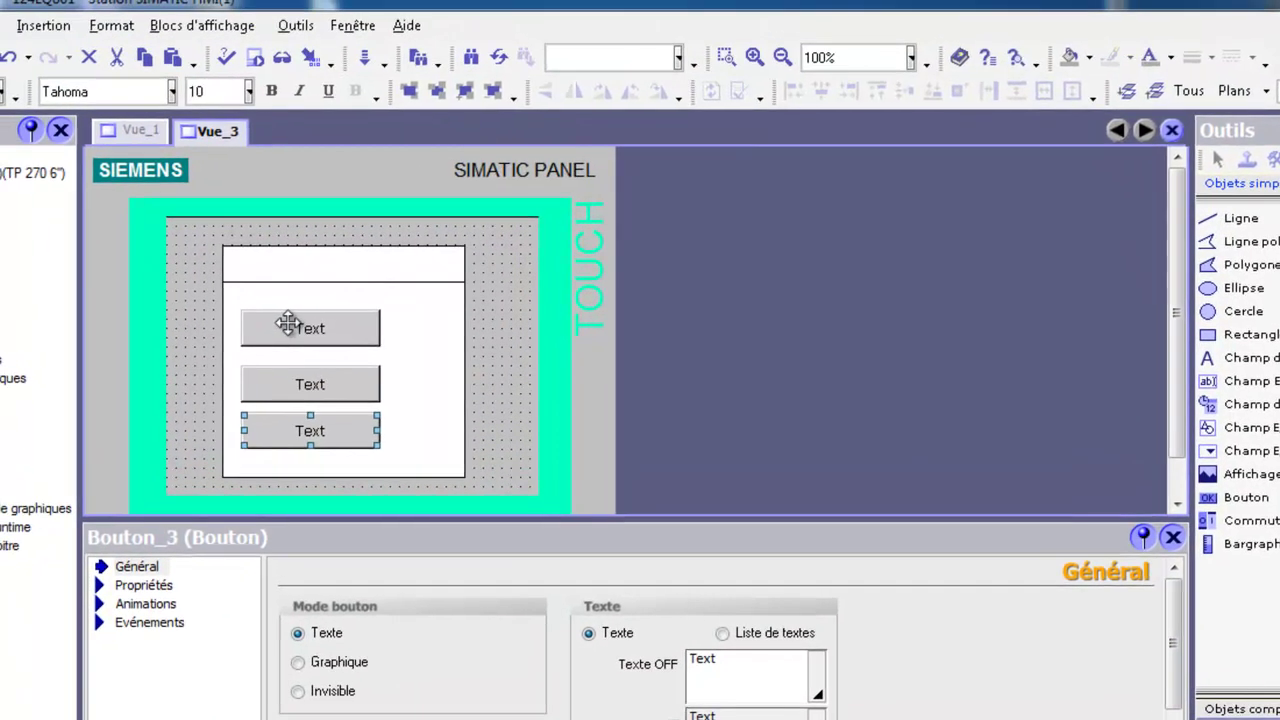
# Distribute the three stacked buttons with equal vertical spacing.
pyautogui.click(288, 323)
pyautogui.keyDown('shift'); pyautogui.click(287, 384); pyautogui.keyUp('shift')
pyautogui.keyDown('shift'); pyautogui.click(287, 428); pyautogui.keyUp('shift')
pyautogui.click(110, 25)
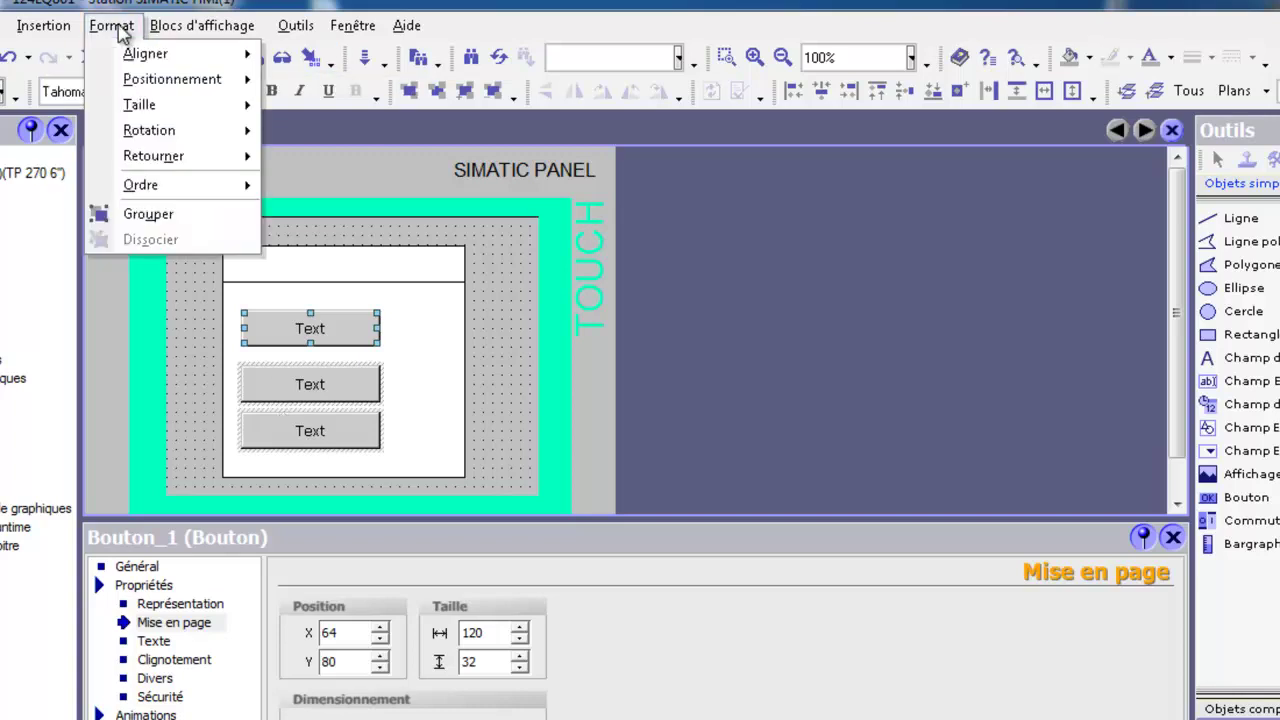
pyautogui.moveTo(190, 88)
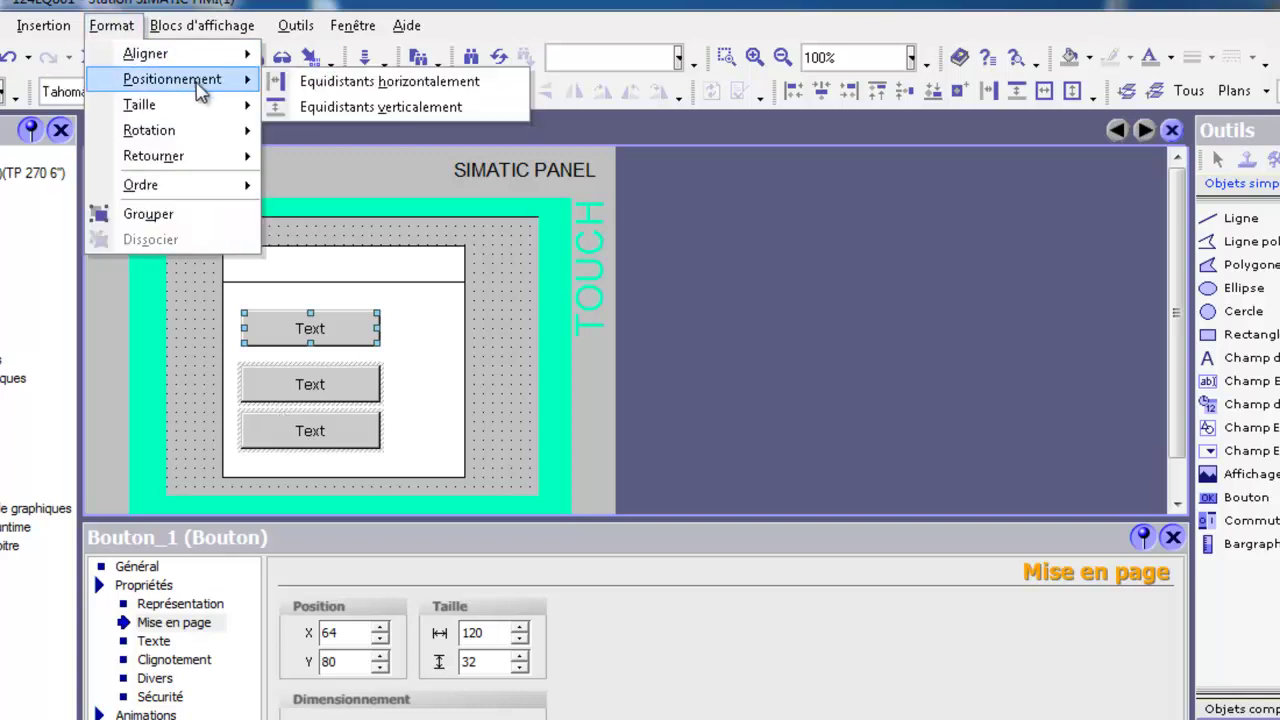
pyautogui.click(335, 107)
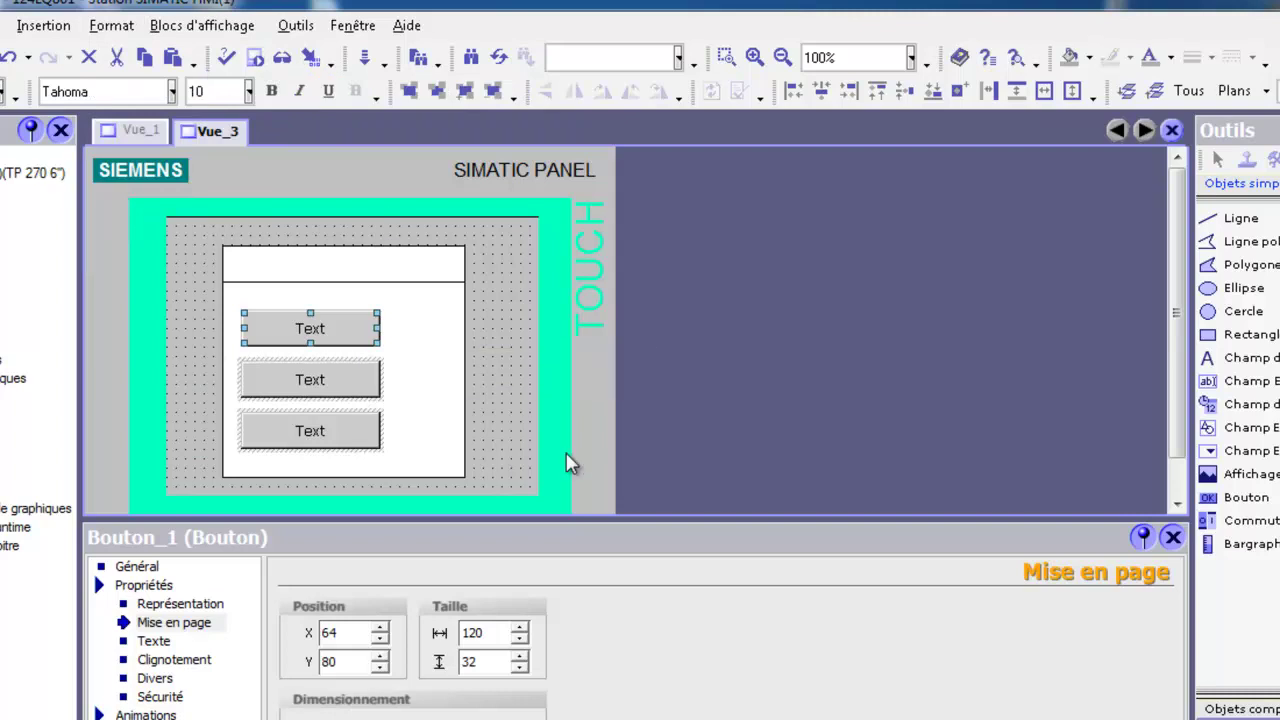
pyautogui.click(486, 380)
# Set the OFF text of the uppermost of the three buttons to Nettoyage.
pyautogui.click(310, 330)
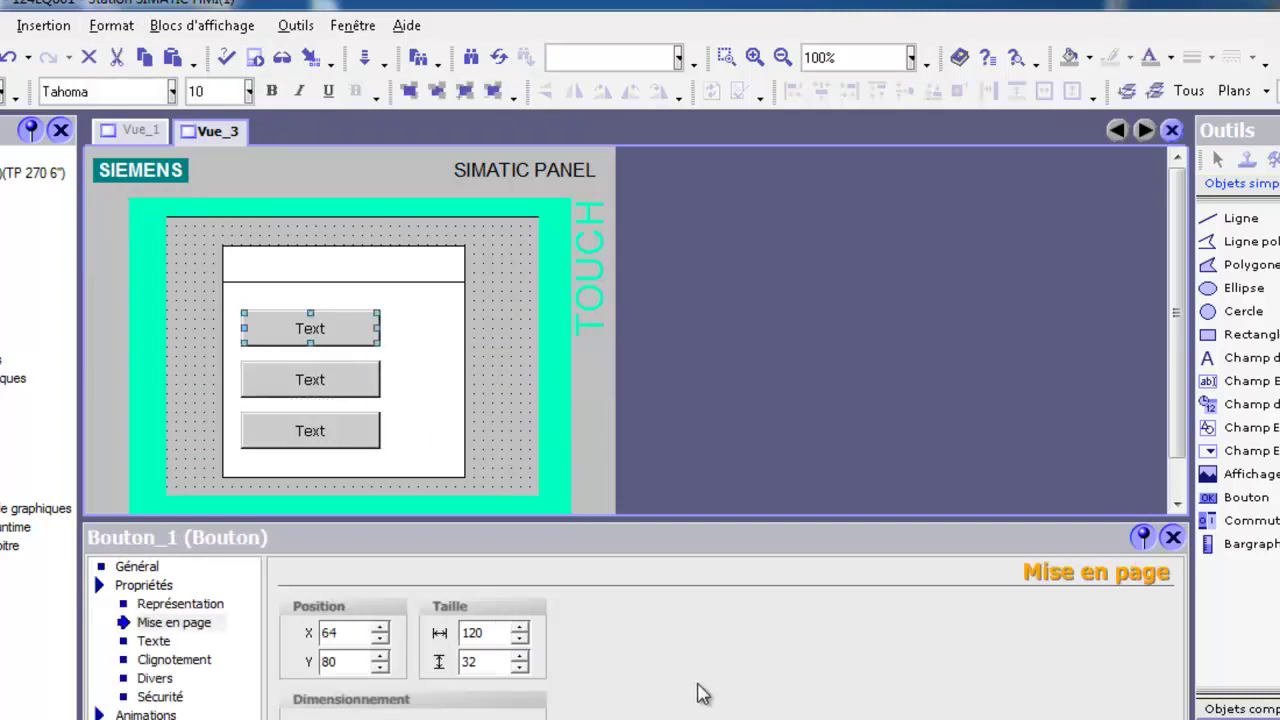
pyautogui.click(148, 584)
pyautogui.click(137, 566)
pyautogui.click(710, 660)
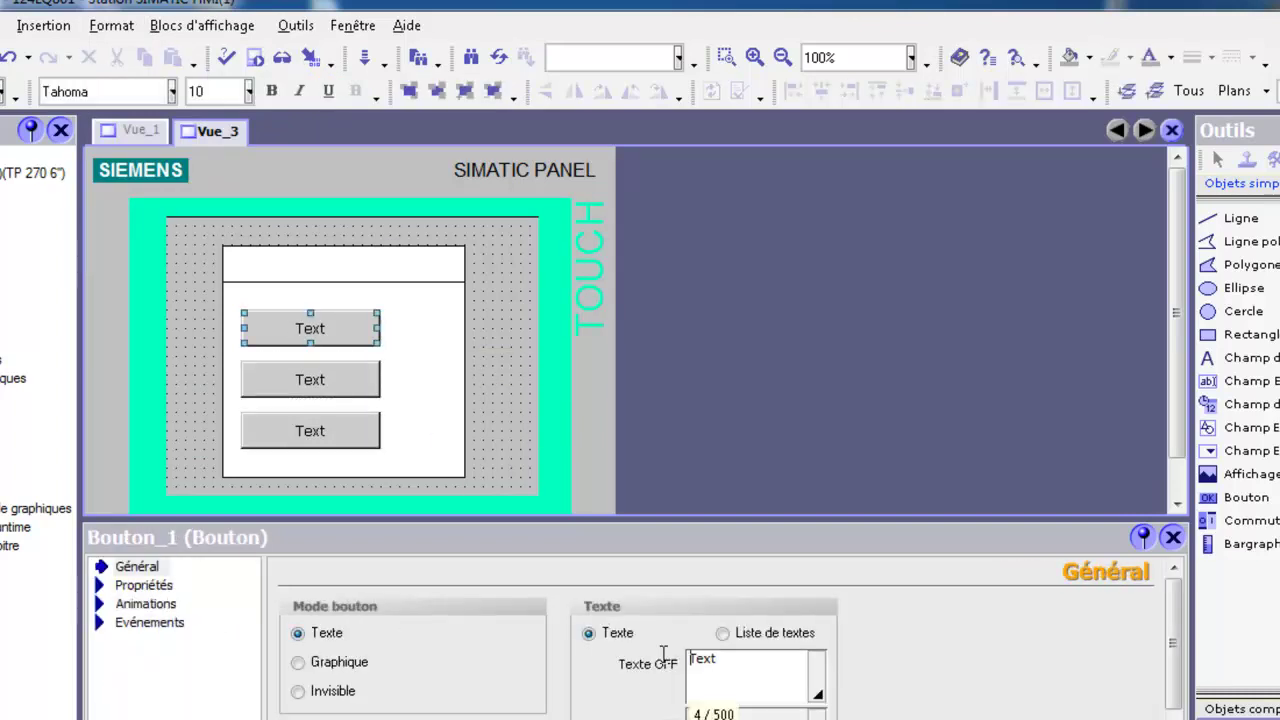
pyautogui.moveTo(716, 658); pyautogui.dragTo(672, 664)
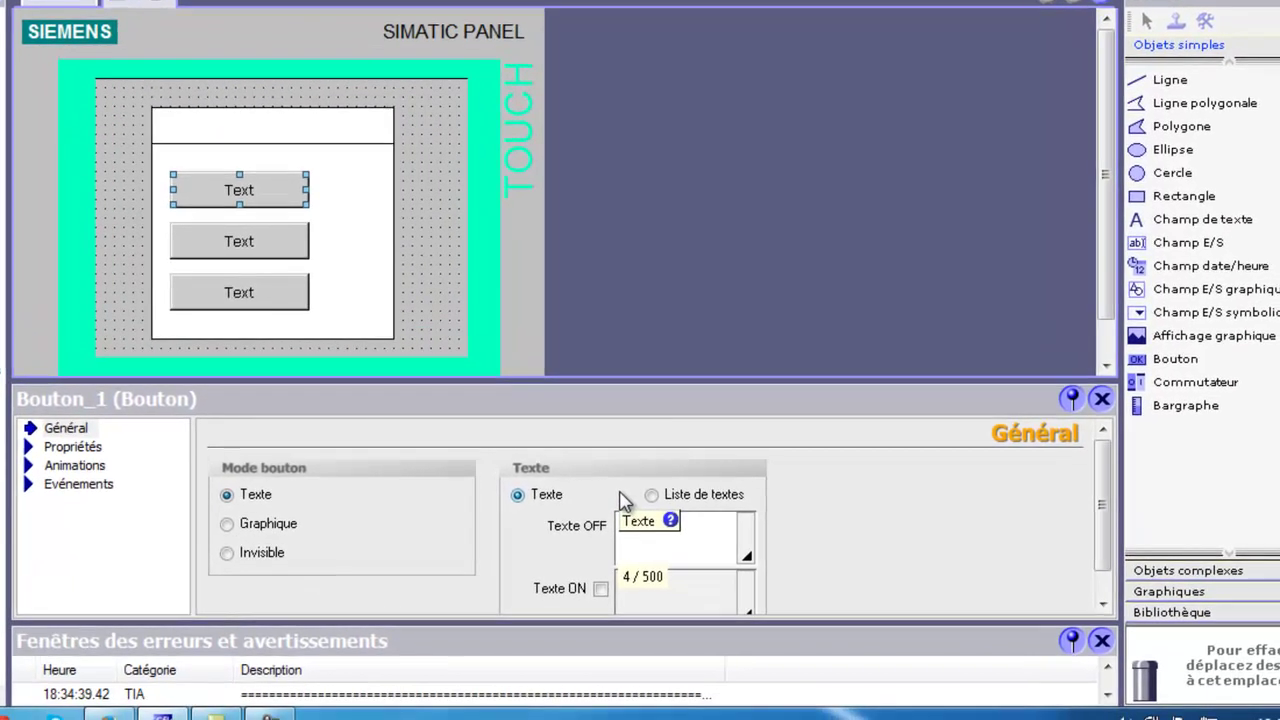
pyautogui.write('N')
pyautogui.hotkey('alt', 'Tab')
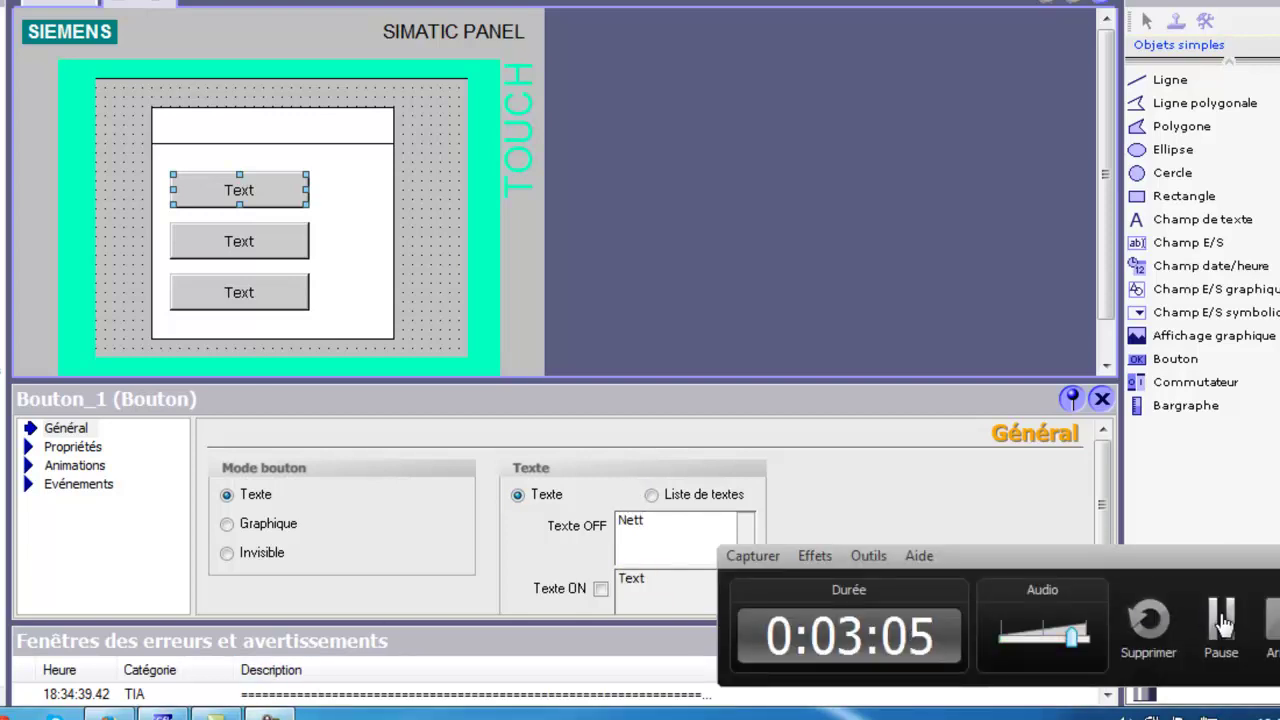
pyautogui.hotkey('alt', 'Tab')
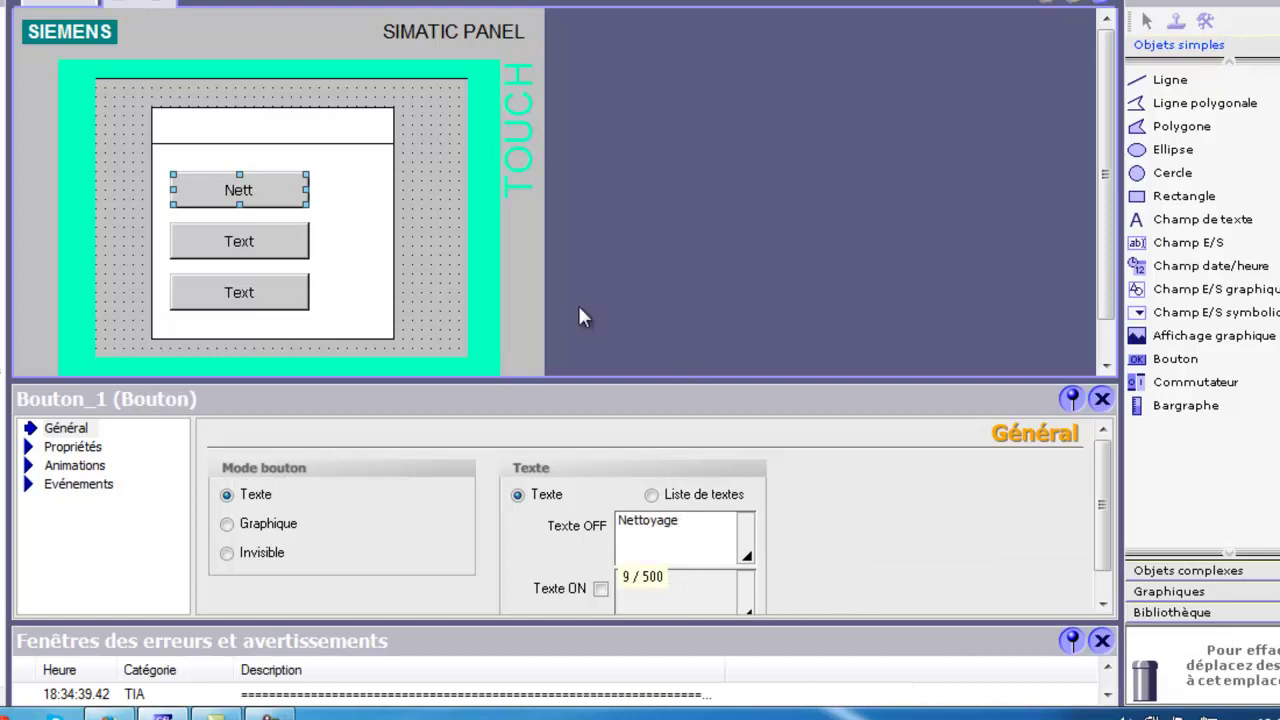
# Set the OFF text of the middle button to Calibrage.
pyautogui.click(289, 243)
pyautogui.click(297, 245)
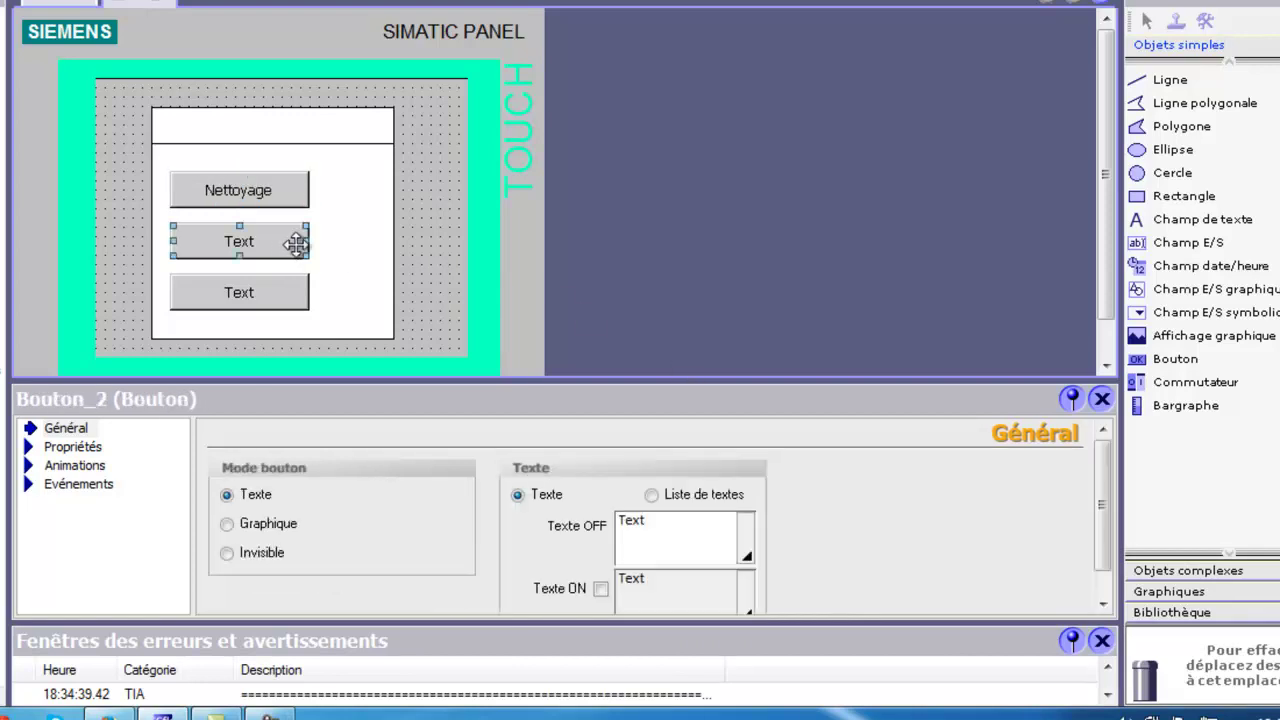
pyautogui.click(670, 526)
pyautogui.write('Calibrage')
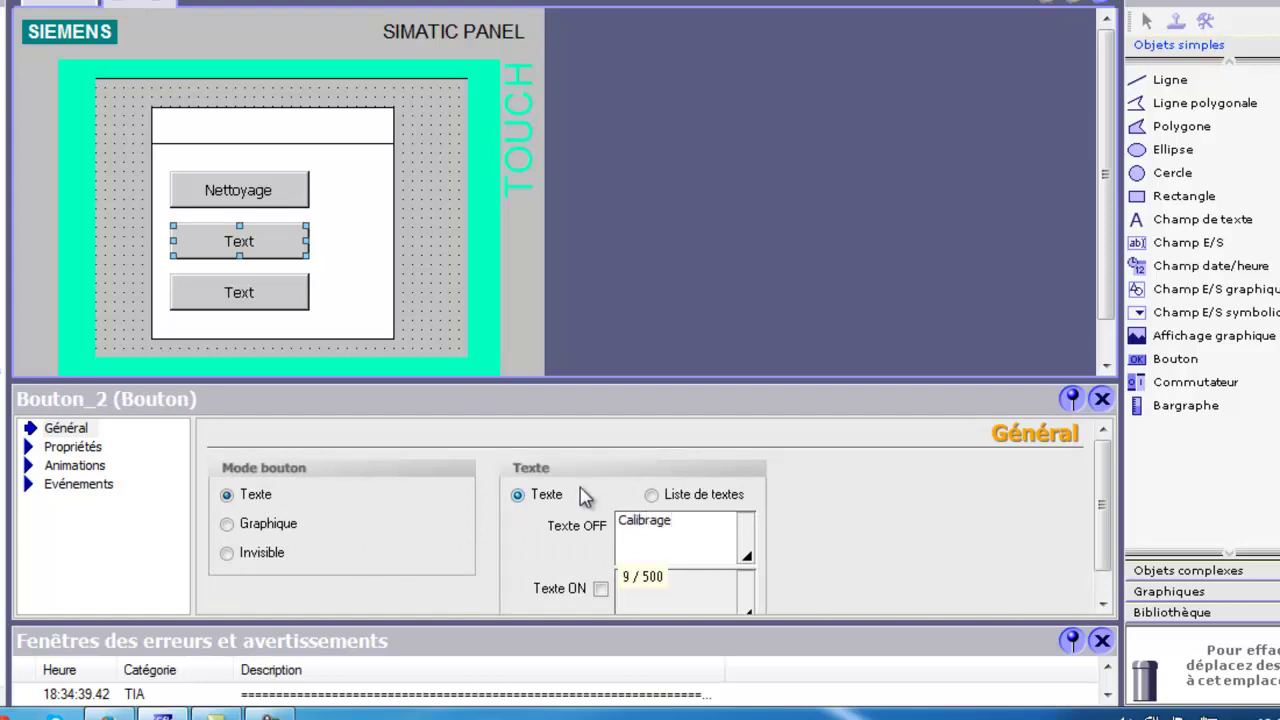
# Set the OFF text of the lowest of the three stacked buttons to Contraste.
pyautogui.click(200, 292)
pyautogui.click(667, 549)
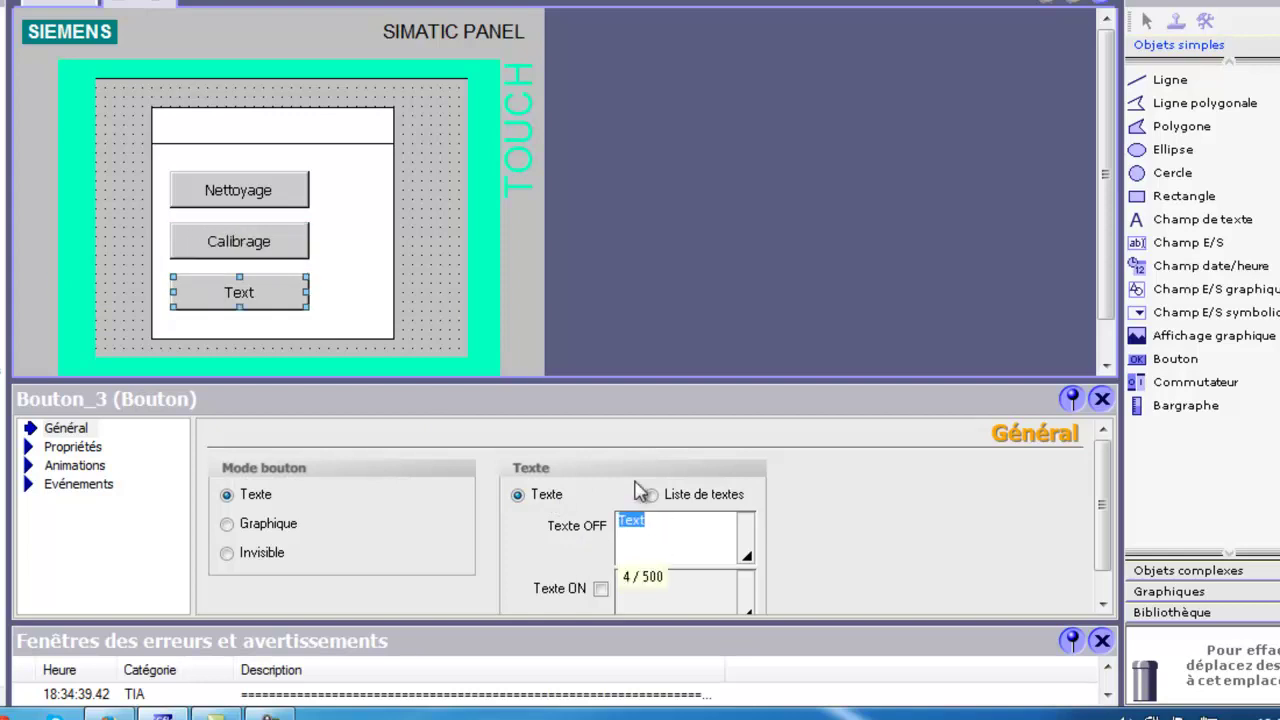
pyautogui.write('C')
pyautogui.click(272, 712)
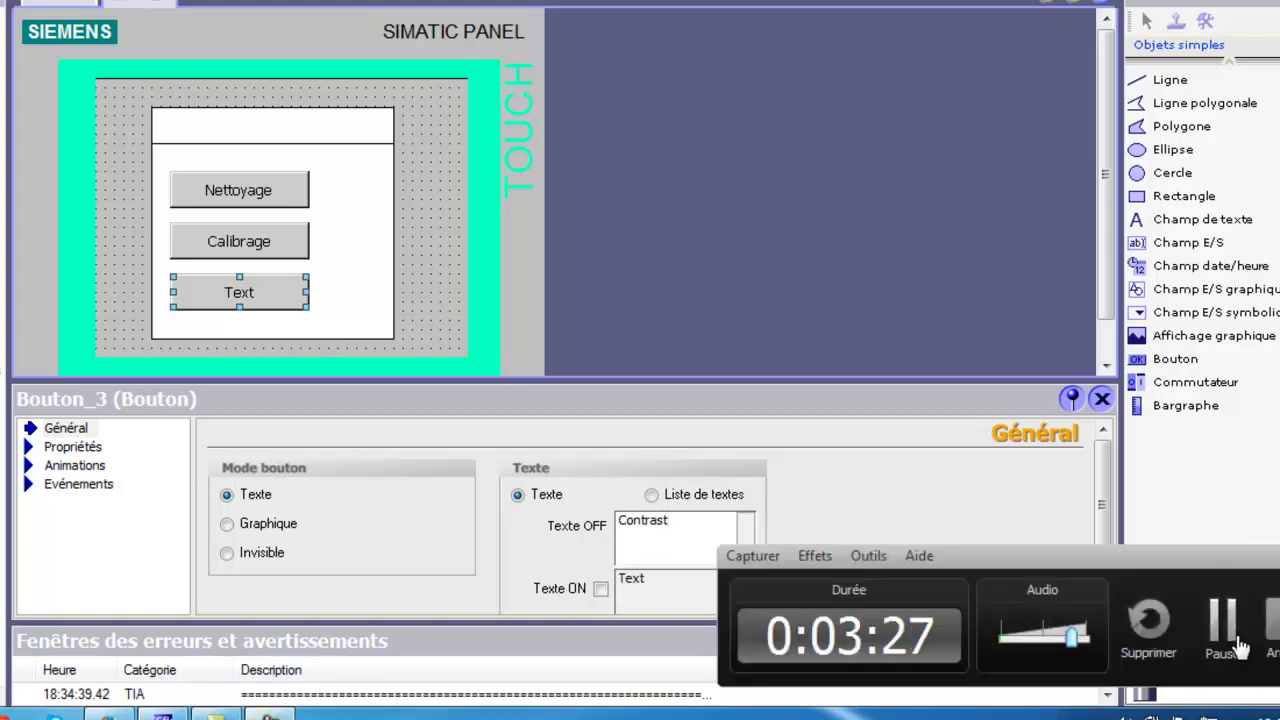
# Shrink the large rectangle closely around the three buttons and narrow the header rectangle to the same width.
pyautogui.click(406, 191)
pyautogui.click(267, 336)
pyautogui.moveTo(270, 336); pyautogui.dragTo(268, 316)
pyautogui.moveTo(390, 231); pyautogui.dragTo(326, 229)
pyautogui.click(372, 125)
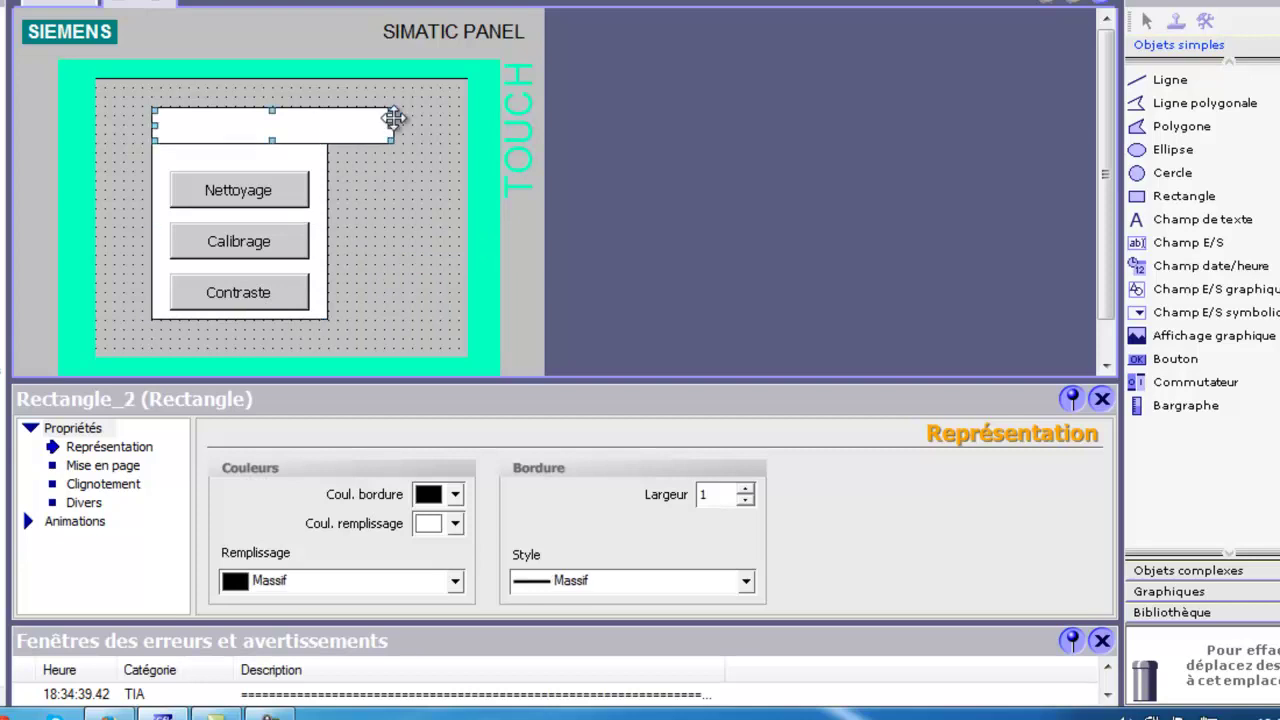
pyautogui.moveTo(390, 124); pyautogui.dragTo(327, 125)
# Duplicate the Nettoyage button and narrow the copy to a small, roughly square button.
pyautogui.click(257, 198)
pyautogui.hotkey('ctrl', 'c')
pyautogui.hotkey('ctrl', 'v')
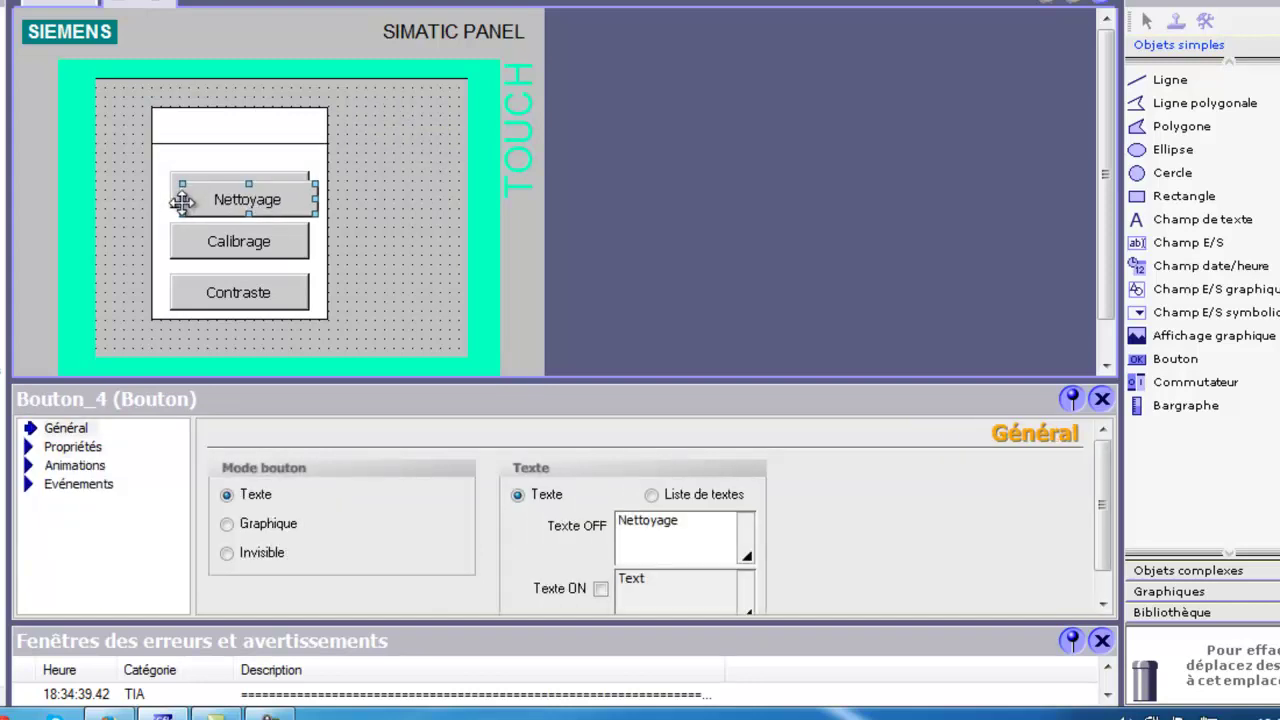
pyautogui.moveTo(187, 200); pyautogui.dragTo(292, 200)
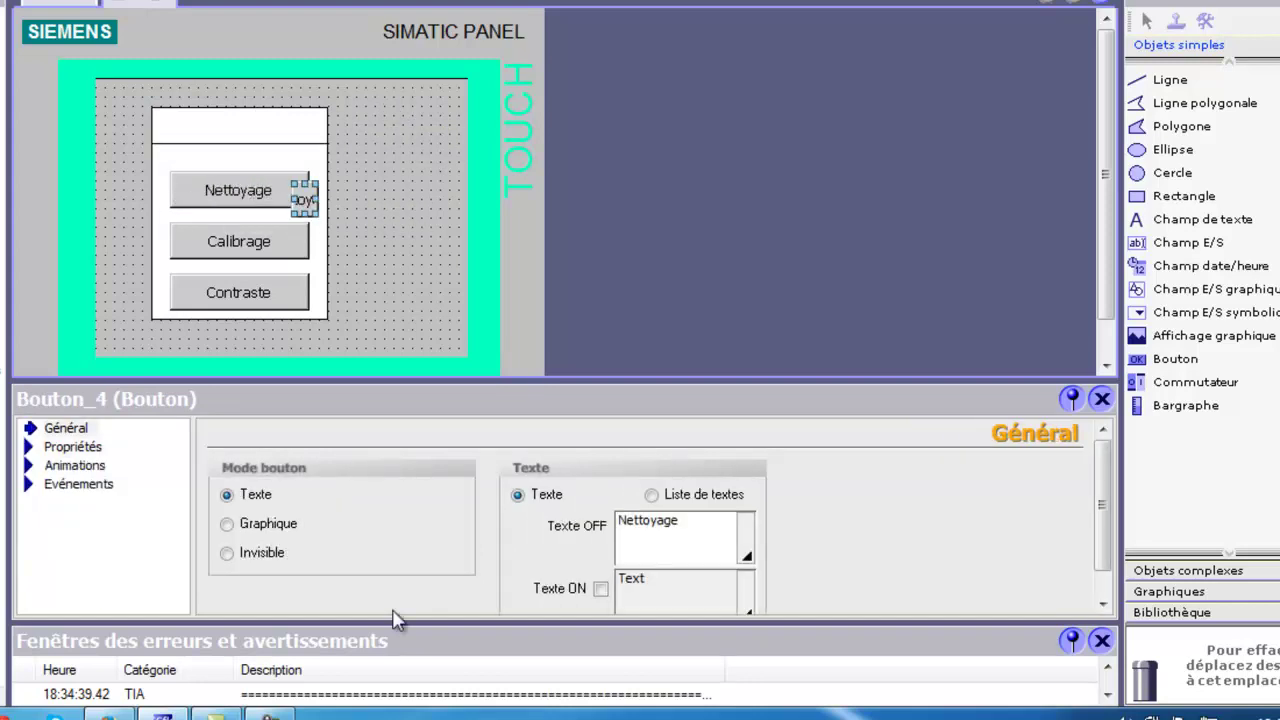
# Set the small button's OFF text to X and place it at the right end of the header rectangle.
pyautogui.click(716, 526)
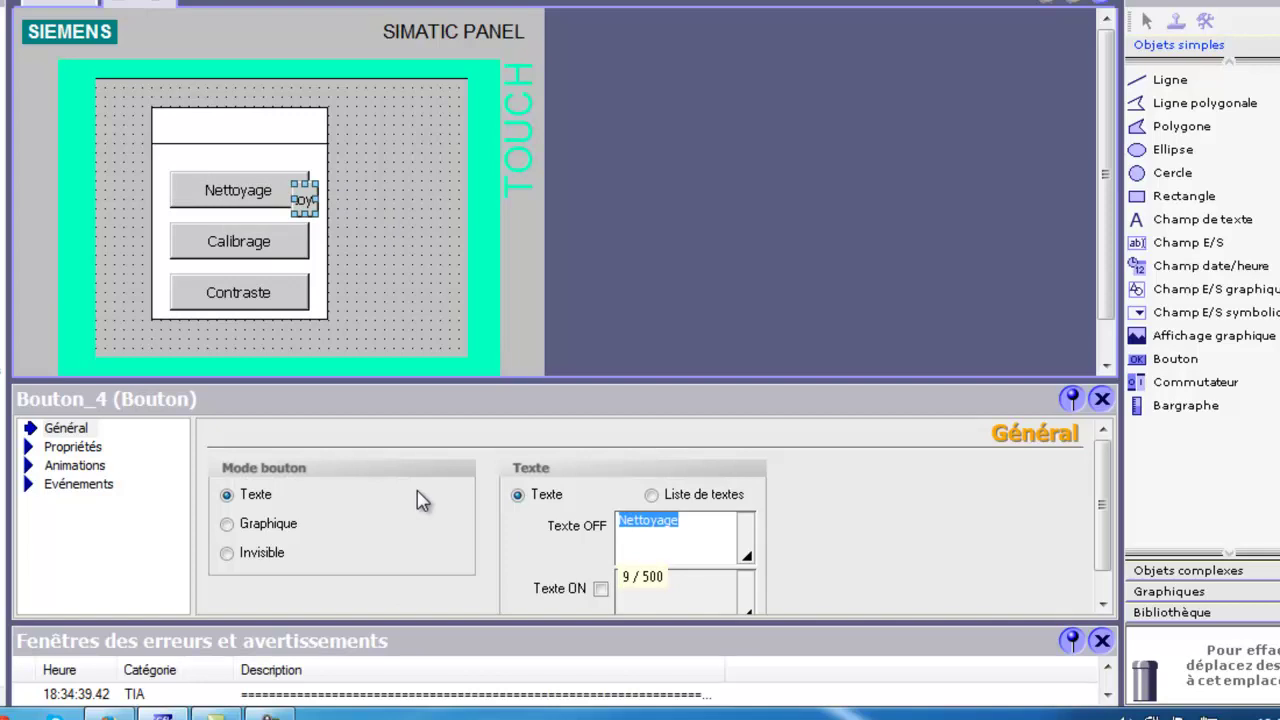
pyautogui.write('X')
pyautogui.click(358, 211)
pyautogui.moveTo(310, 205); pyautogui.dragTo(308, 118)
pyautogui.press('Right')
pyautogui.press('Right')
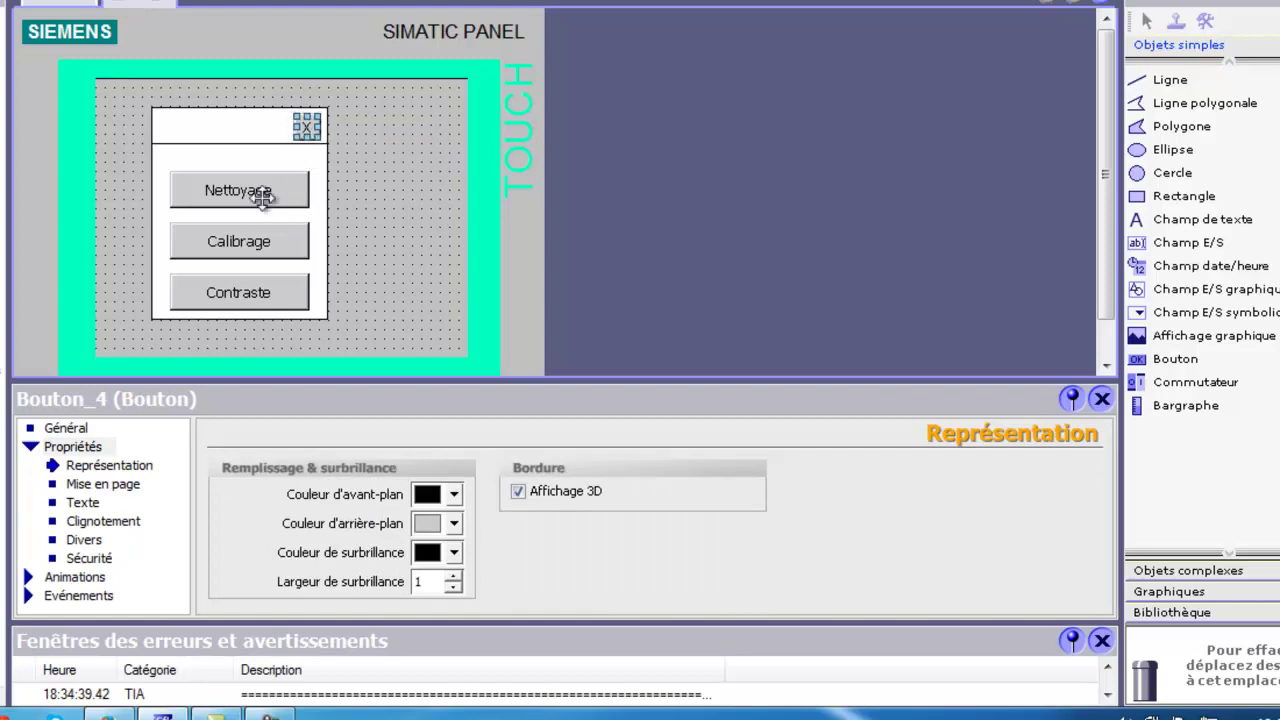
# Move the Nettoyage, Calibrage and Contraste buttons up together until they sit just below the header rectangle.
pyautogui.moveTo(369, 320); pyautogui.dragTo(391, 353)
pyautogui.press('Up')
pyautogui.press('Up')
pyautogui.press('Up')
pyautogui.press('Up')
pyautogui.press('Up')
pyautogui.press('Up')
pyautogui.press('Up')
pyautogui.press('Up')
pyautogui.press('Up')
pyautogui.press('Up')
pyautogui.press('Up')
pyautogui.press('Up')
pyautogui.press('Up')
pyautogui.press('Up')
pyautogui.press('Up')
pyautogui.press('Up')
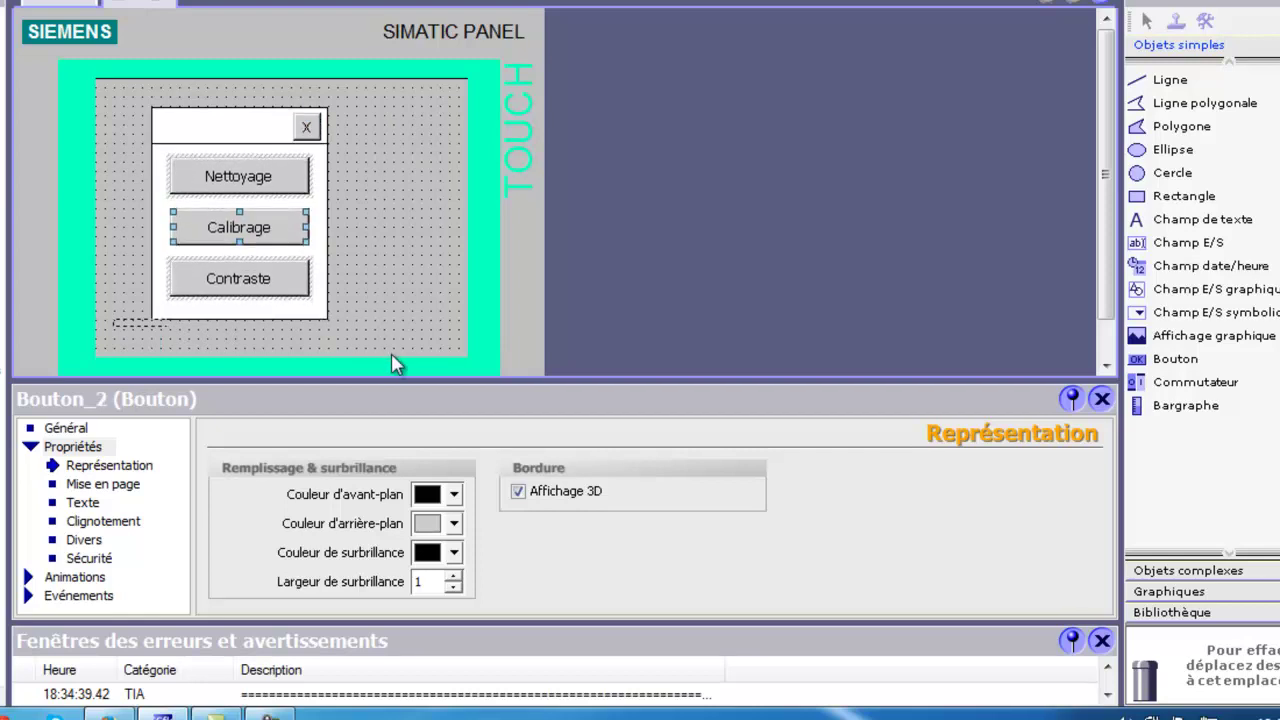
# Shorten the large rectangle so its lower edge lies just below the Contraste button.
pyautogui.click(241, 316)
pyautogui.moveTo(240, 318); pyautogui.dragTo(235, 292)
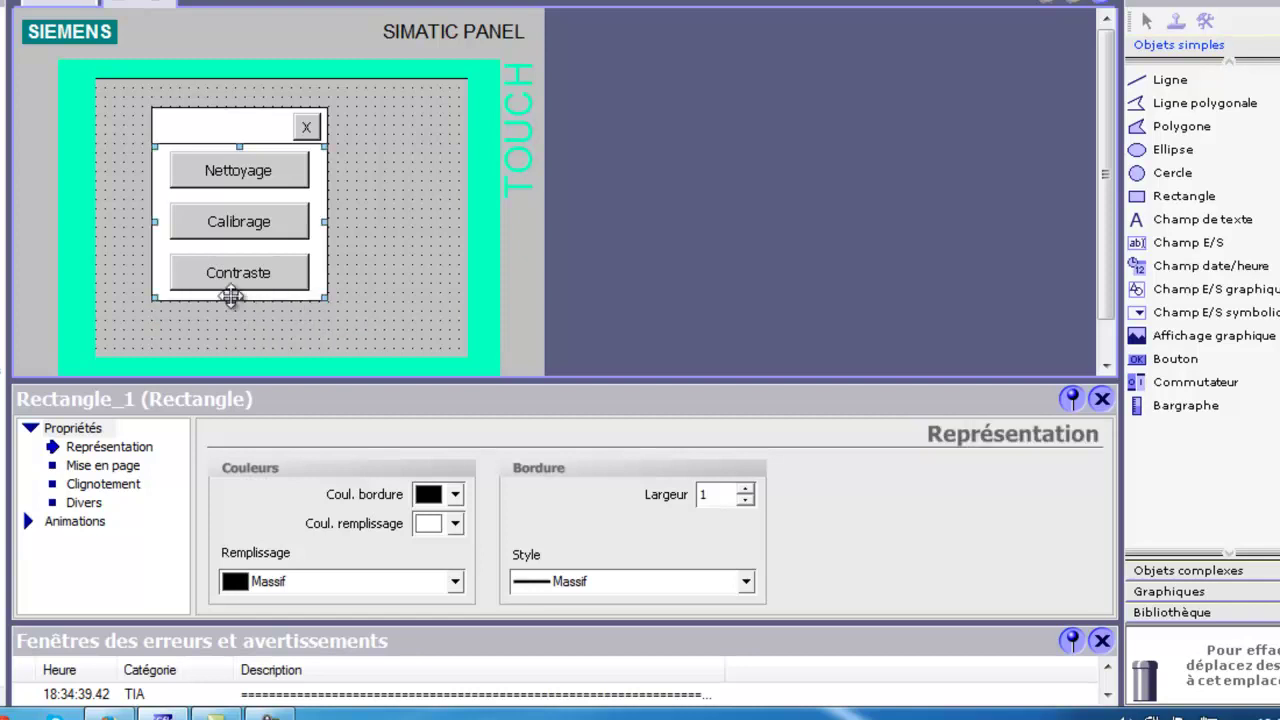
pyautogui.click(406, 251)
# Fill the large rectangle with light orange and the header rectangle with blue.
pyautogui.click(165, 197)
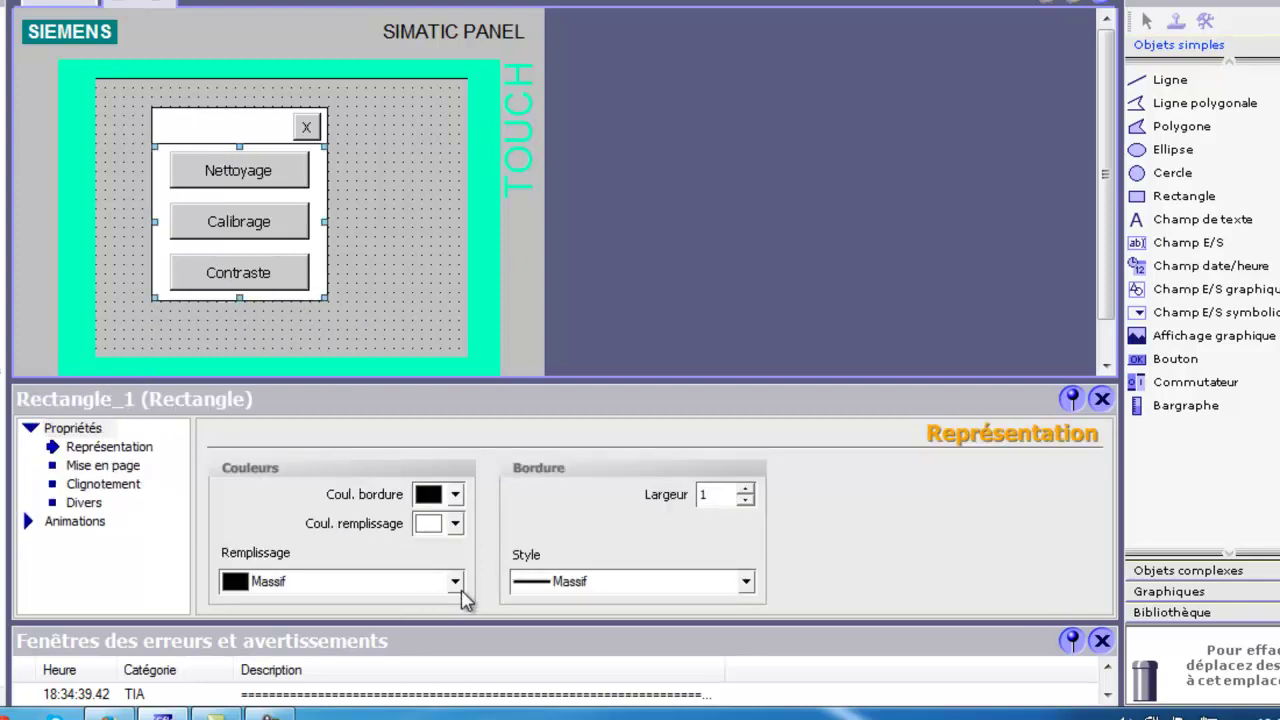
pyautogui.click(456, 582)
pyautogui.click(458, 582)
pyautogui.click(455, 523)
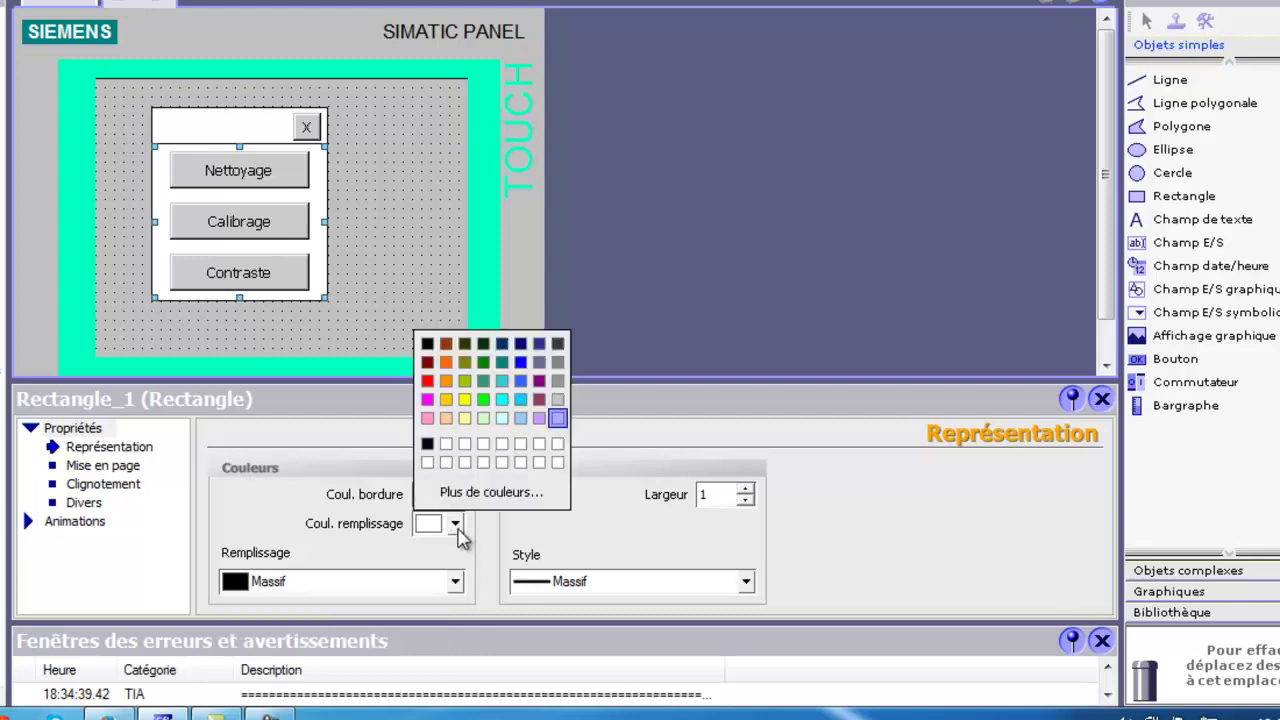
pyautogui.click(465, 419)
pyautogui.click(212, 128)
pyautogui.click(456, 523)
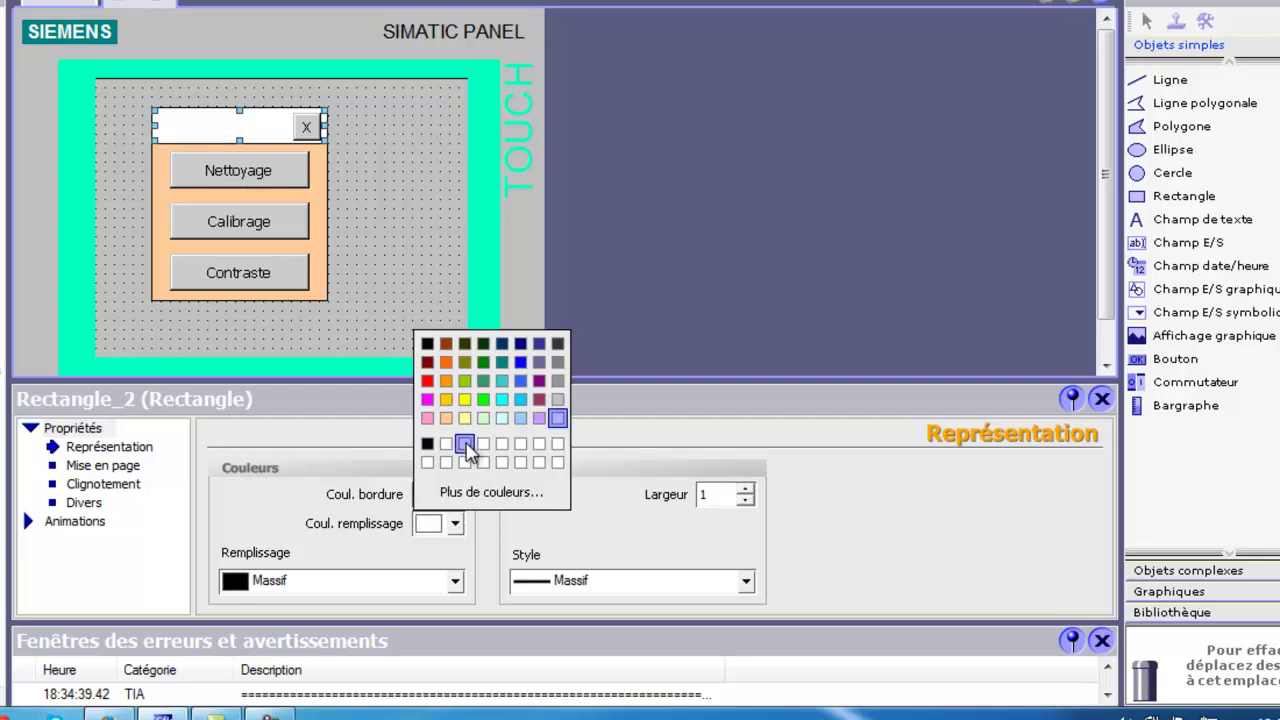
pyautogui.click(520, 381)
# Give the X button a red background colour and a white foreground colour.
pyautogui.click(306, 127)
pyautogui.click(454, 523)
pyautogui.click(426, 381)
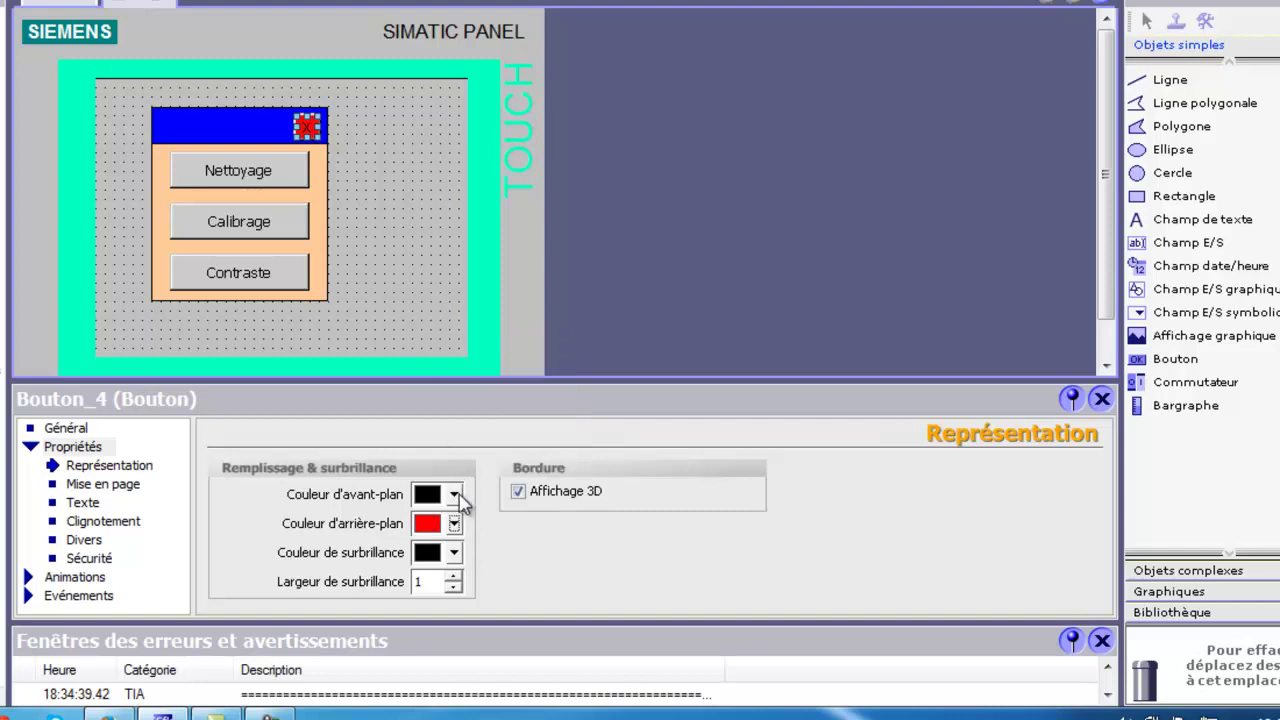
pyautogui.click(454, 494)
pyautogui.click(563, 602)
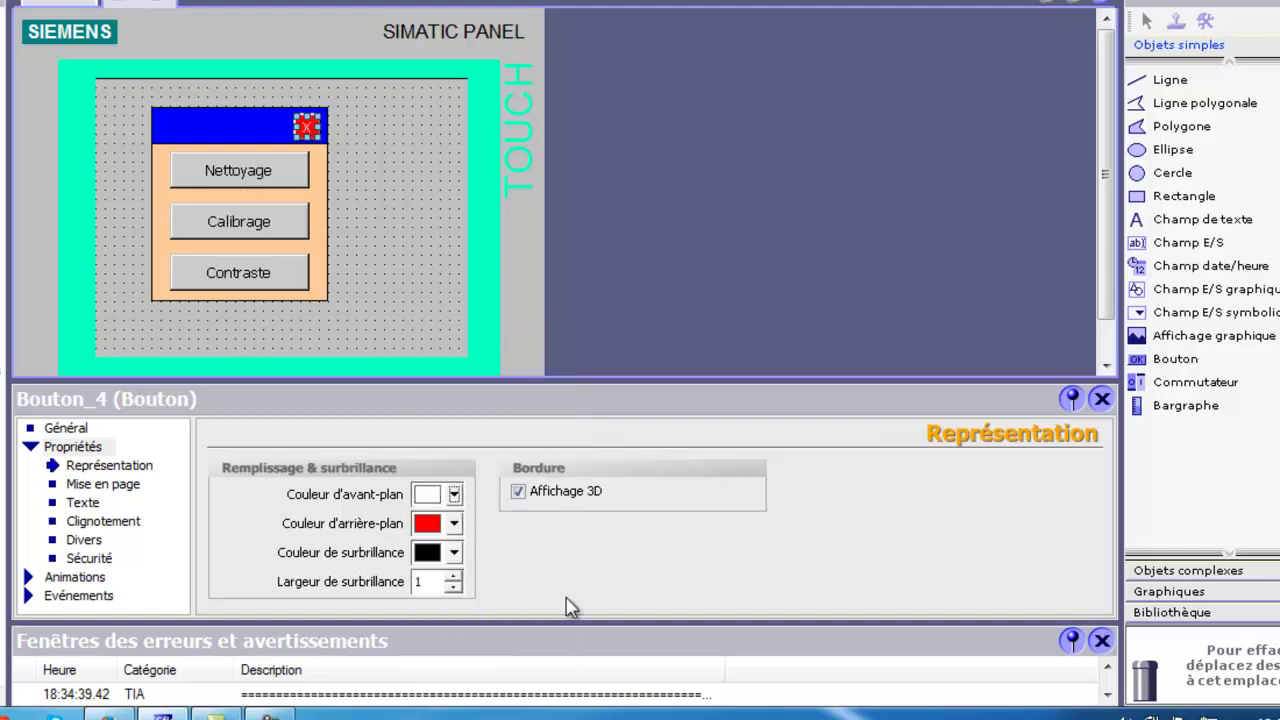
pyautogui.click(395, 228)
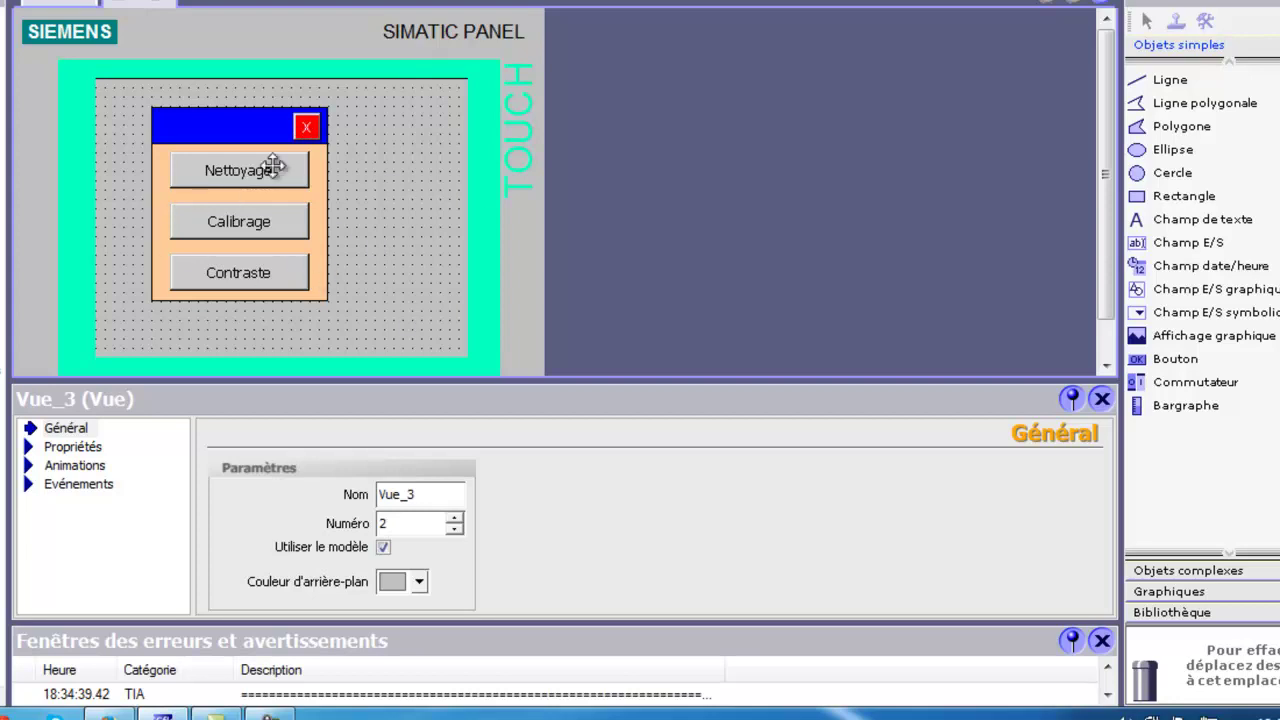
# Store the complete menu, with both rectangles and all four buttons, in the project library.
pyautogui.click(1200, 611)
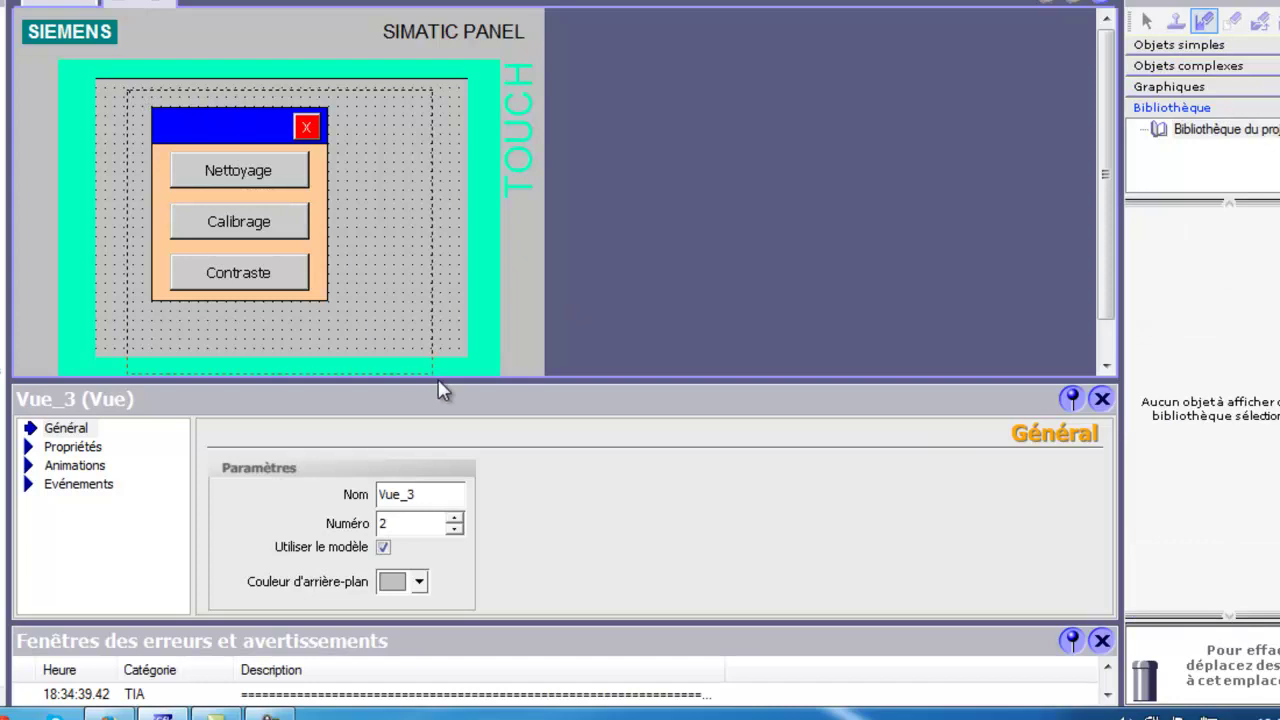
pyautogui.click(280, 212)
pyautogui.moveTo(211, 120); pyautogui.dragTo(570, 250)
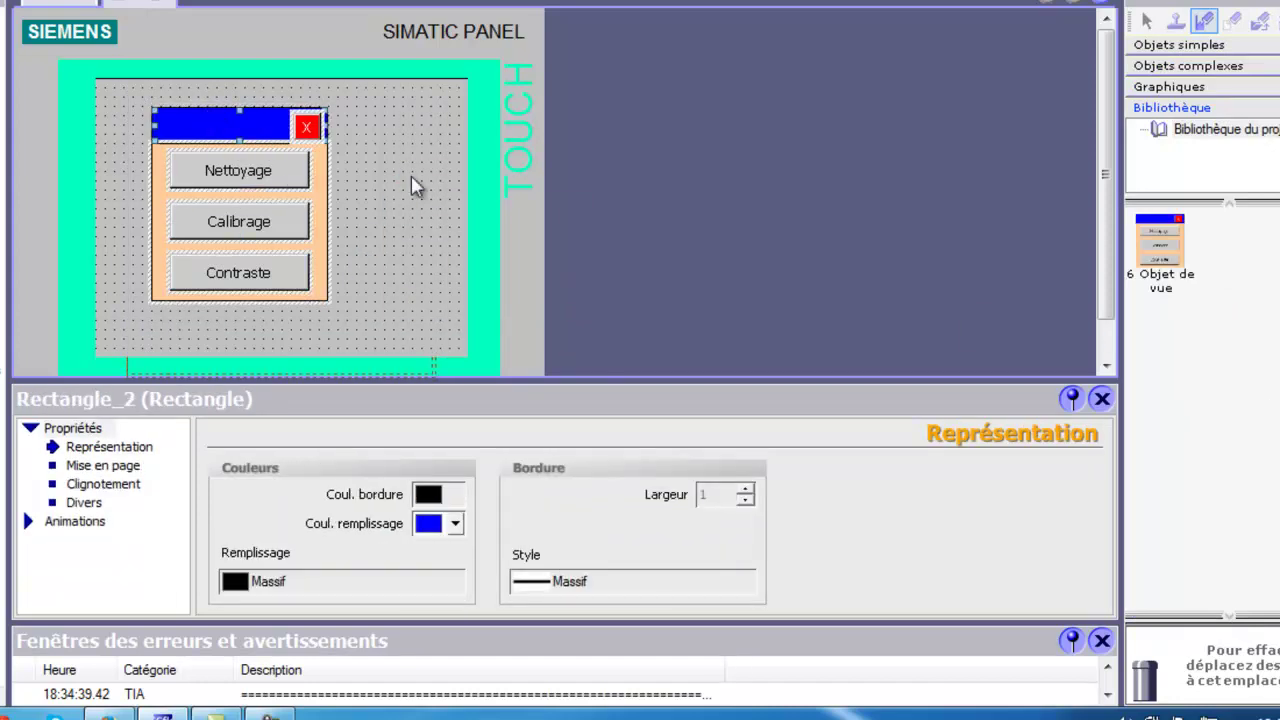
pyautogui.press('Delete')
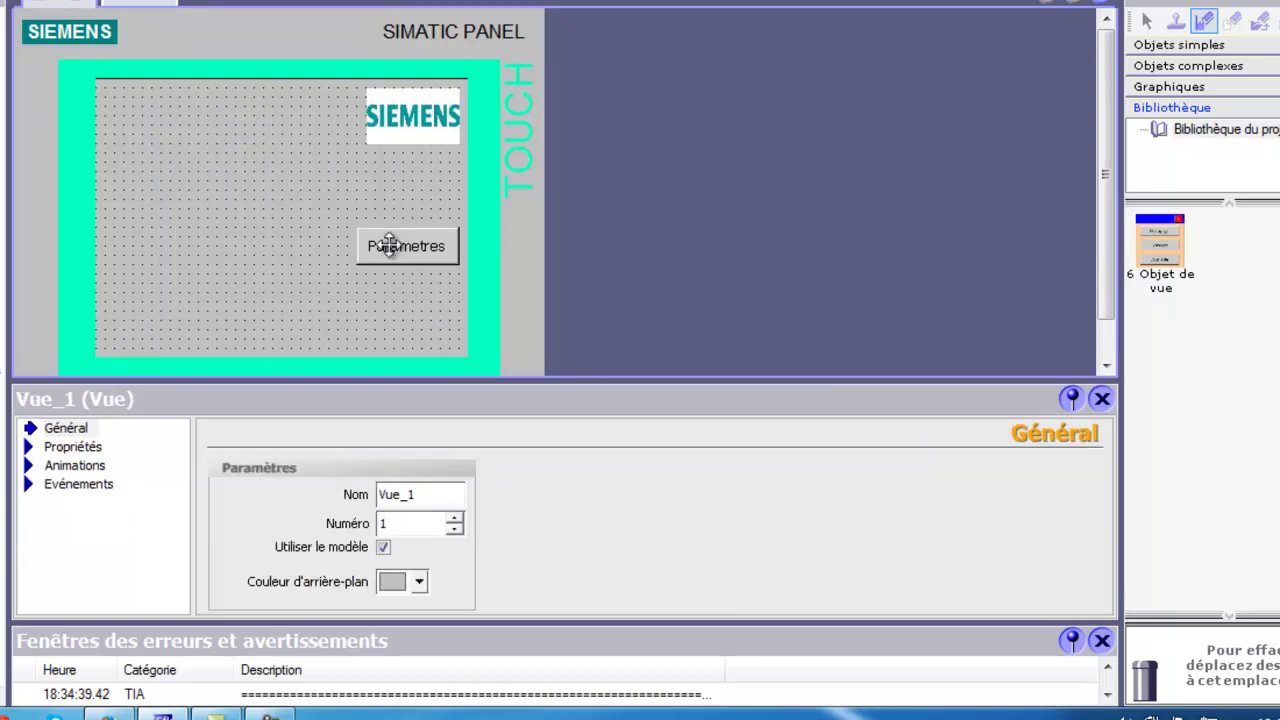
# Open the variables table and delete all existing variables from a0 to b+.
pyautogui.click(1144, 232)
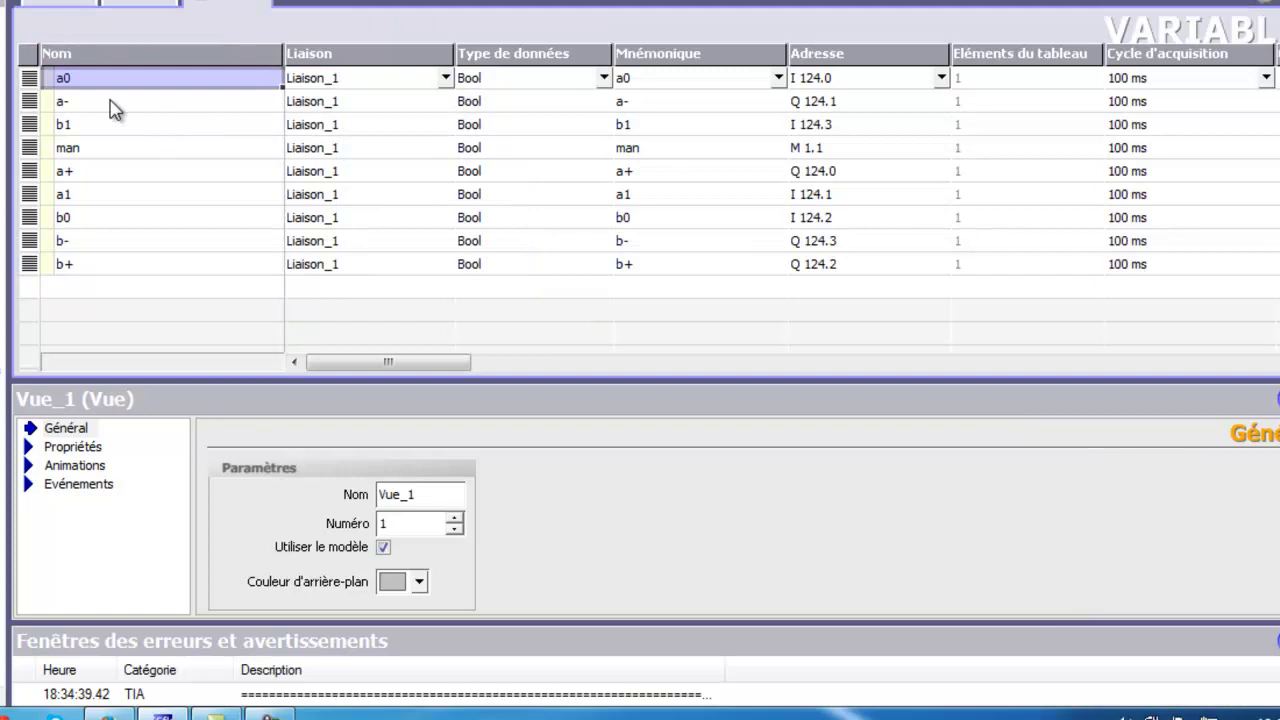
pyautogui.click(29, 82)
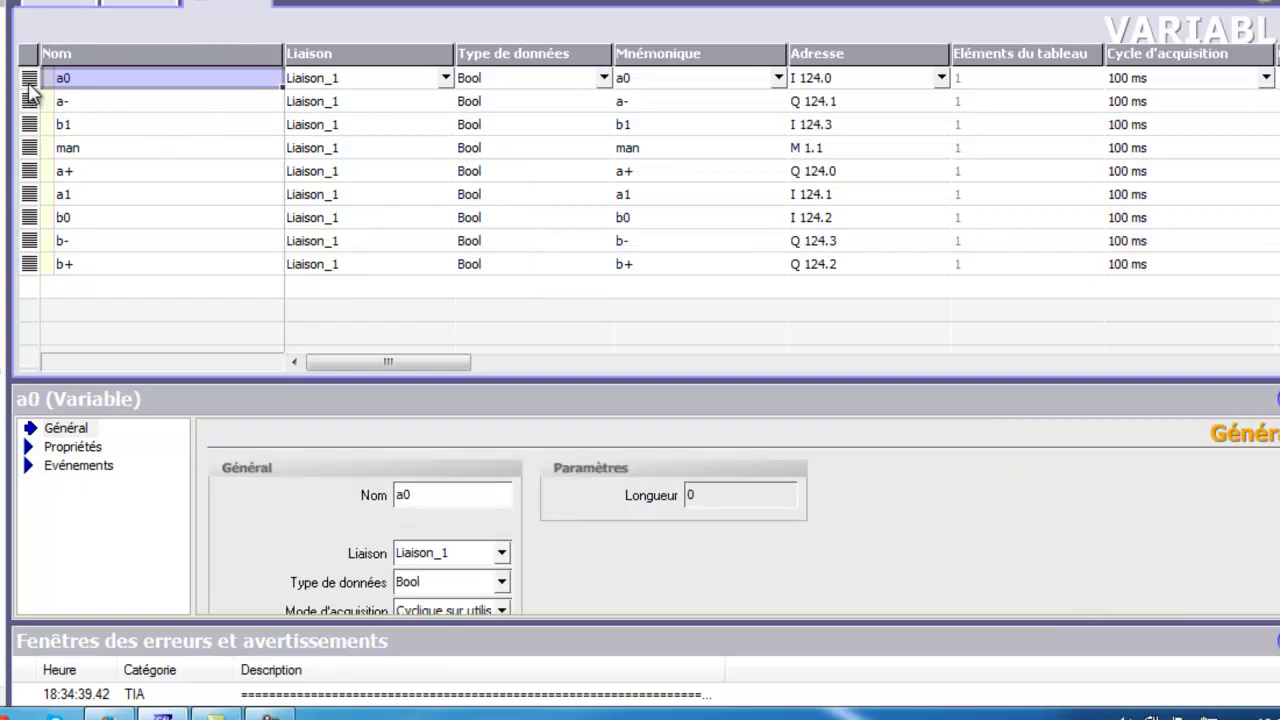
pyautogui.press('Delete')
pyautogui.press('Delete')
pyautogui.press('Delete')
pyautogui.press('Delete')
pyautogui.press('Delete')
pyautogui.press('Delete')
pyautogui.press('Delete')
pyautogui.press('Delete')
pyautogui.press('Delete')
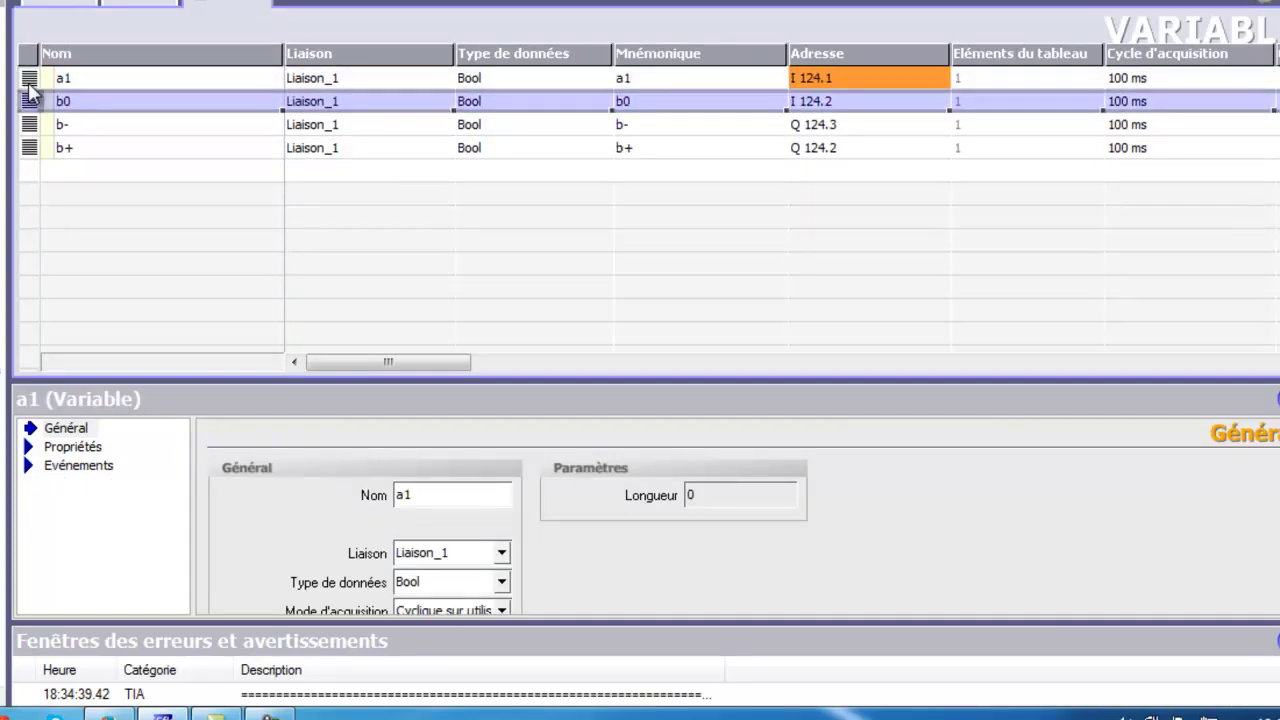
# Create the variable Variable_1 with the connection <Variable interne> and the data type Bool.
pyautogui.doubleClick(30, 80)
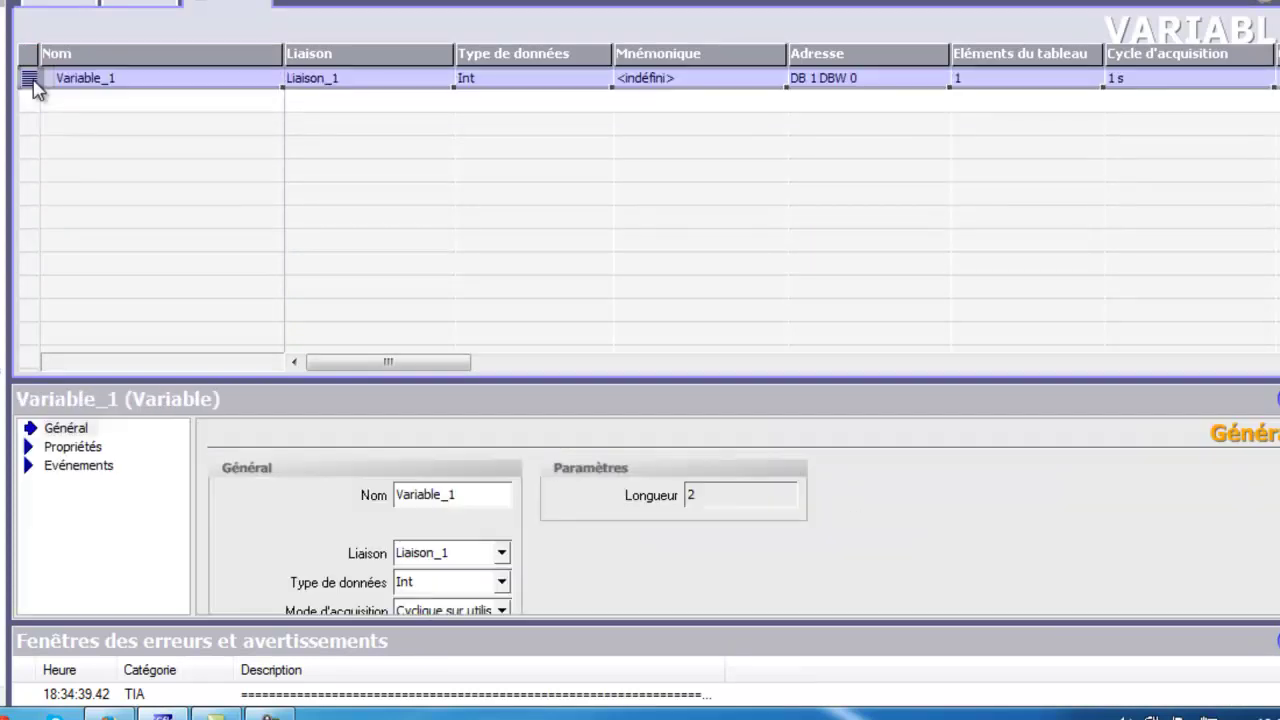
pyautogui.click(443, 82)
pyautogui.click(444, 78)
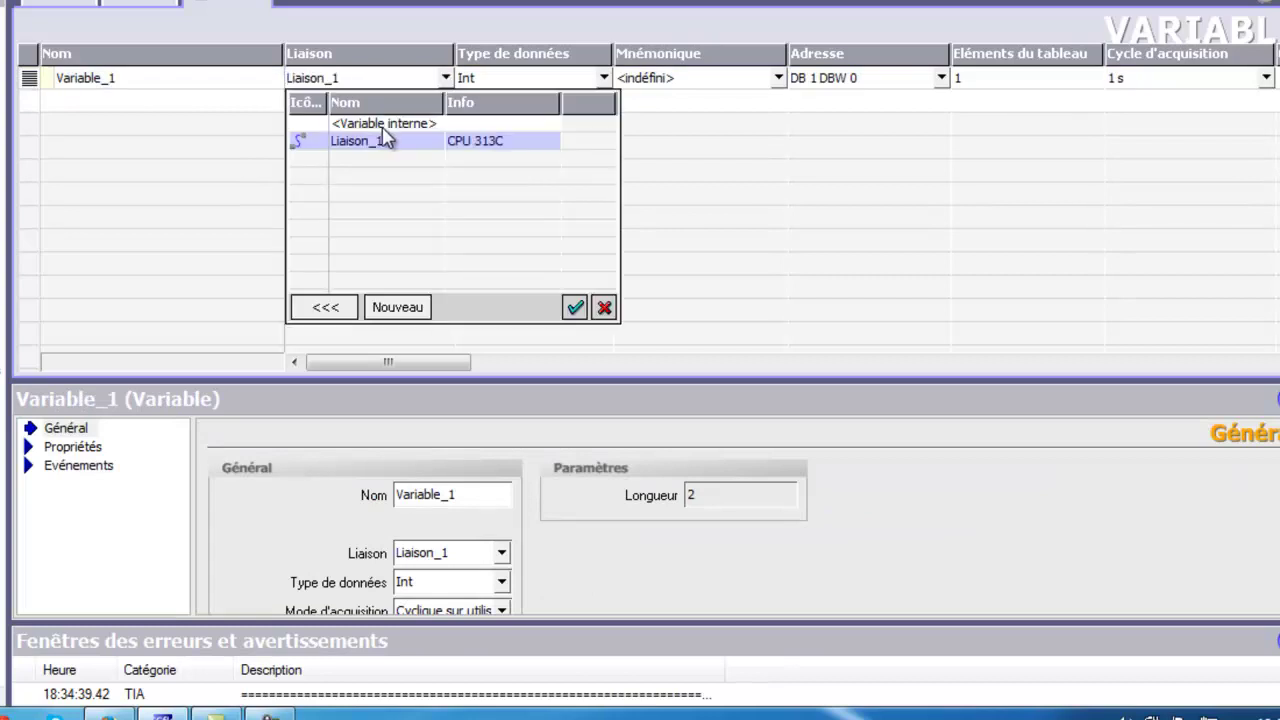
pyautogui.click(575, 307)
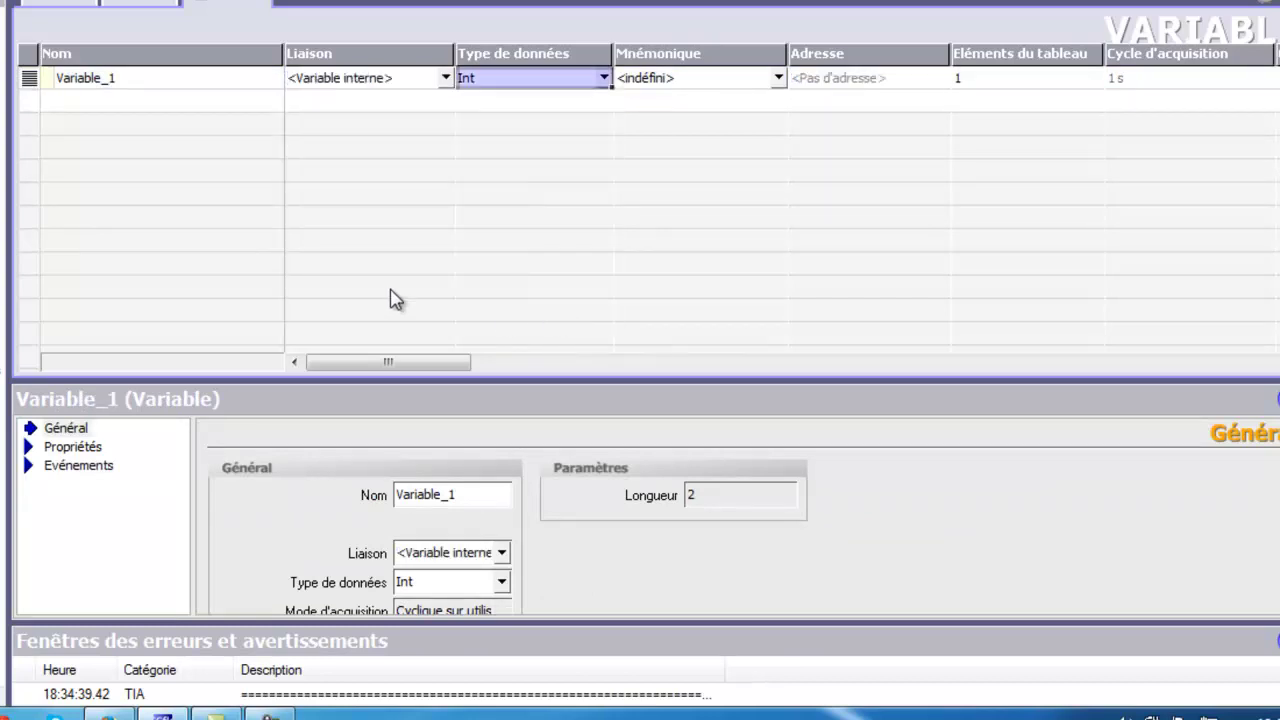
pyautogui.click(604, 78)
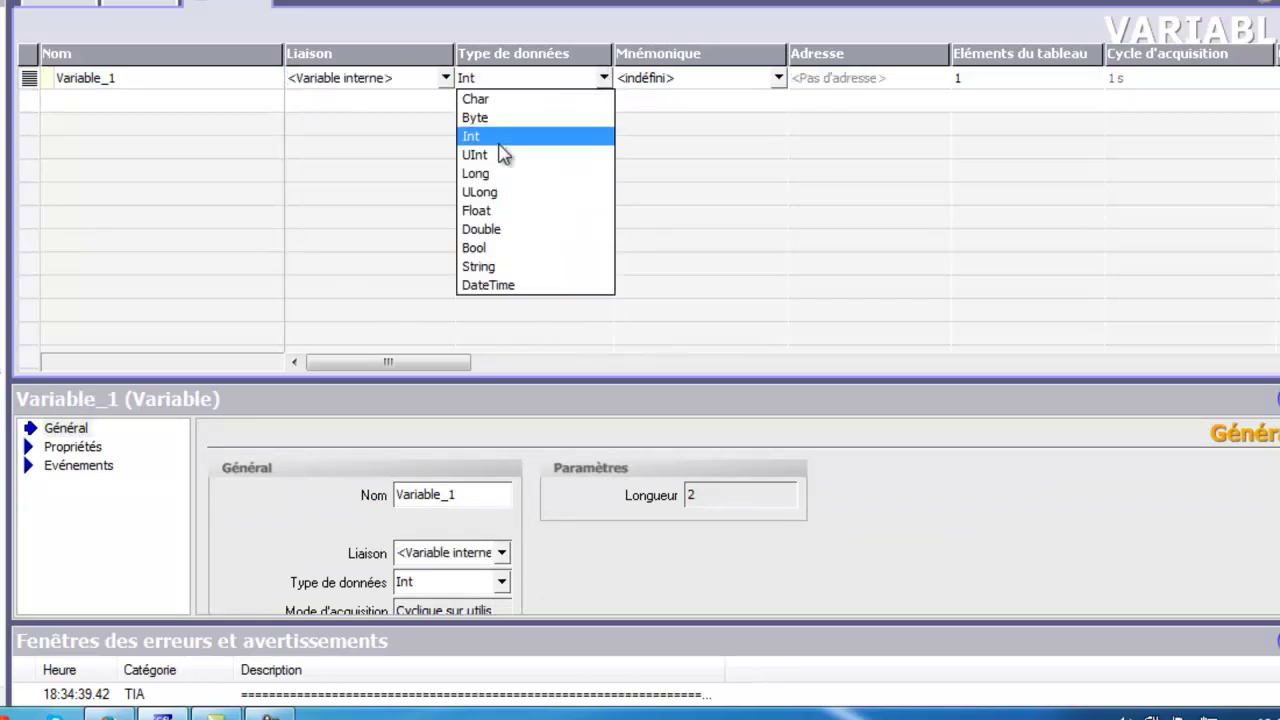
pyautogui.click(492, 247)
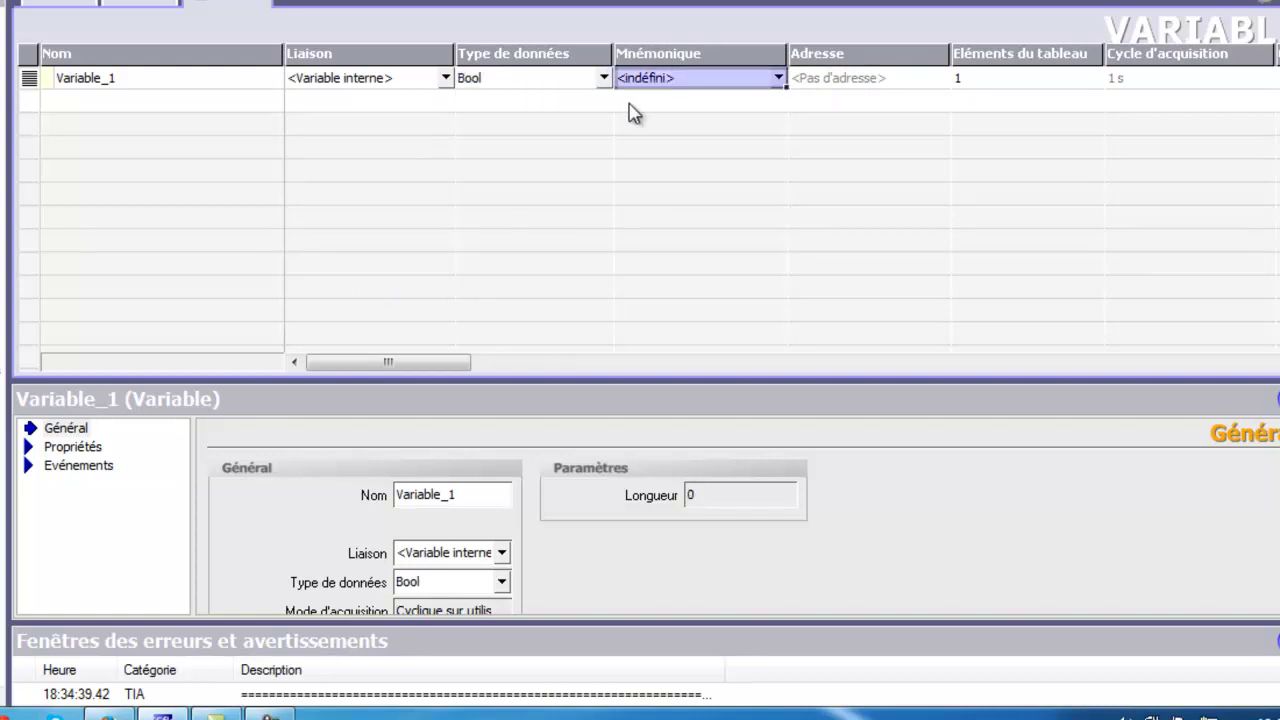
# Assign the PositionnerBit function to the Clic event of the Parametres button in Vue_1.
pyautogui.click(82, 6)
pyautogui.click(360, 237)
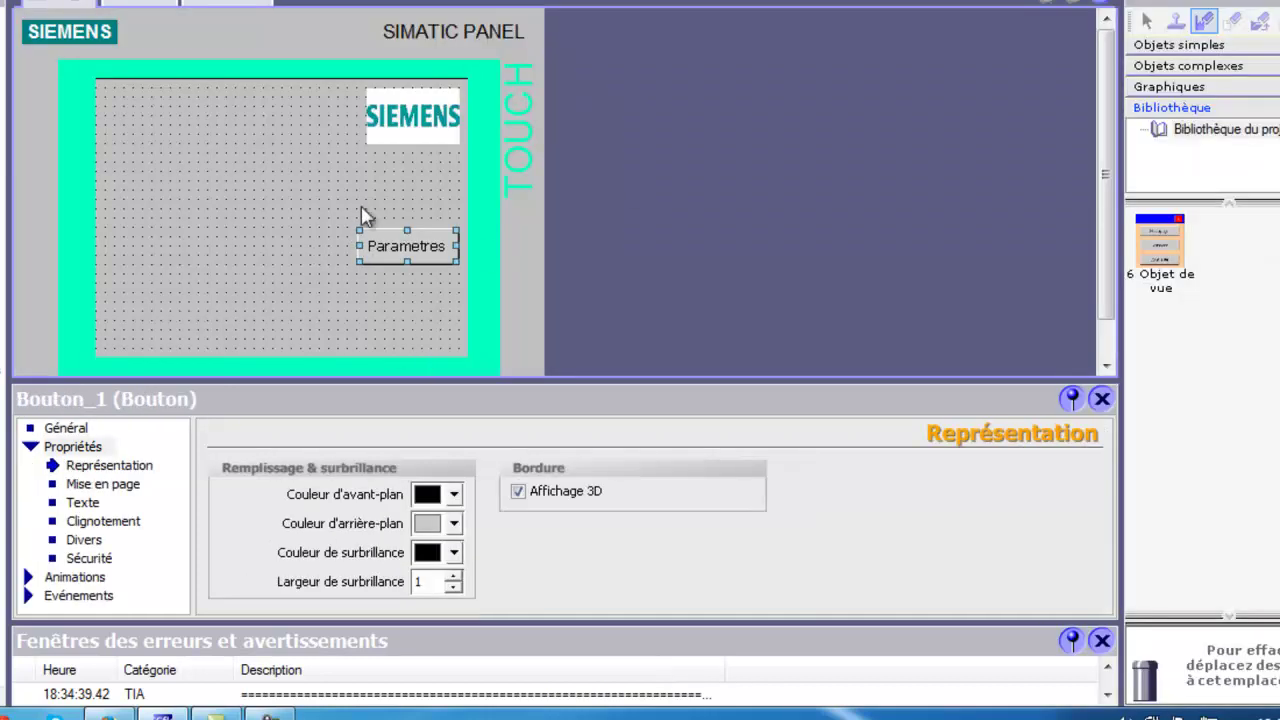
pyautogui.moveTo(1180, 248); pyautogui.dragTo(322, 124)
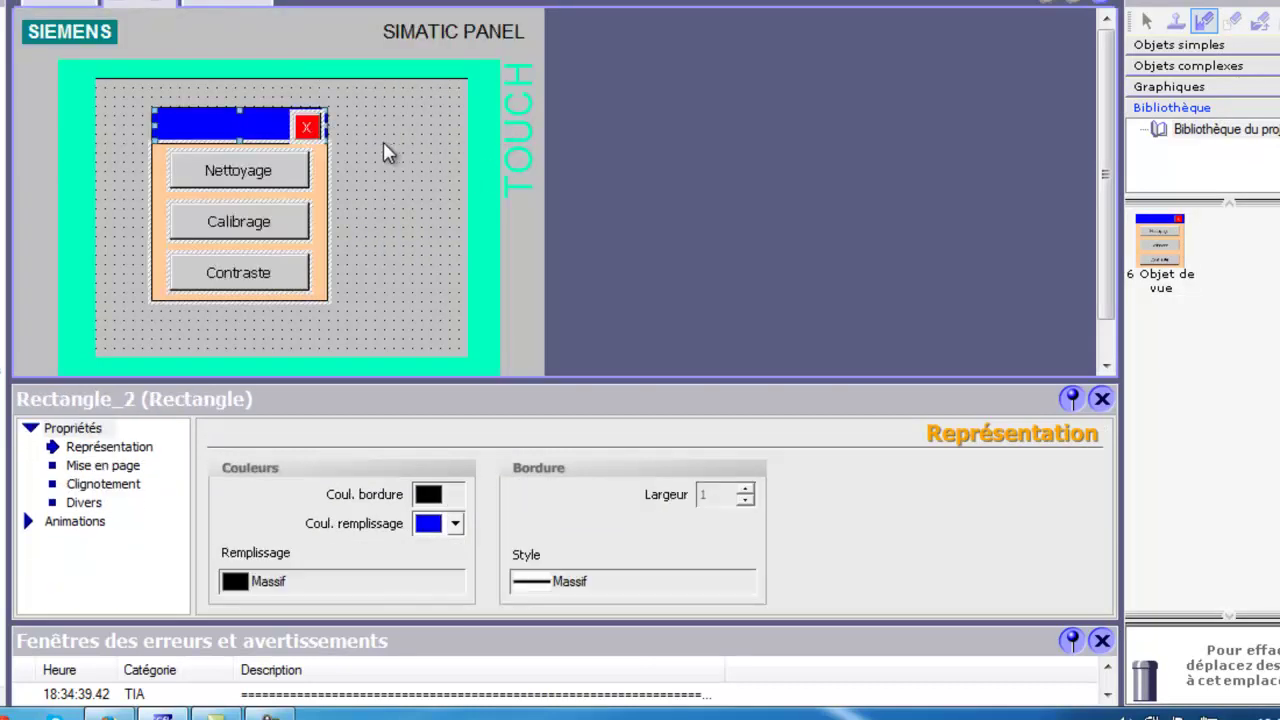
pyautogui.click(383, 141)
pyautogui.click(95, 8)
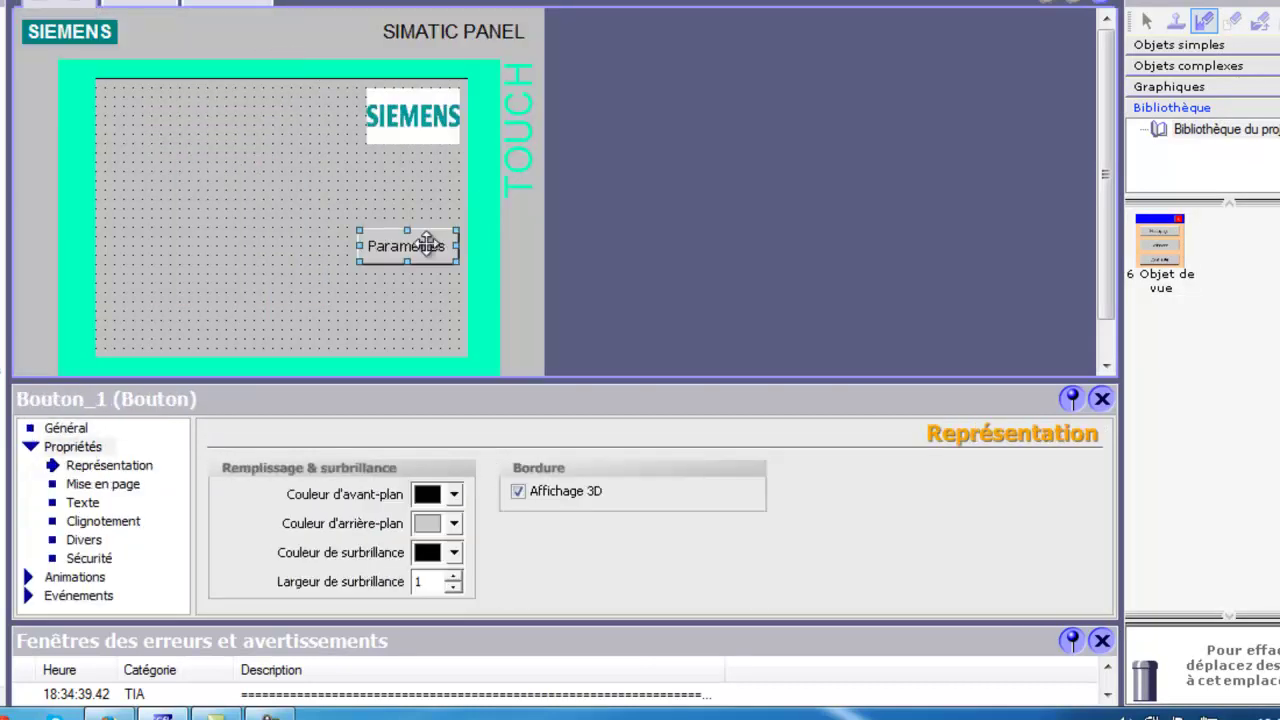
pyautogui.click(92, 598)
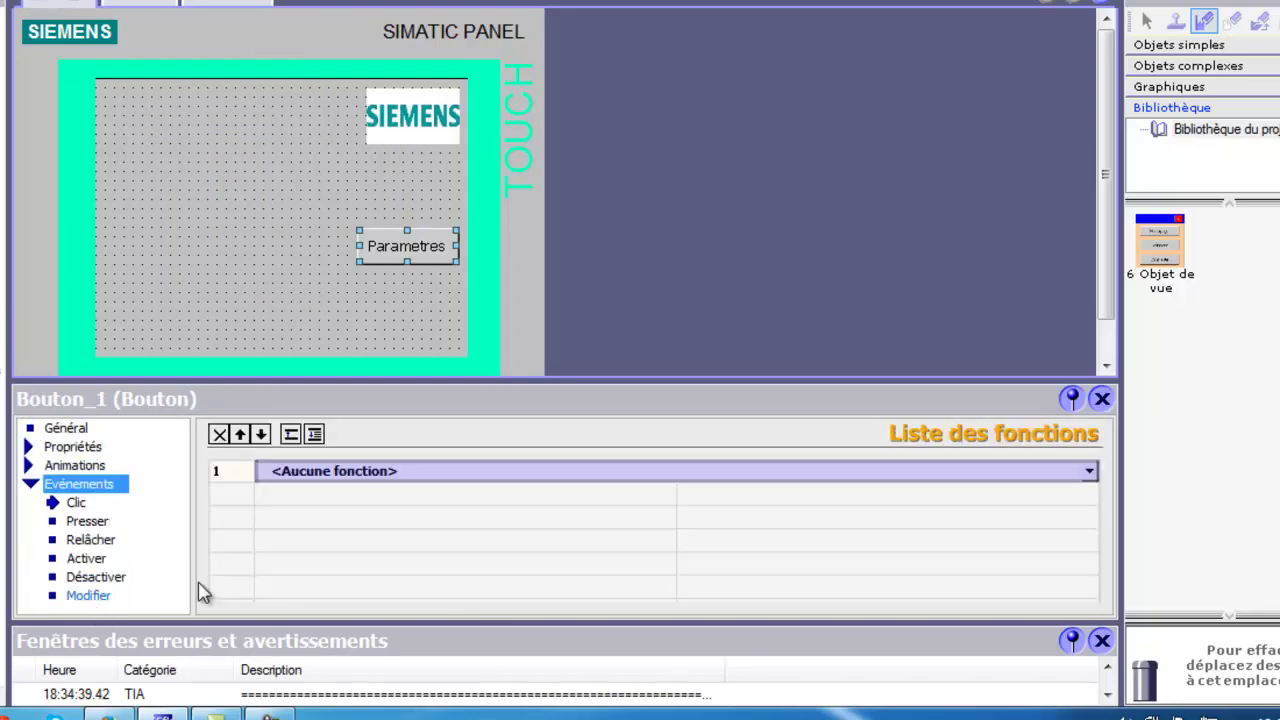
pyautogui.click(75, 502)
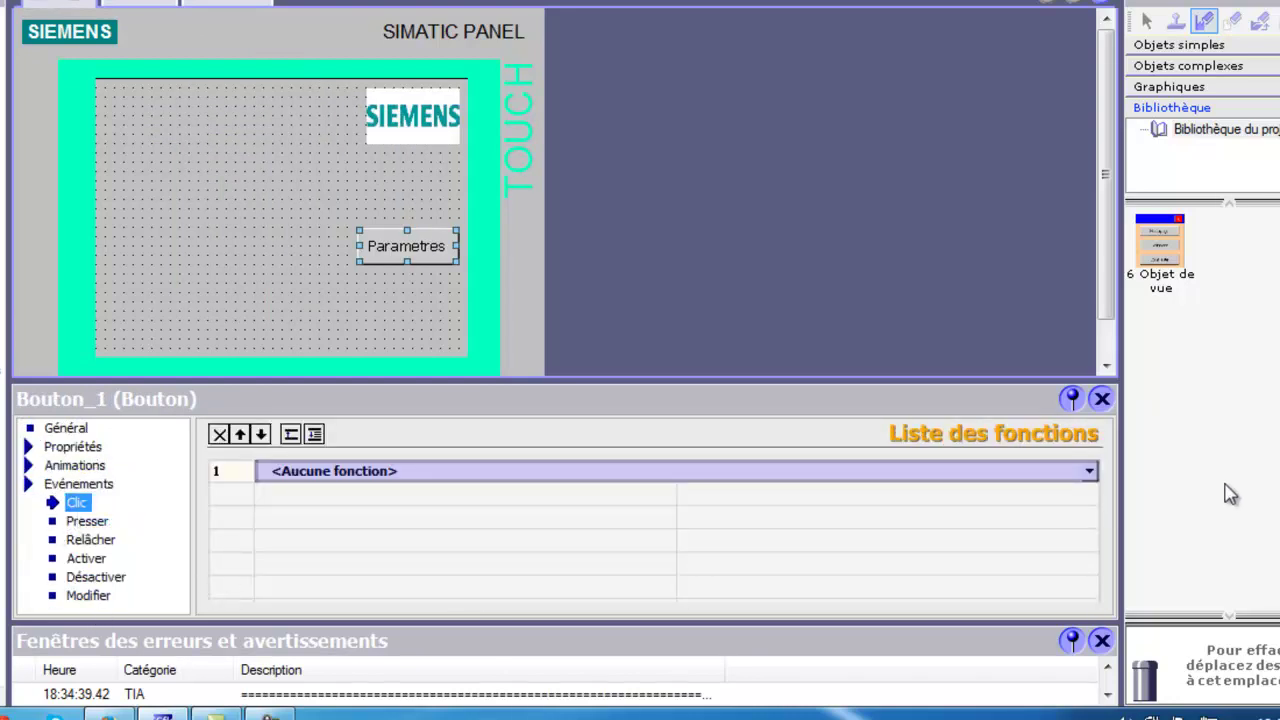
pyautogui.click(1089, 471)
pyautogui.click(309, 494)
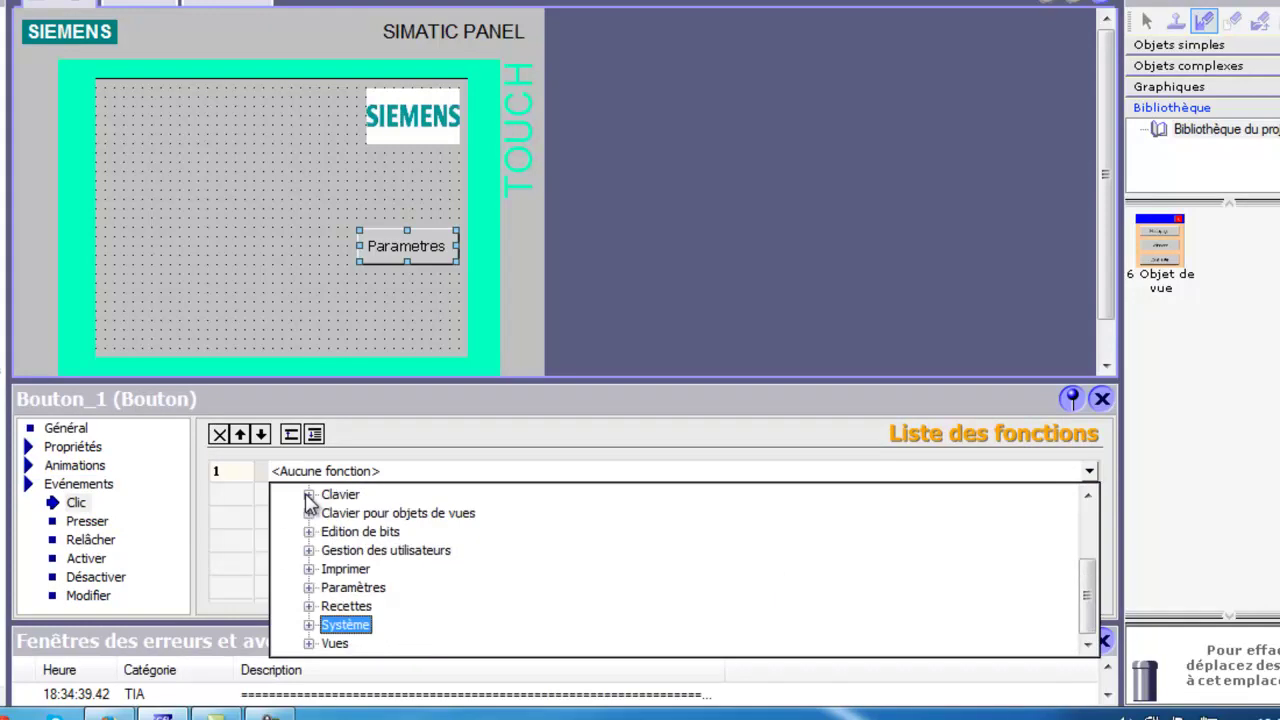
pyautogui.moveTo(1080, 574); pyautogui.dragTo(1088, 528)
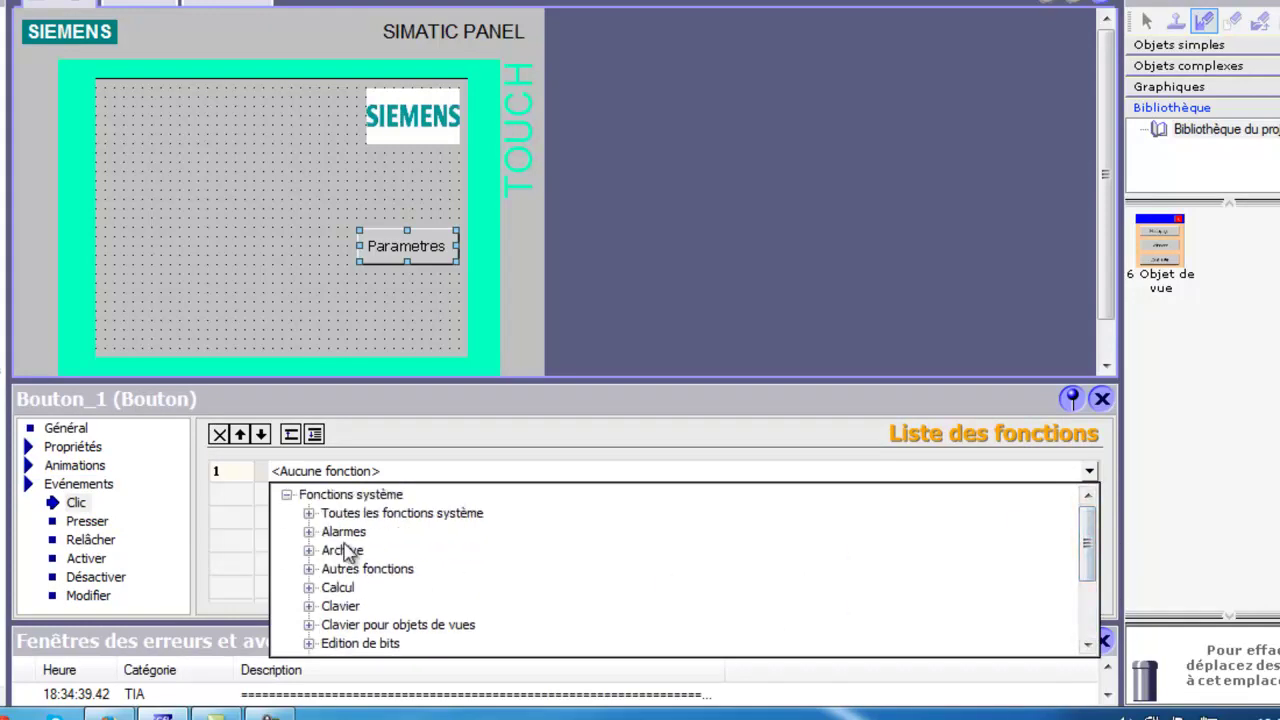
pyautogui.click(311, 644)
pyautogui.click(393, 594)
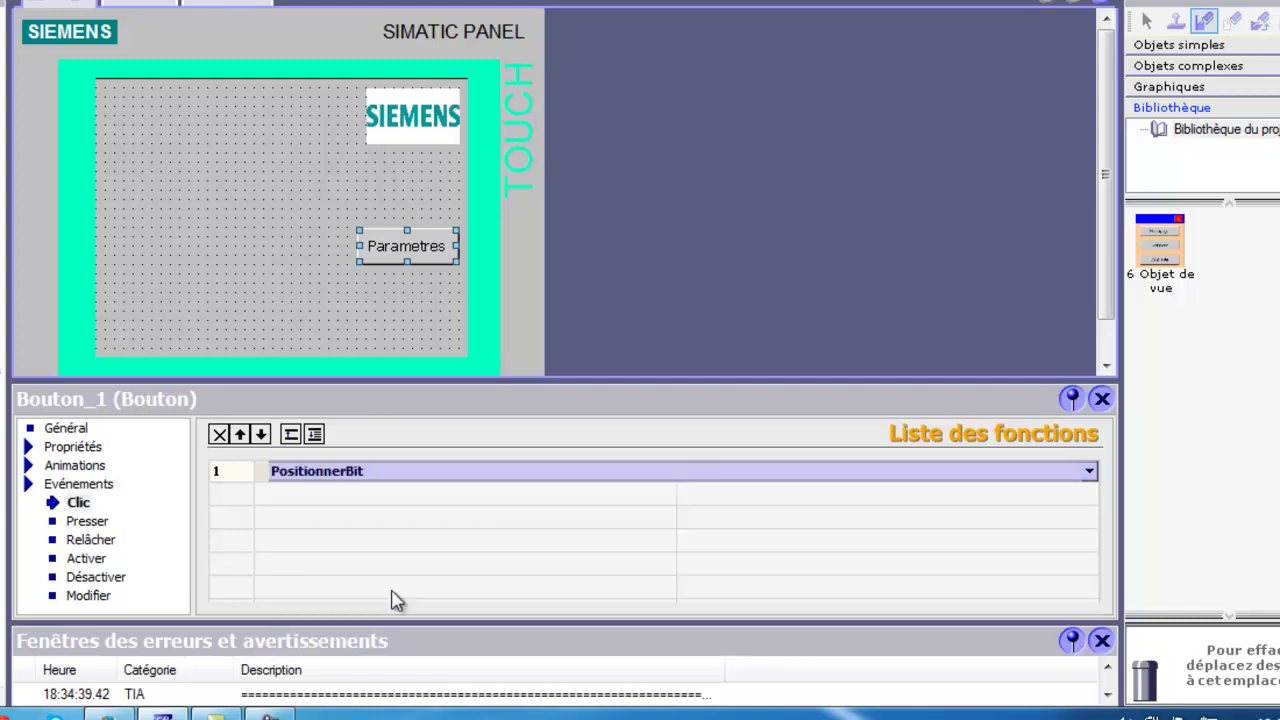
# Set Variable_1 as the variable of the PositionnerBit function on the Parametres button's Clic event.
pyautogui.click(1091, 494)
pyautogui.click(1091, 494)
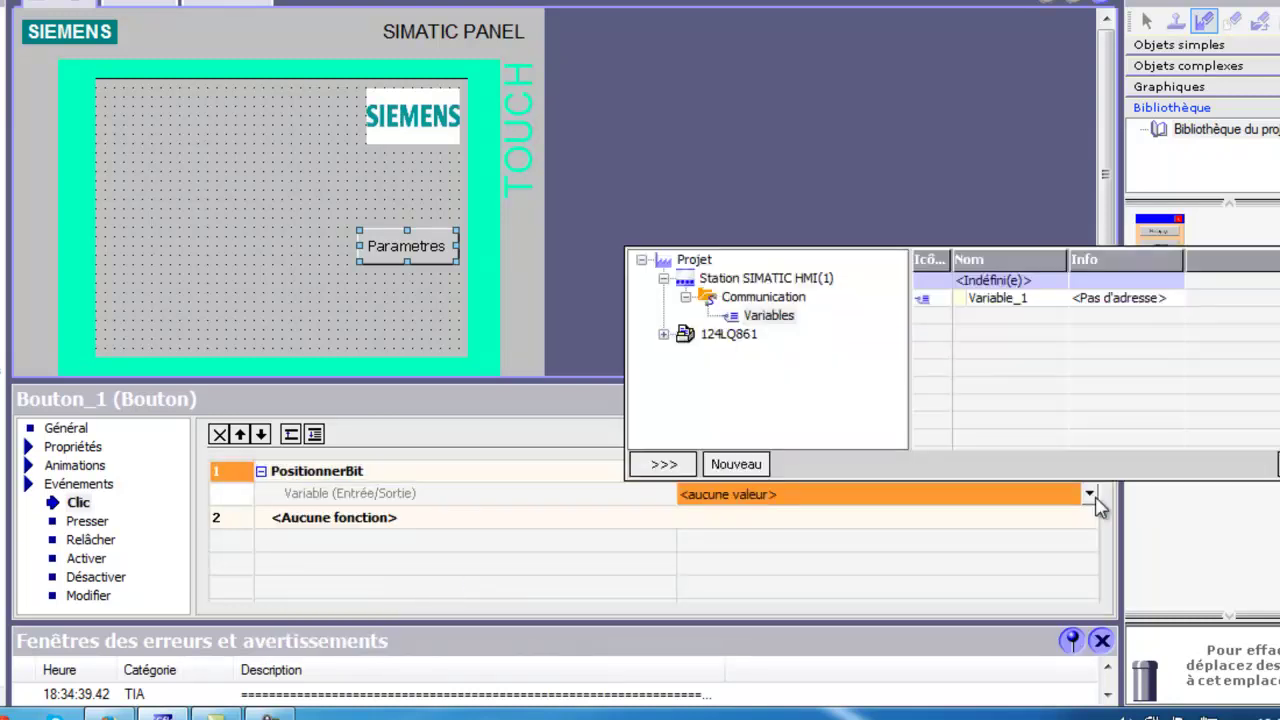
pyautogui.click(1004, 304)
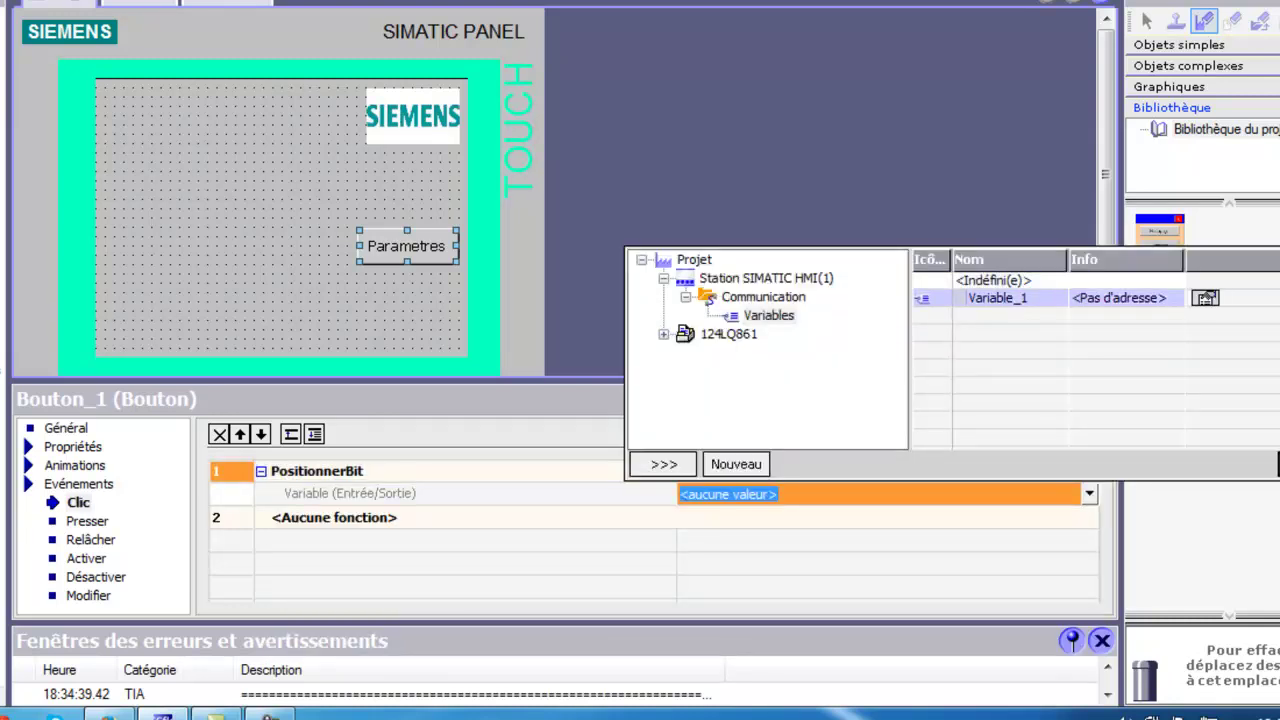
pyautogui.click(633, 519)
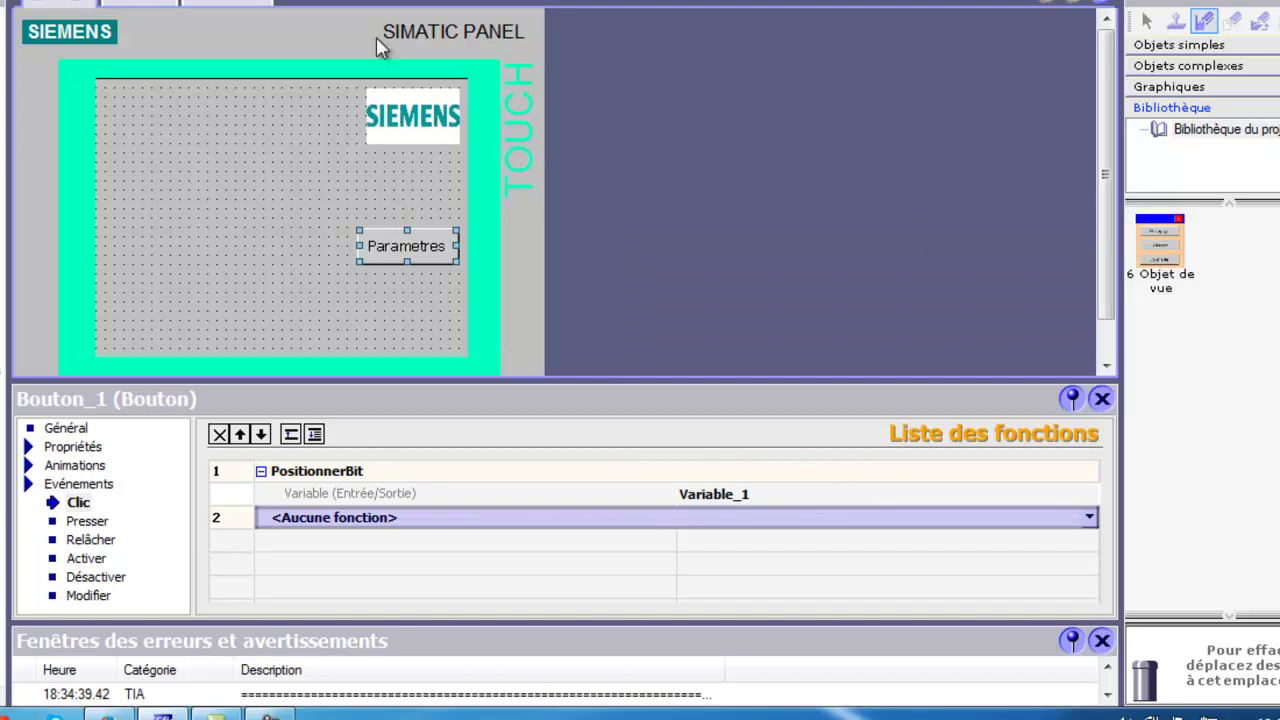
# Assign the RAZBit function with Variable_1 to the Clic event of the red X button in Vue_3.
pyautogui.click(165, 3)
pyautogui.click(307, 127)
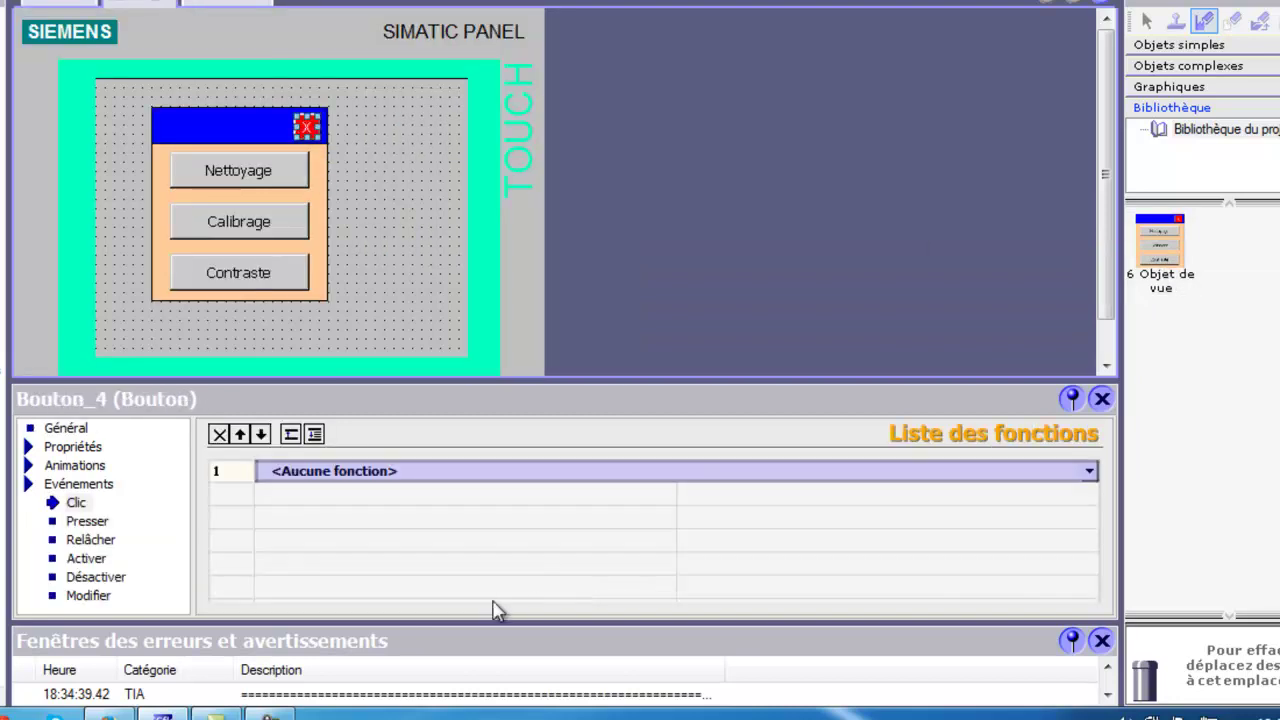
pyautogui.click(1089, 471)
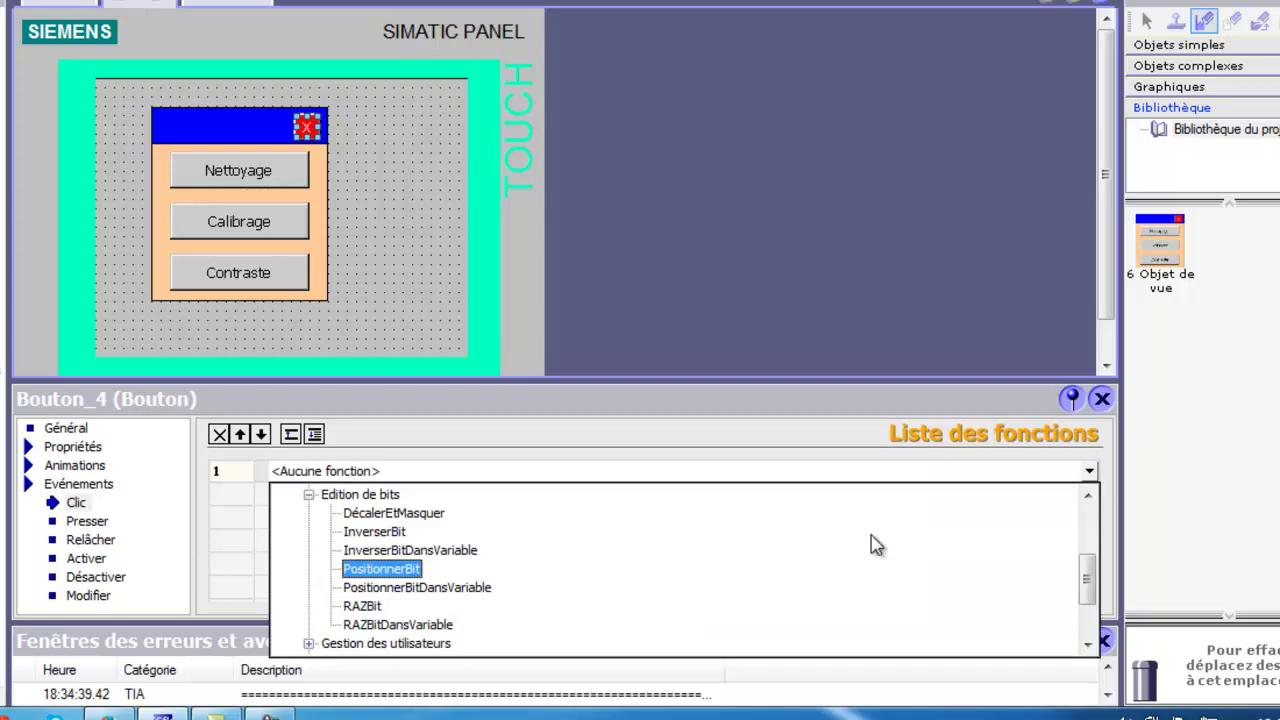
pyautogui.click(362, 606)
pyautogui.click(1089, 494)
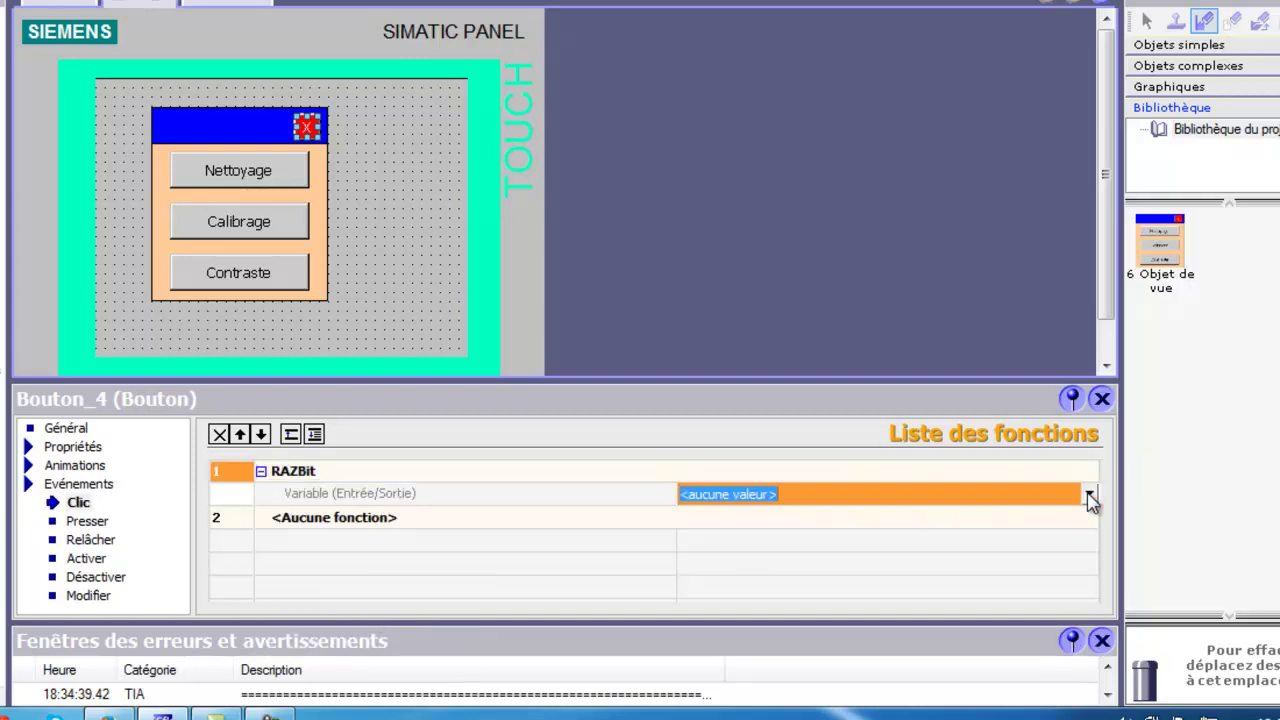
pyautogui.click(985, 298)
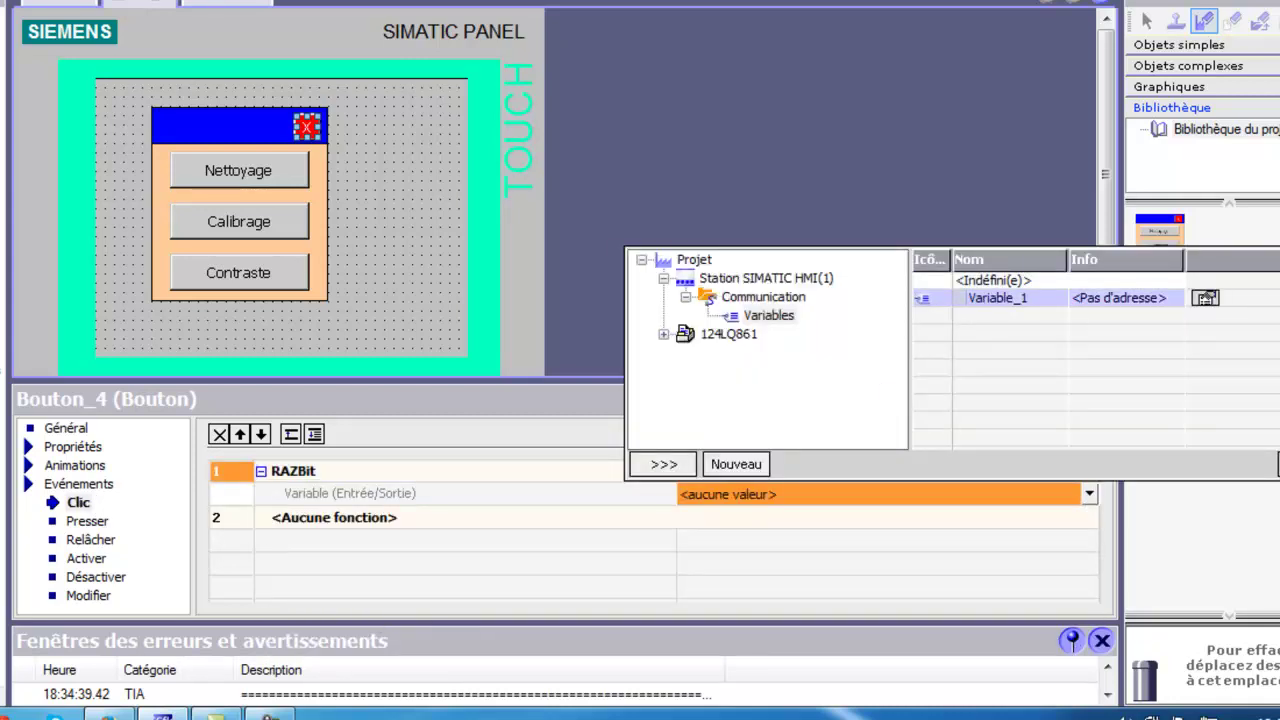
pyautogui.press('Return')
pyautogui.click(408, 214)
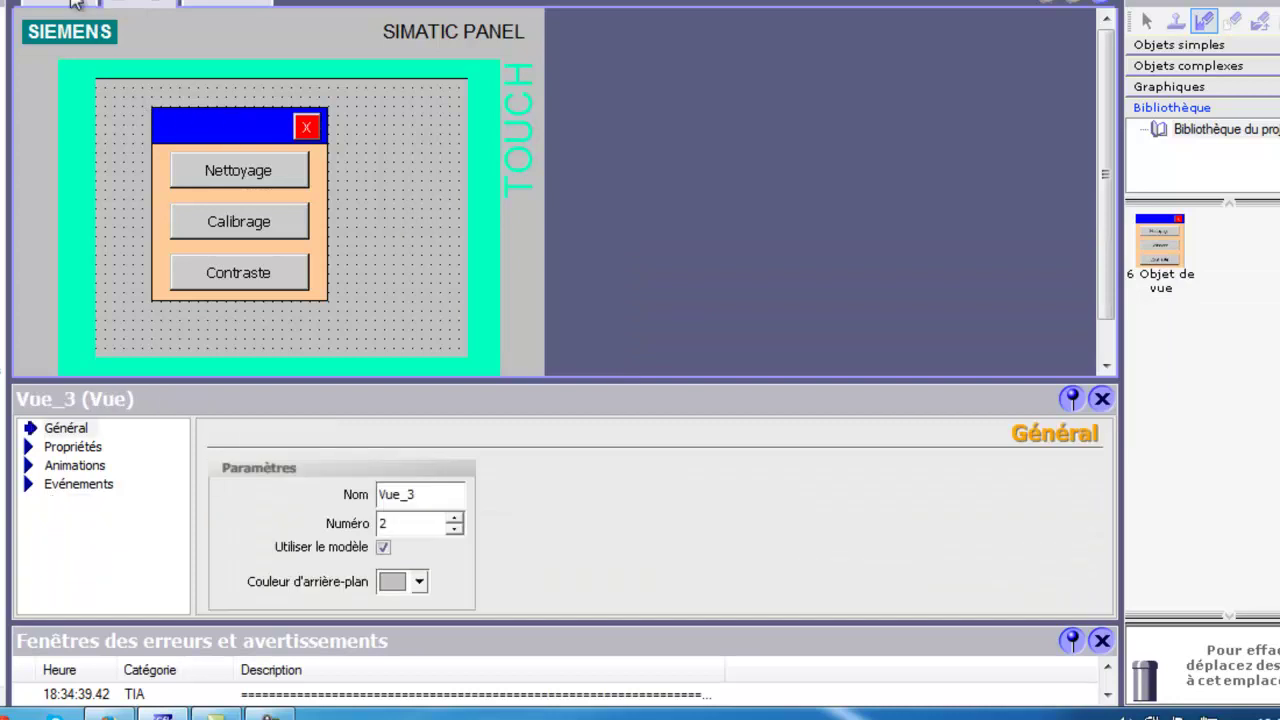
# Give all menu objects in Vue_3 a visibility animation on Variable_1, with type Bit and object state Visibles.
pyautogui.moveTo(125, 97); pyautogui.dragTo(369, 314)
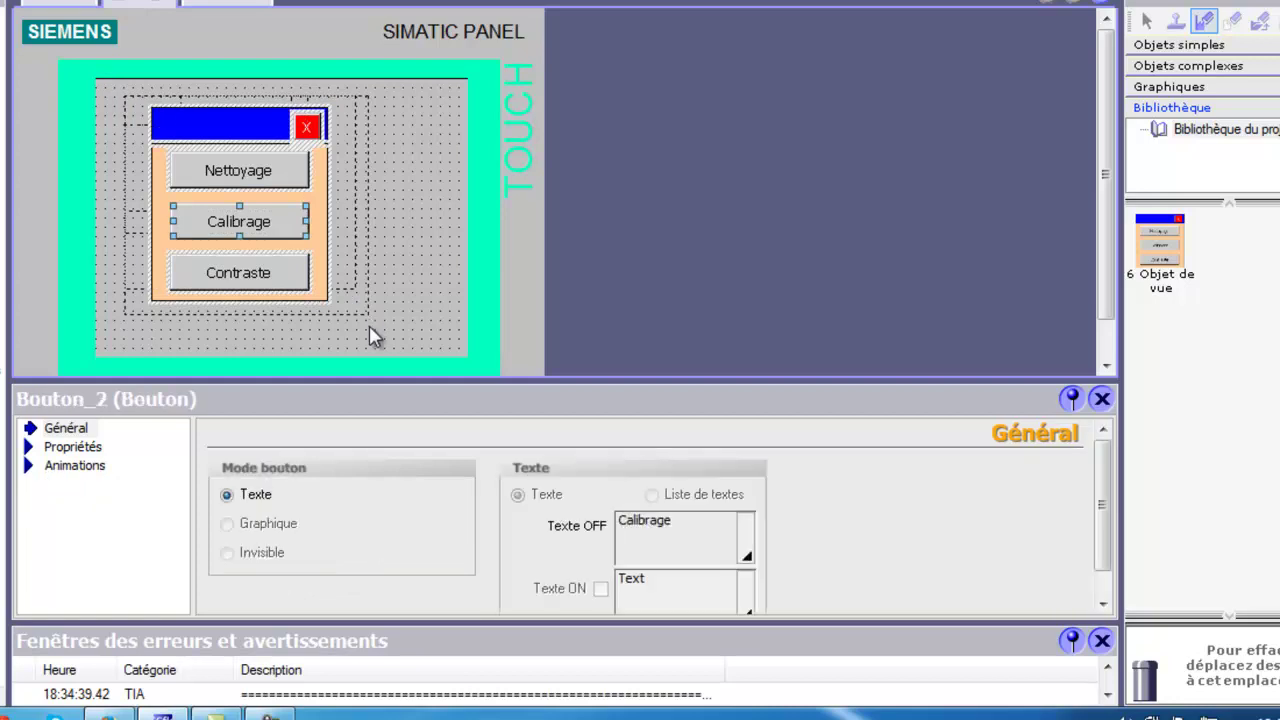
pyautogui.click(70, 465)
pyautogui.click(90, 577)
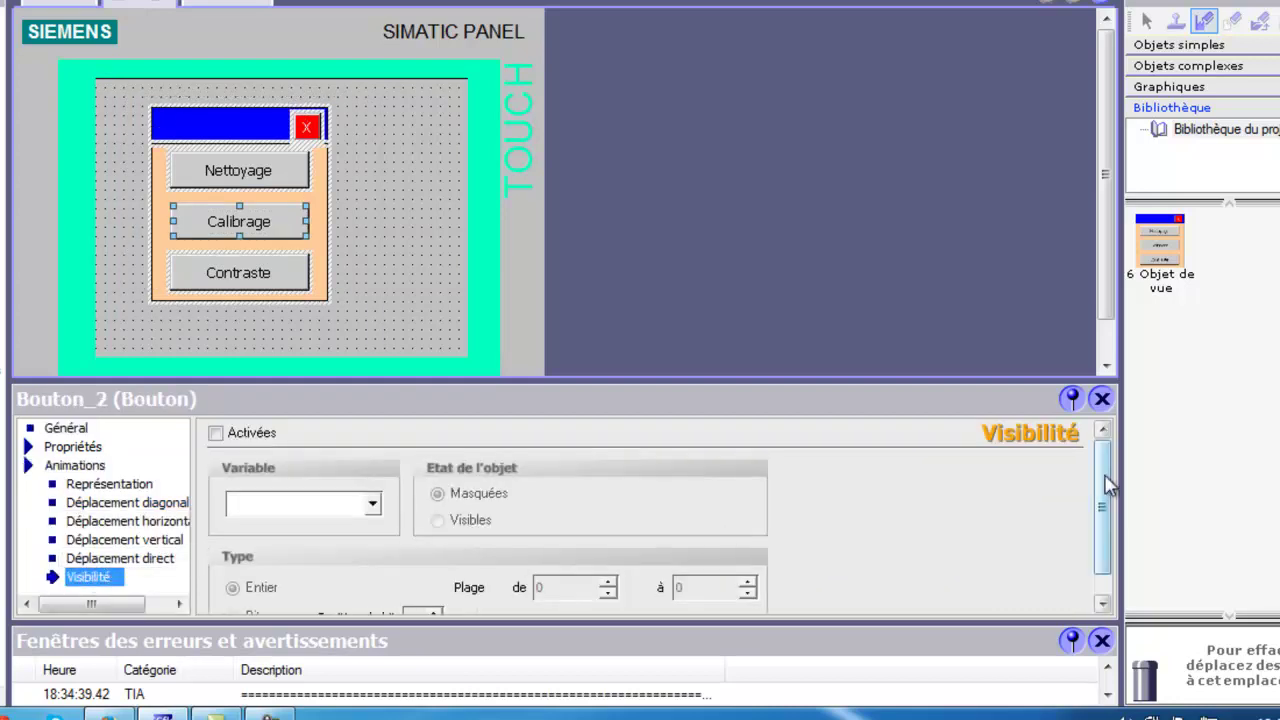
pyautogui.moveTo(1104, 480); pyautogui.dragTo(965, 571)
pyautogui.click(372, 478)
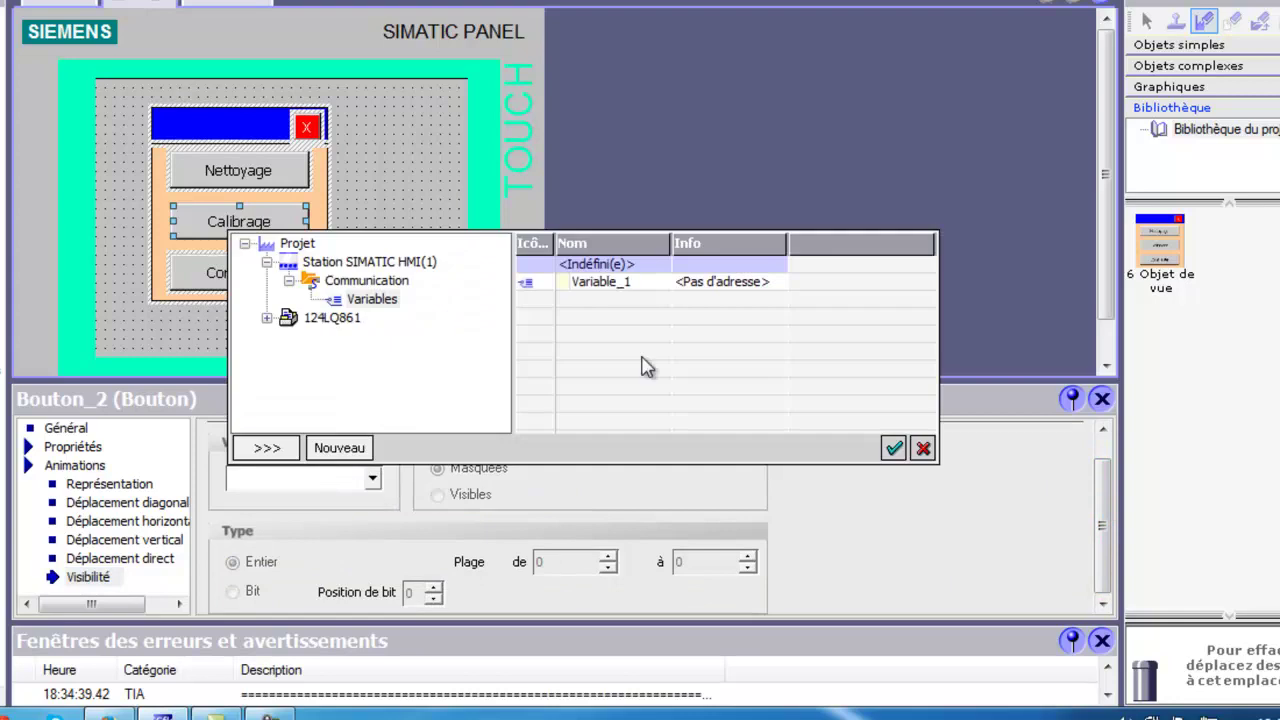
pyautogui.click(625, 285)
pyautogui.click(893, 448)
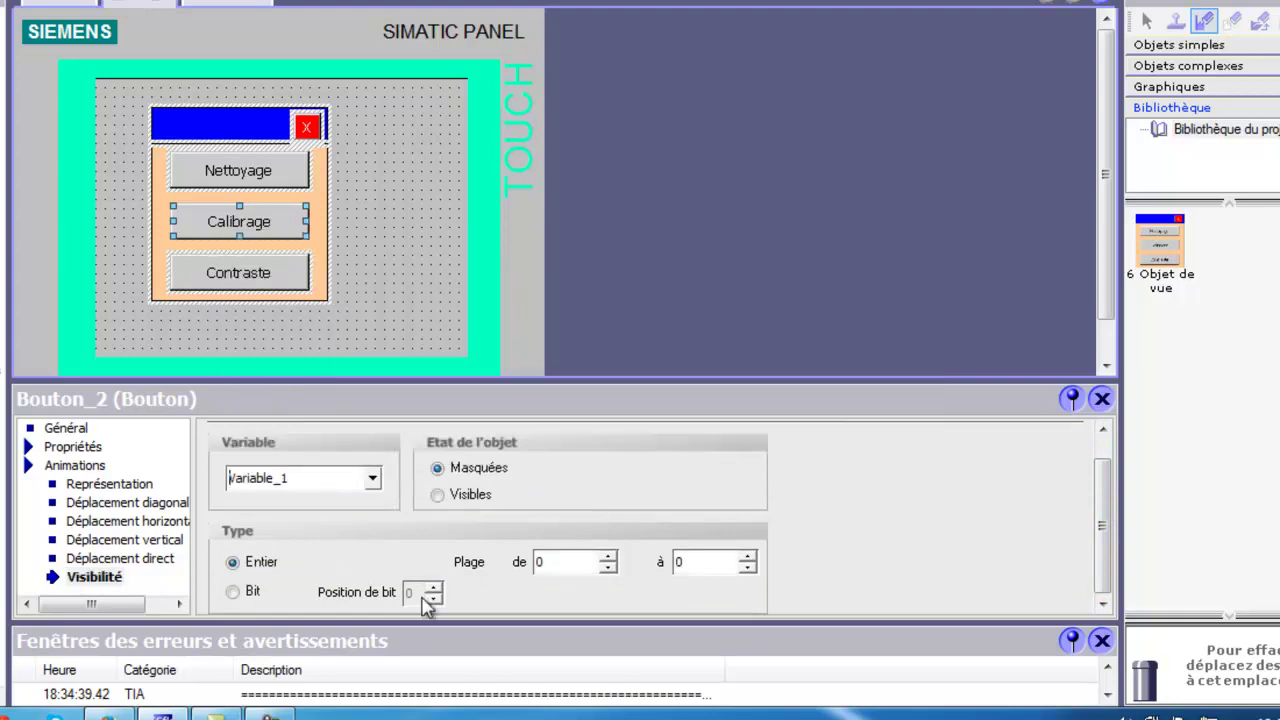
pyautogui.click(268, 594)
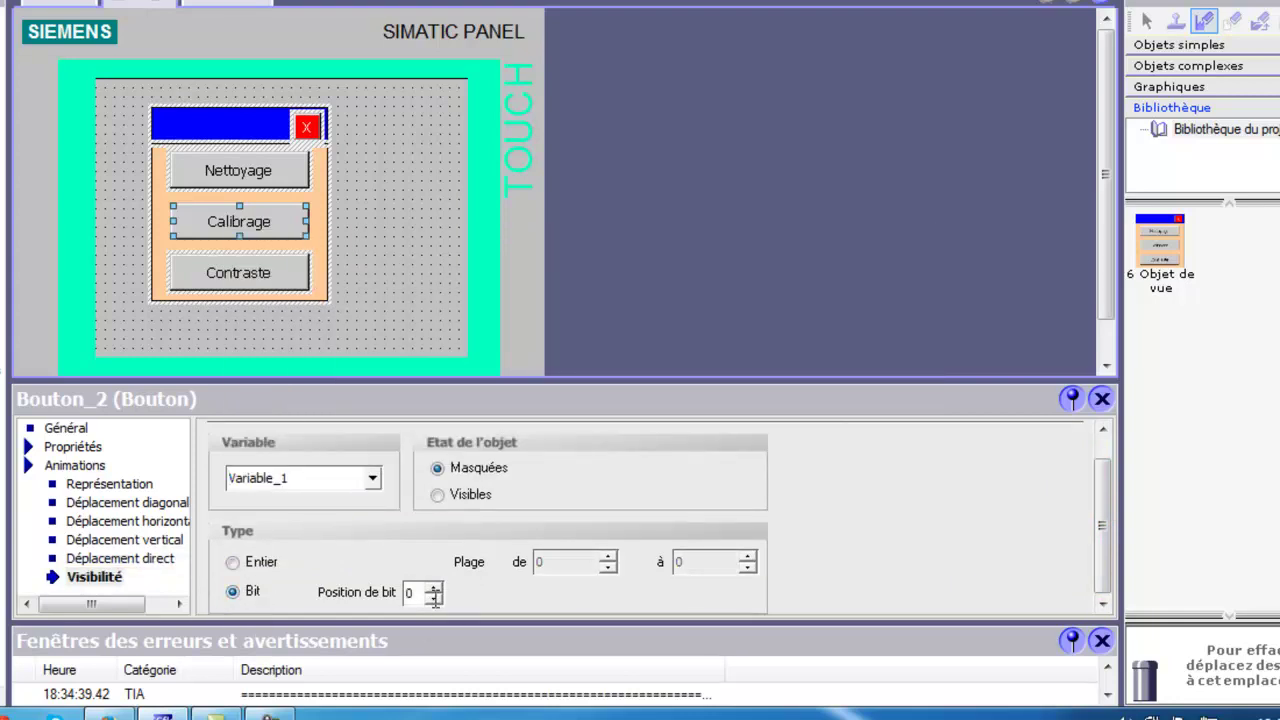
pyautogui.click(460, 494)
# Replace the menu stored in the project library with the updated menu from Vue_3.
pyautogui.rightClick(1150, 245)
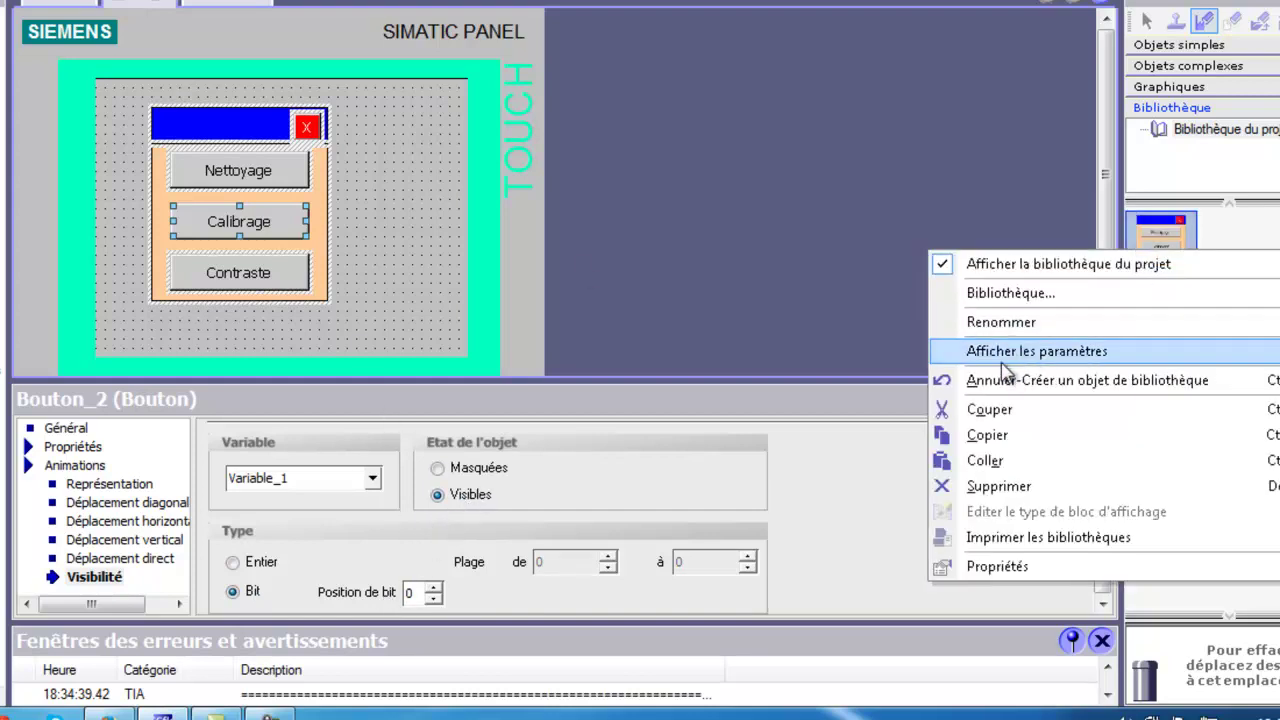
pyautogui.click(965, 486)
pyautogui.moveTo(177, 133); pyautogui.dragTo(1160, 255)
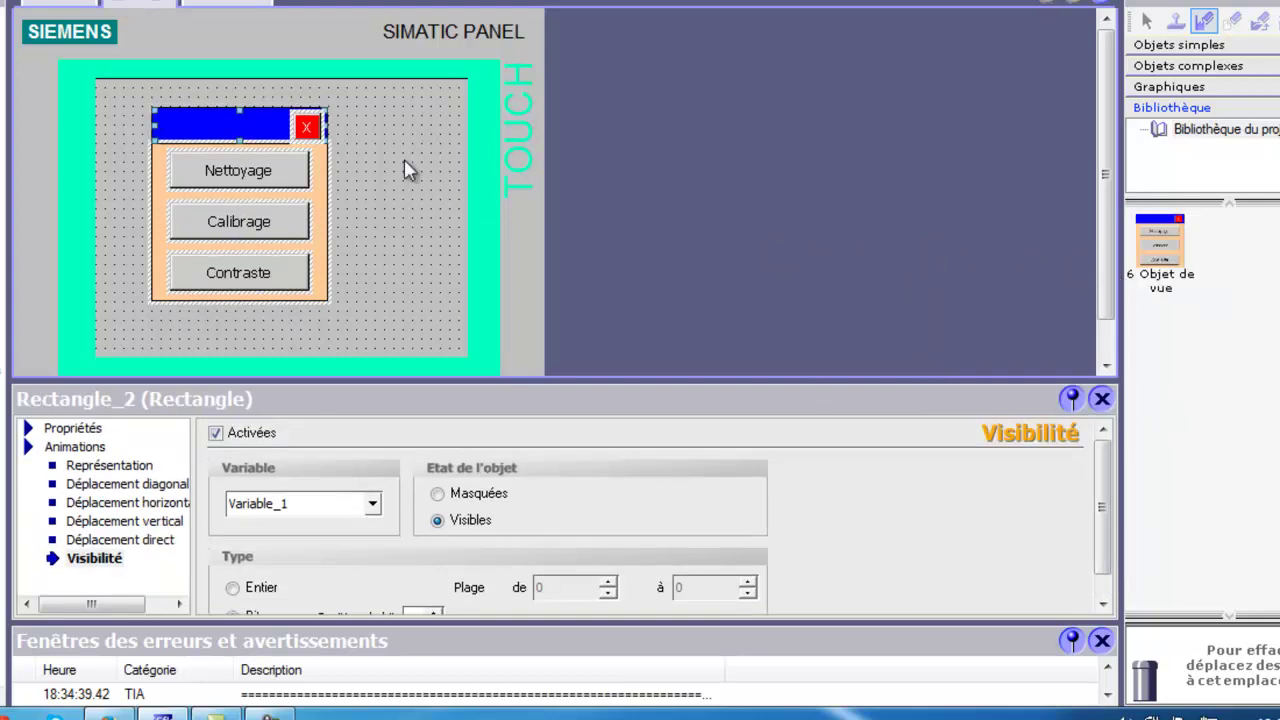
# Place the library menu in Vue_1, beside the Parametres button.
pyautogui.click(35, 8)
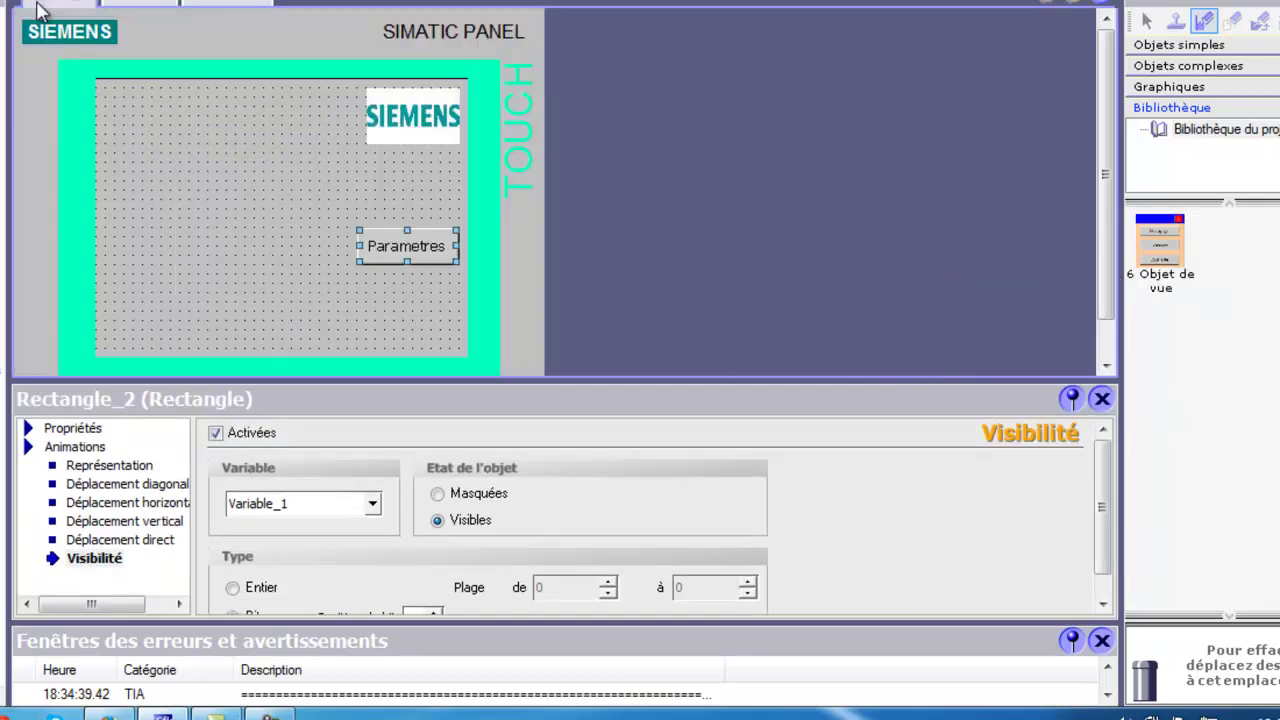
pyautogui.click(200, 200)
pyautogui.moveTo(1166, 285)
pyautogui.mouseDown()
pyautogui.moveTo(386, 234)
pyautogui.moveTo(229, 209)
pyautogui.moveTo(214, 221)
pyautogui.mouseUp()
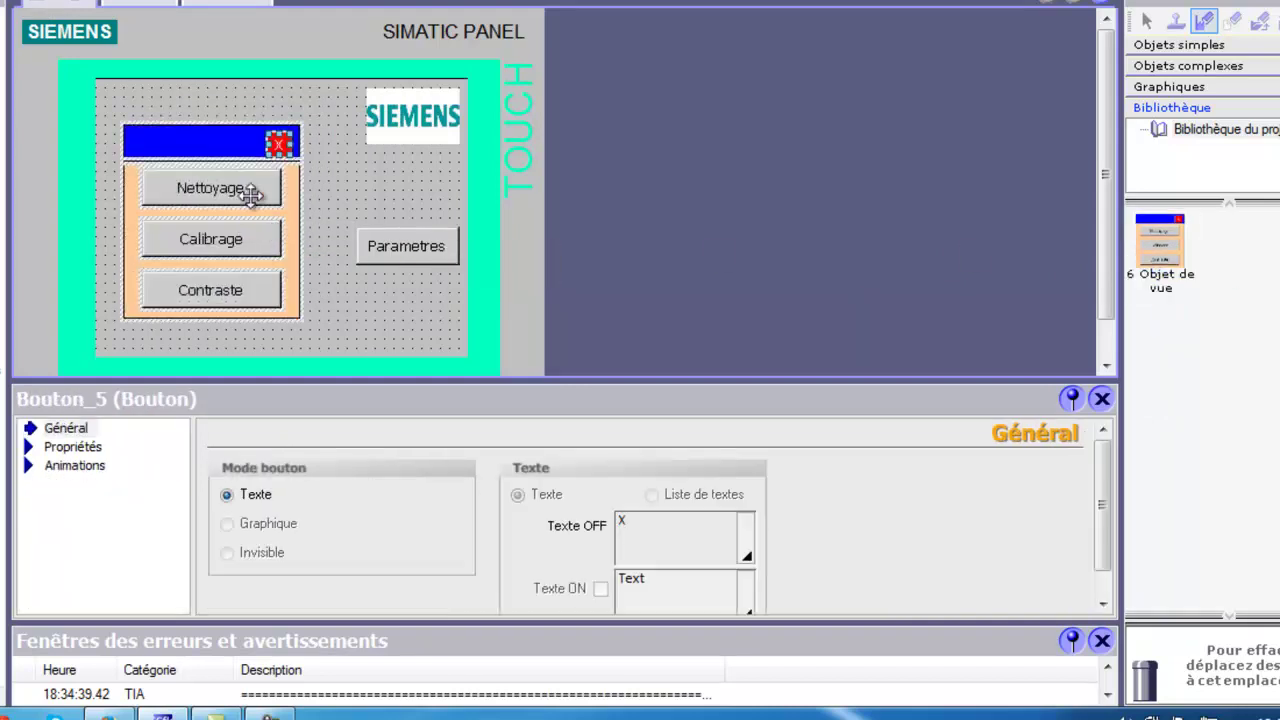
pyautogui.click(167, 105)
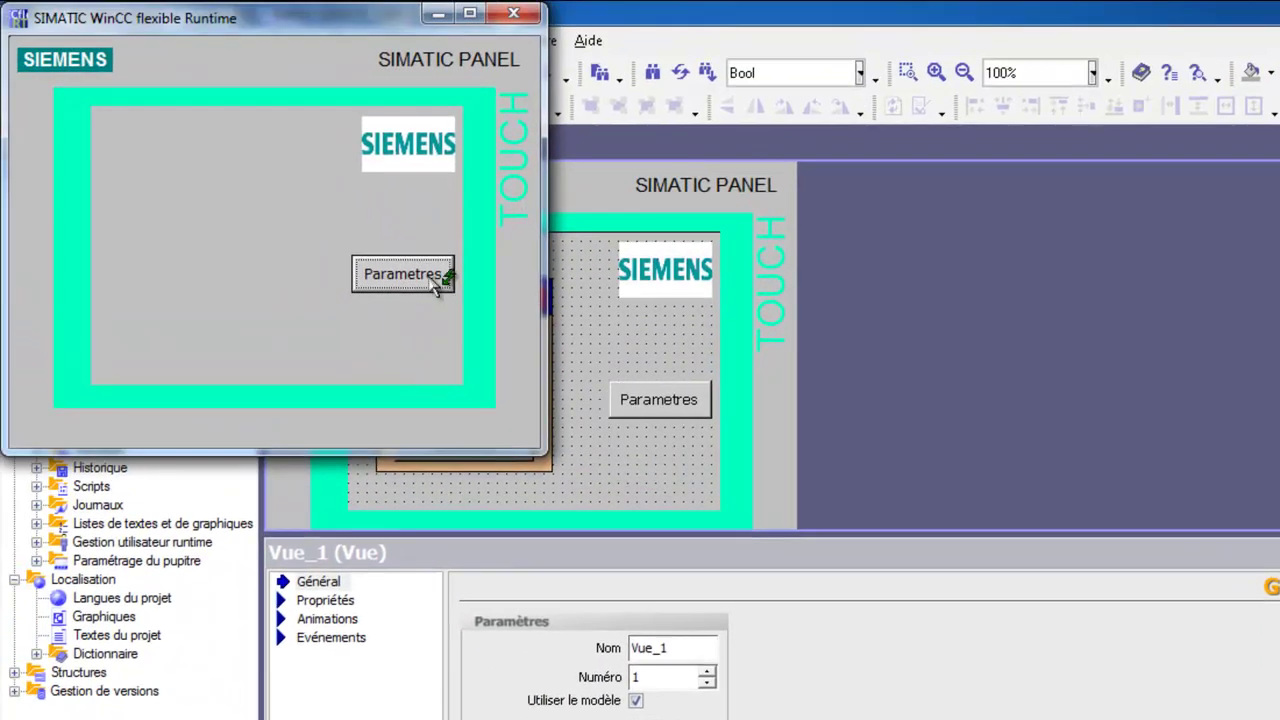
# Test the menu in the runtime by opening it with Parametres, trying its three buttons and closing it with X, then exit the runtime.
pyautogui.click(182, 126)
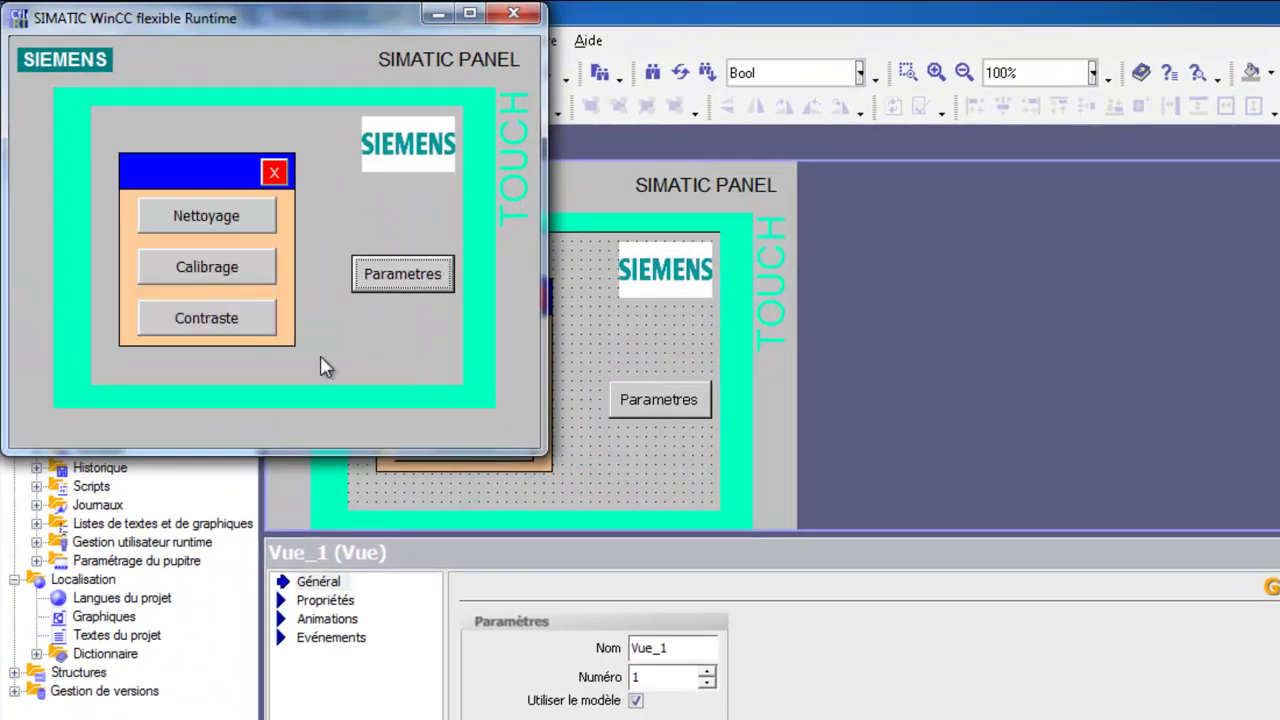
pyautogui.click(232, 212)
pyautogui.click(227, 274)
pyautogui.click(233, 316)
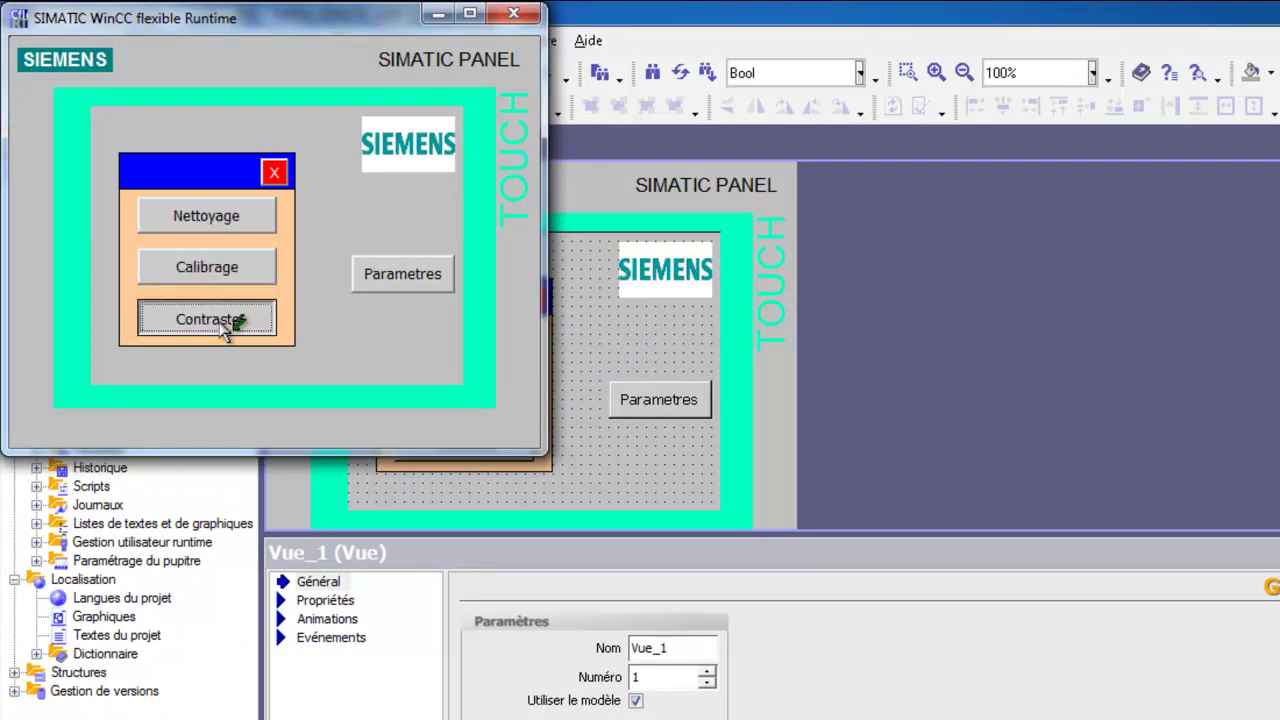
pyautogui.click(277, 172)
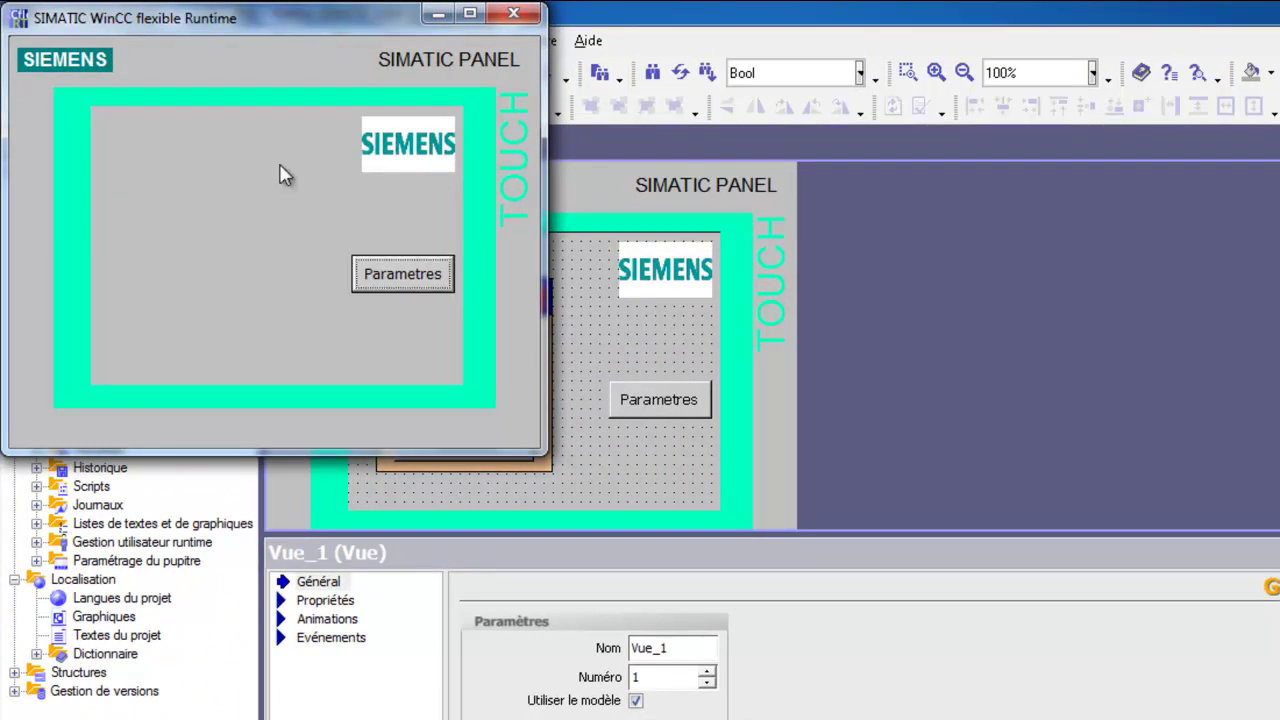
pyautogui.click(513, 13)
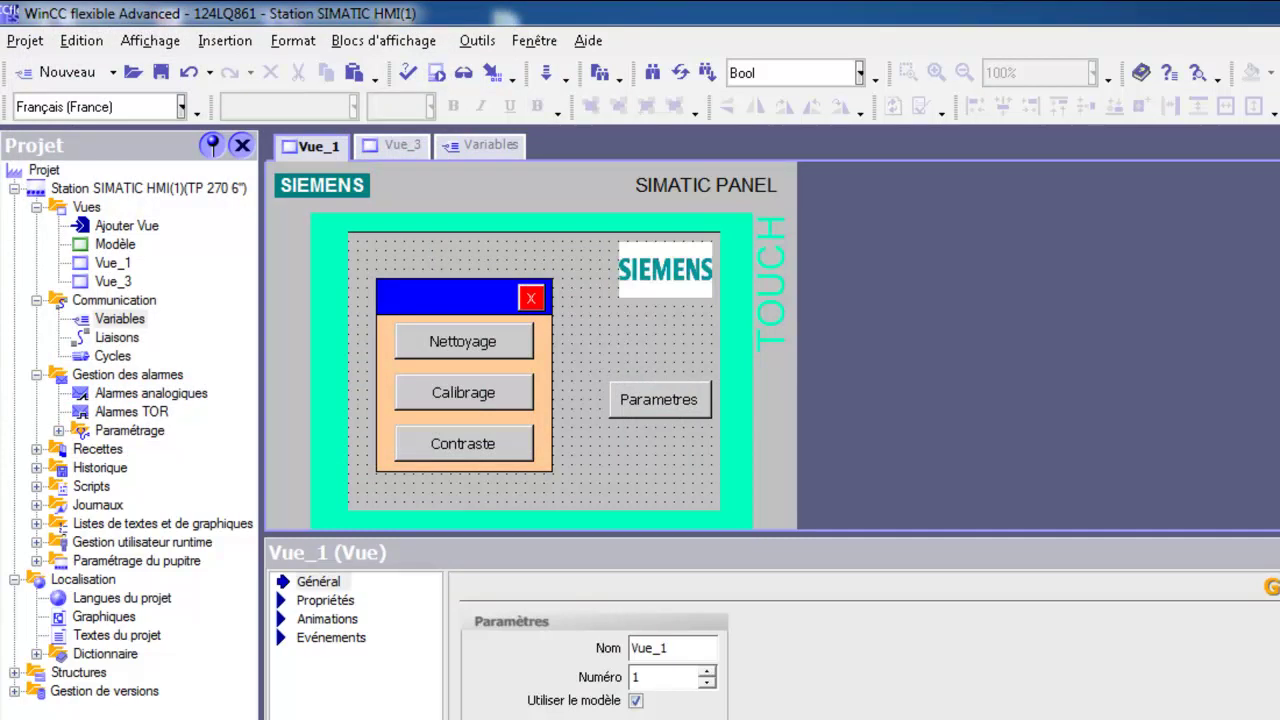
# Add a text field reading Parametres to the menu in Vue_1 and position it on the blue title bar.
pyautogui.moveTo(1275, 400); pyautogui.dragTo(400, 300)
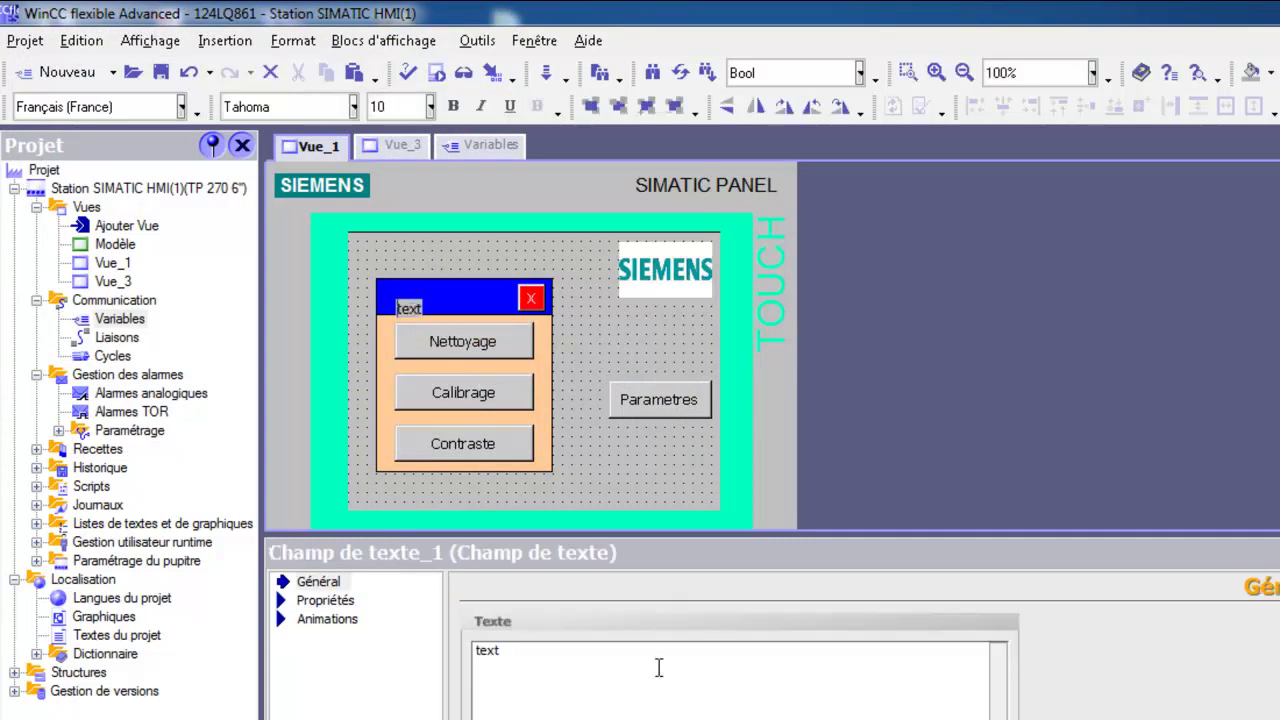
pyautogui.doubleClick(582, 694)
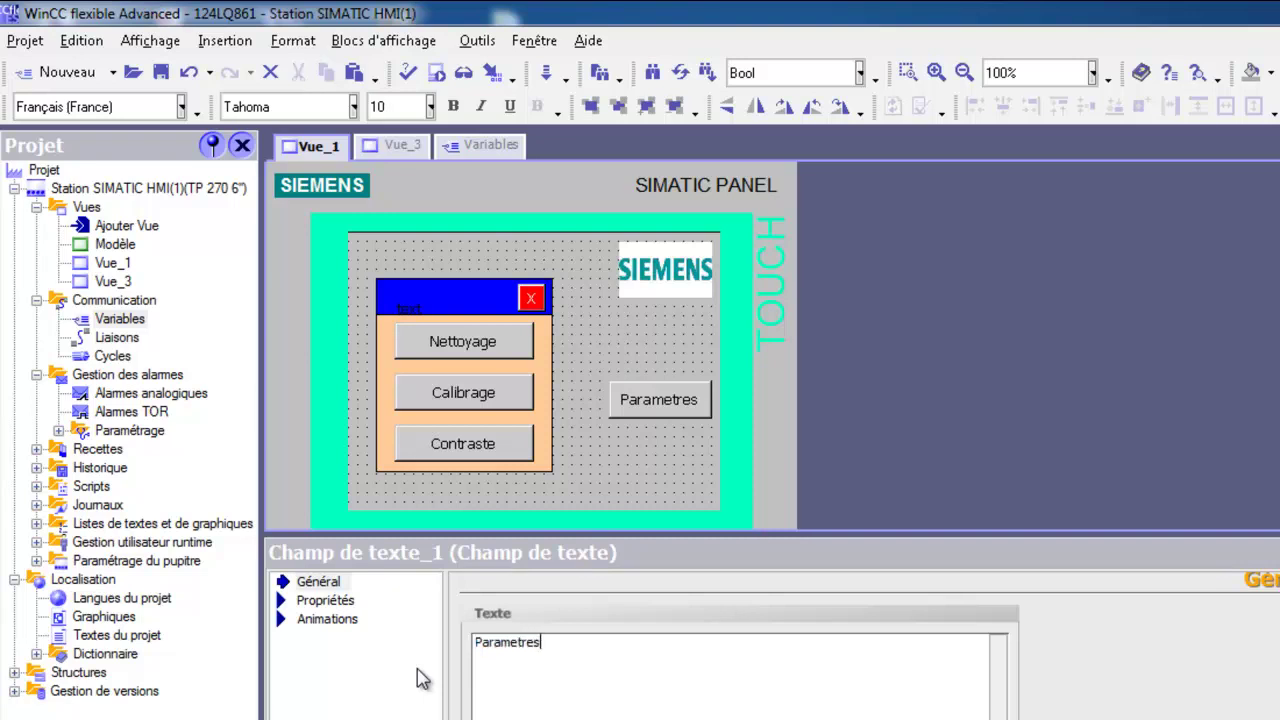
pyautogui.click(363, 349)
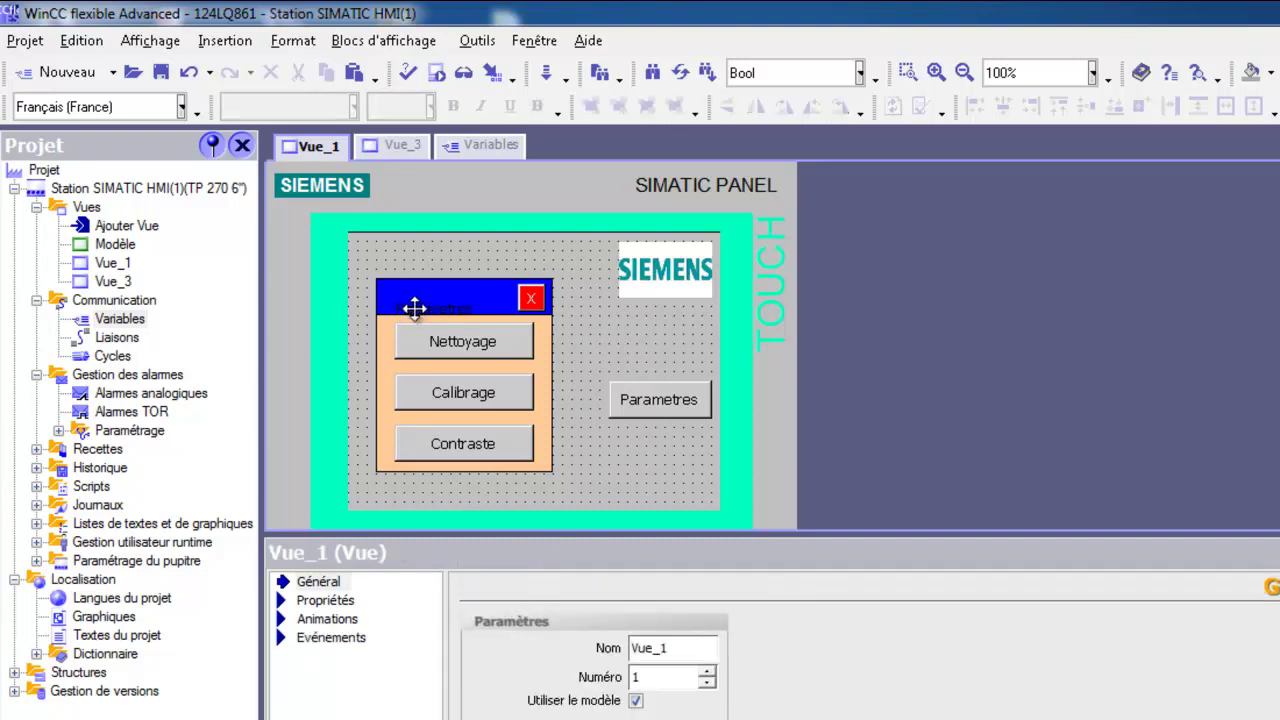
pyautogui.click(420, 308)
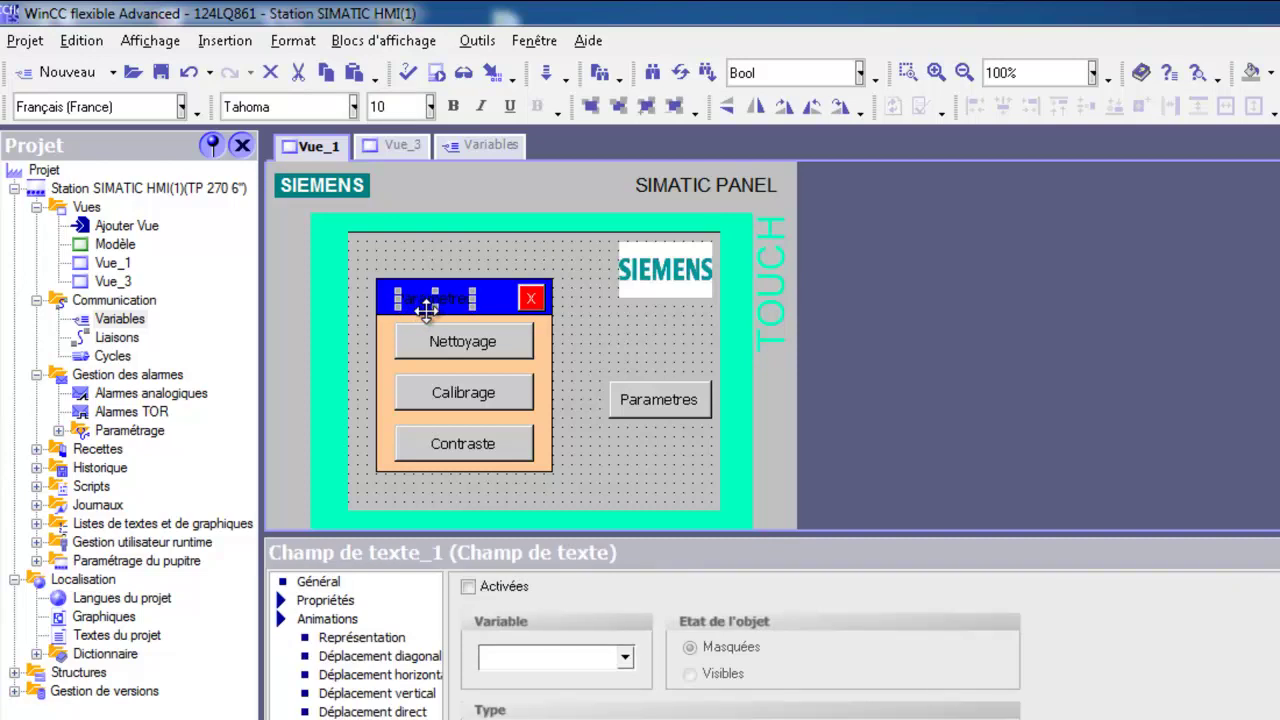
pyautogui.moveTo(426, 310); pyautogui.dragTo(417, 310)
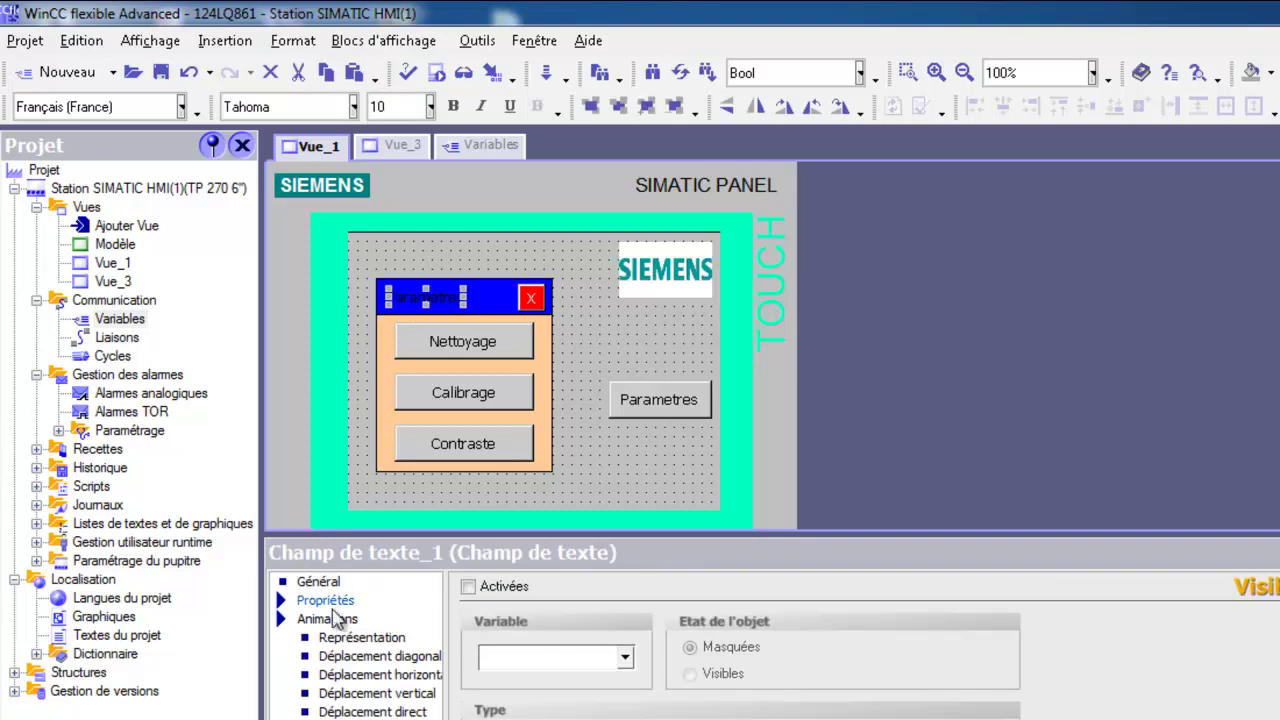
# Set the text colour of the Parametres title field to white.
pyautogui.click(318, 581)
pyautogui.click(328, 600)
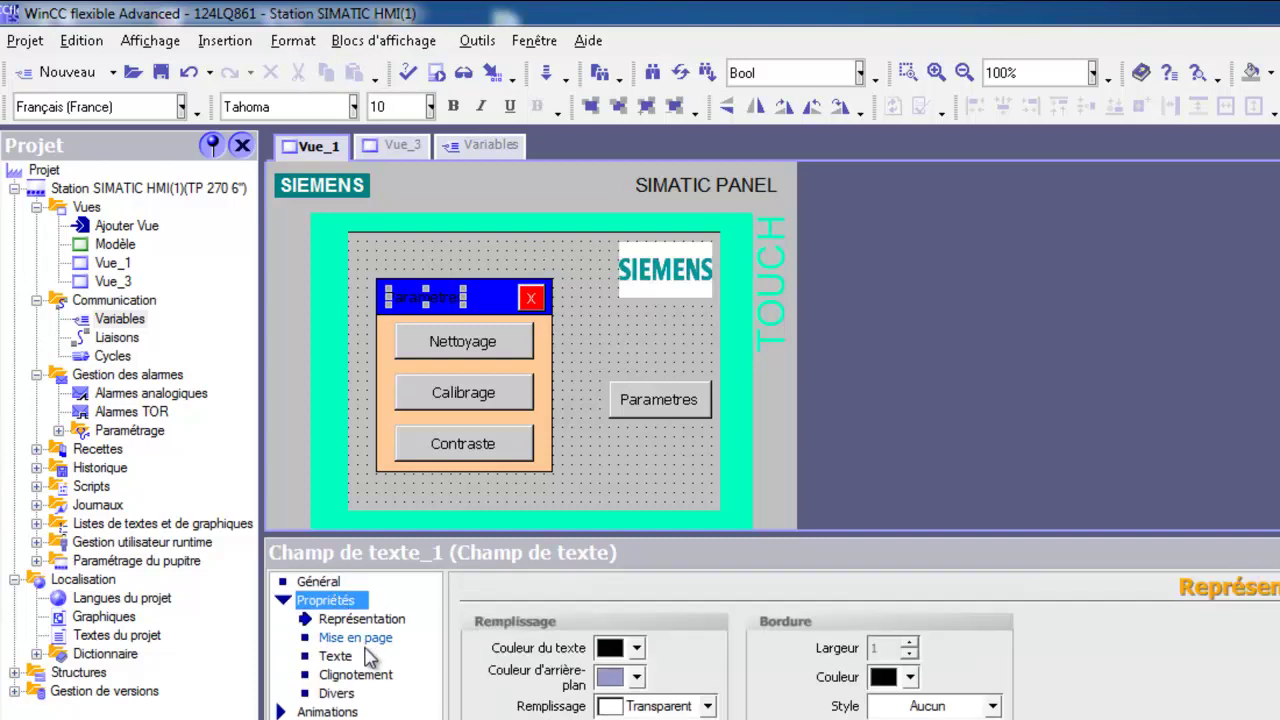
pyautogui.click(636, 652)
pyautogui.click(720, 708)
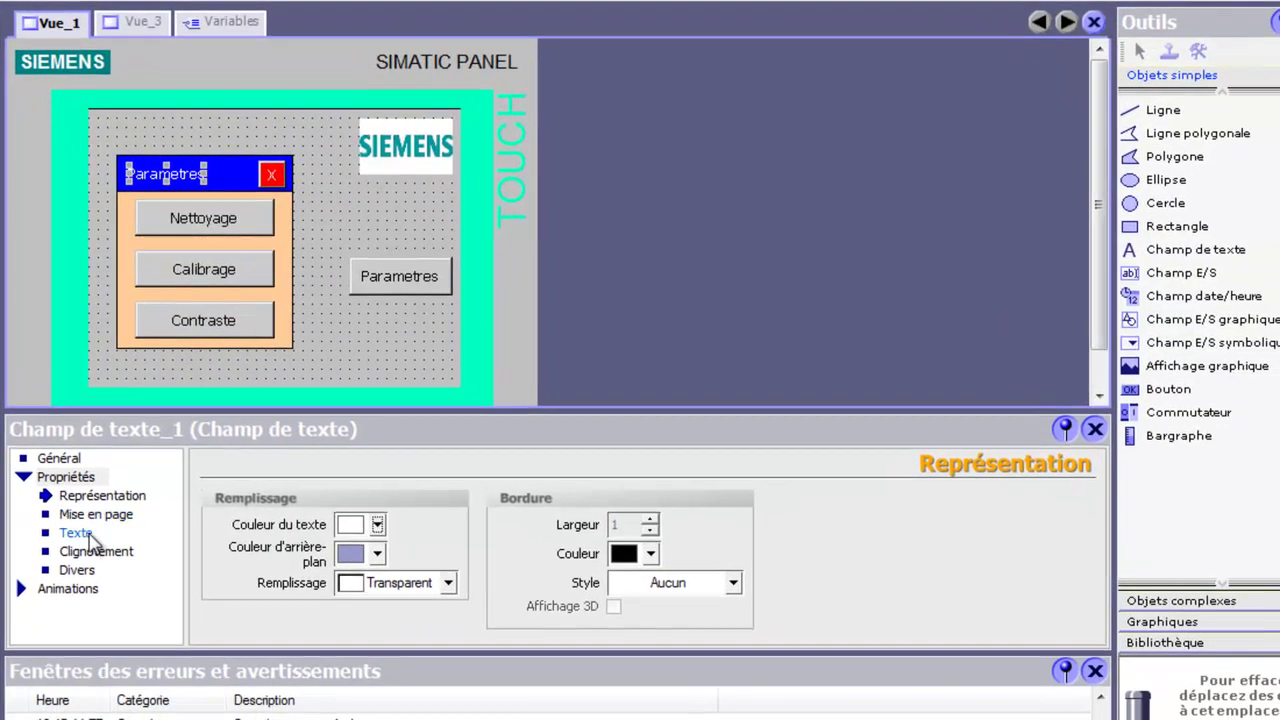
# Set the font of the Parametres title field to Tahoma, style Gras, size 12.
pyautogui.click(100, 515)
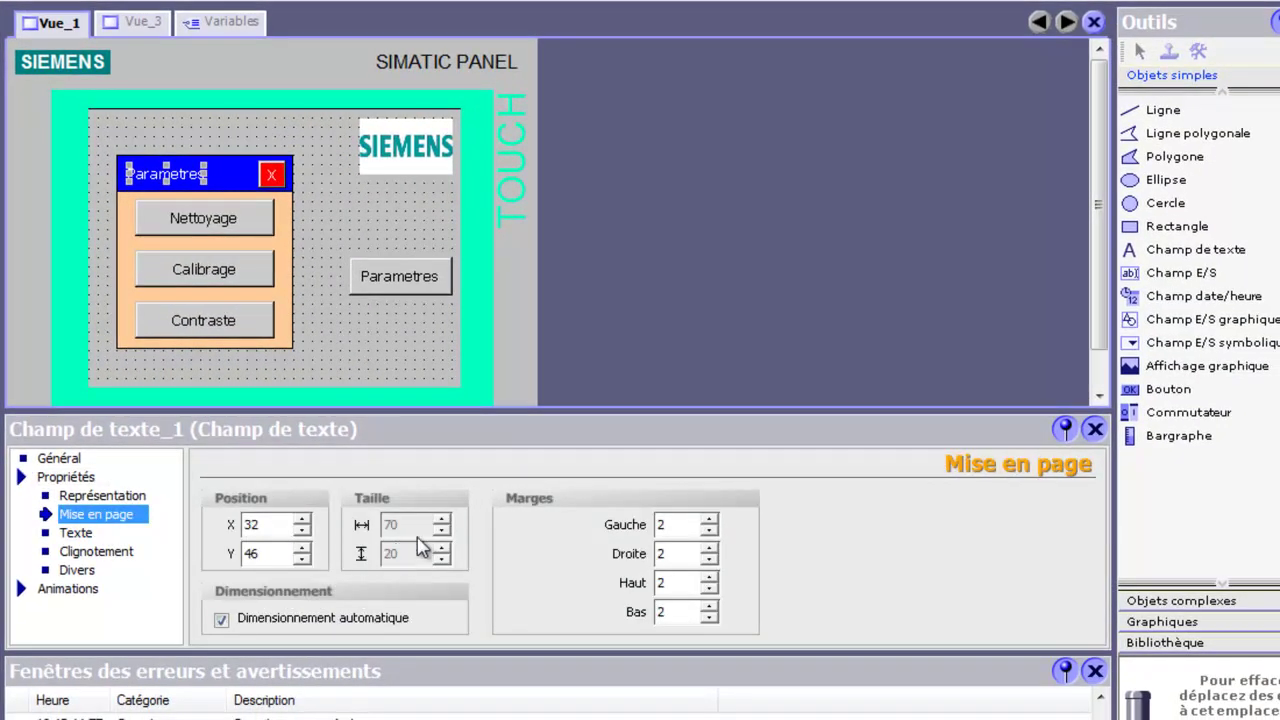
pyautogui.click(75, 535)
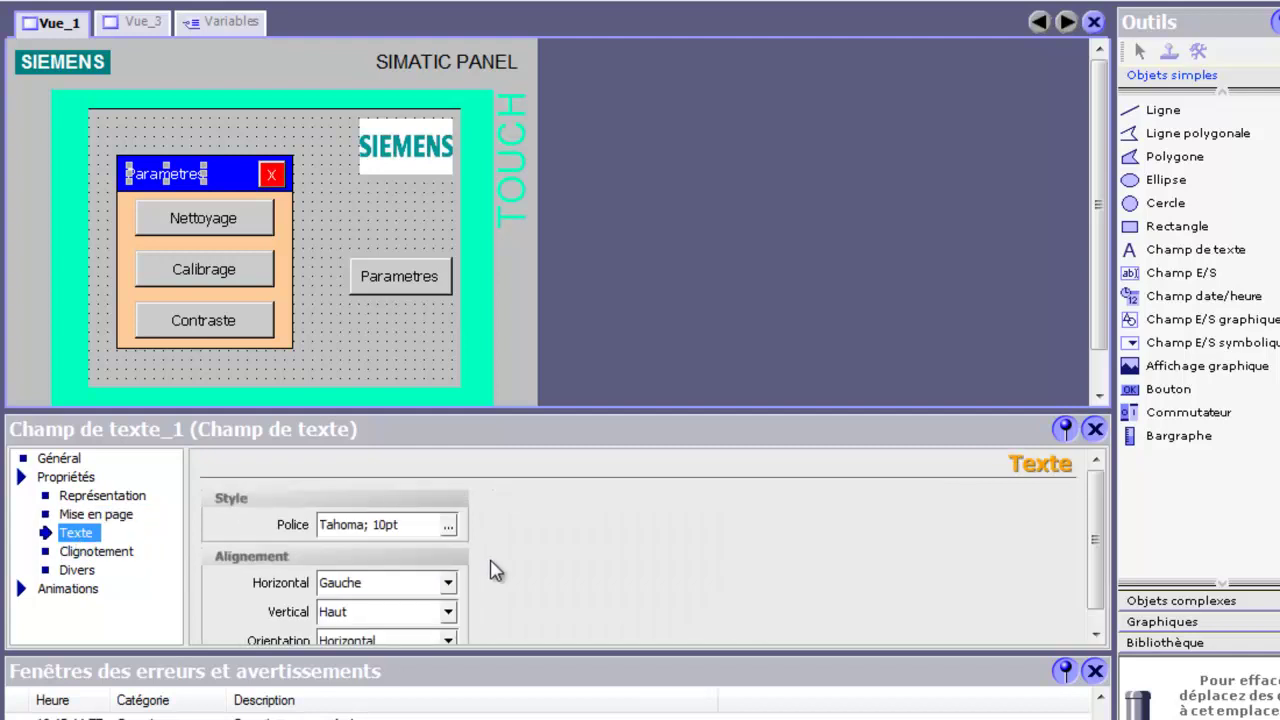
pyautogui.click(448, 525)
pyautogui.click(598, 265)
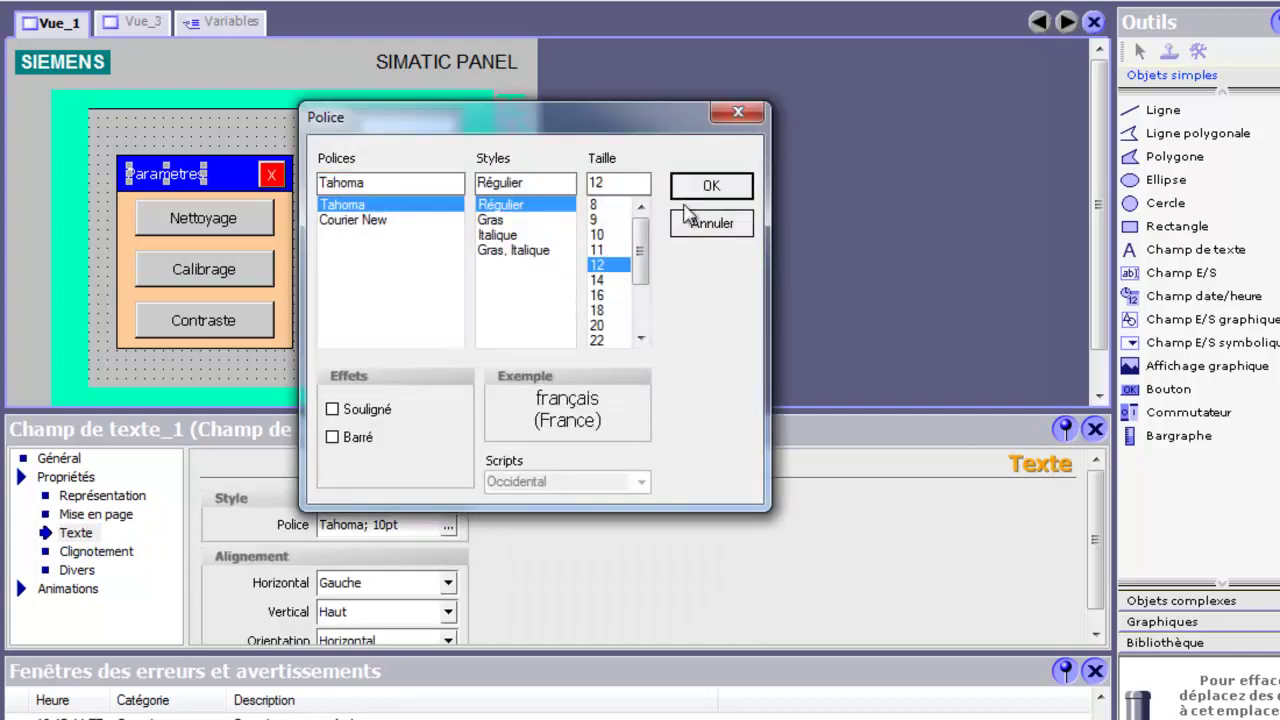
pyautogui.click(492, 220)
pyautogui.click(706, 190)
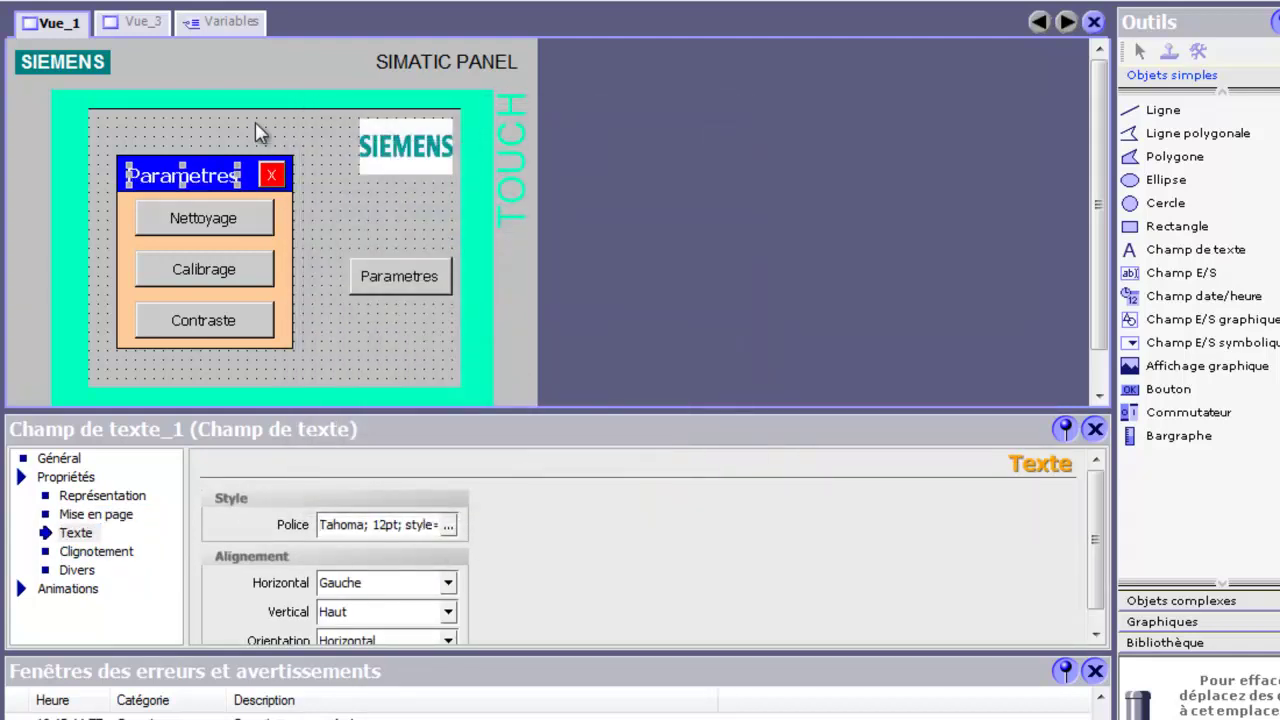
# Nudge the Parametres title slightly left and up within the blue title bar.
pyautogui.press('Left')
pyautogui.press('Left')
pyautogui.press('Left')
pyautogui.press('Left')
pyautogui.press('Left')
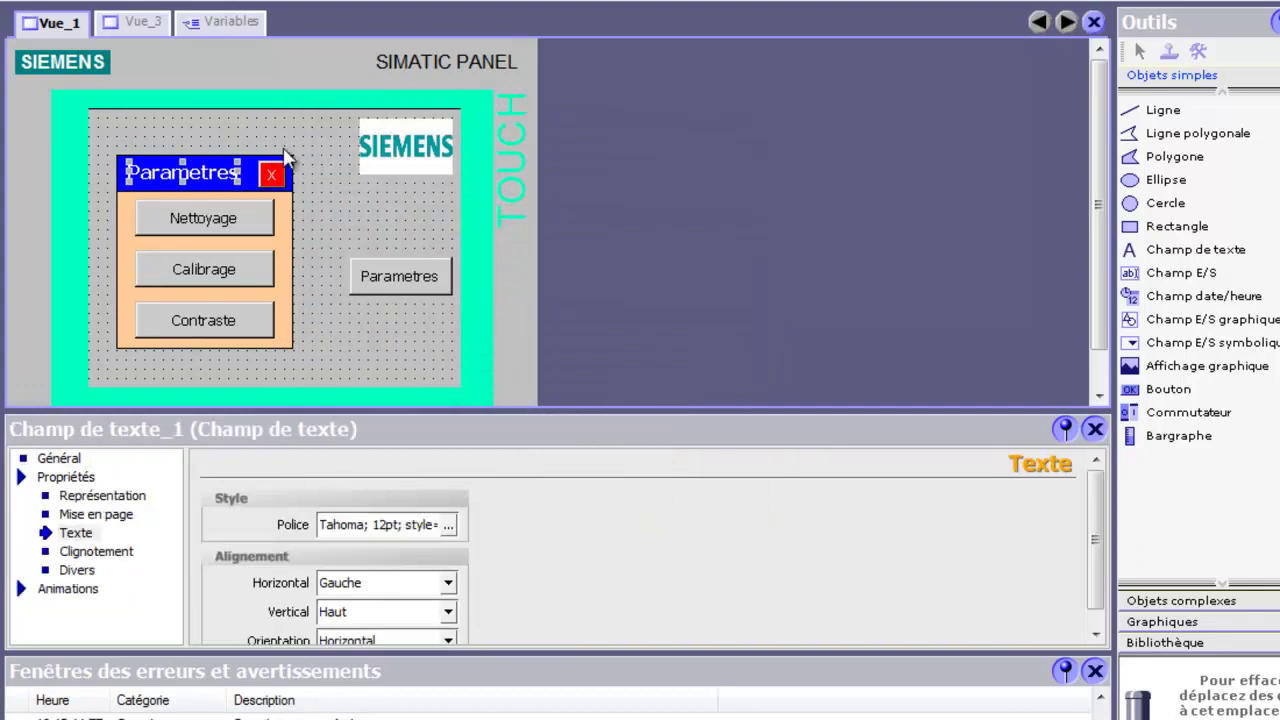
pyautogui.press('Up')
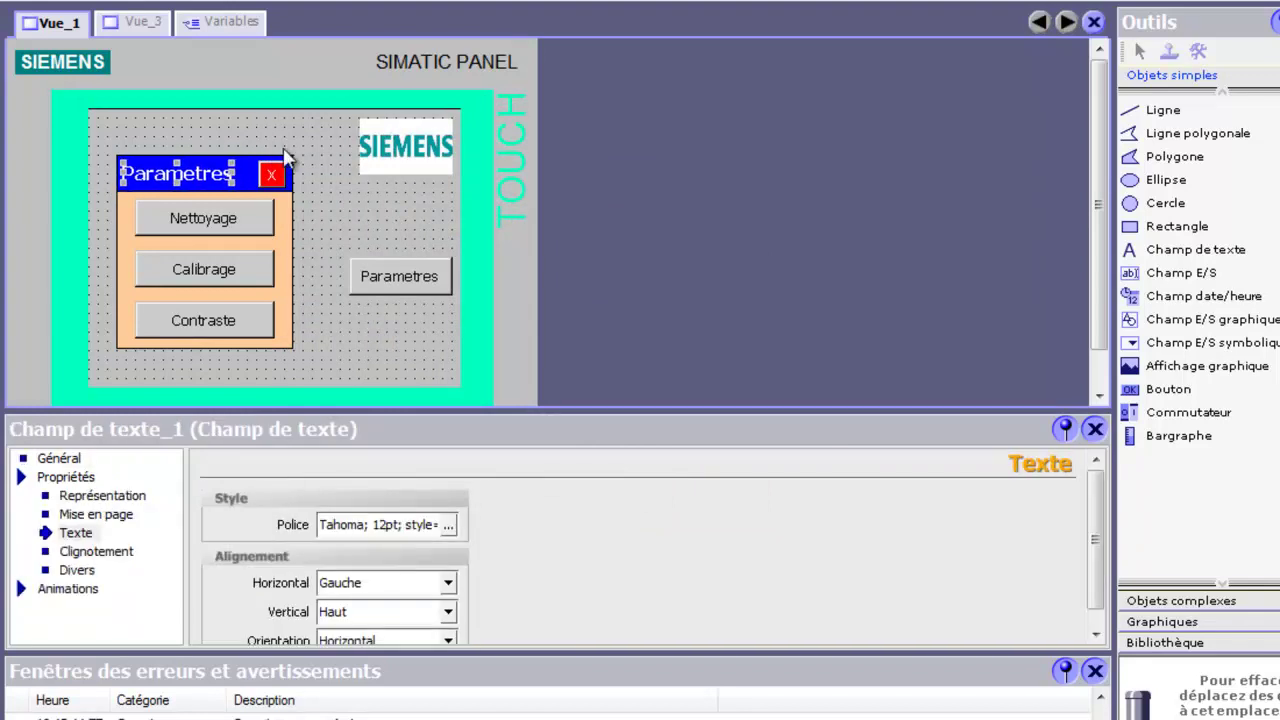
# Assign the system function ActiverNettoyageEcran to the click event of the Nettoyage button in Vue_1.
pyautogui.click(286, 155)
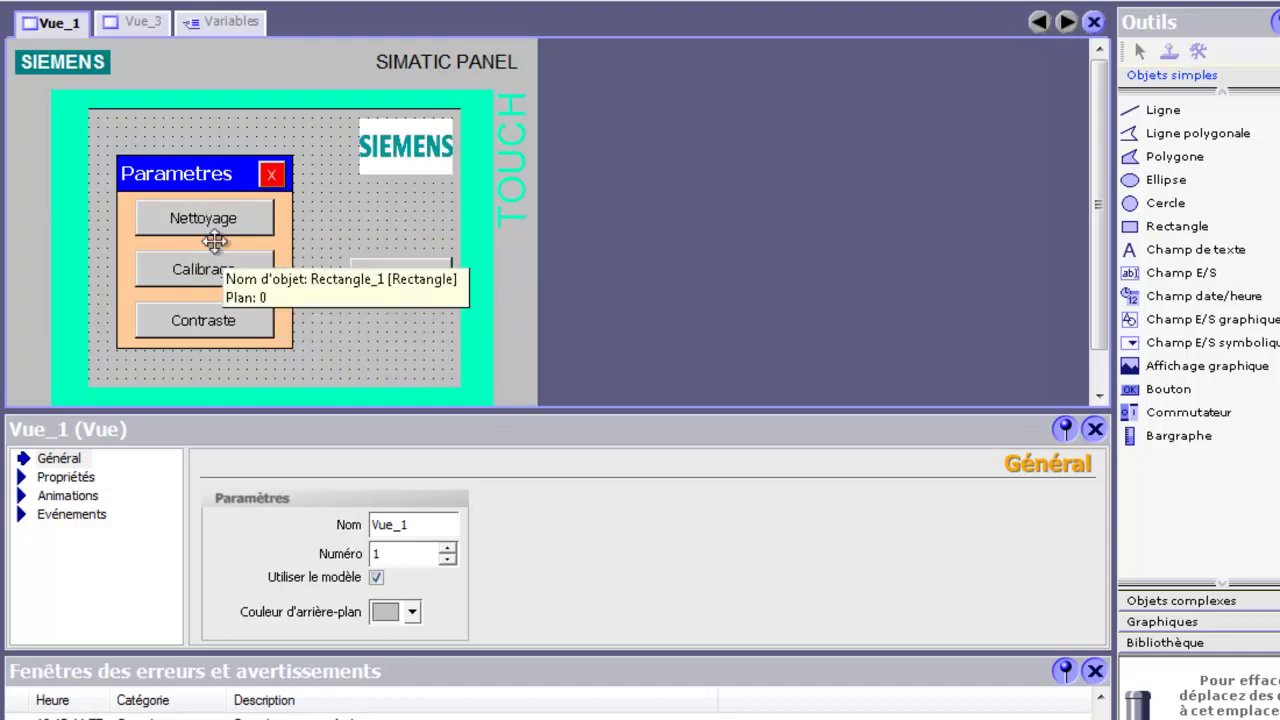
pyautogui.click(183, 219)
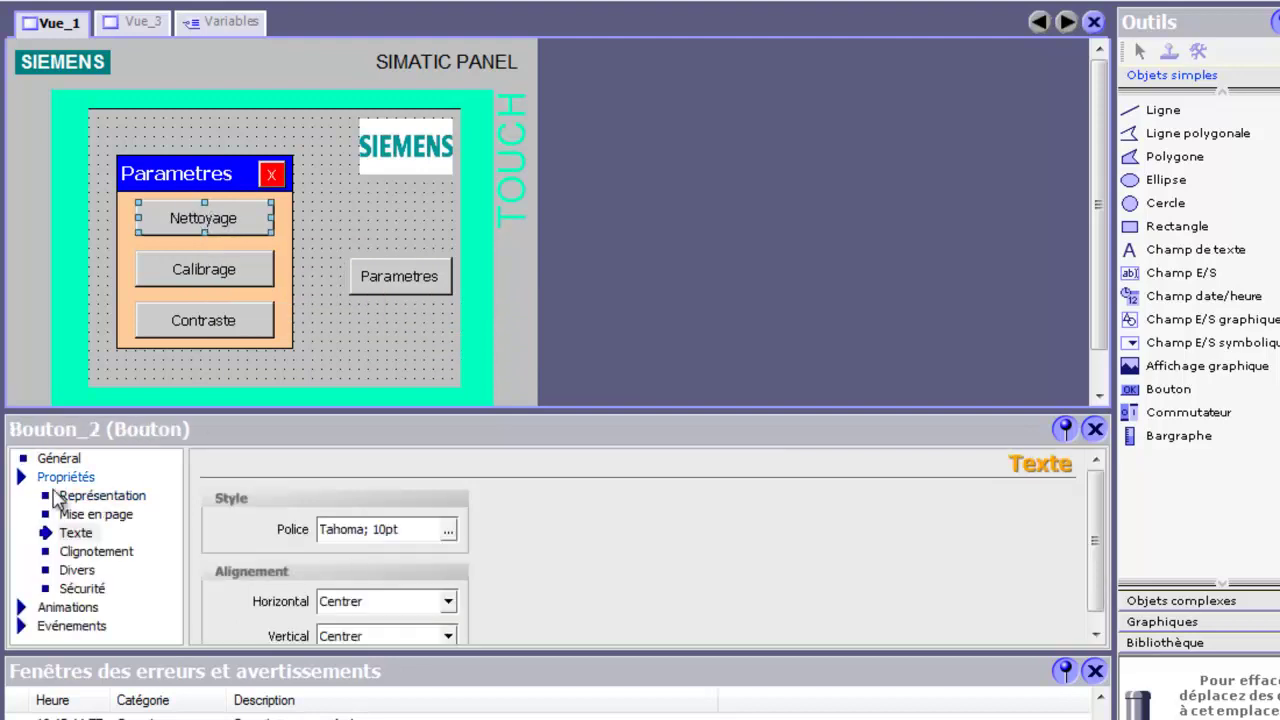
pyautogui.click(23, 476)
pyautogui.click(25, 627)
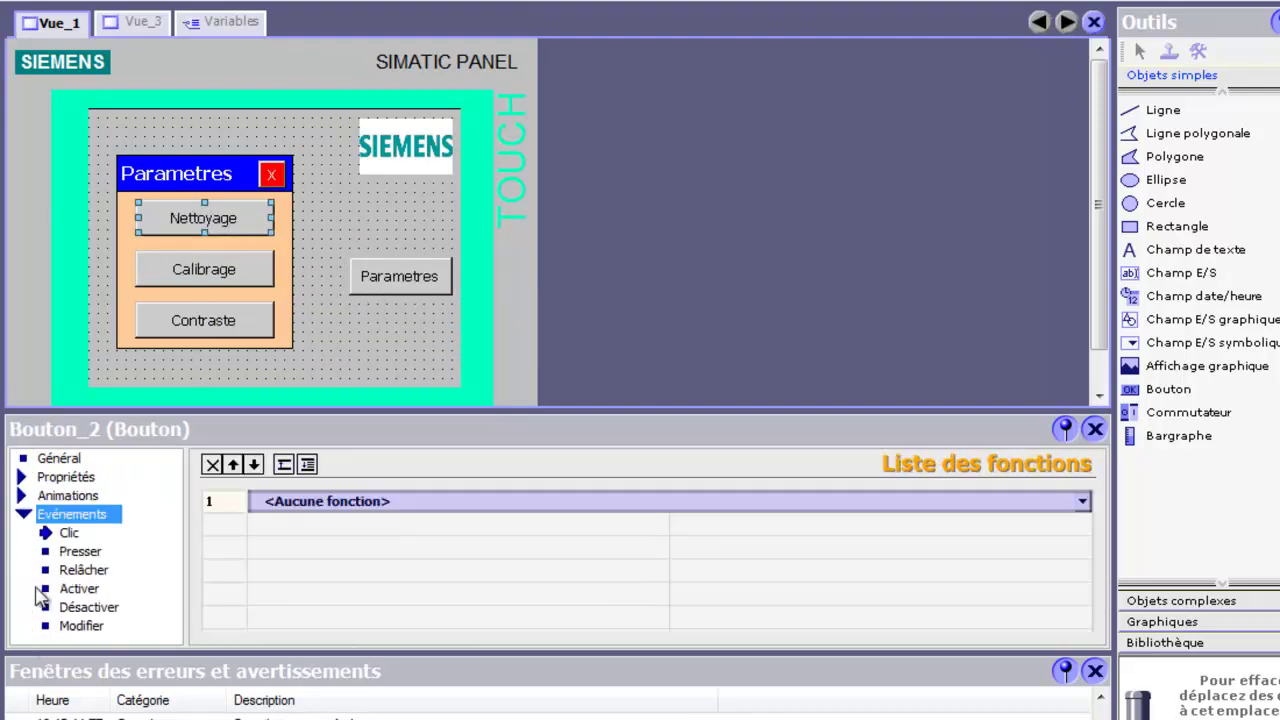
pyautogui.click(70, 533)
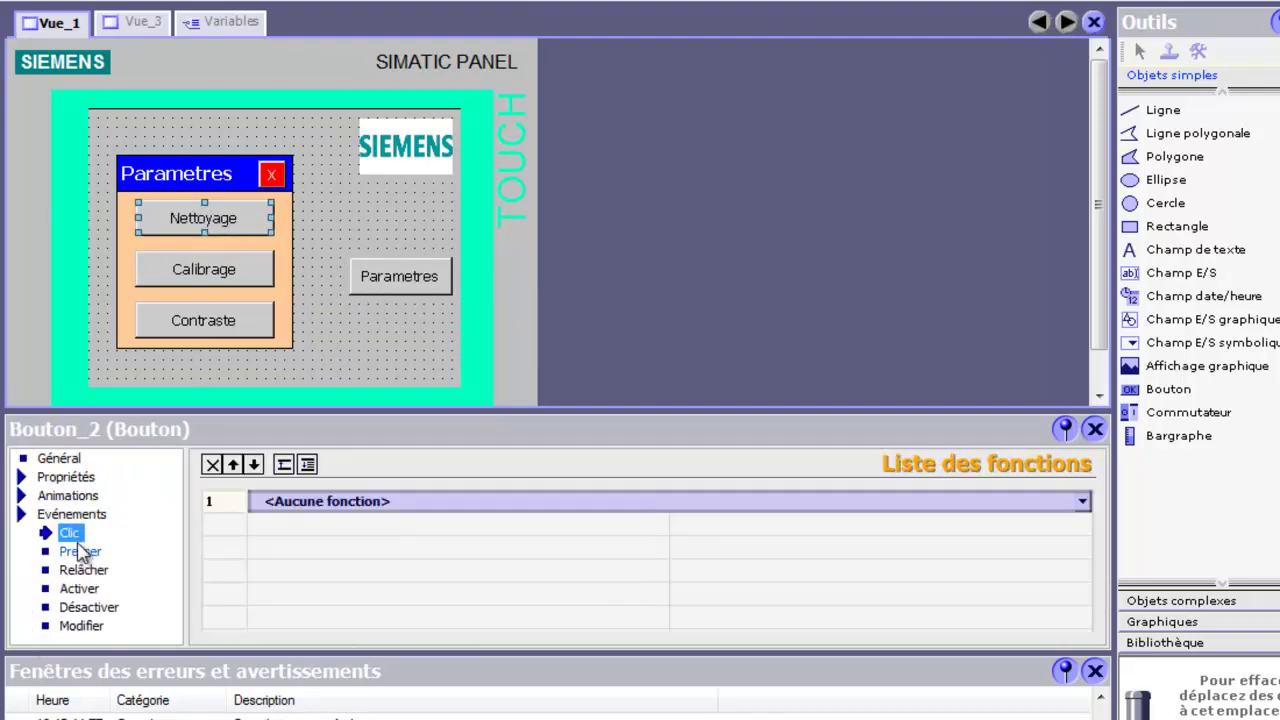
pyautogui.click(1082, 501)
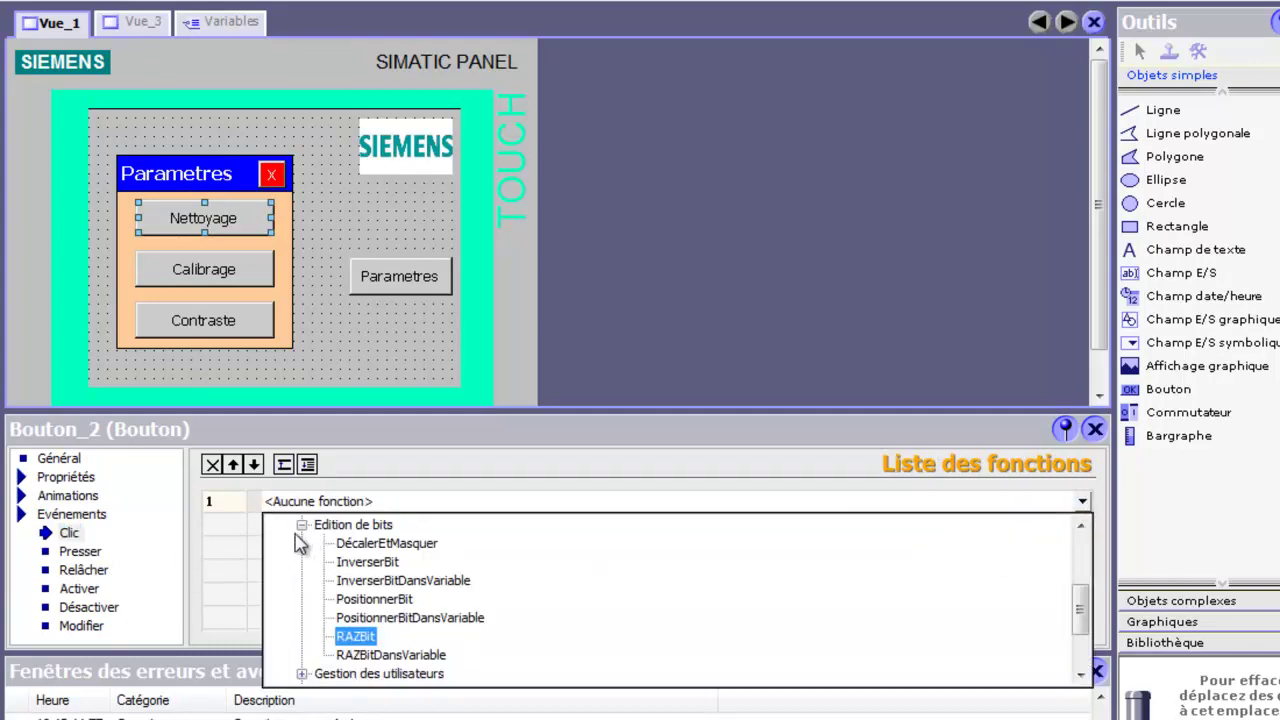
pyautogui.click(301, 524)
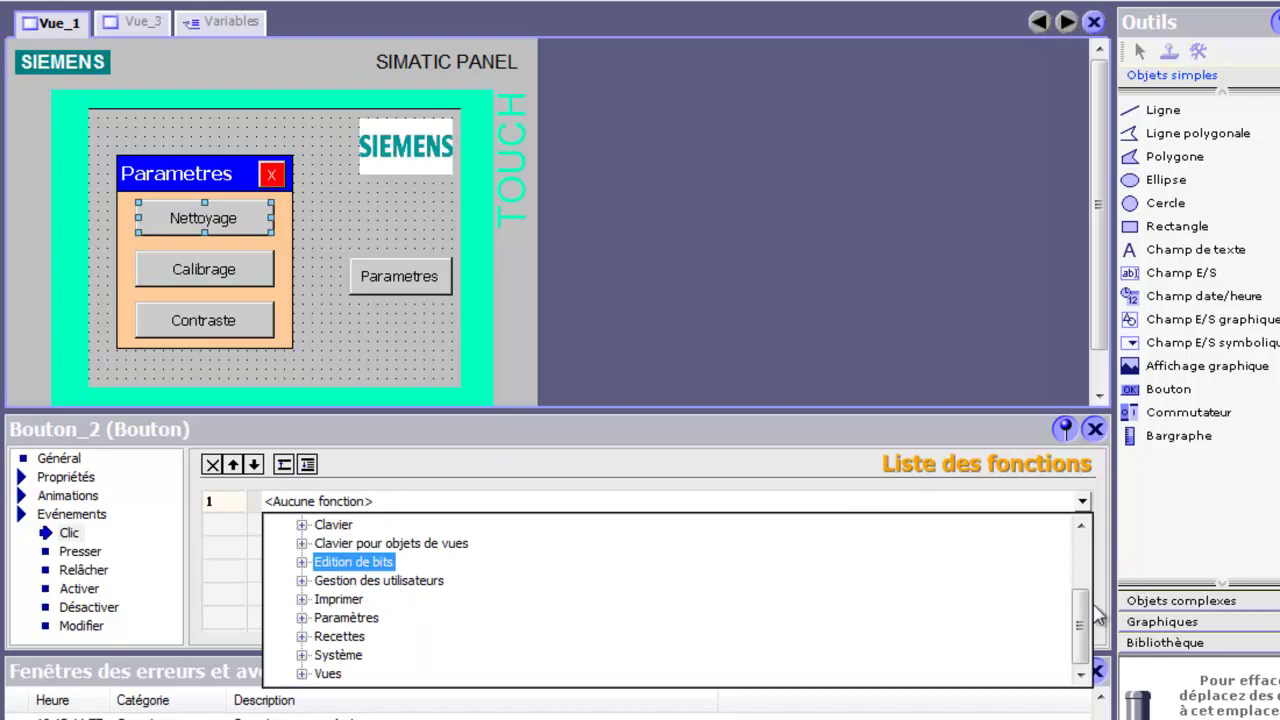
pyautogui.click(303, 657)
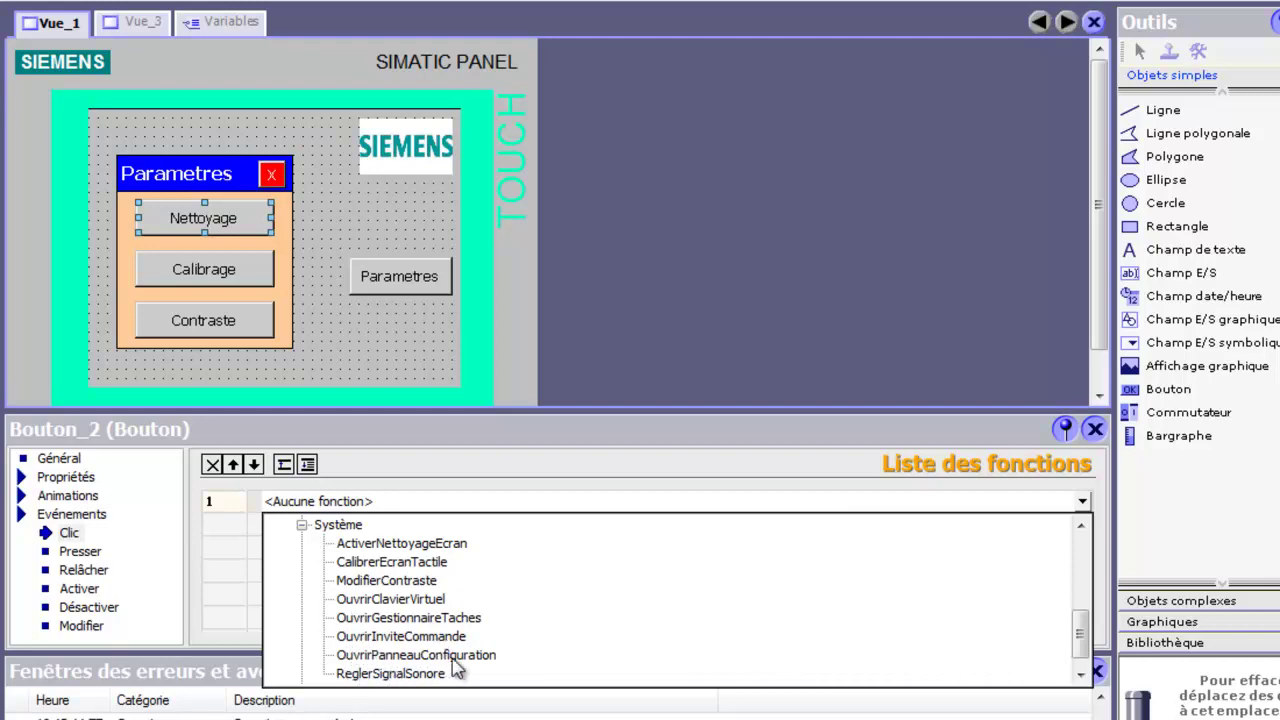
pyautogui.click(1080, 673)
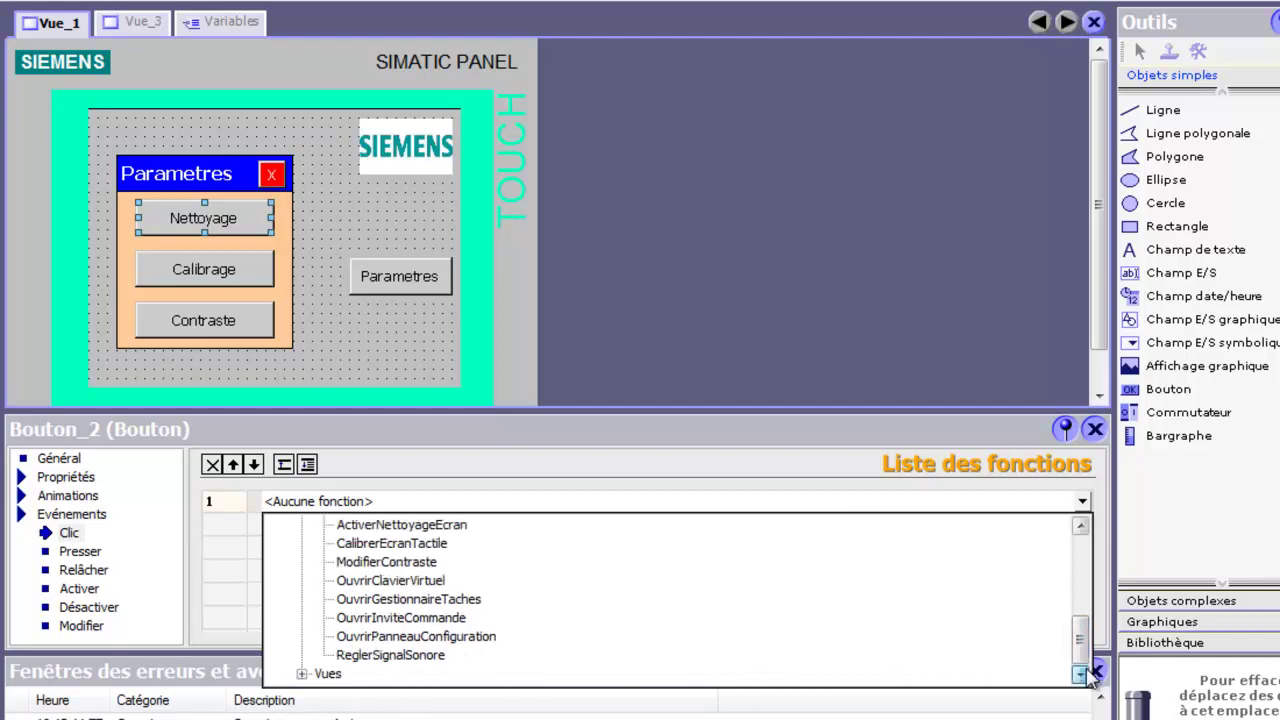
pyautogui.click(1080, 527)
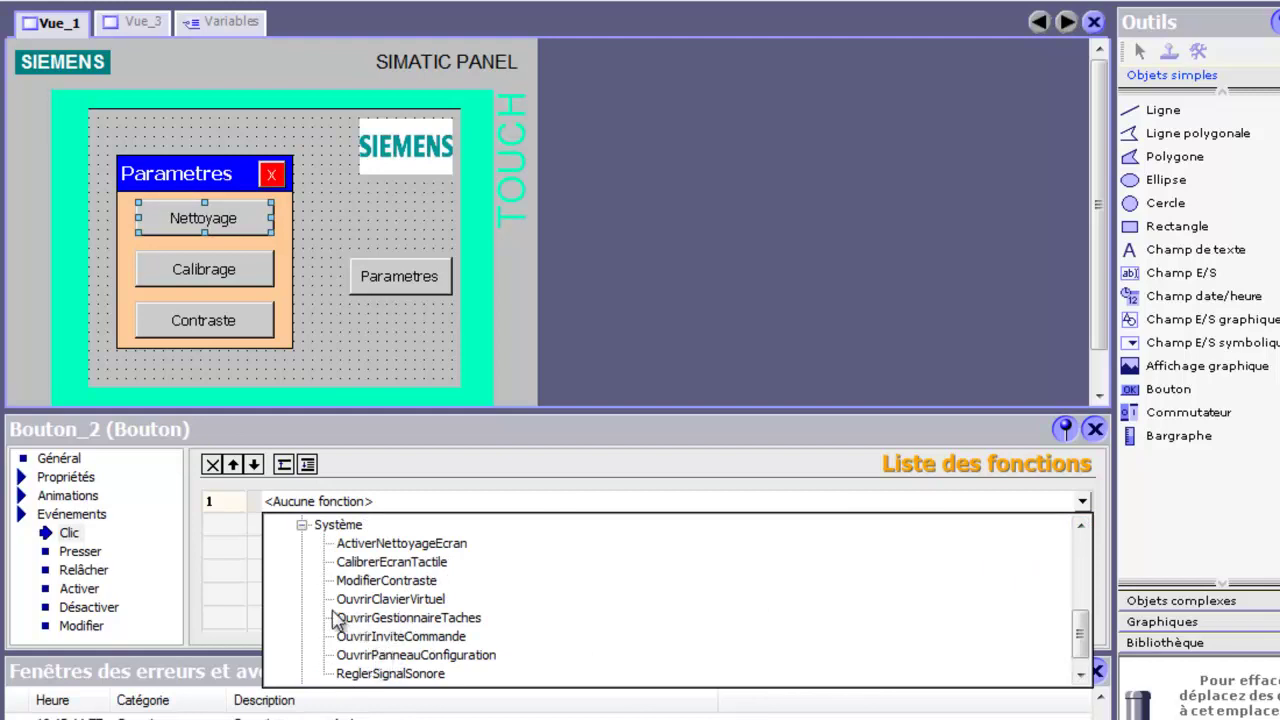
pyautogui.click(425, 543)
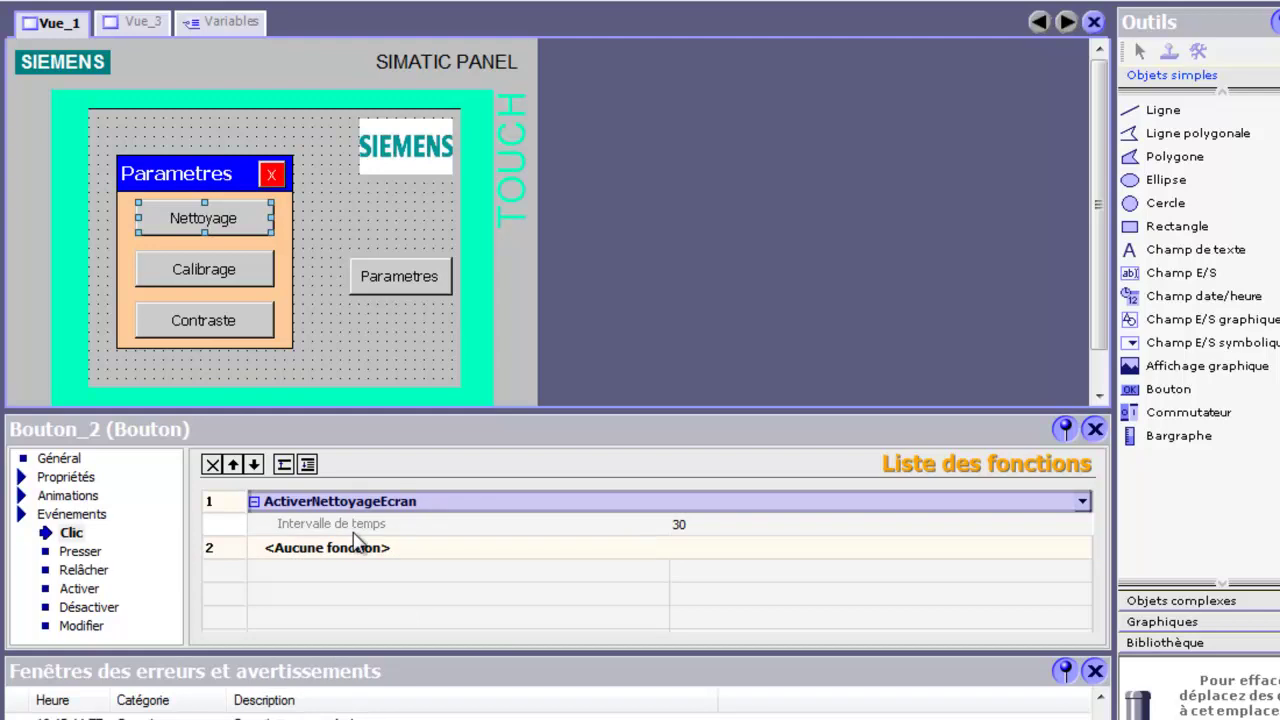
# Try to change the time interval parameter of the Nettoyage button's ActiverNettoyageEcran function.
pyautogui.click(734, 527)
pyautogui.click(733, 526)
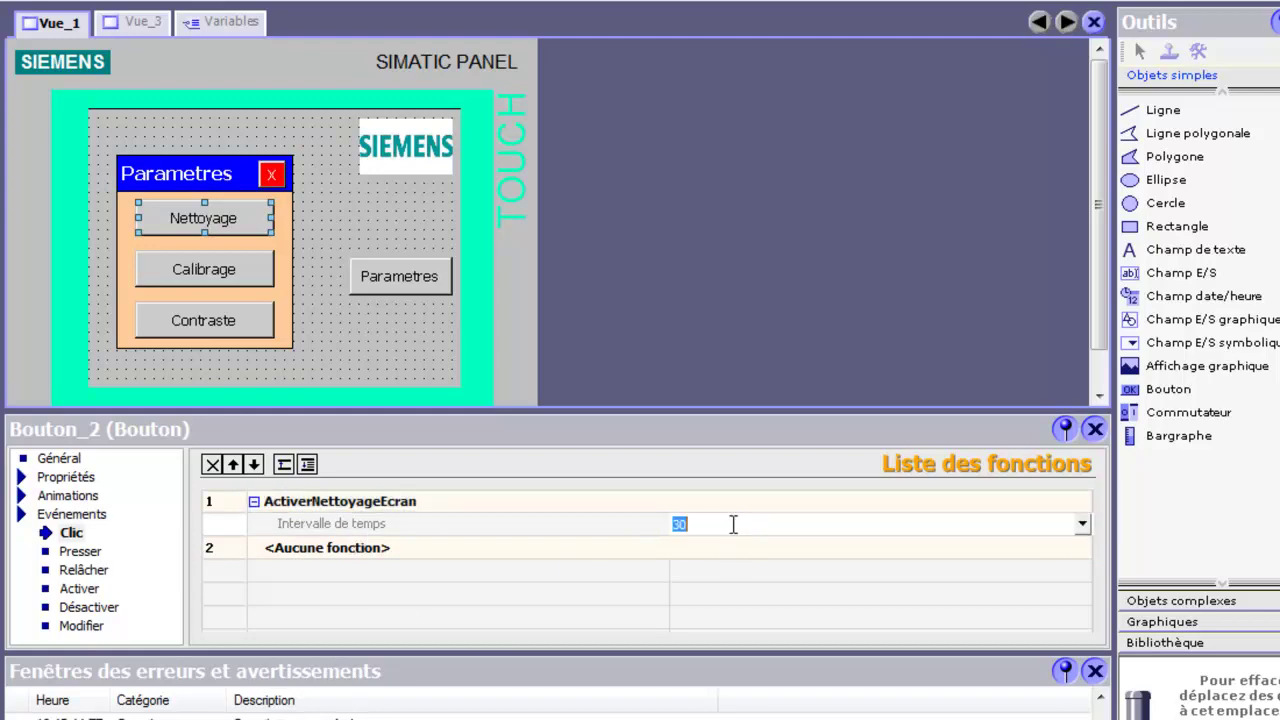
pyautogui.click(1083, 524)
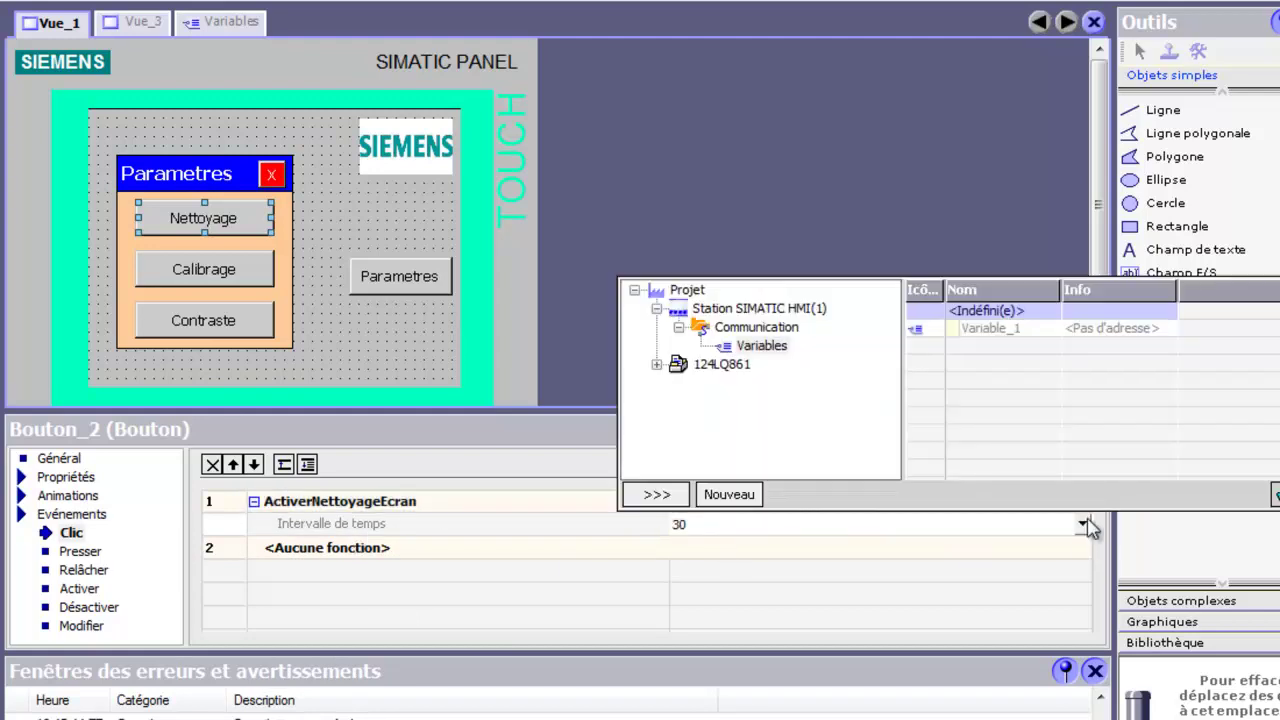
pyautogui.click(850, 575)
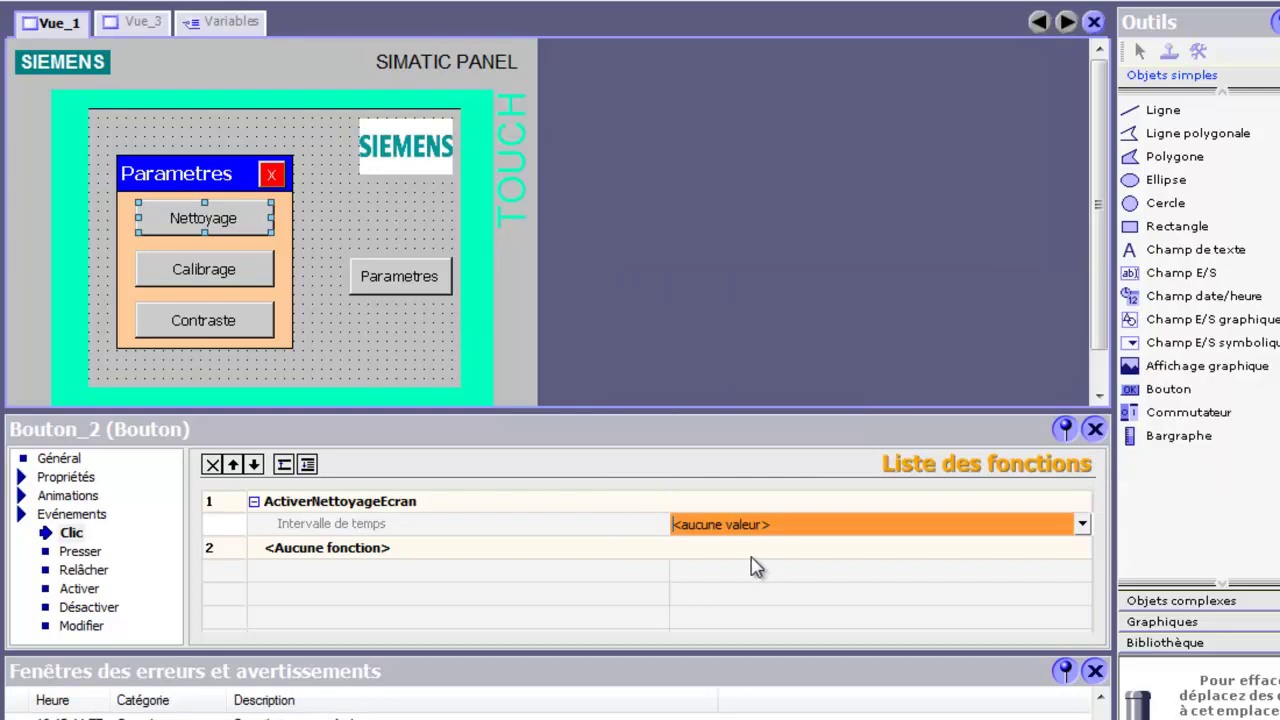
pyautogui.click(1083, 527)
pyautogui.click(1000, 614)
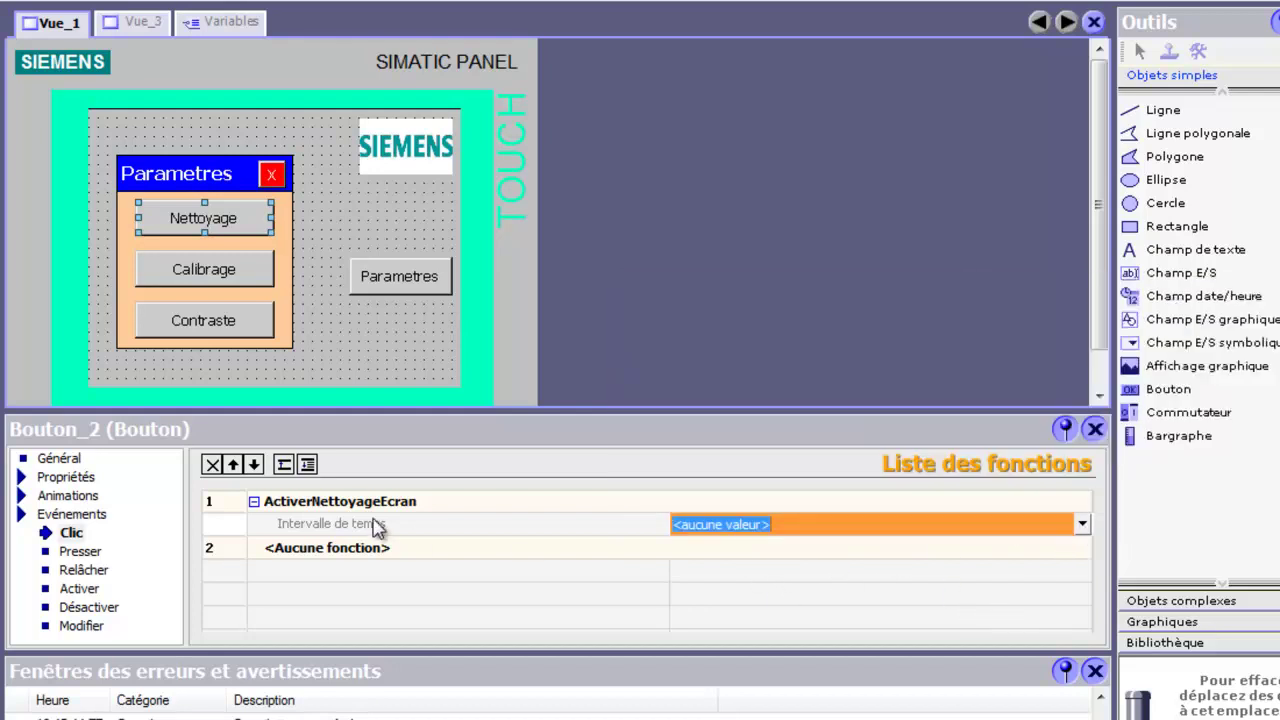
# Delete the Nettoyage button's click function entry and add ActiverNettoyageEcran again with its default time interval.
pyautogui.click(228, 505)
pyautogui.press('Delete')
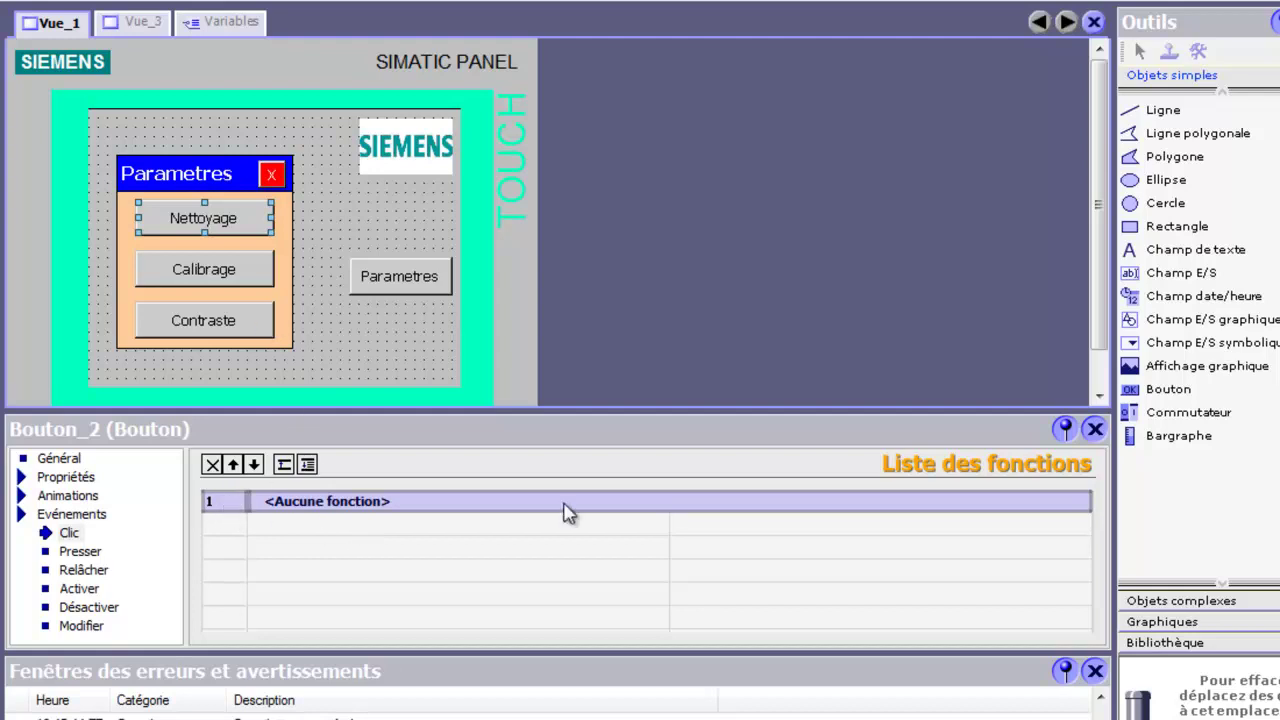
pyautogui.click(1083, 501)
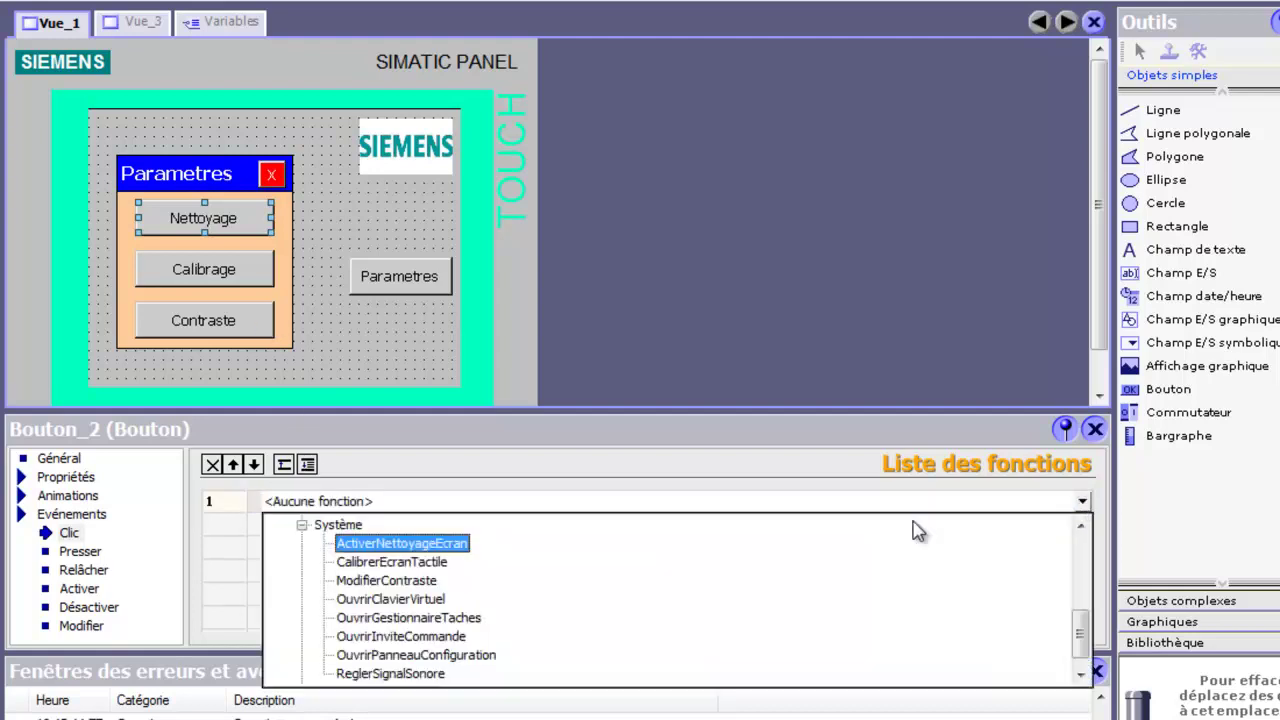
pyautogui.click(373, 538)
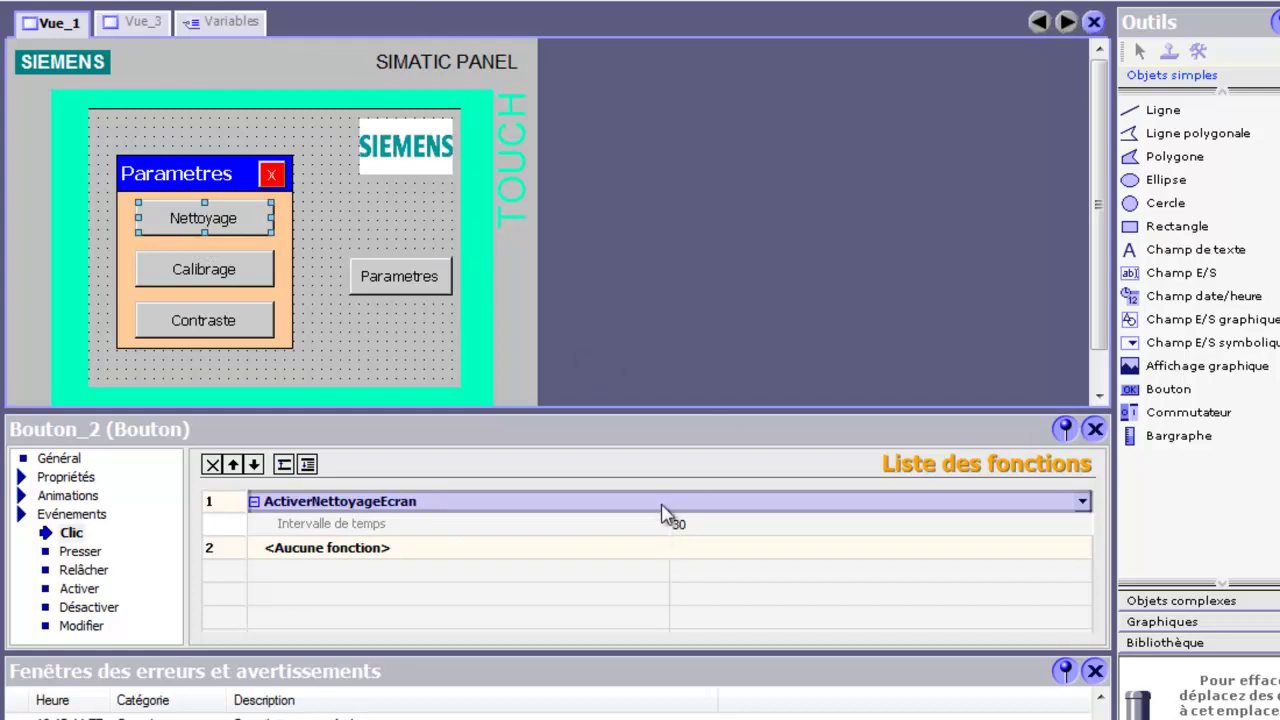
# Assign the system function CalibrerEcranTactile to the click event of the Calibrage button.
pyautogui.click(150, 265)
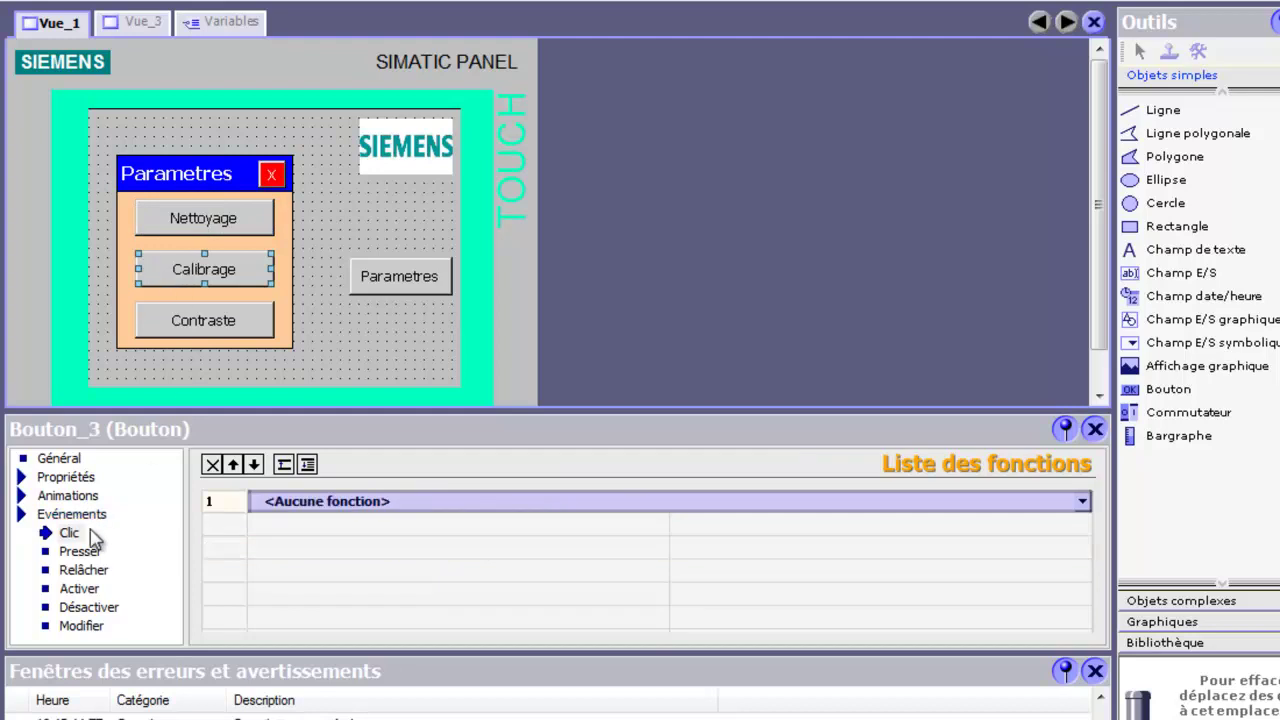
pyautogui.click(1082, 501)
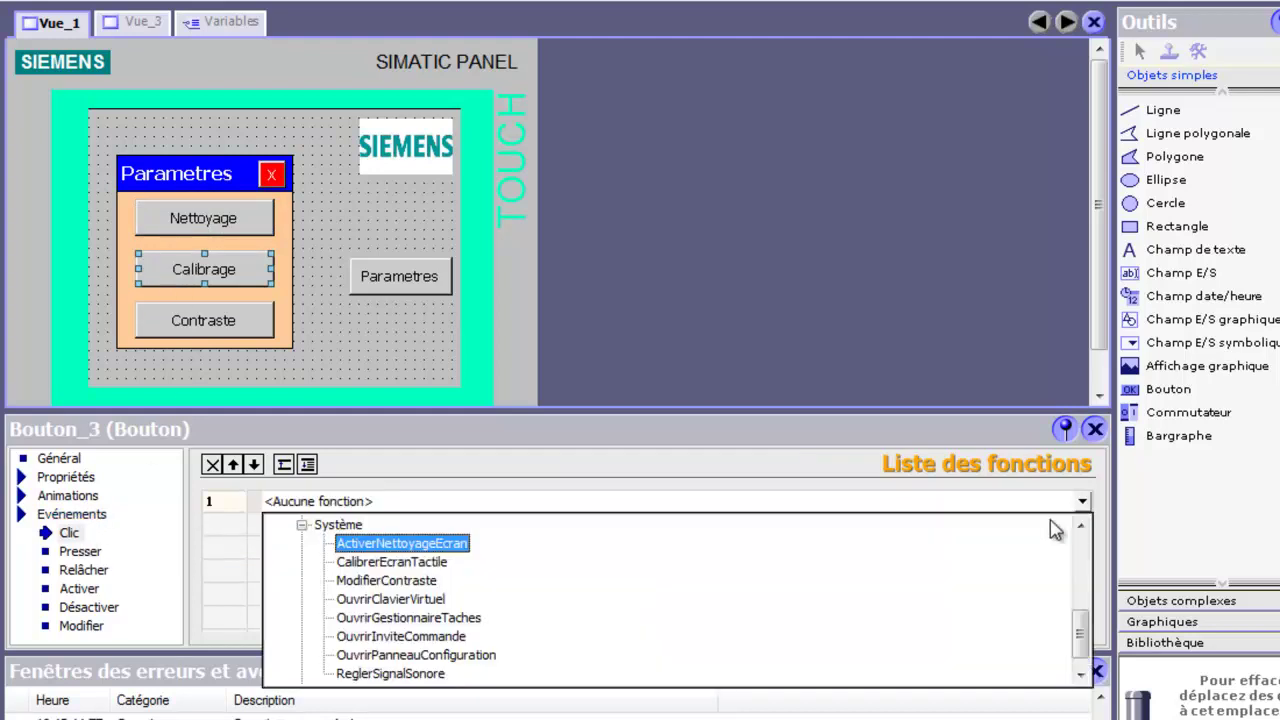
pyautogui.click(390, 562)
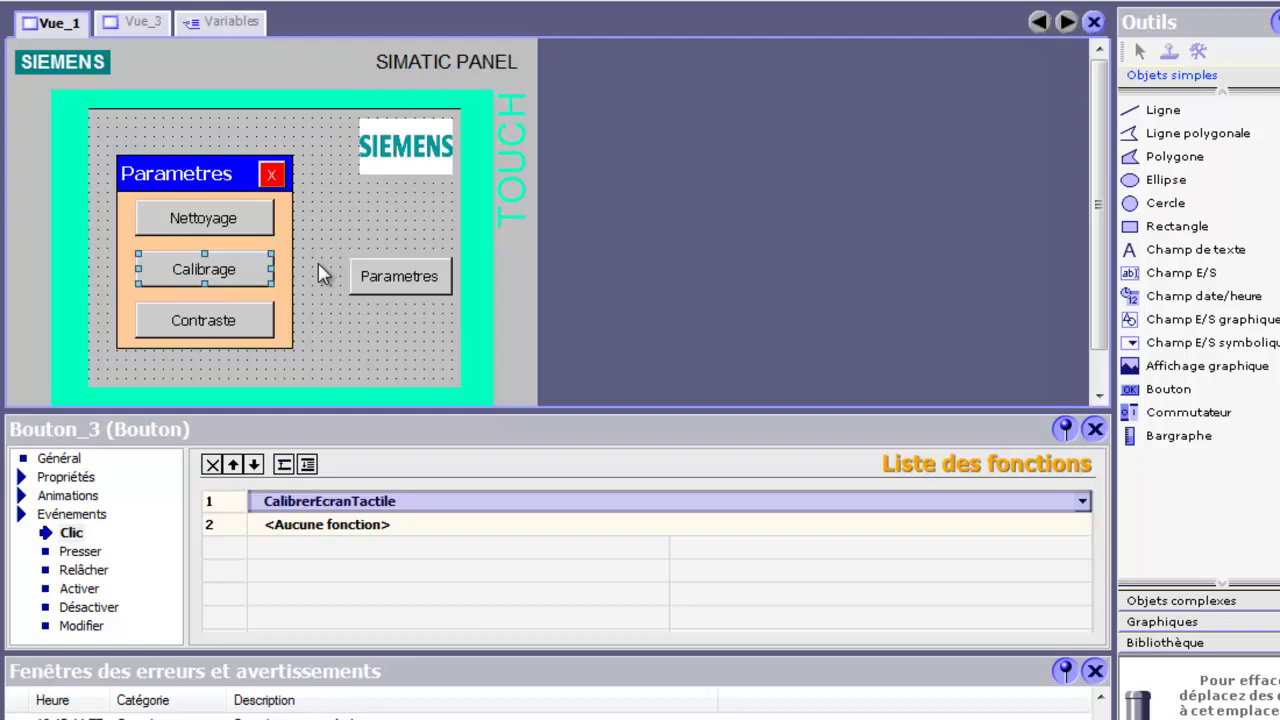
# Try ModifierContraste with its Modification parameter on the Contraste button's click event and remove the function entry.
pyautogui.click(253, 313)
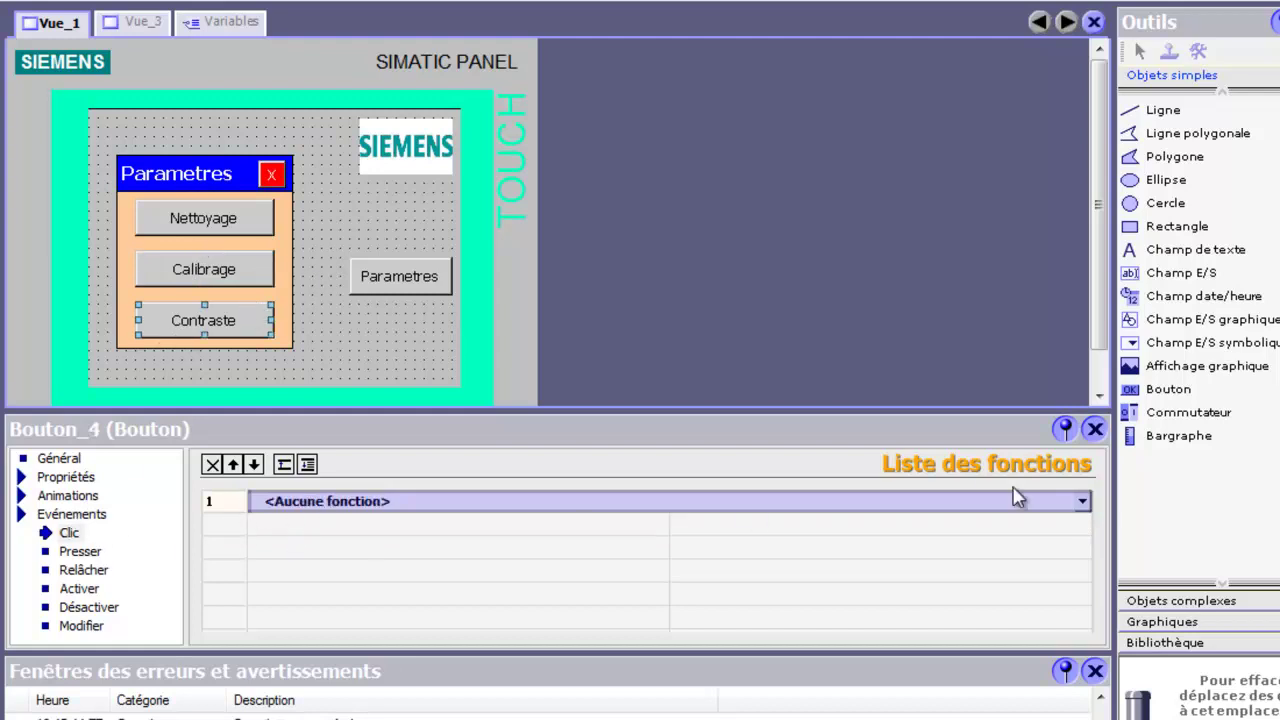
pyautogui.click(1083, 501)
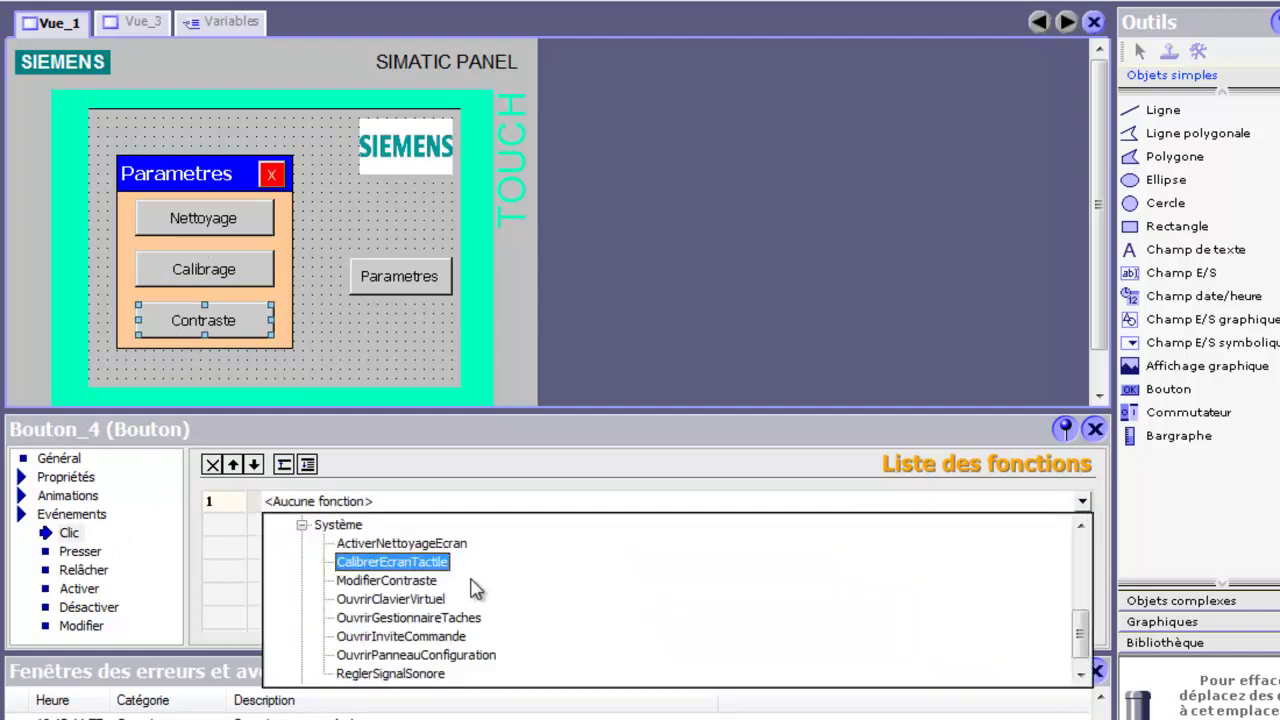
pyautogui.click(398, 583)
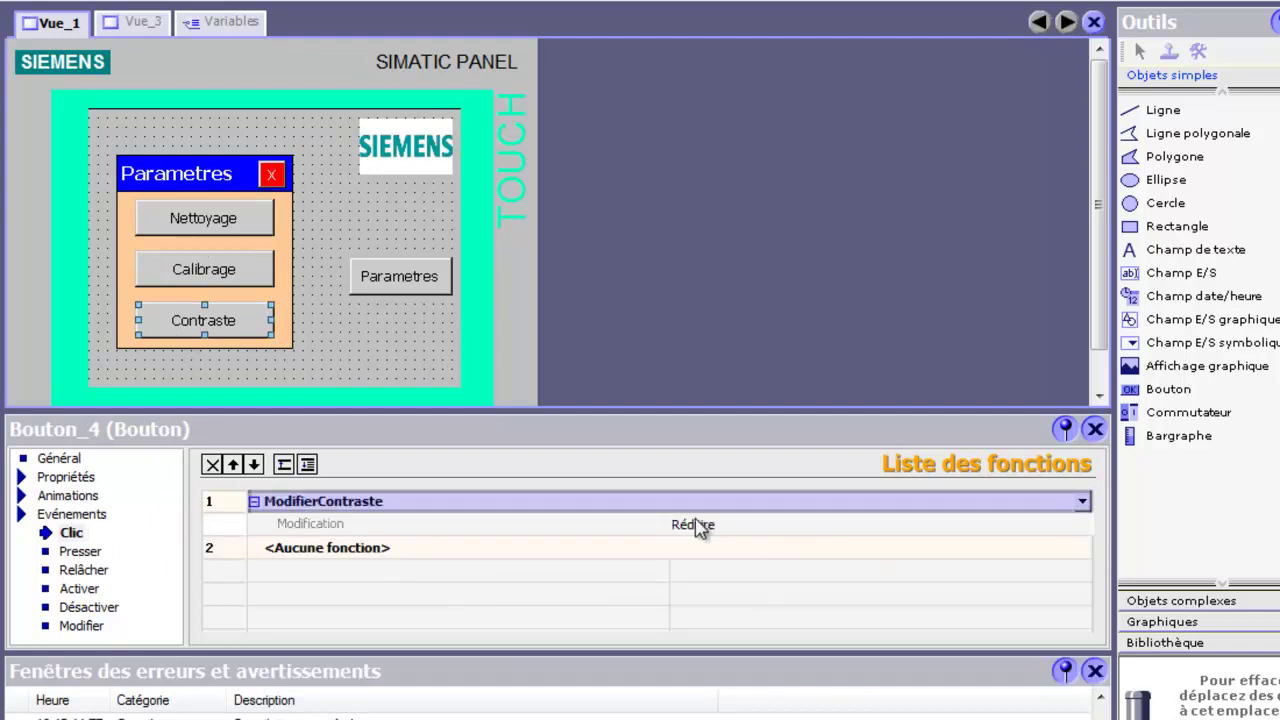
pyautogui.click(808, 525)
pyautogui.click(1080, 526)
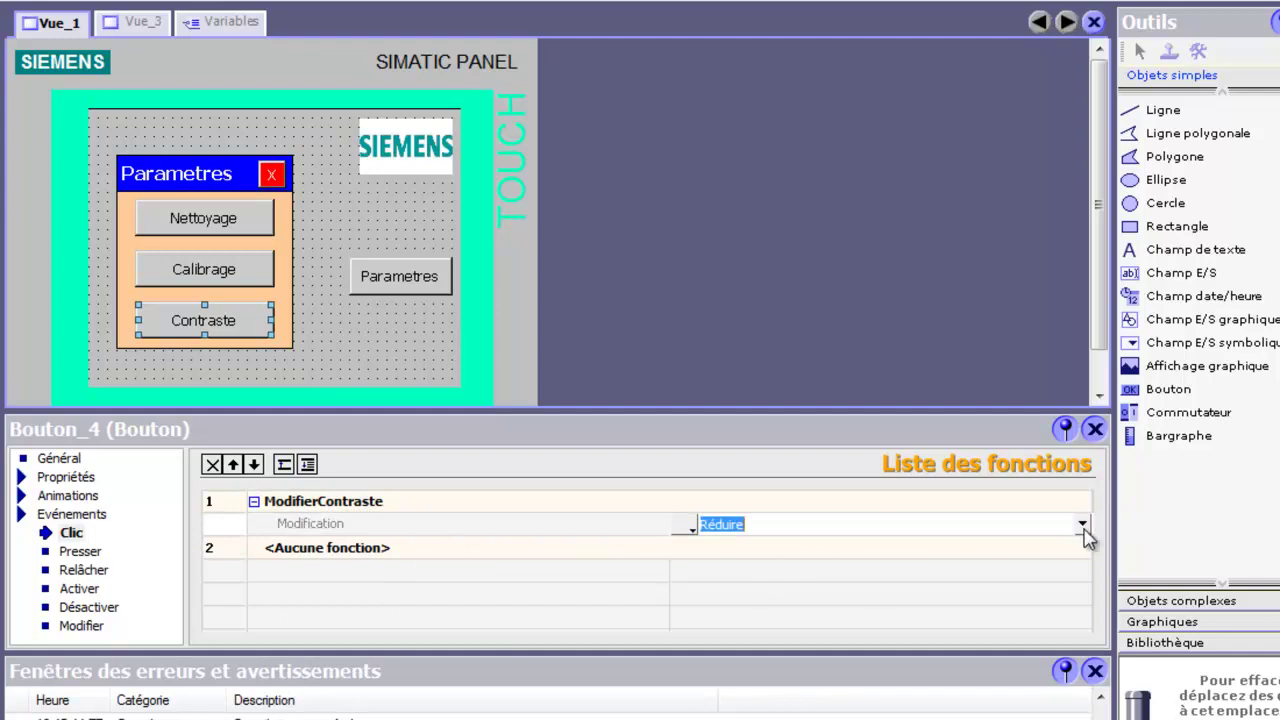
pyautogui.click(1082, 524)
pyautogui.click(743, 600)
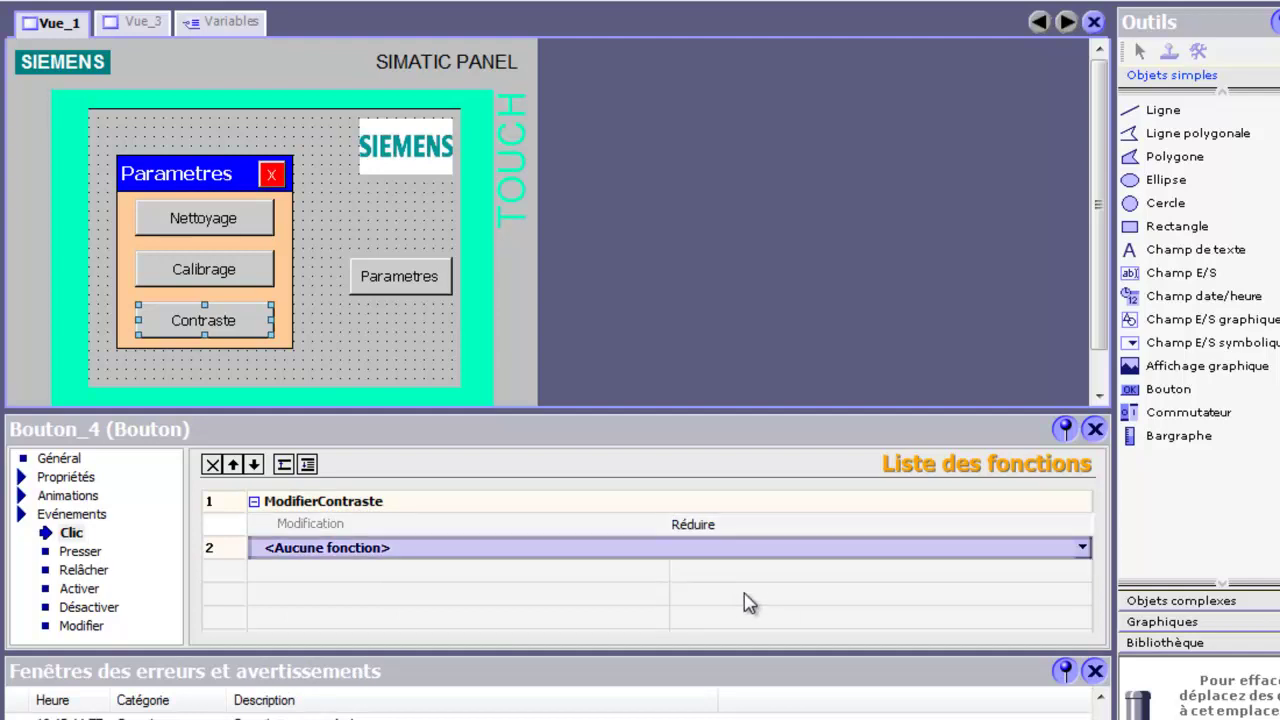
pyautogui.click(225, 503)
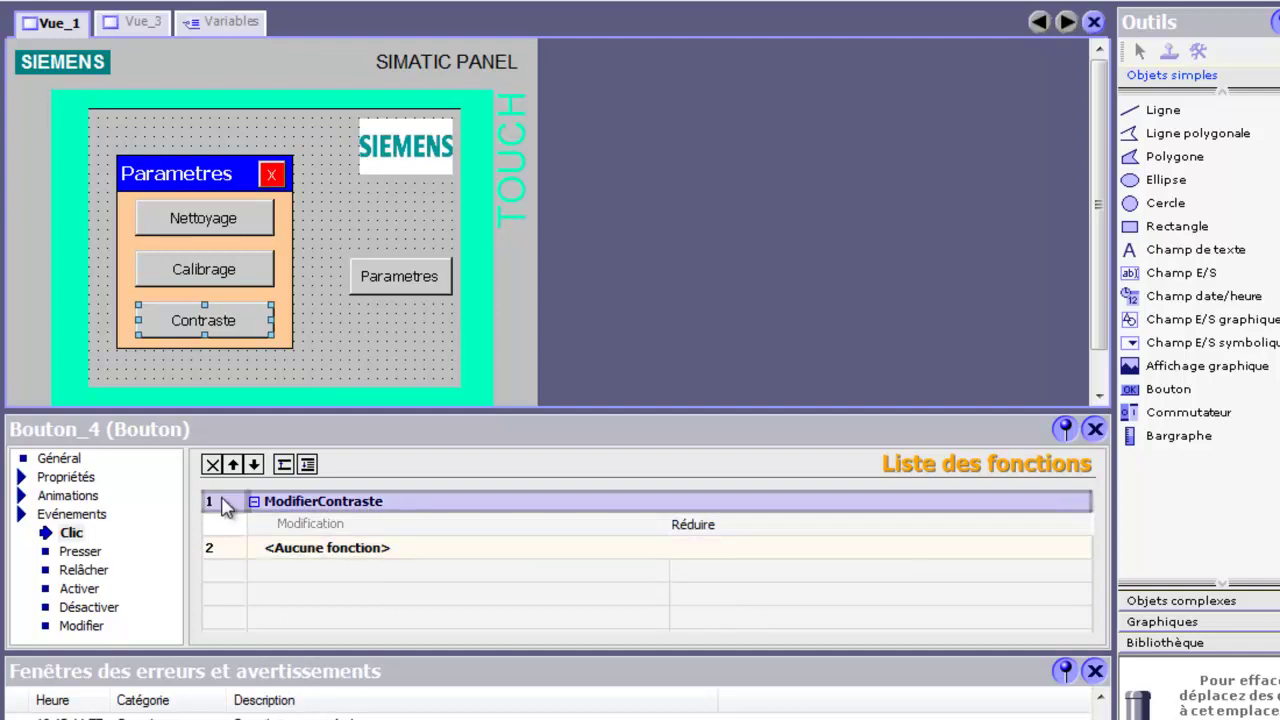
pyautogui.press('Delete')
# Clear all existing objects from the Vue_3 screen.
pyautogui.click(140, 21)
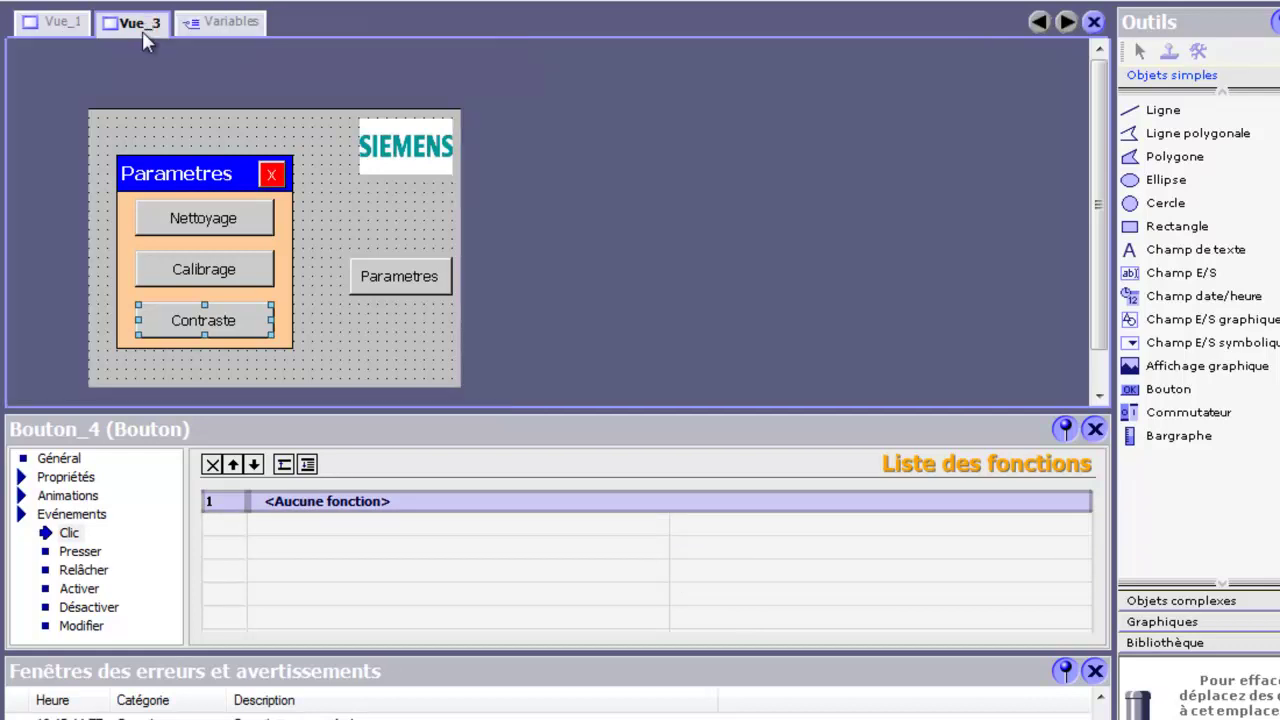
pyautogui.click(153, 137)
pyautogui.moveTo(127, 125); pyautogui.dragTo(360, 357)
pyautogui.press('Delete')
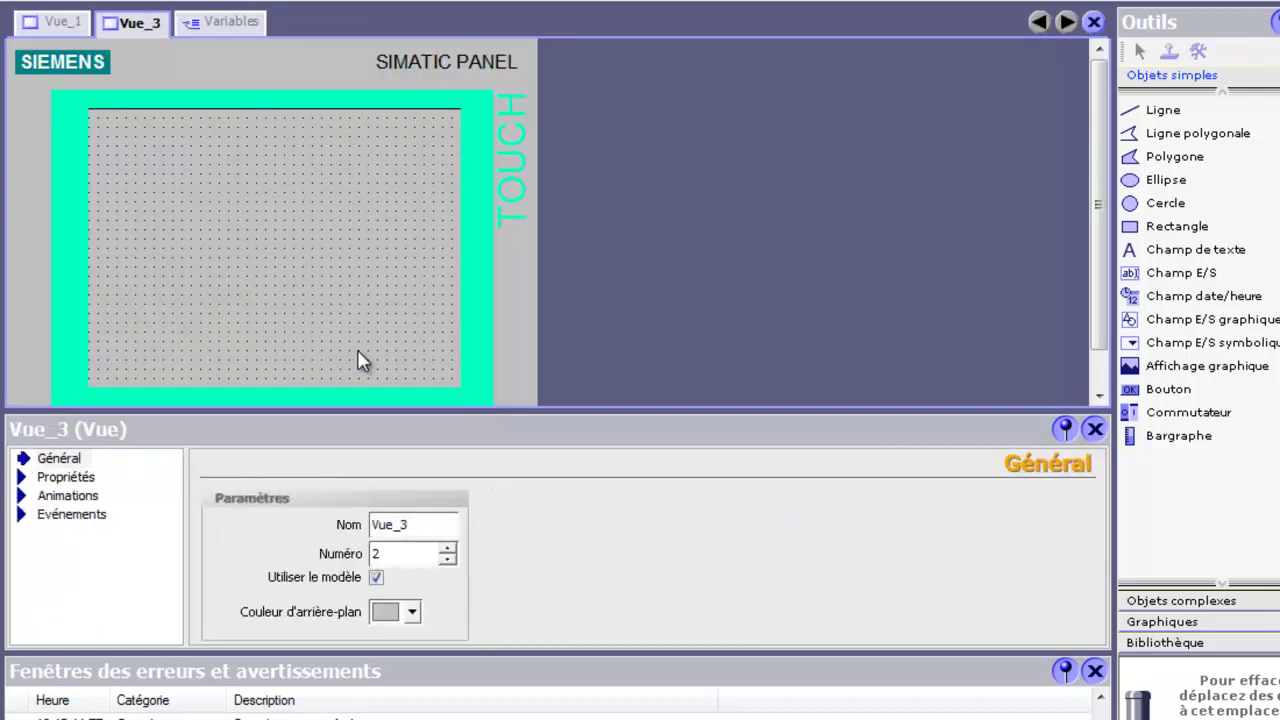
# Draw a menu body rectangle in Vue_3, adjust its height and width, and add a thin title-bar rectangle of matching width along its upper edge.
pyautogui.click(1150, 224)
pyautogui.moveTo(116, 210); pyautogui.dragTo(245, 258)
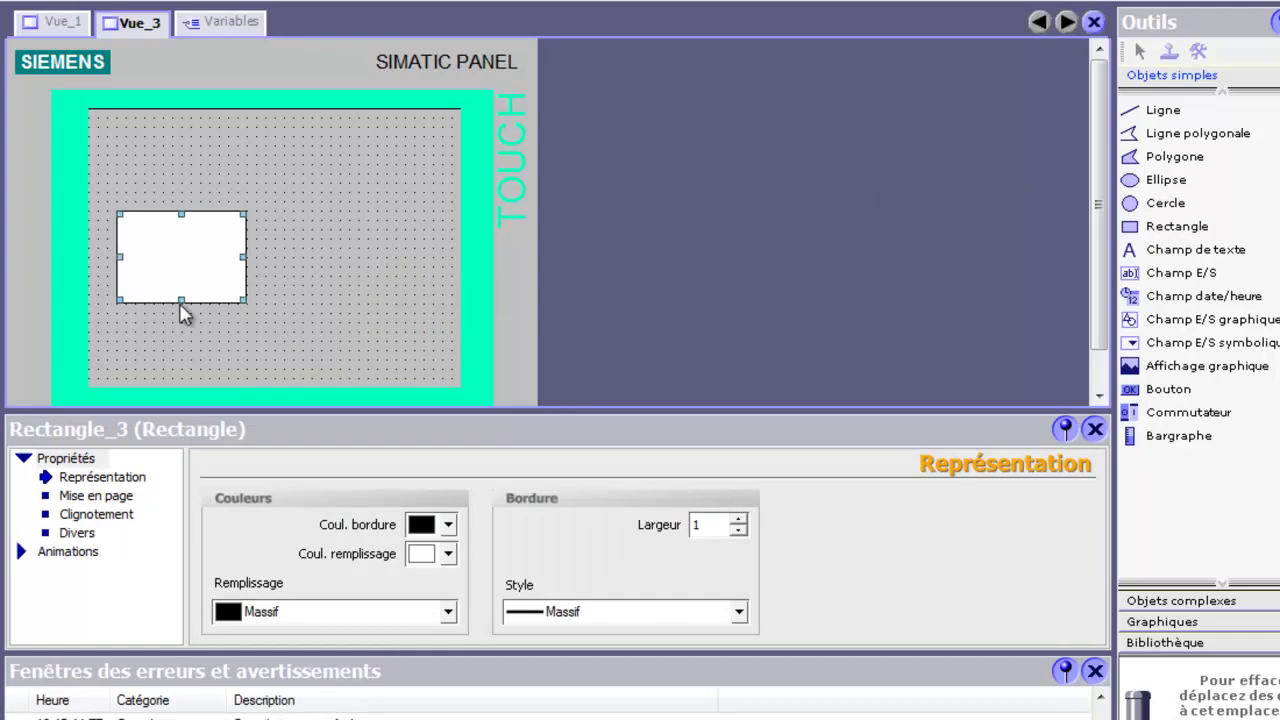
pyautogui.moveTo(182, 300)
pyautogui.mouseDown()
pyautogui.moveTo(177, 263)
pyautogui.moveTo(181, 283)
pyautogui.mouseUp()
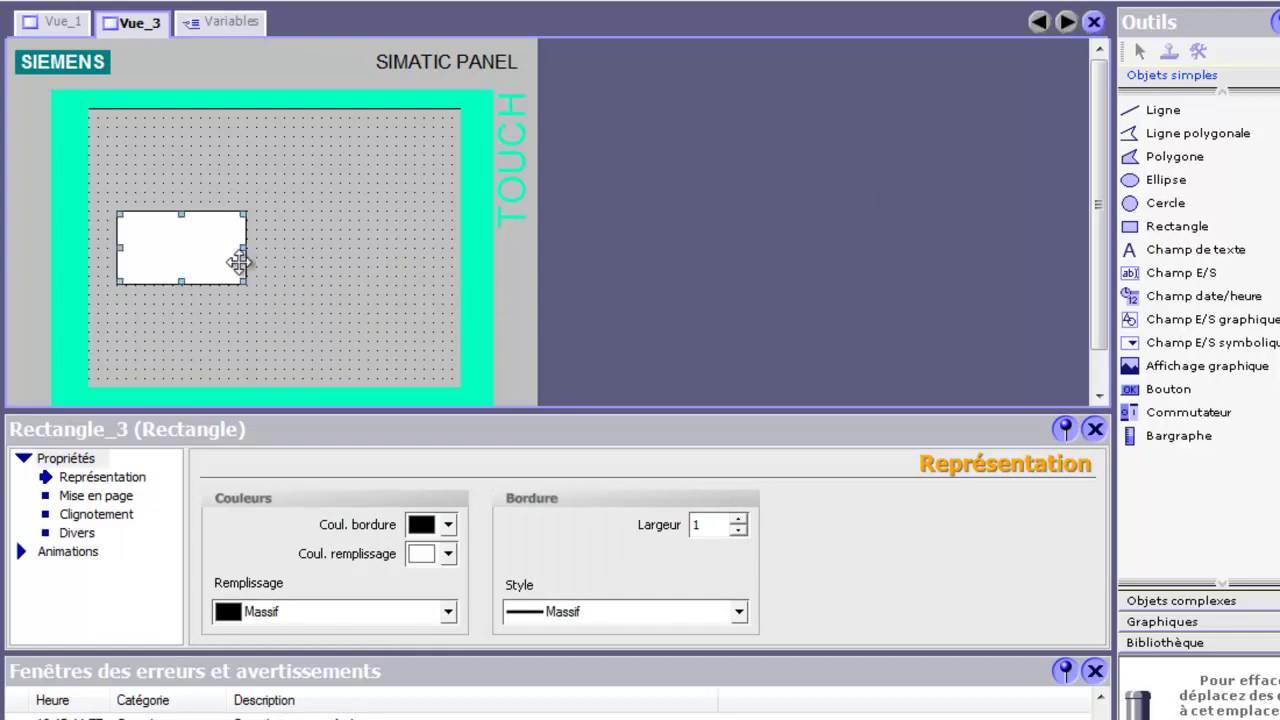
pyautogui.moveTo(243, 248); pyautogui.dragTo(264, 248)
pyautogui.click(1178, 227)
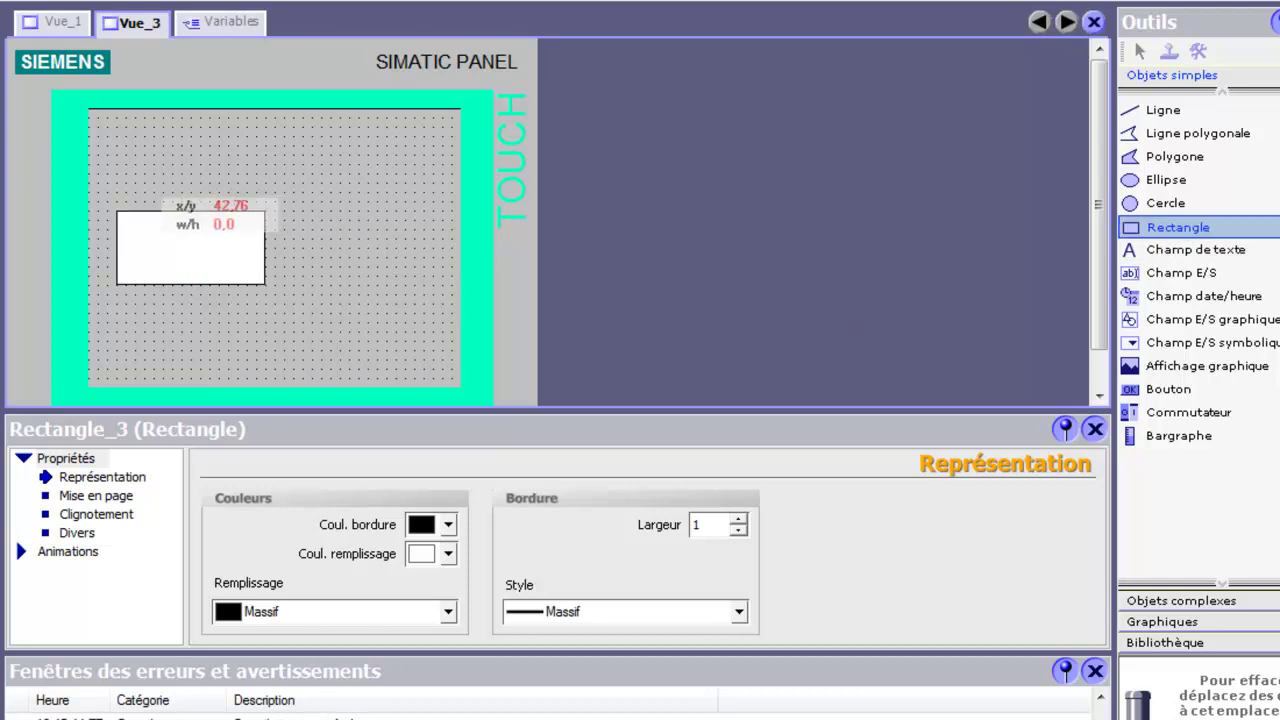
pyautogui.moveTo(117, 183); pyautogui.dragTo(265, 211)
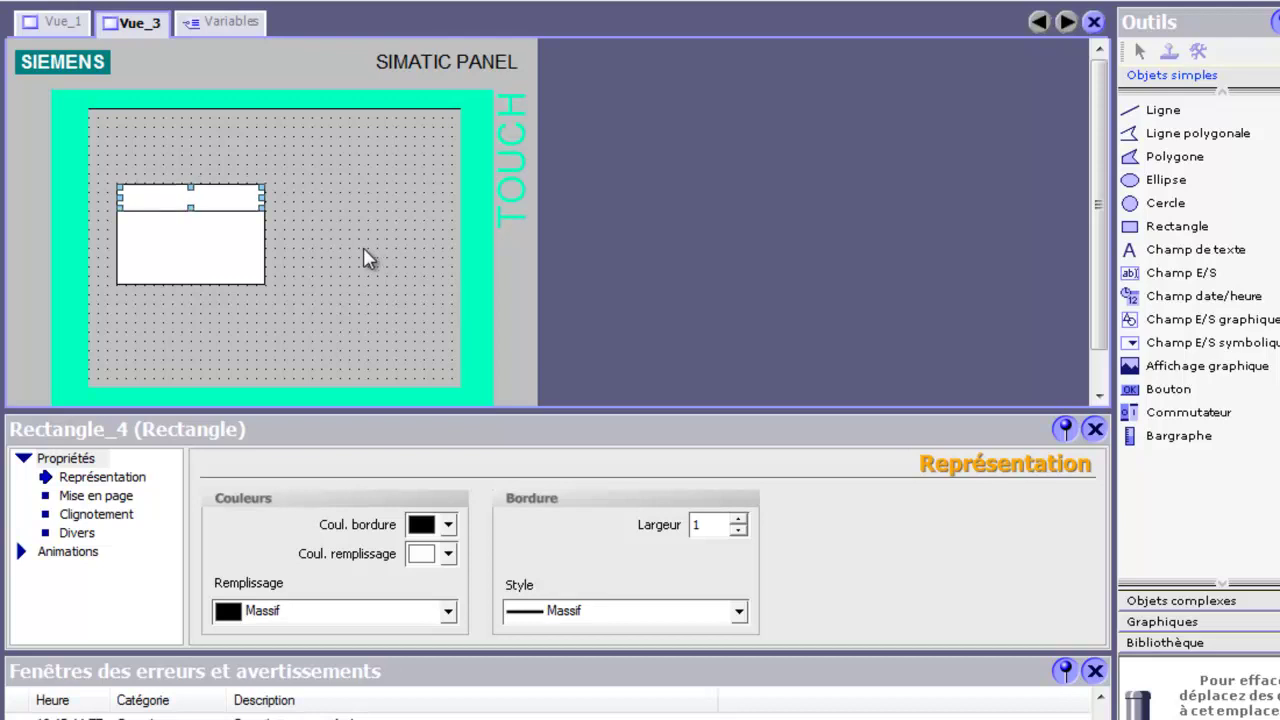
# Place a small button at the right end of the title-bar rectangle in Vue_3 and label it X.
pyautogui.click(1160, 390)
pyautogui.moveTo(238, 196); pyautogui.dragTo(271, 219)
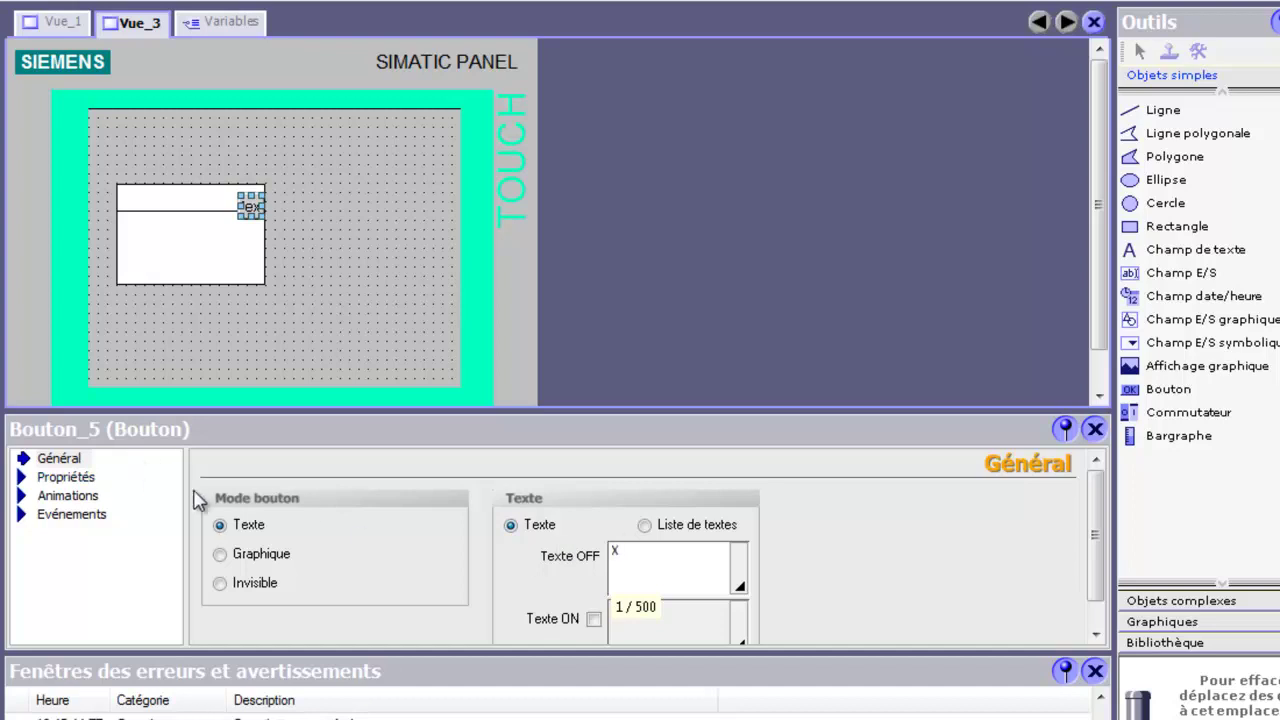
# Give the X button in Vue_3 a red background and a white foreground colour.
pyautogui.click(75, 477)
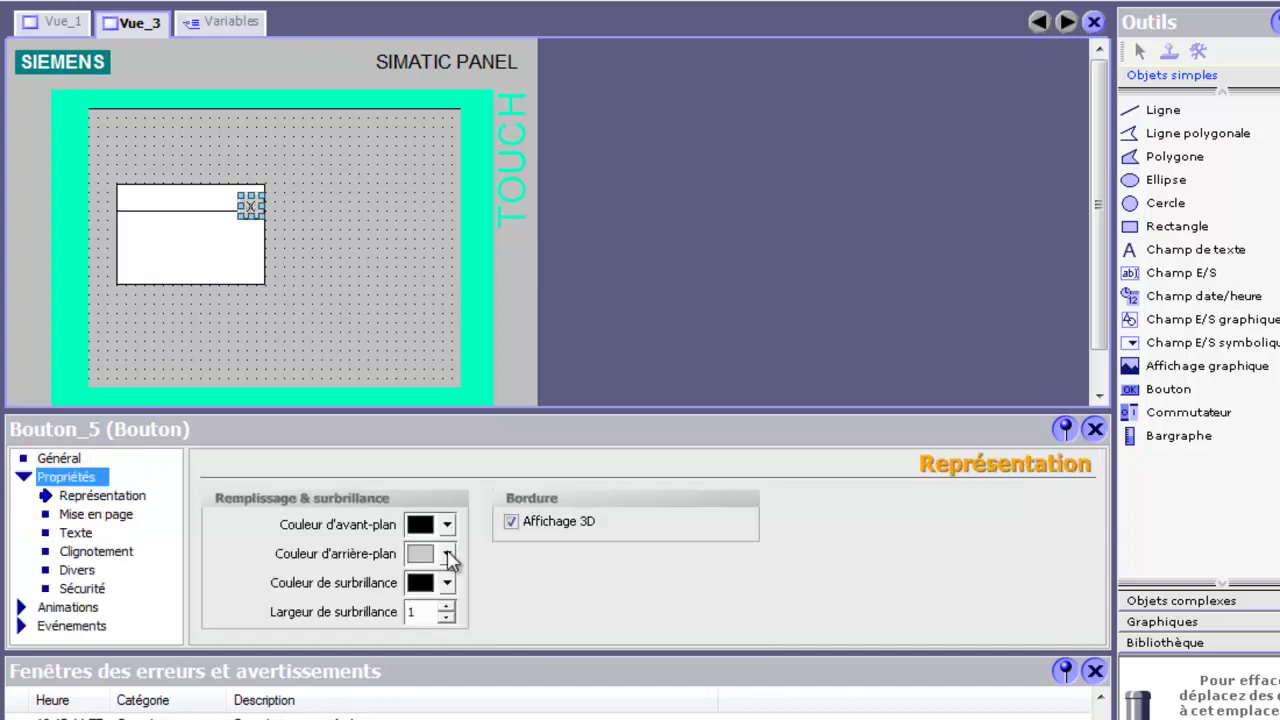
pyautogui.click(447, 555)
pyautogui.click(438, 411)
pyautogui.click(447, 555)
pyautogui.click(419, 411)
pyautogui.click(447, 524)
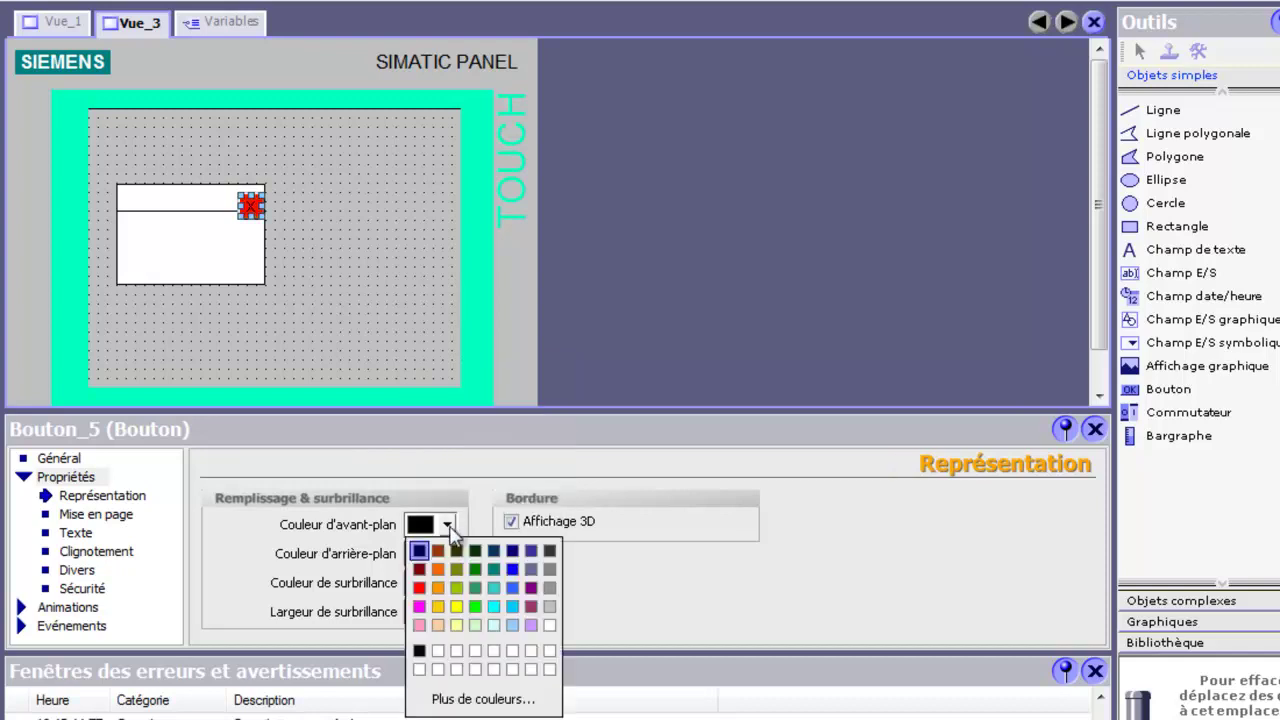
pyautogui.click(549, 625)
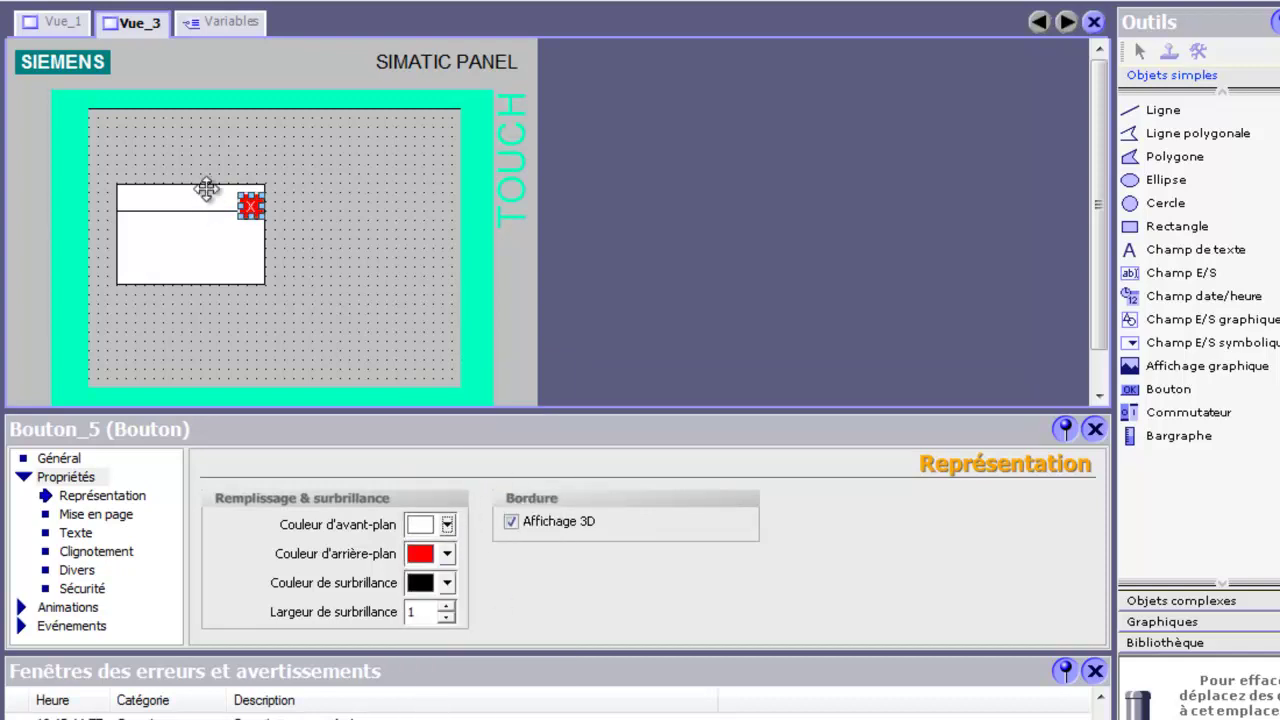
# Extend the title-bar rectangle upward and shift the X button up so it sits inside the bar.
pyautogui.click(195, 193)
pyautogui.moveTo(193, 187); pyautogui.dragTo(193, 177)
pyautogui.click(250, 204)
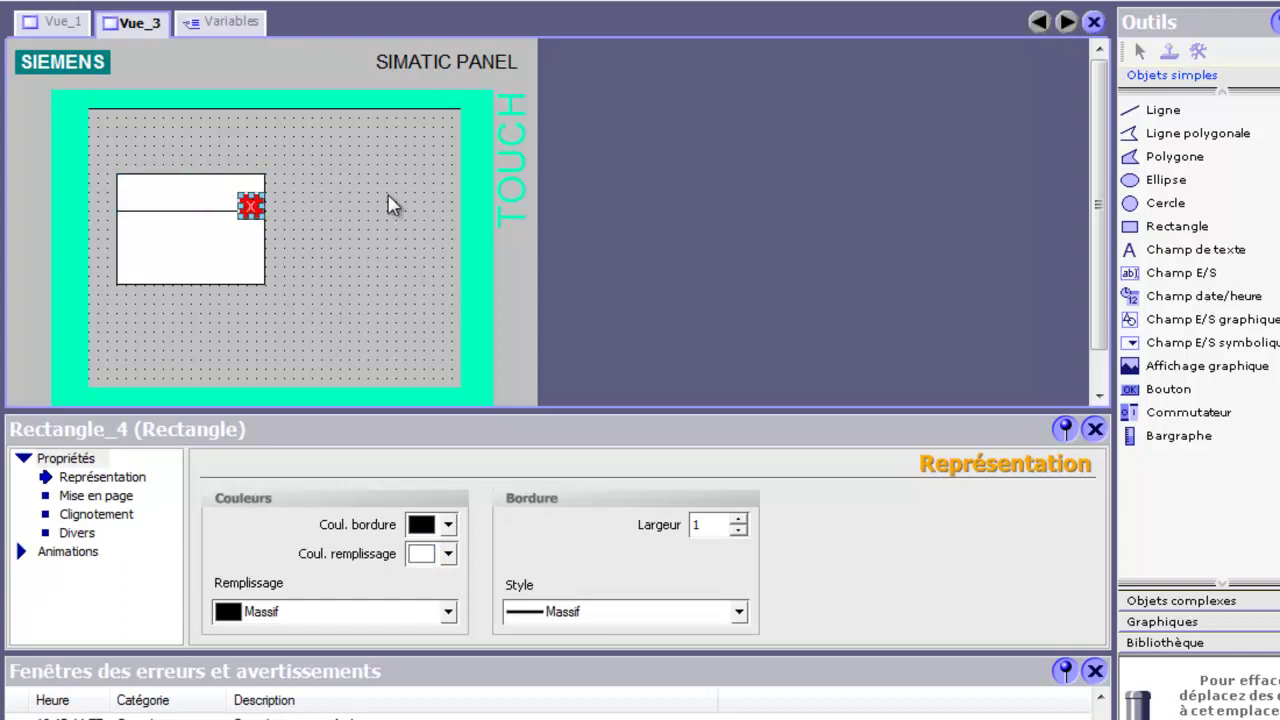
pyautogui.press('Up')
pyautogui.press('Up')
pyautogui.press('Up')
pyautogui.press('Up')
pyautogui.press('Up')
pyautogui.press('Up')
pyautogui.press('Up')
pyautogui.press('Up')
pyautogui.press('Up')
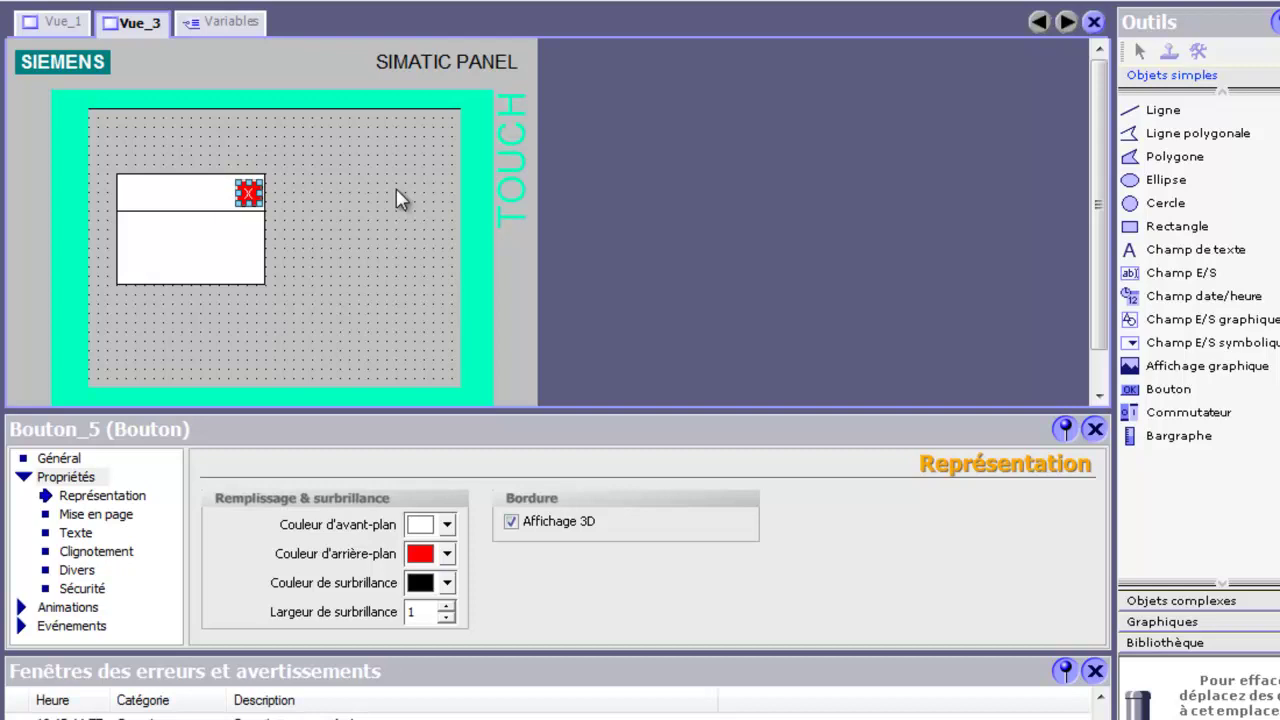
# Set the title-bar rectangle's height to 30 and its position to X 24, Y 59.
pyautogui.click(209, 192)
pyautogui.click(82, 496)
pyautogui.doubleClick(416, 552)
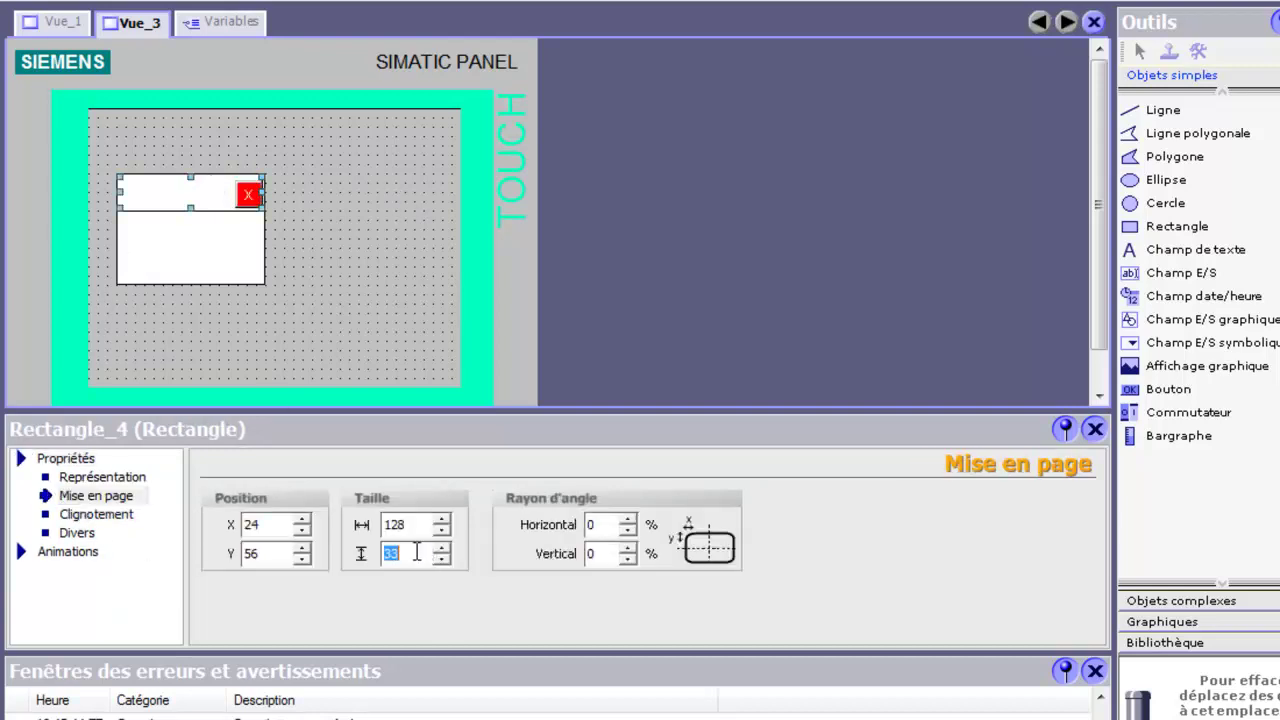
pyautogui.press('Down')
pyautogui.press('Down')
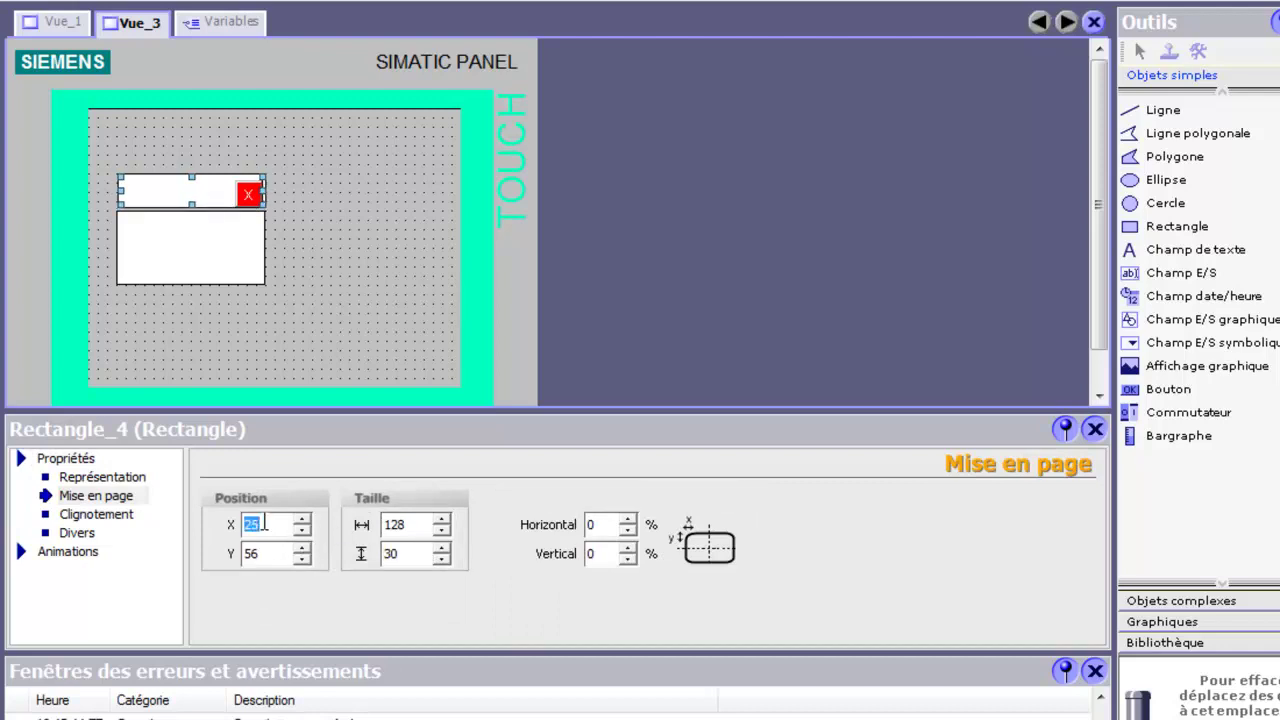
pyautogui.press('Down')
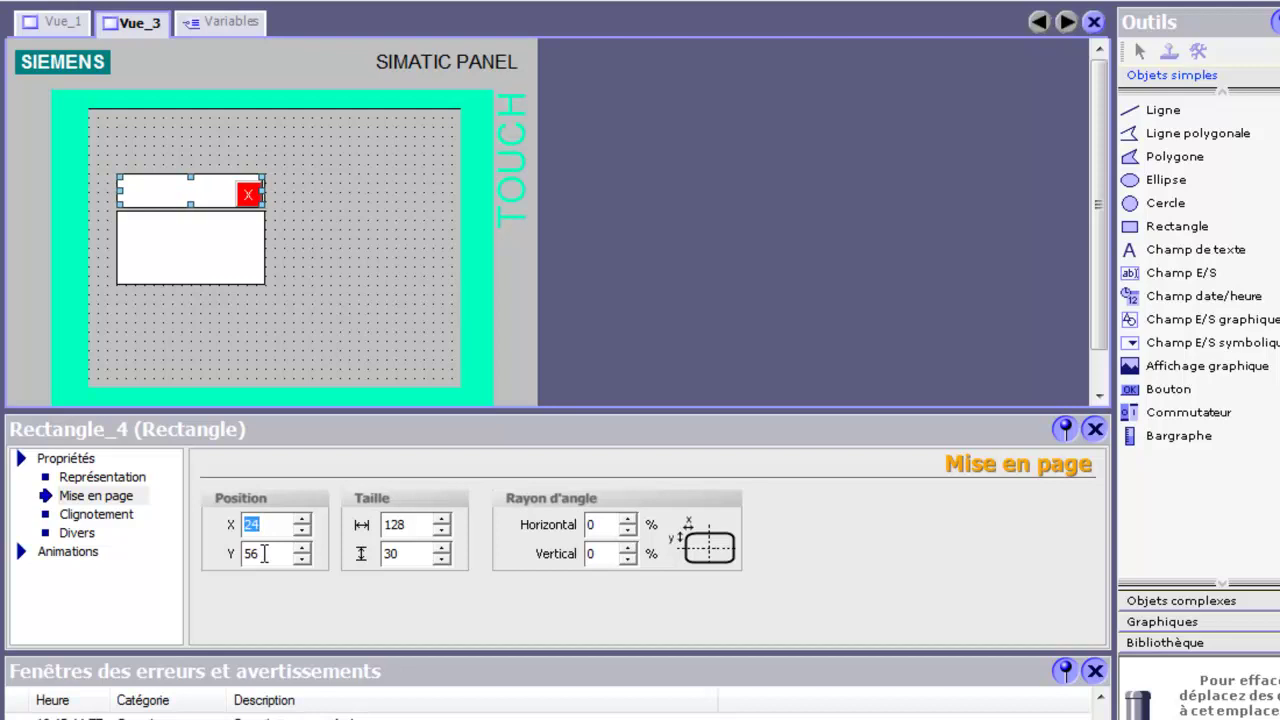
pyautogui.press('Up')
pyautogui.press('Up')
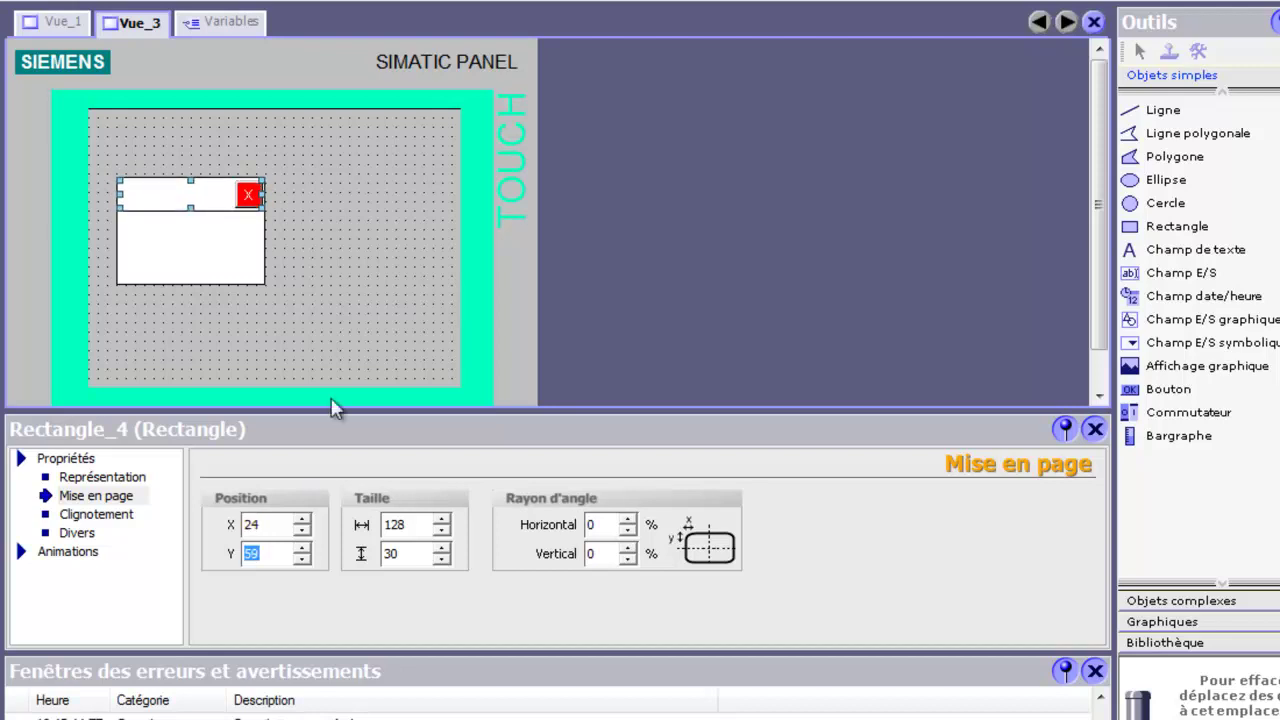
pyautogui.click(342, 306)
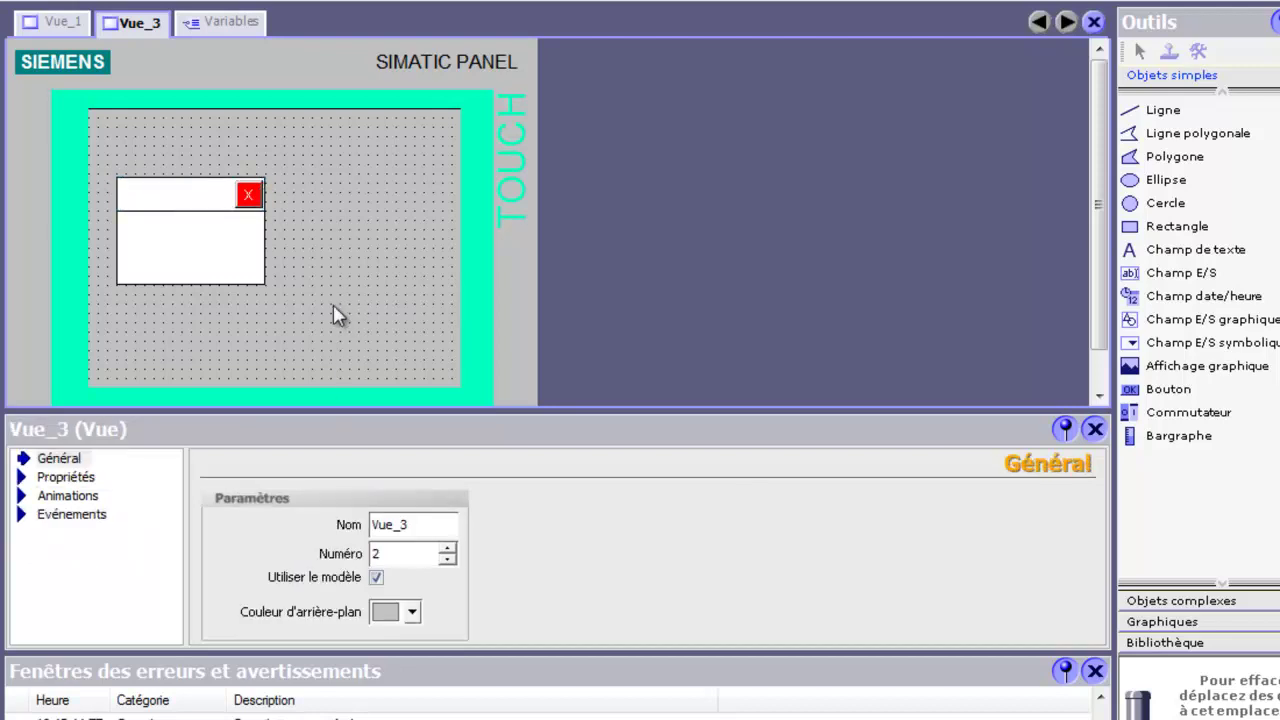
# Place a small button in the left half of the menu body and a copy of it beside it in the right half.
pyautogui.moveTo(1168, 389); pyautogui.dragTo(230, 275)
pyautogui.moveTo(125, 239); pyautogui.dragTo(163, 250)
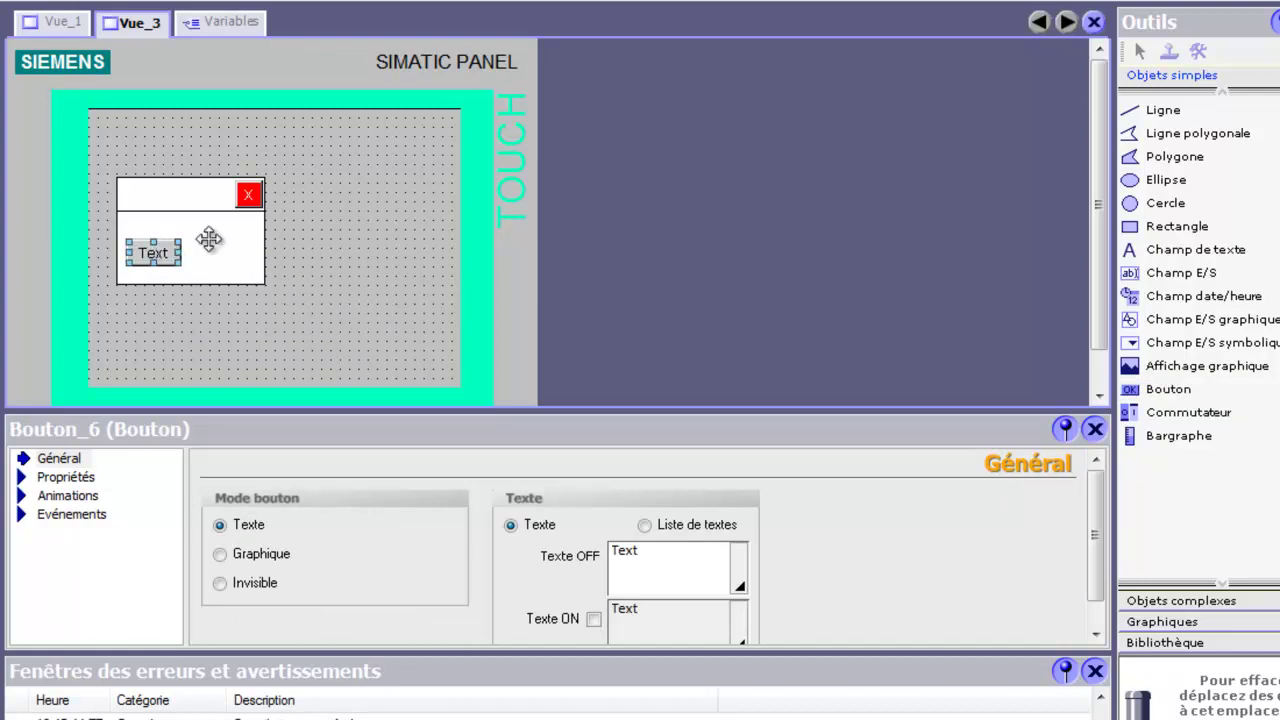
pyautogui.hotkey('ctrl', 'v')
pyautogui.moveTo(160, 265); pyautogui.dragTo(227, 252)
pyautogui.click(310, 255)
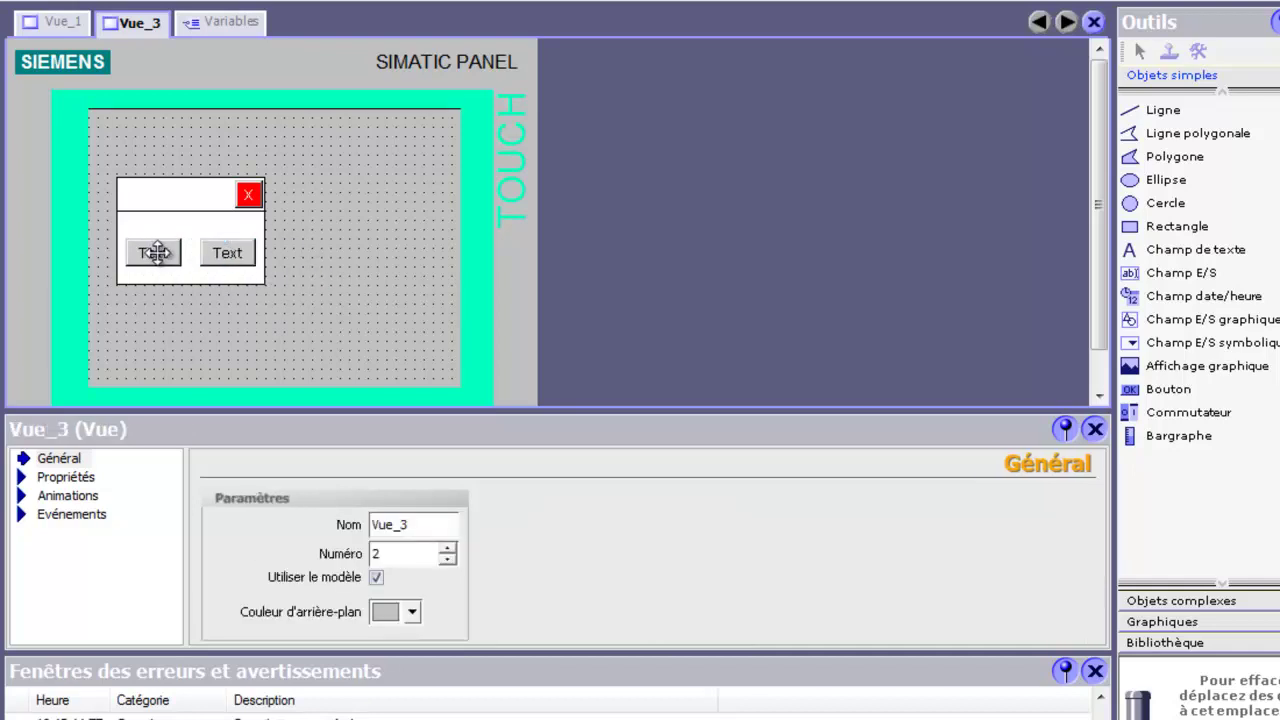
# Label the left button in the menu body <<.
pyautogui.click(150, 252)
pyautogui.click(85, 478)
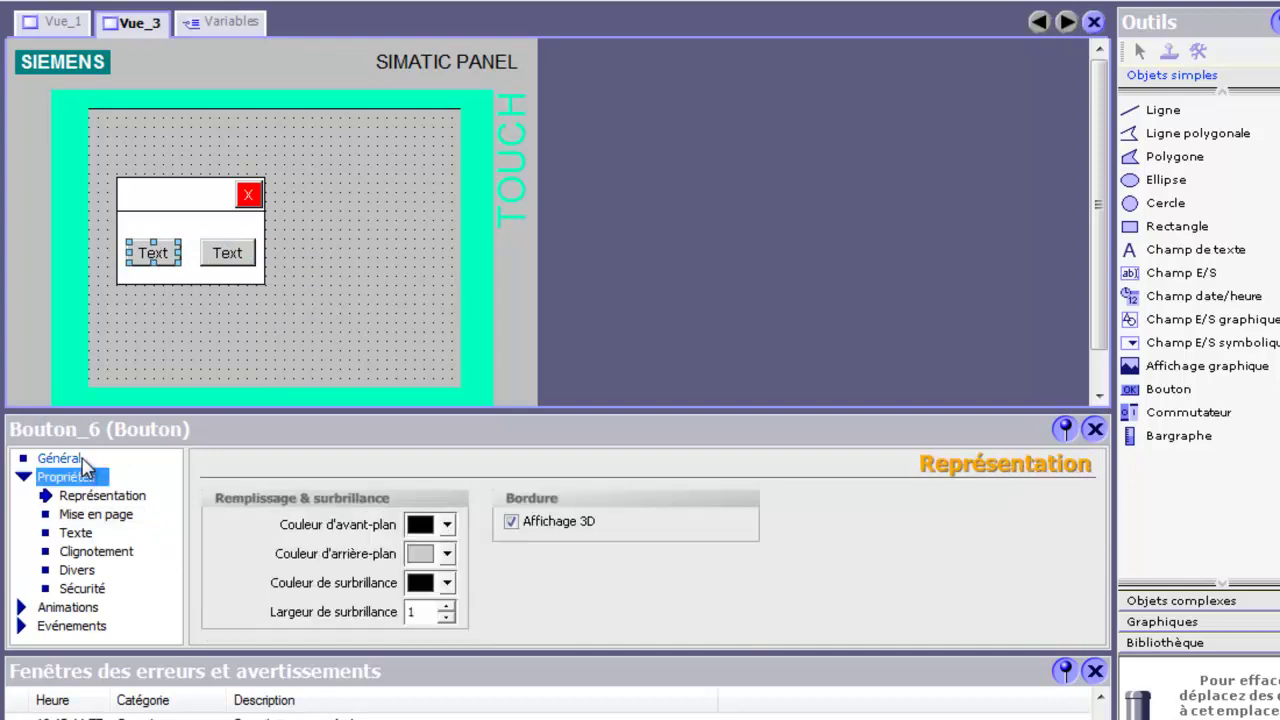
pyautogui.click(59, 458)
pyautogui.click(654, 553)
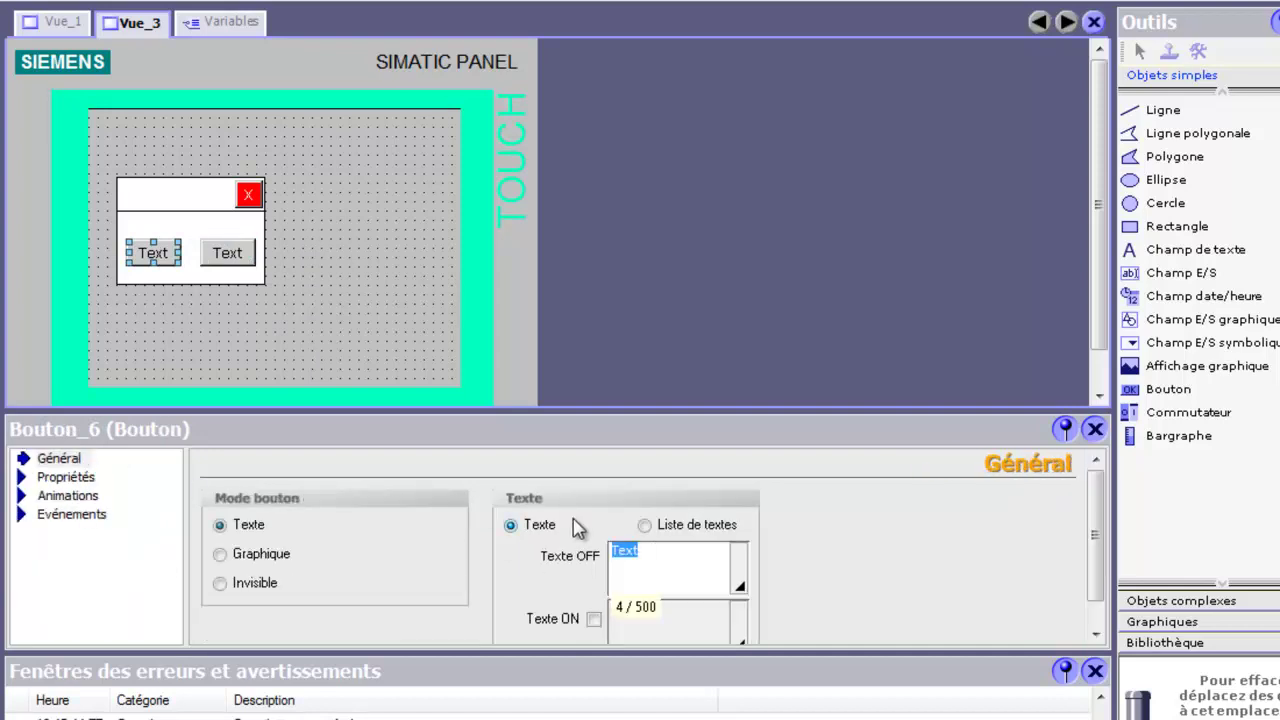
pyautogui.write('<<')
pyautogui.click(282, 270)
pyautogui.click(236, 252)
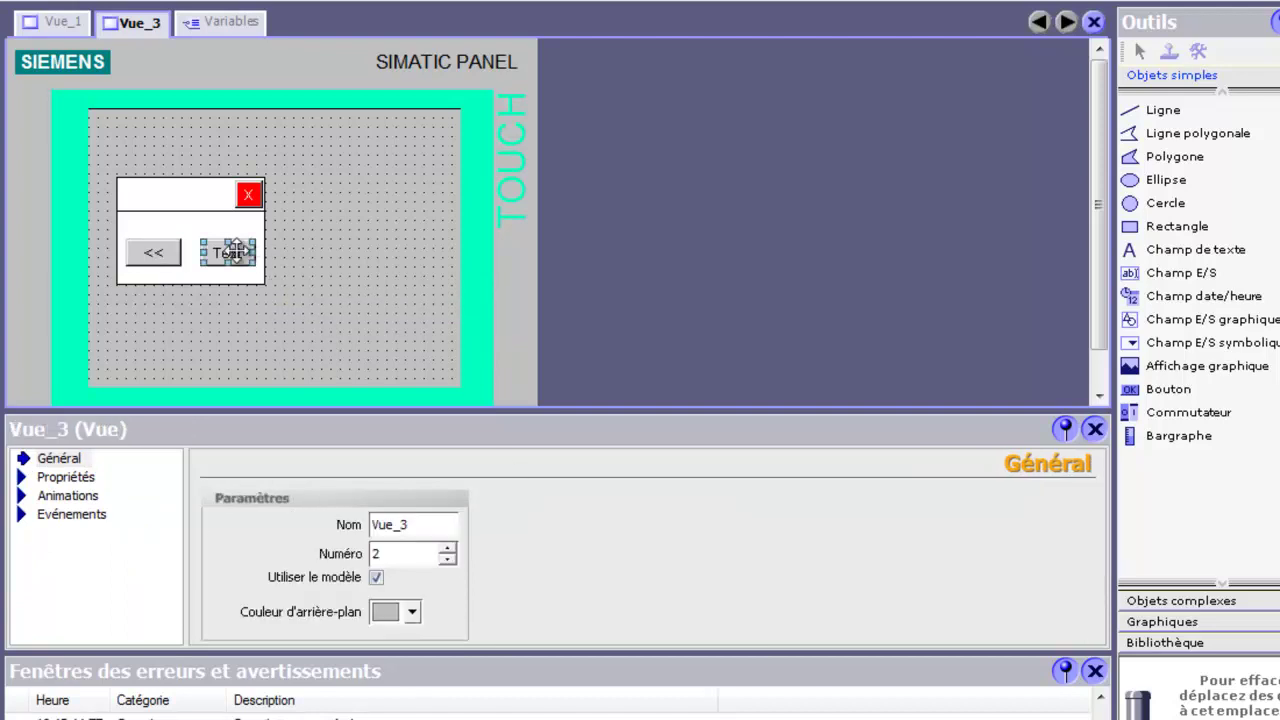
# Label the left button in the menu body + and the right one -.
pyautogui.click(152, 252)
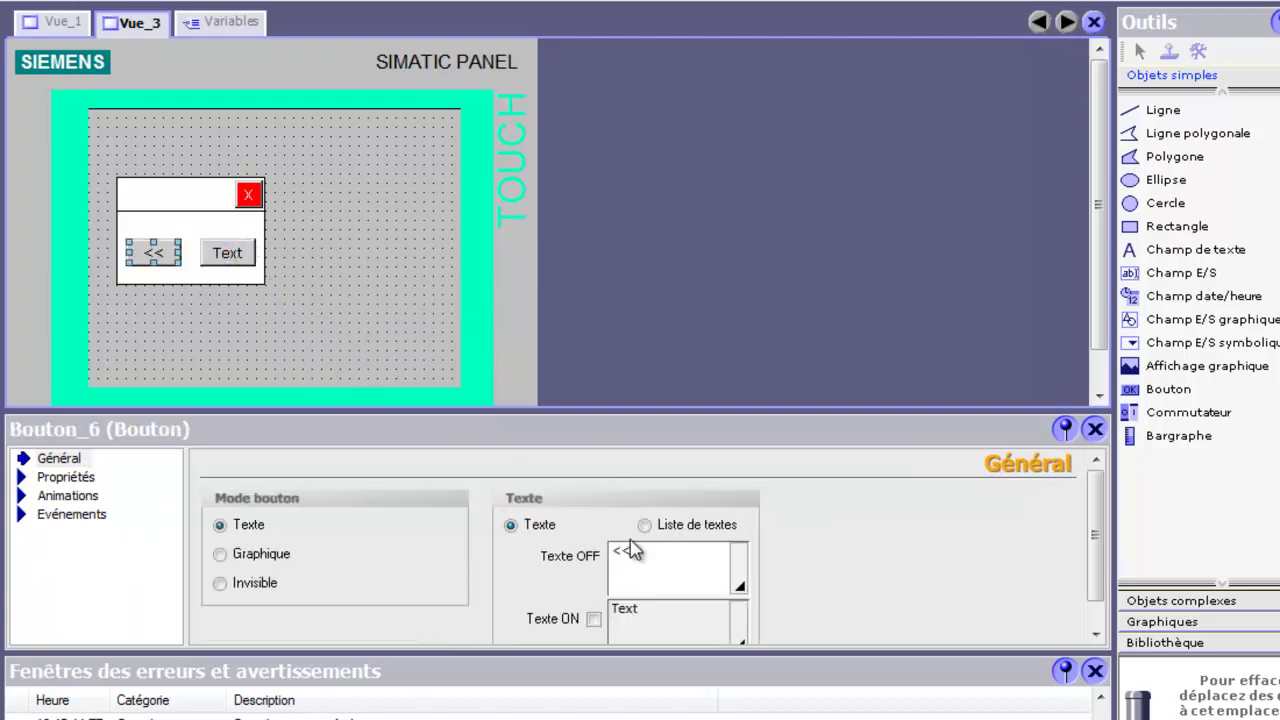
pyautogui.click(631, 557)
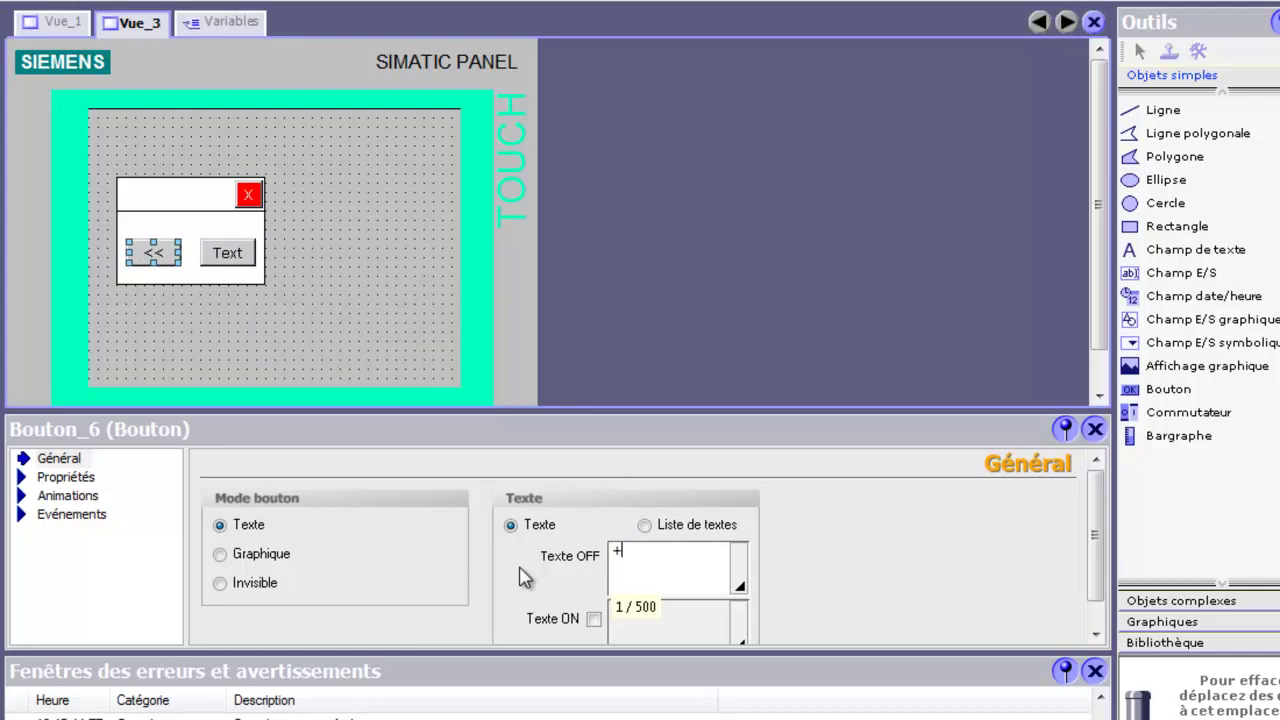
pyautogui.write('+')
pyautogui.click(371, 354)
pyautogui.click(228, 252)
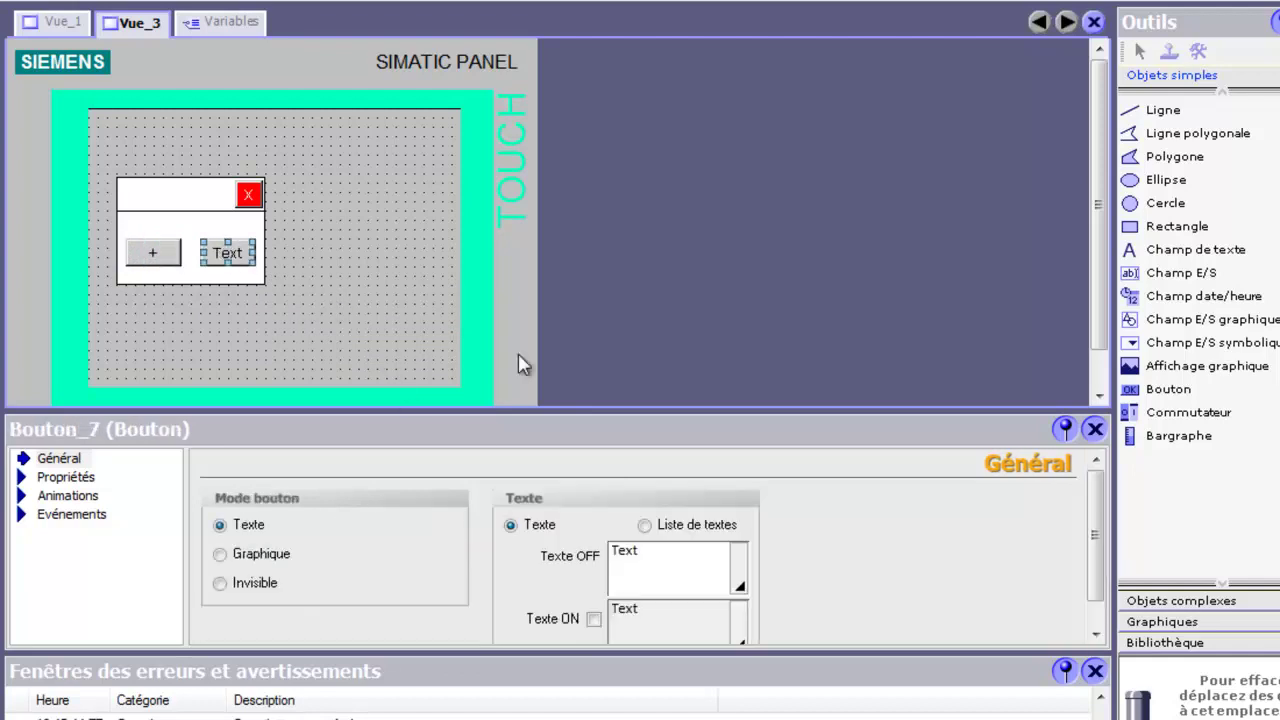
pyautogui.write('-')
pyautogui.click(373, 291)
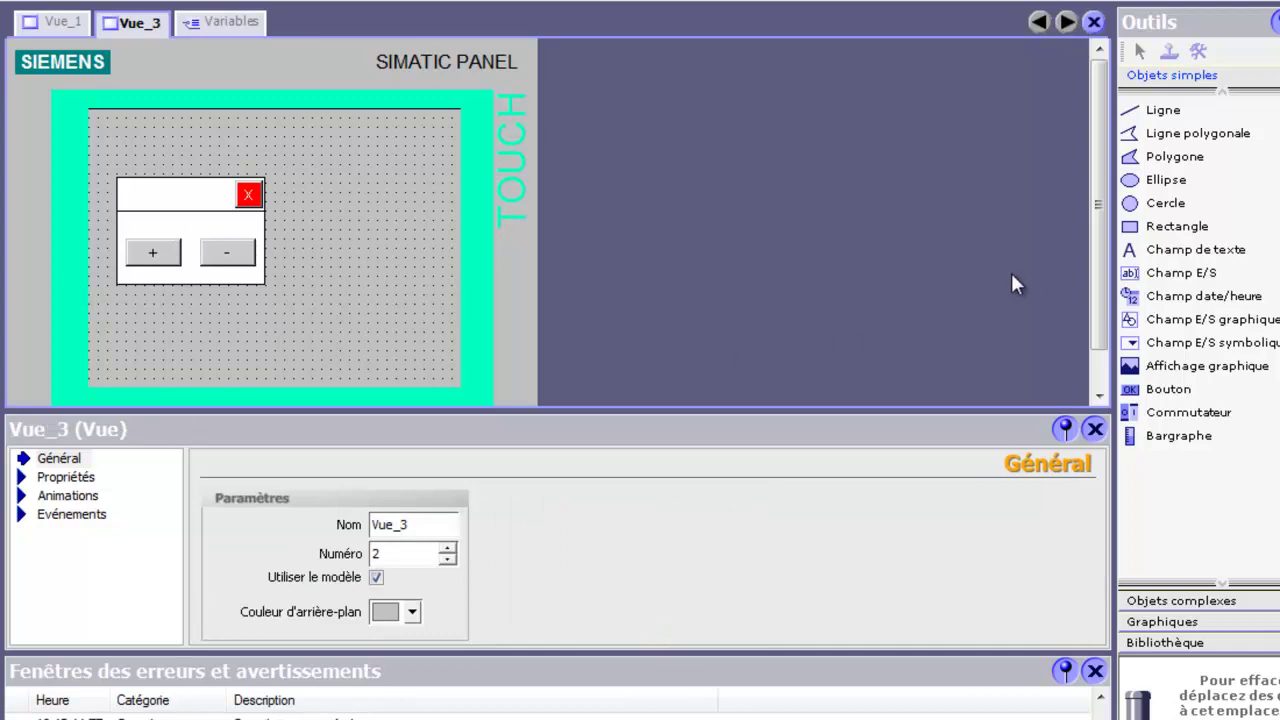
# Add a text field reading Contraste and position it in the title bar beside the X button.
pyautogui.moveTo(1195, 255); pyautogui.dragTo(145, 206)
pyautogui.doubleClick(228, 518)
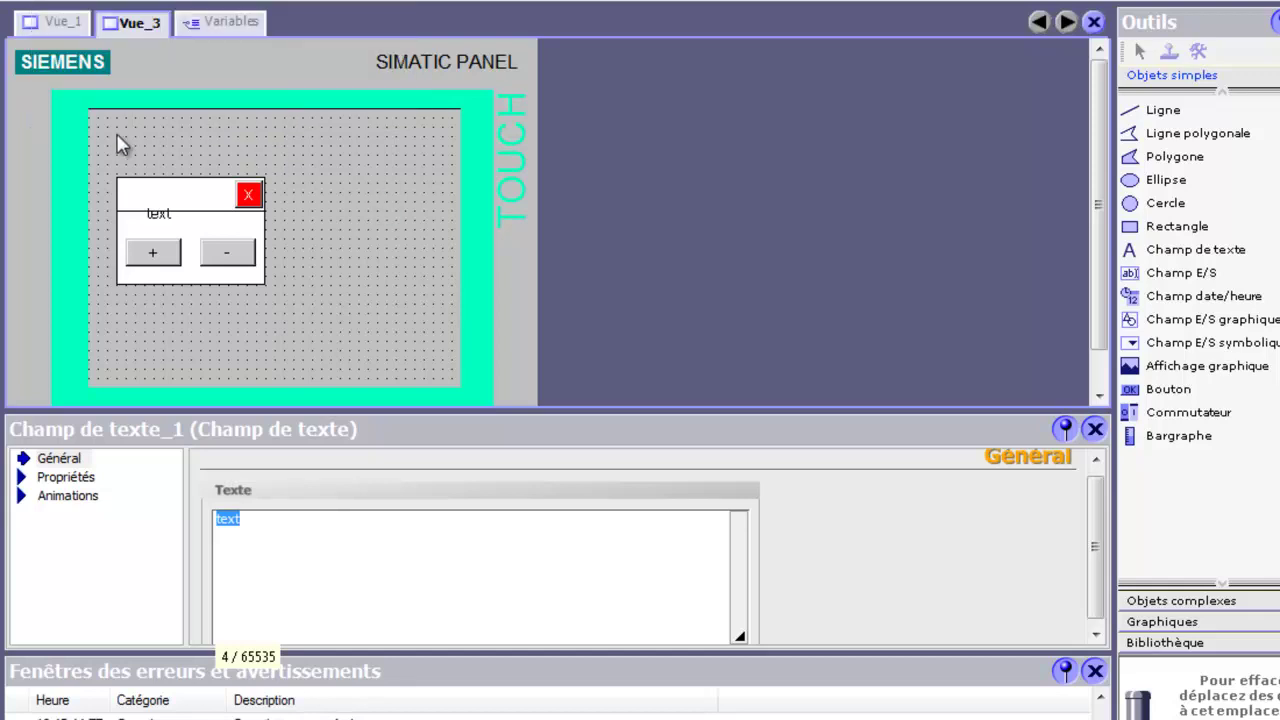
pyautogui.click(38, 22)
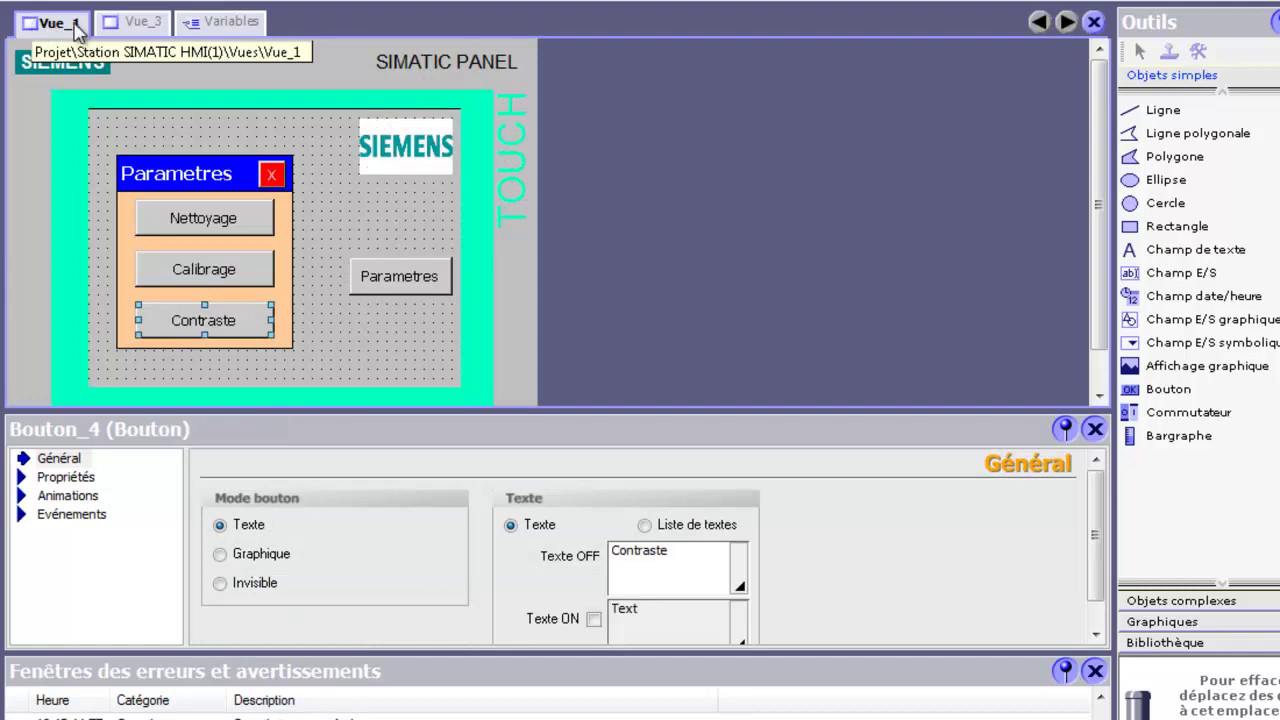
pyautogui.click(135, 22)
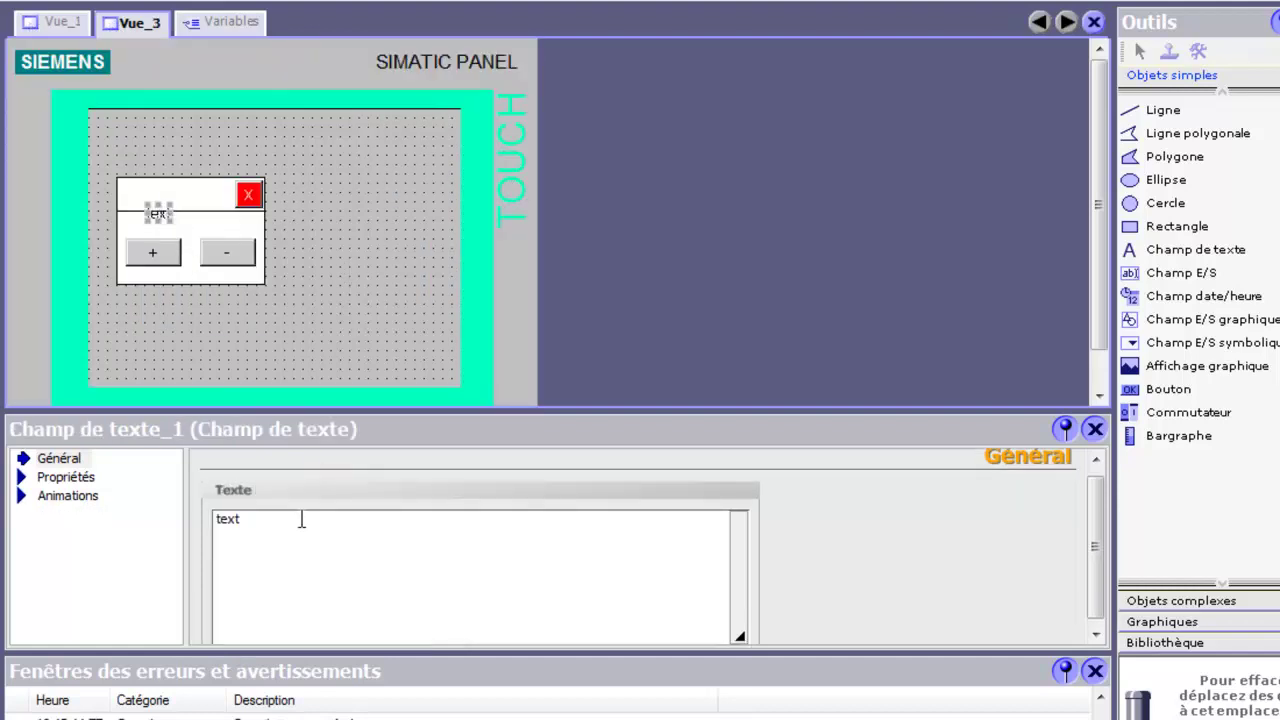
pyautogui.doubleClick(298, 511)
pyautogui.write('Con')
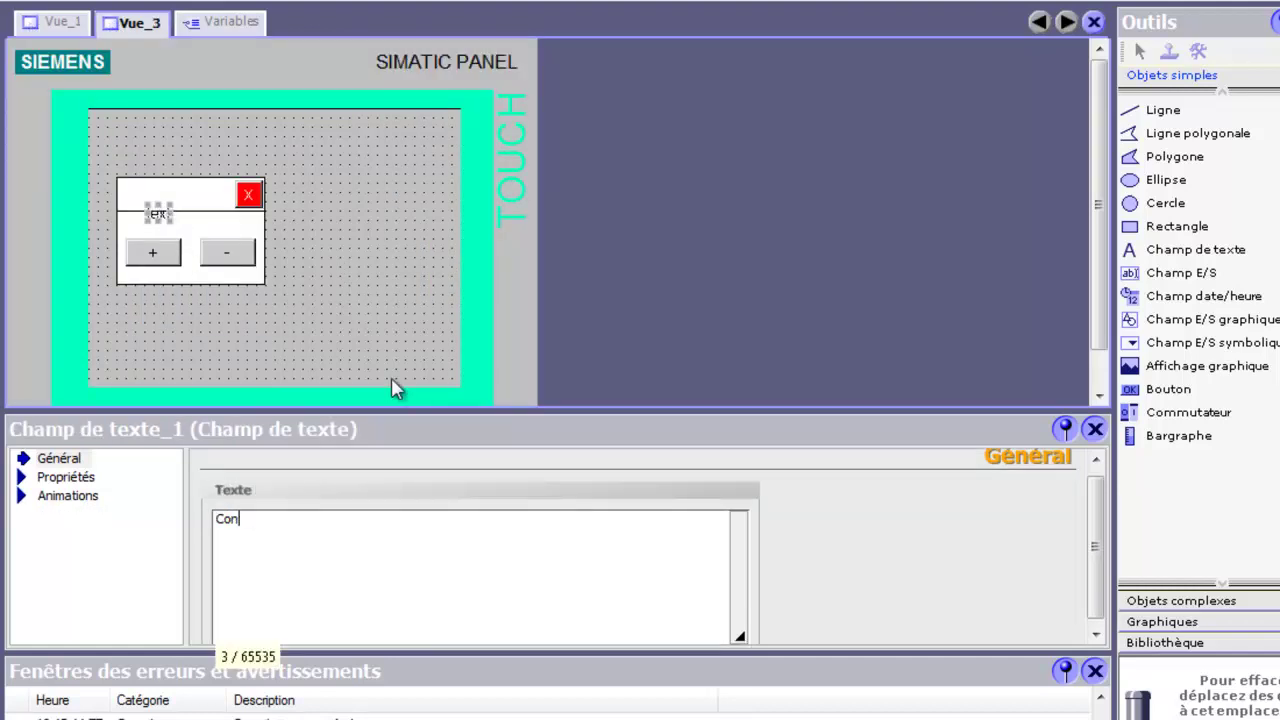
pyautogui.write('traste')
pyautogui.click(351, 286)
pyautogui.moveTo(155, 218); pyautogui.dragTo(143, 205)
# Format the Contraste title text in white with the Tahoma font, bold (Gras), size 12.
pyautogui.click(70, 477)
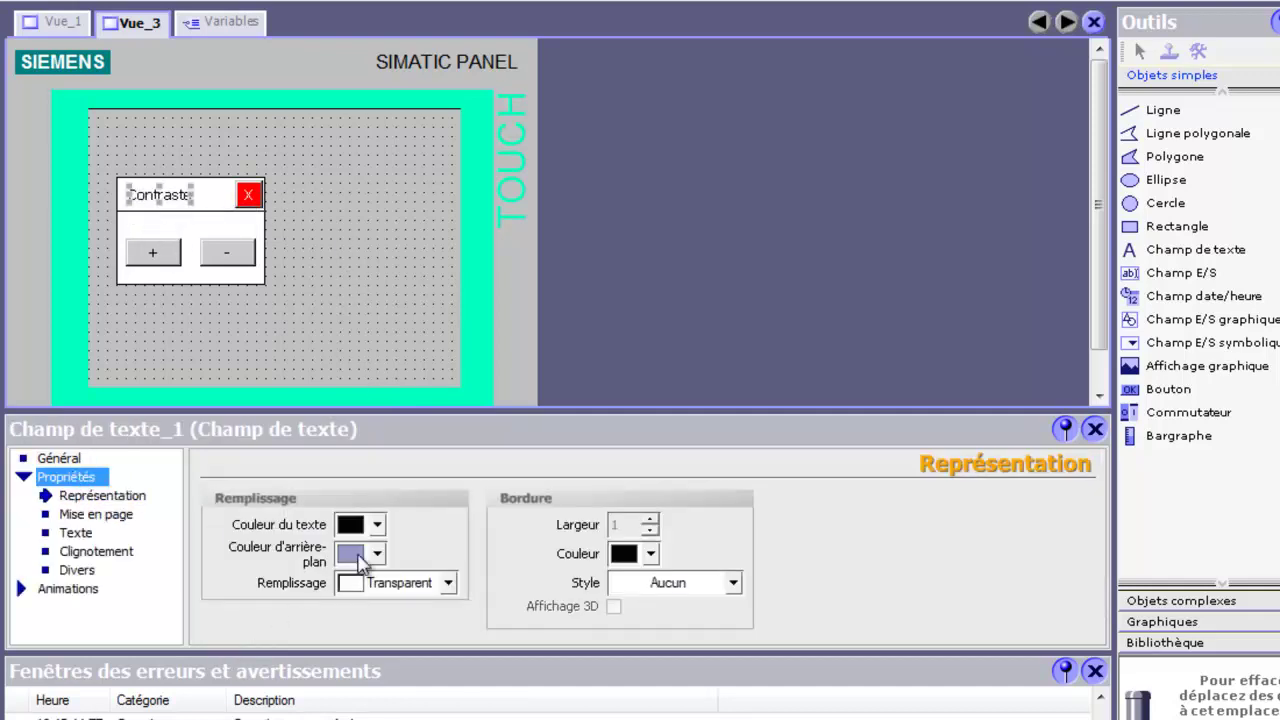
pyautogui.click(377, 524)
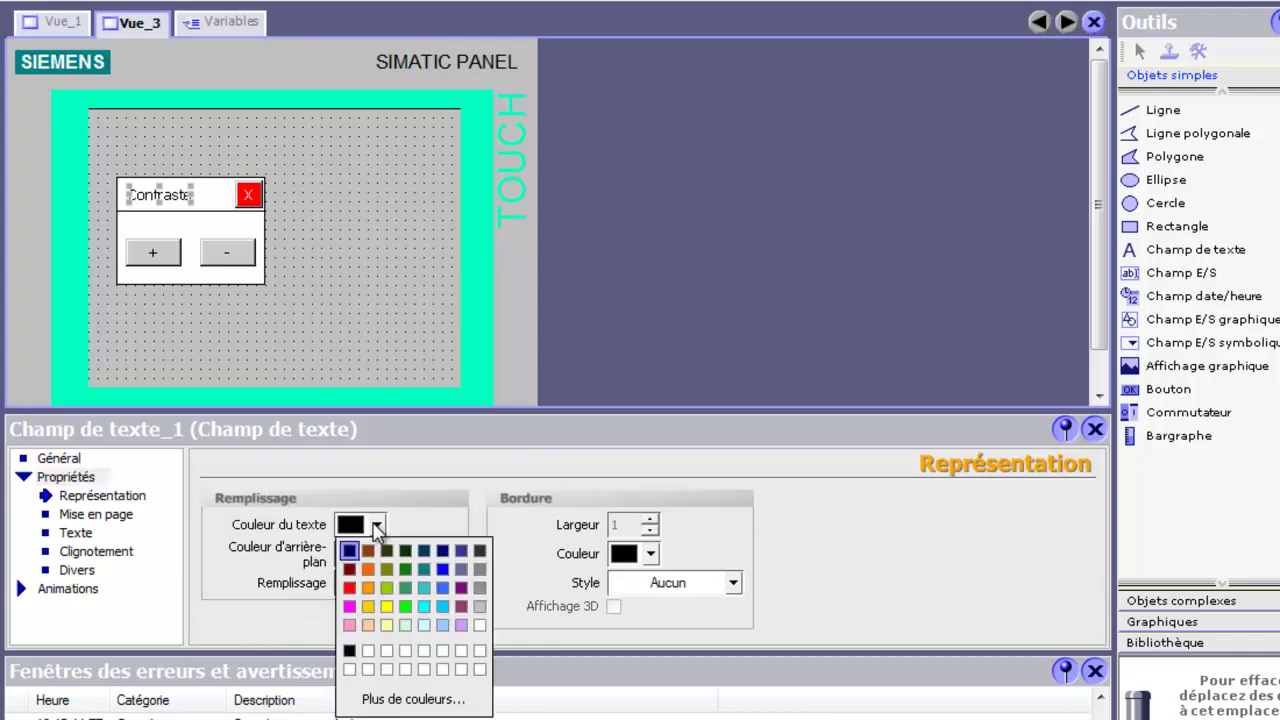
pyautogui.click(482, 623)
pyautogui.click(112, 532)
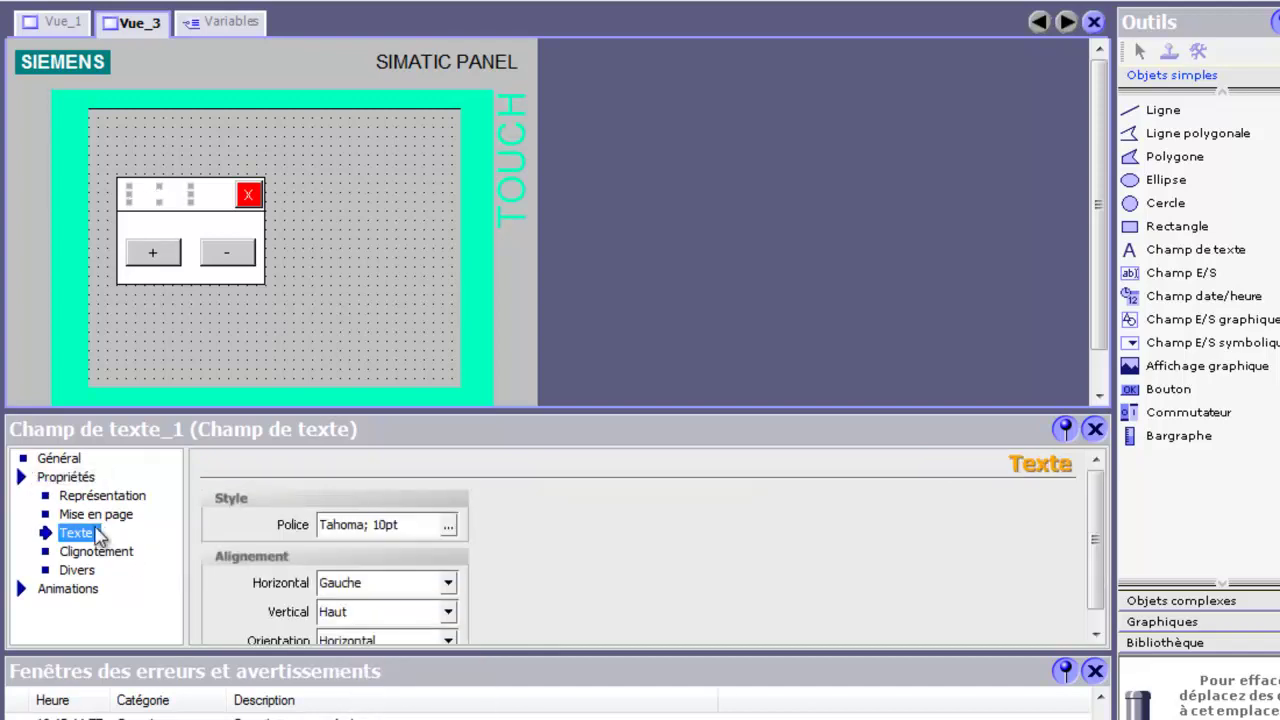
pyautogui.click(448, 525)
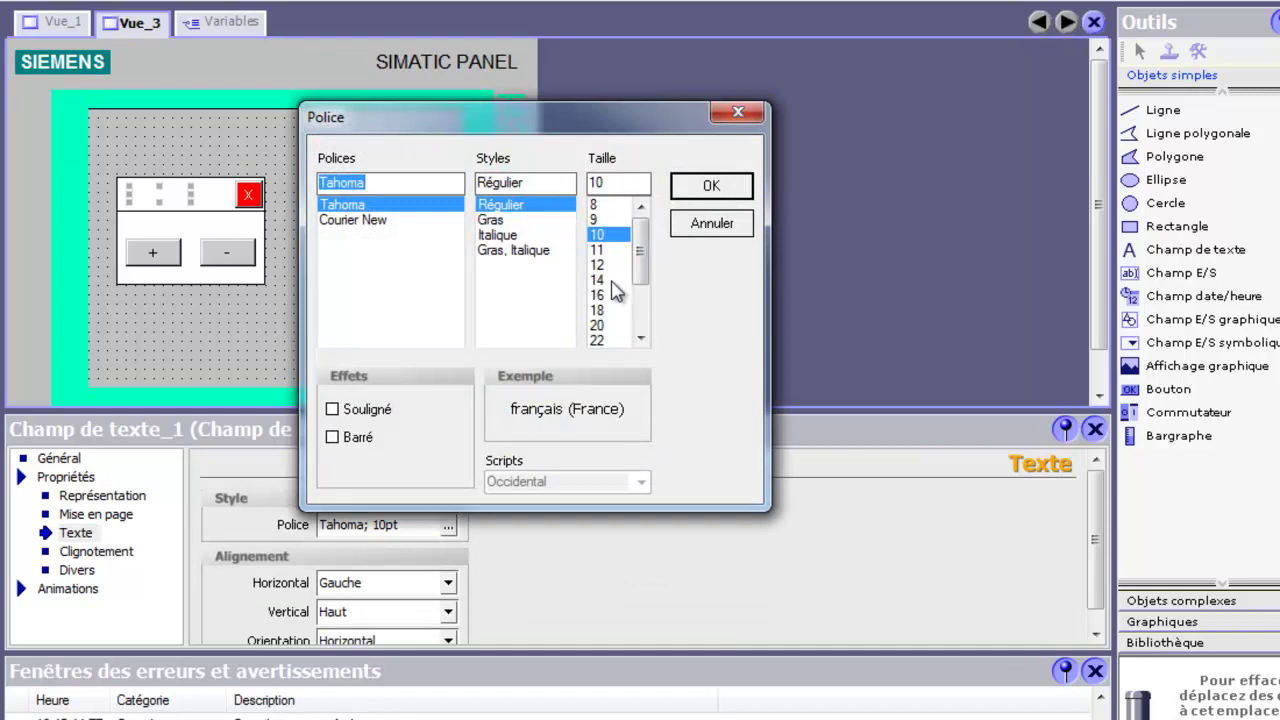
pyautogui.click(605, 280)
pyautogui.click(603, 264)
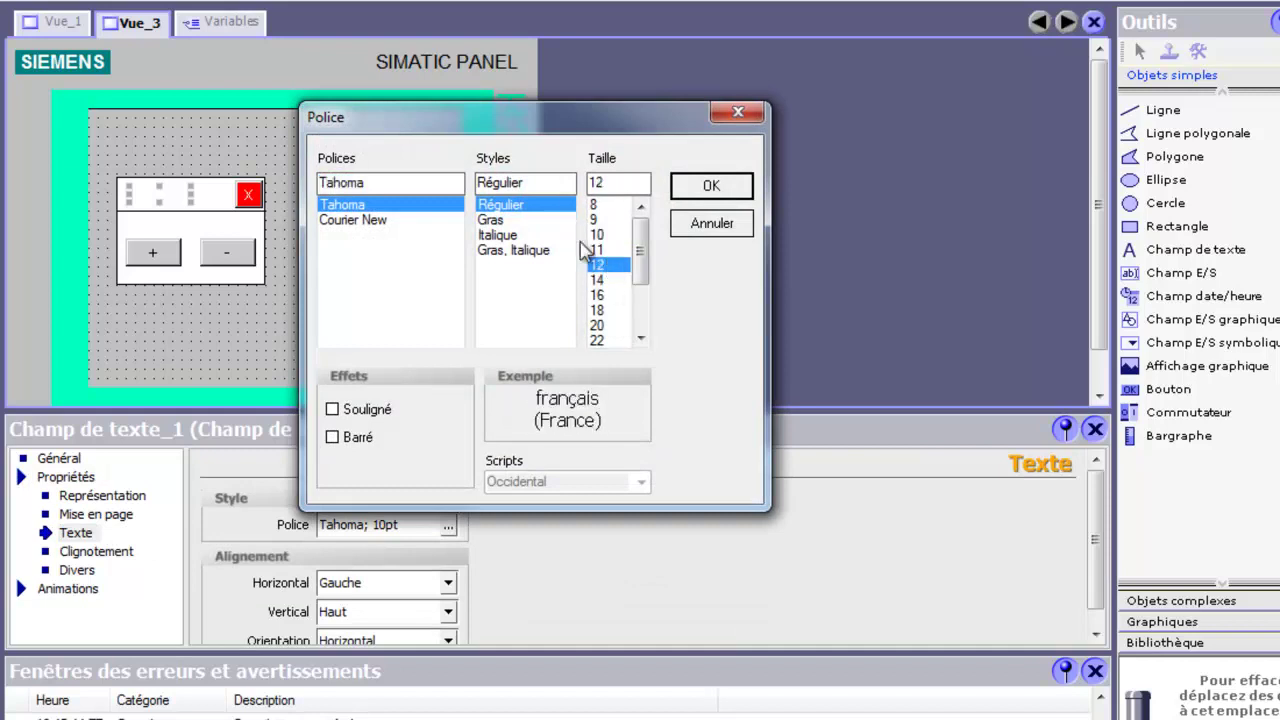
pyautogui.click(505, 219)
pyautogui.click(711, 186)
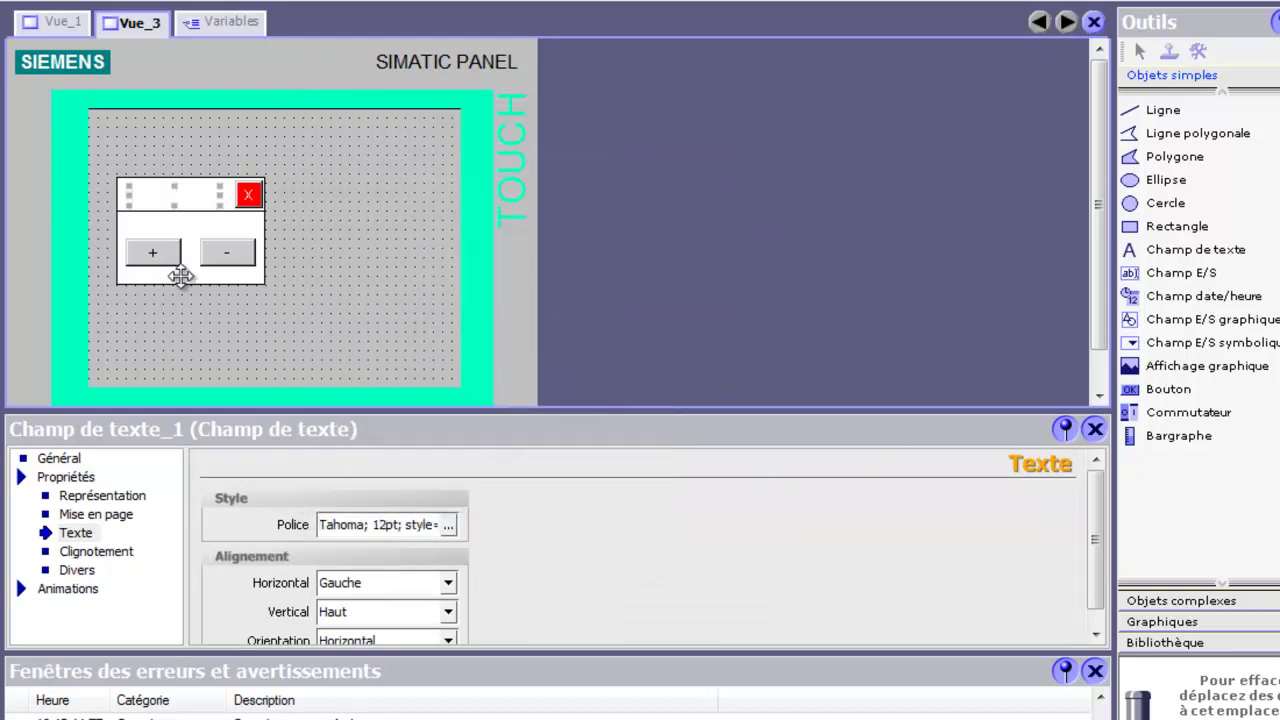
# Fill the title-bar rectangle with blue and the menu body rectangle with light orange.
pyautogui.click(122, 183)
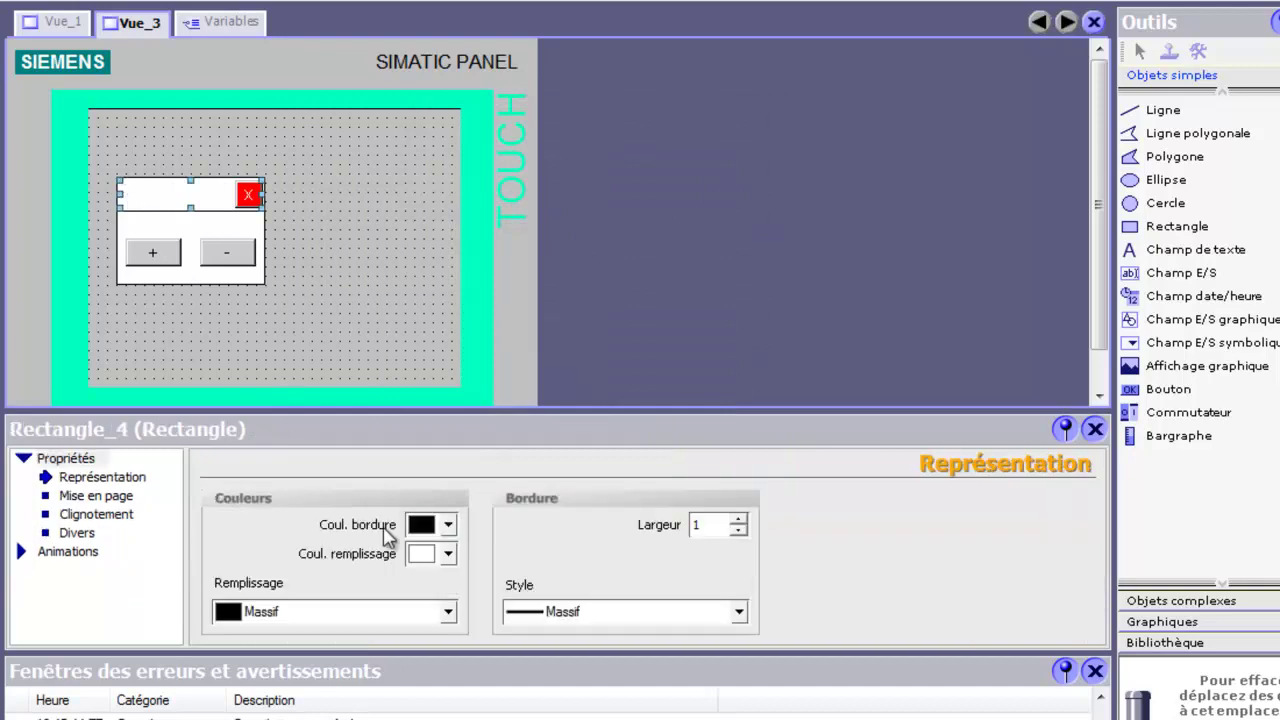
pyautogui.click(448, 553)
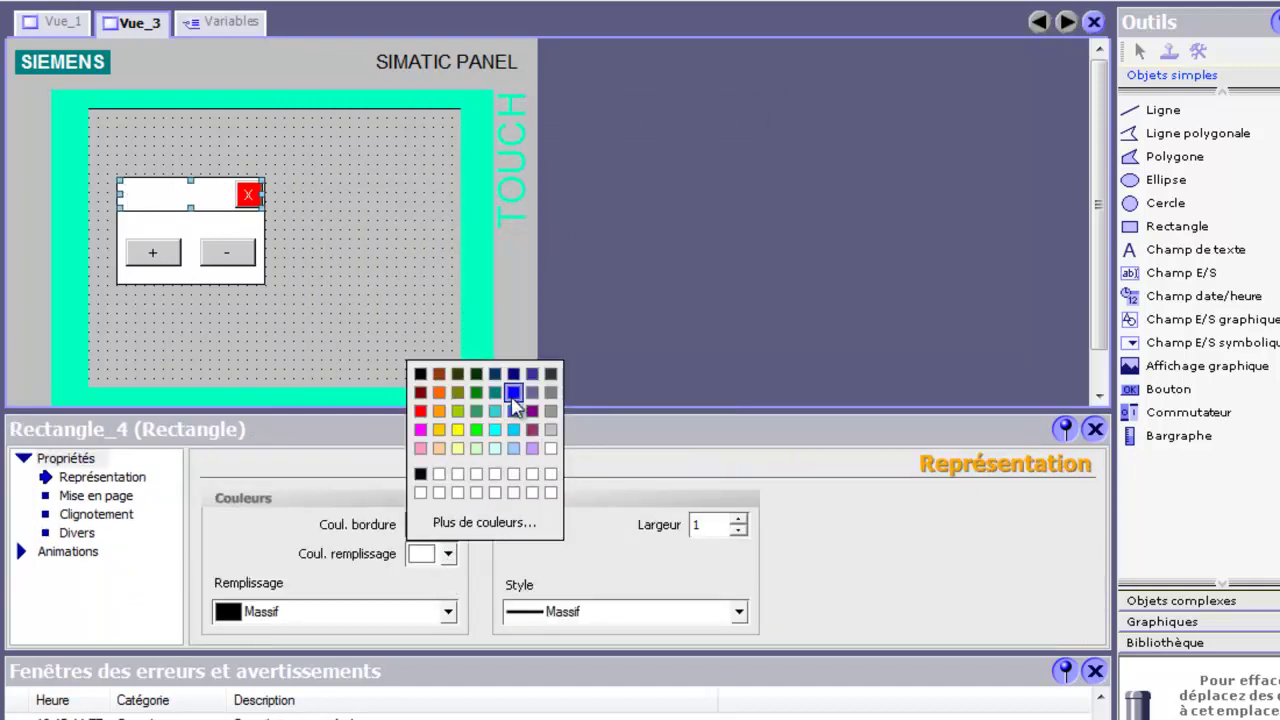
pyautogui.click(513, 392)
pyautogui.click(174, 276)
pyautogui.click(448, 553)
pyautogui.click(457, 448)
pyautogui.click(448, 553)
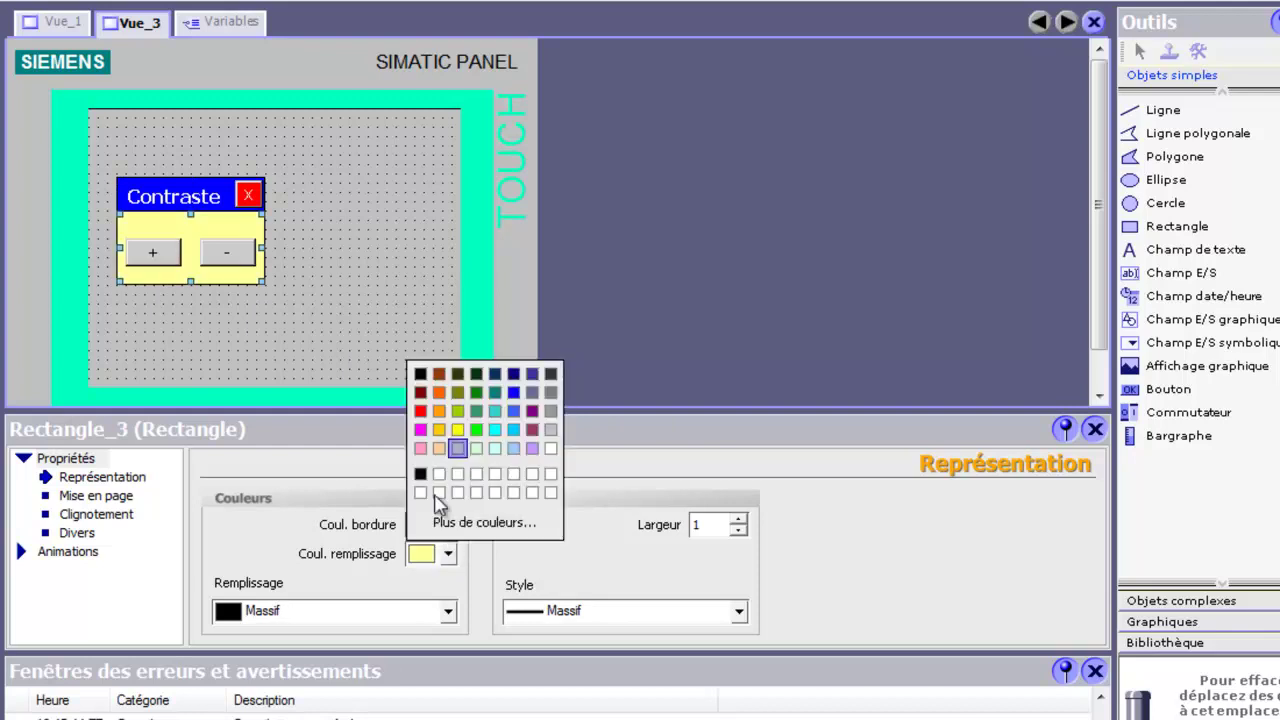
pyautogui.click(438, 448)
pyautogui.click(328, 333)
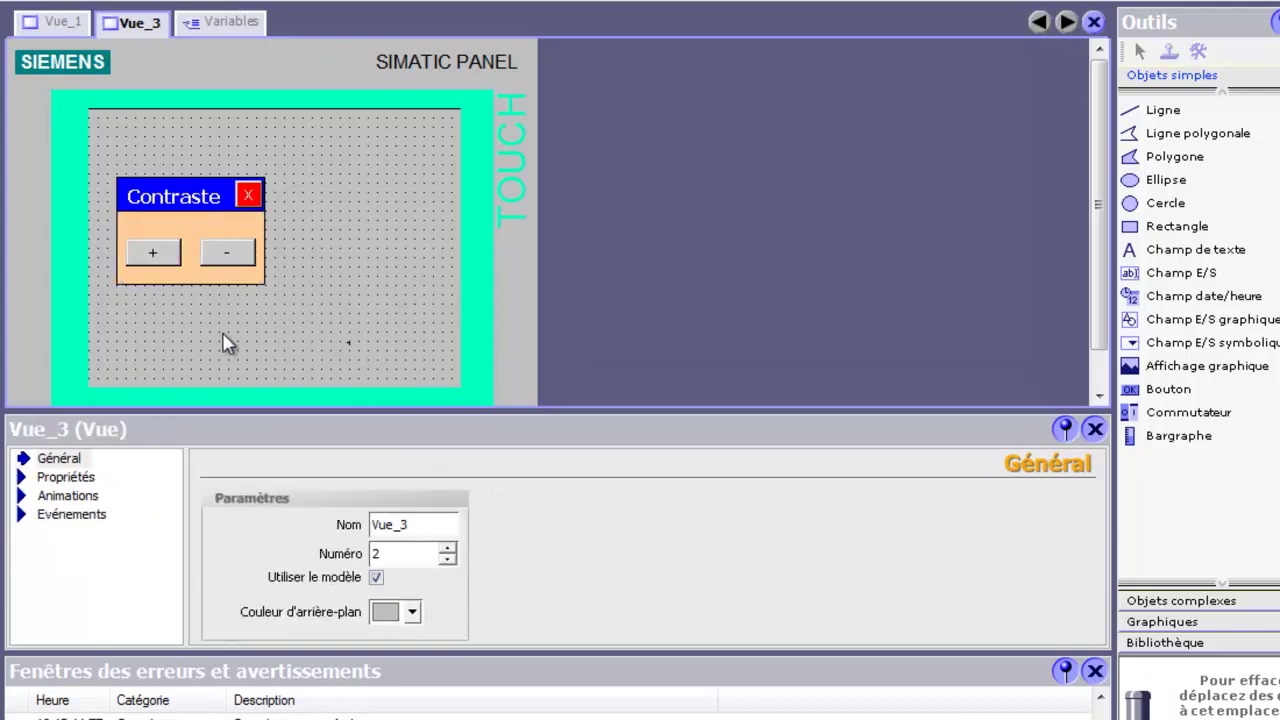
# Shorten the menu body rectangle by raising its lower edge to the bottom of the + and - buttons.
pyautogui.click(192, 250)
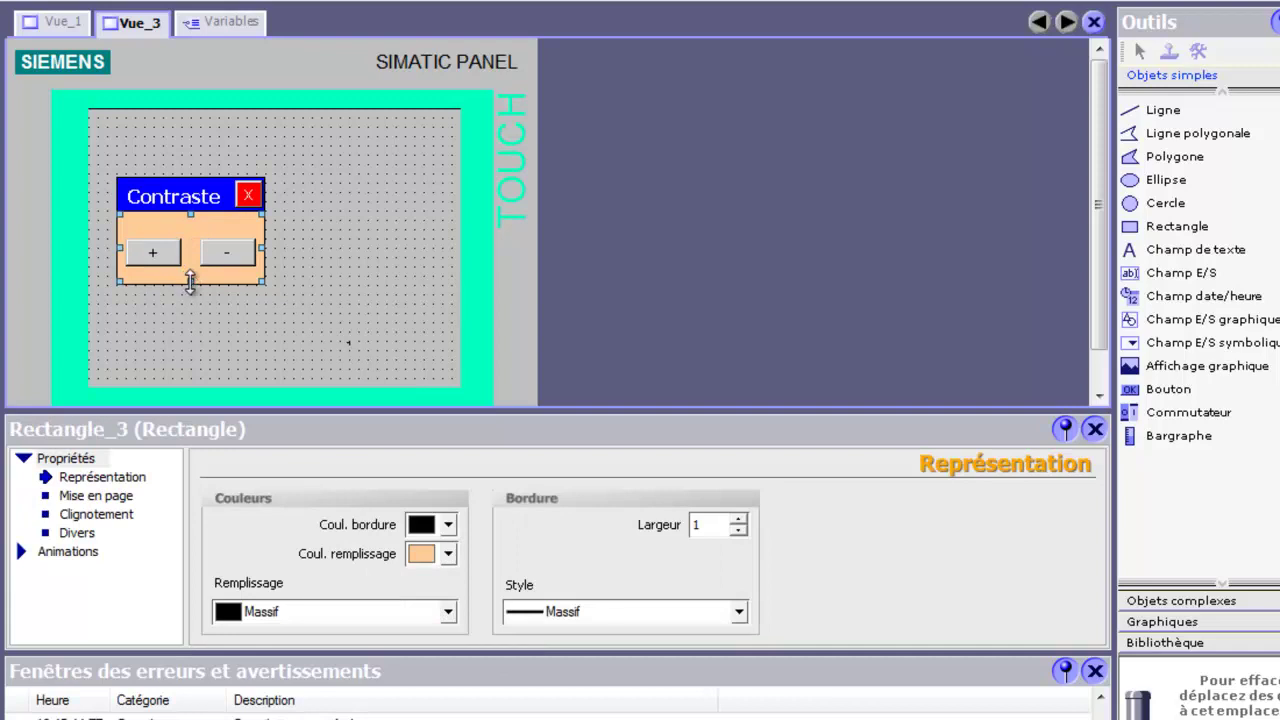
pyautogui.moveTo(190, 281); pyautogui.dragTo(190, 265)
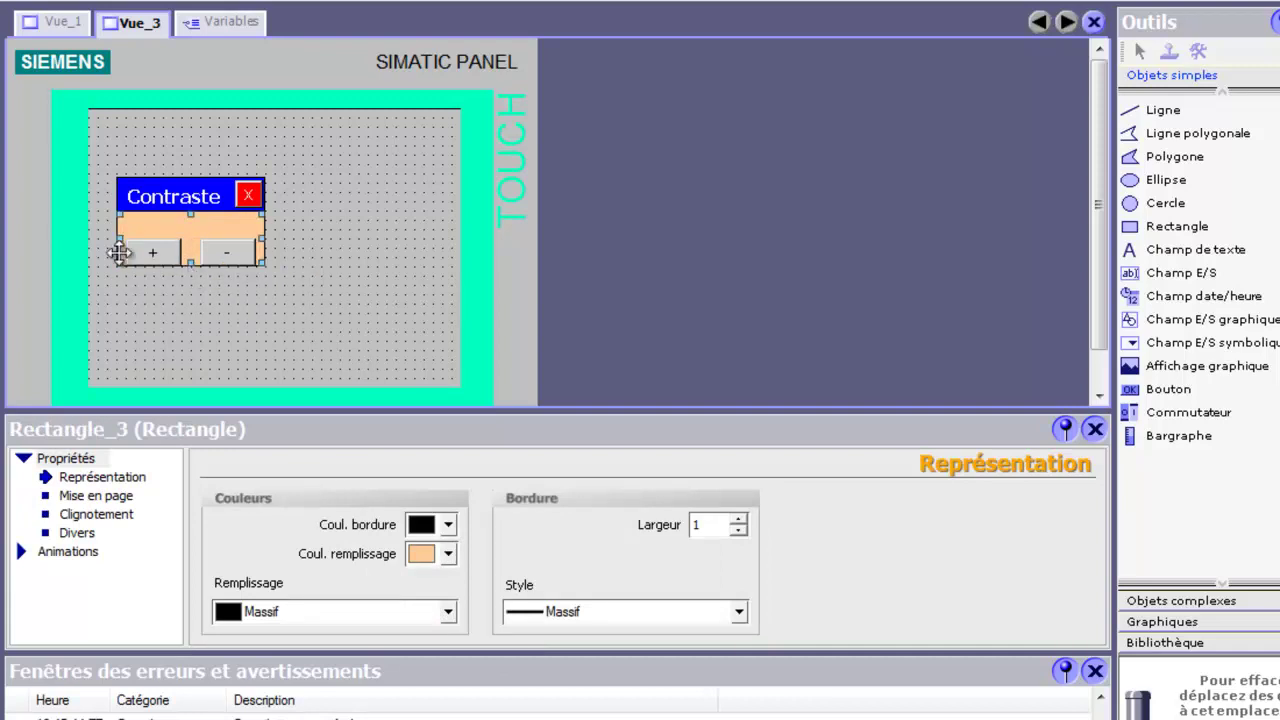
# Move the + and - buttons up together to centre them vertically in the orange Contraste menu body.
pyautogui.moveTo(99, 234); pyautogui.dragTo(323, 283)
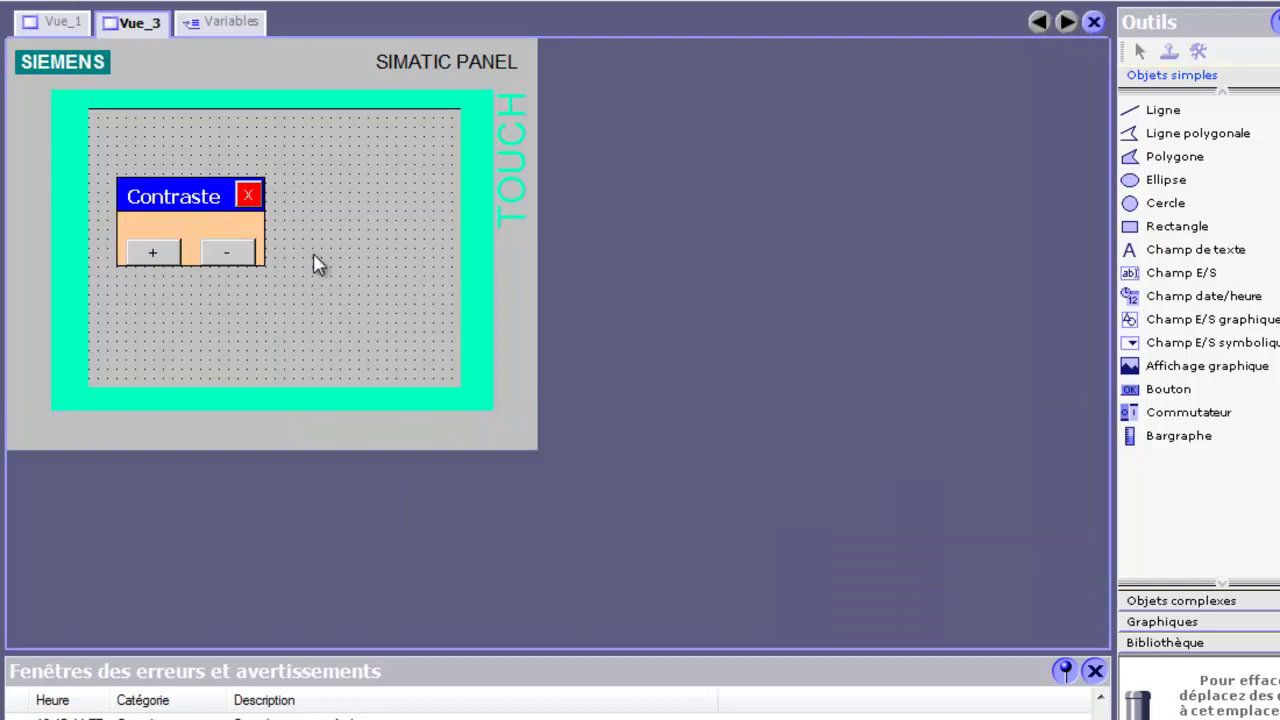
pyautogui.moveTo(102, 226); pyautogui.dragTo(318, 286)
pyautogui.press('Up')
pyautogui.press('Up')
pyautogui.press('Up')
pyautogui.press('Up')
pyautogui.press('Up')
pyautogui.press('Up')
pyautogui.press('Up')
pyautogui.press('Up')
pyautogui.press('Up')
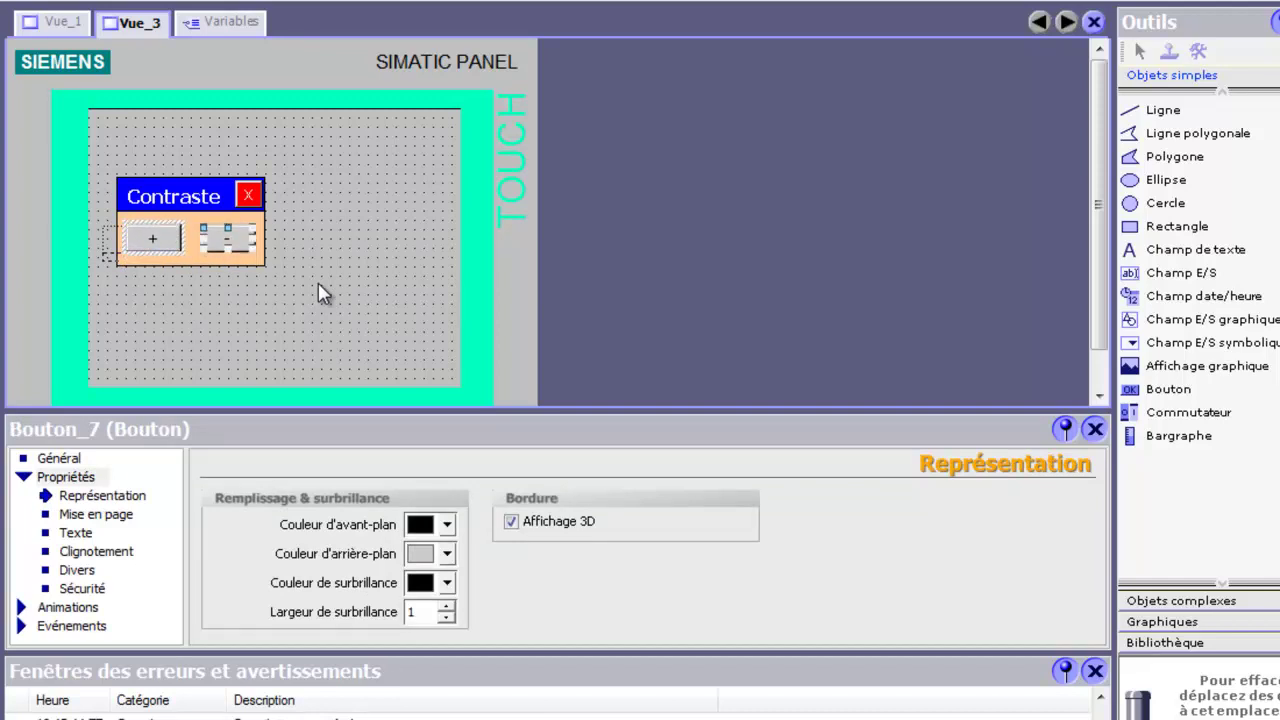
pyautogui.click(320, 293)
# Format the + button's text in the Tahoma font, bold (Gras), size 14.
pyautogui.click(140, 244)
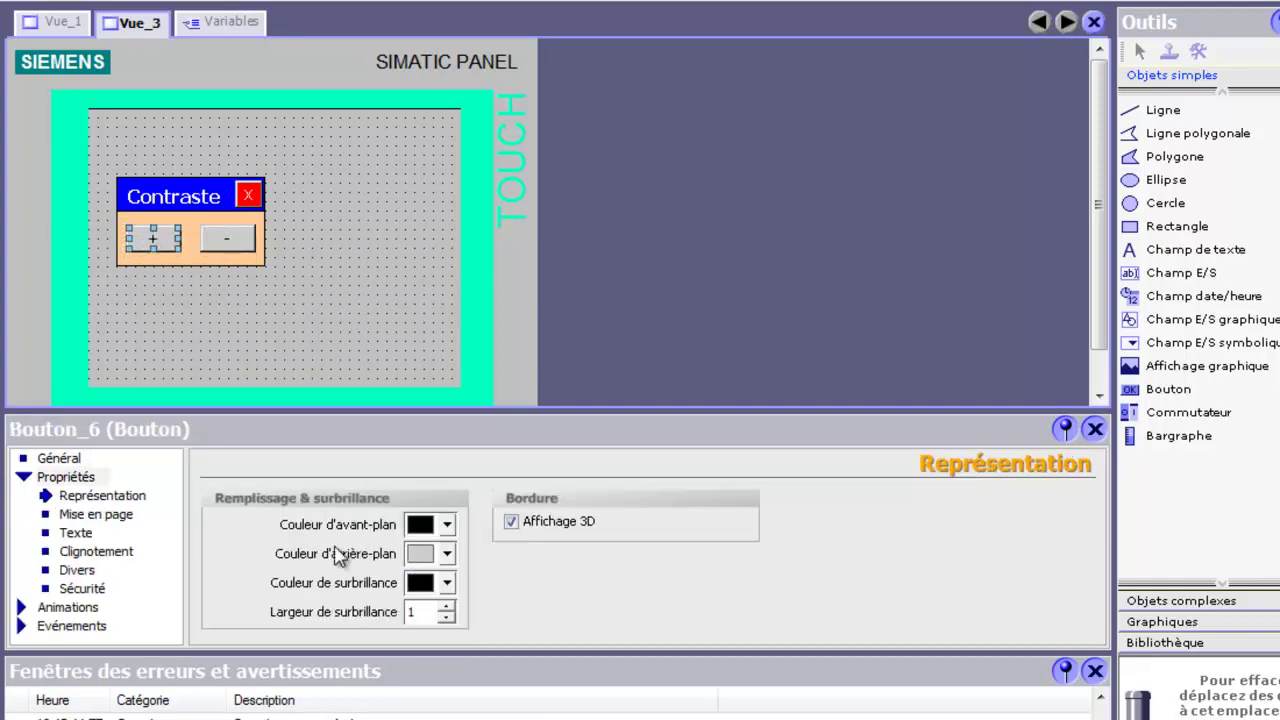
pyautogui.click(78, 533)
pyautogui.click(448, 530)
pyautogui.click(492, 219)
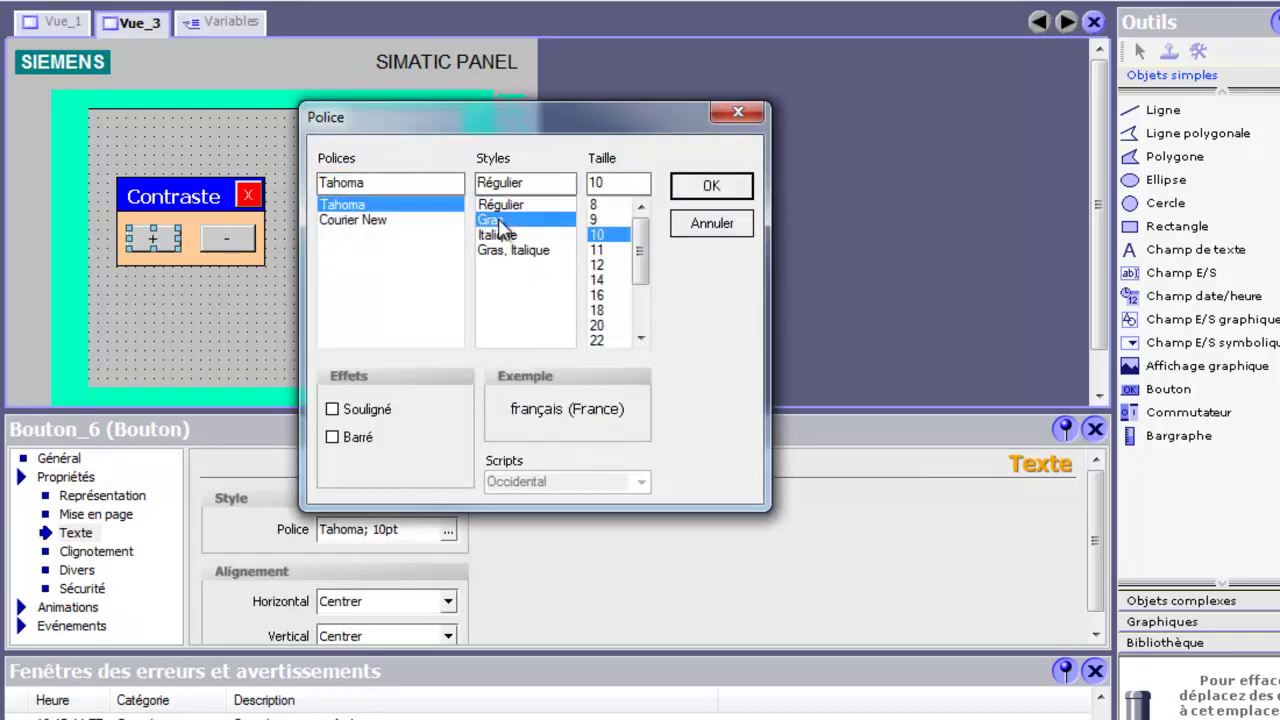
pyautogui.click(600, 280)
pyautogui.click(711, 186)
pyautogui.click(262, 285)
# Format the - button's text in the Tahoma font, bold (Gras), size 14.
pyautogui.click(228, 238)
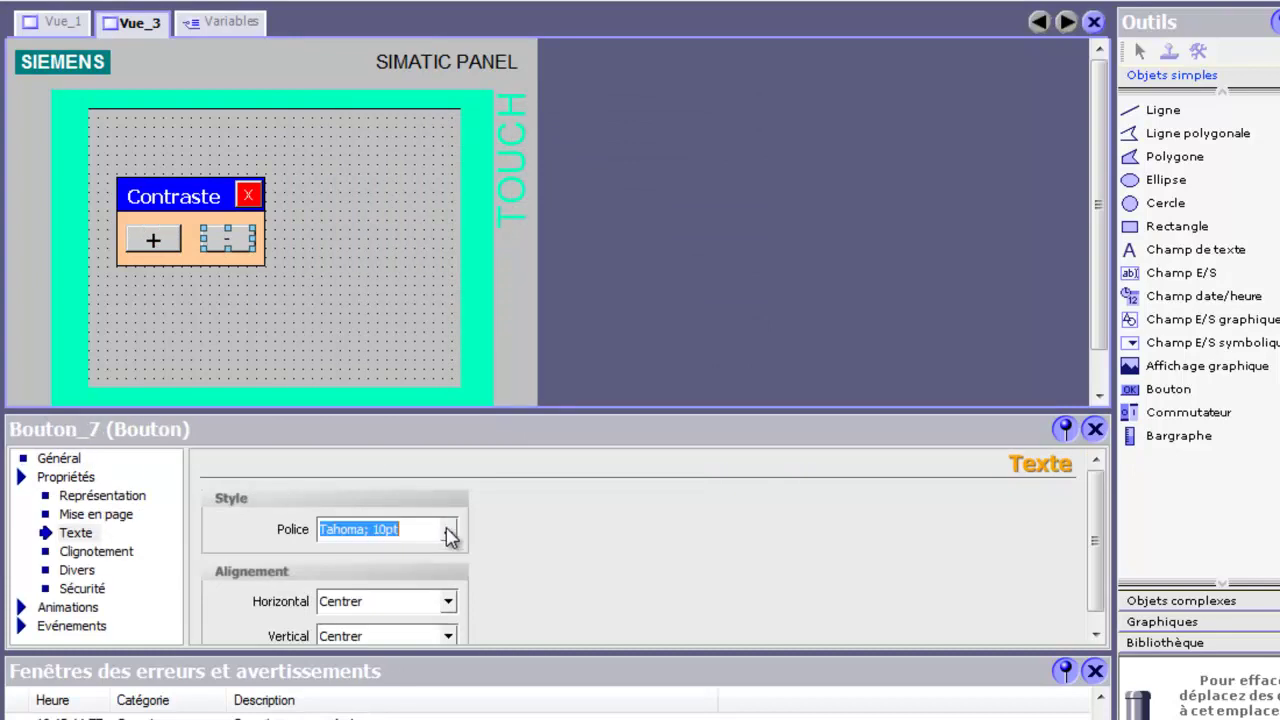
pyautogui.click(448, 530)
pyautogui.click(492, 222)
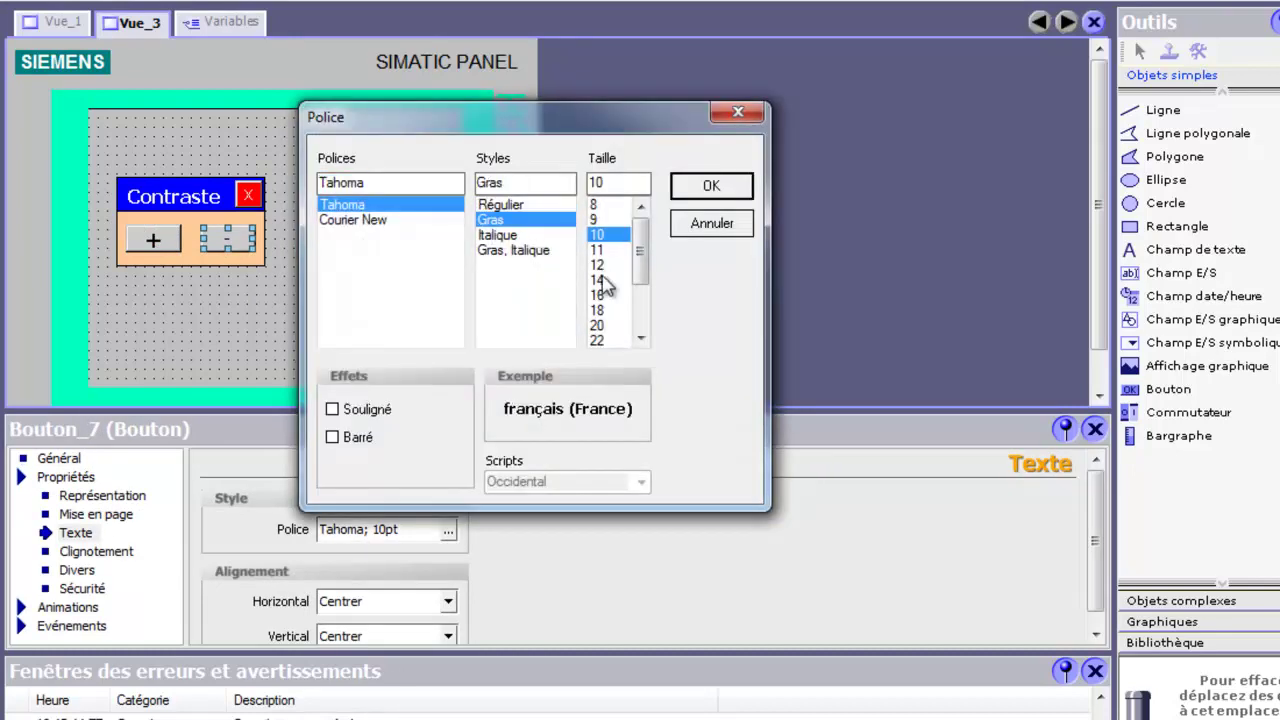
pyautogui.click(597, 280)
pyautogui.click(711, 186)
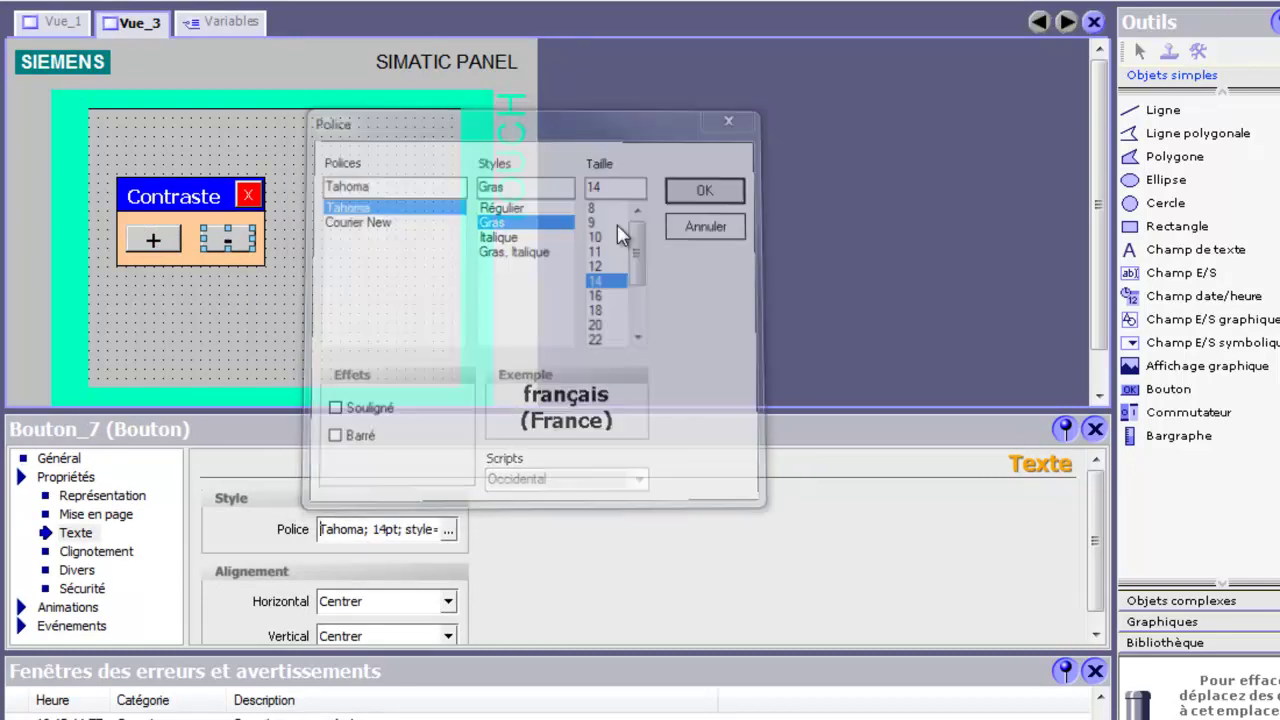
pyautogui.click(400, 303)
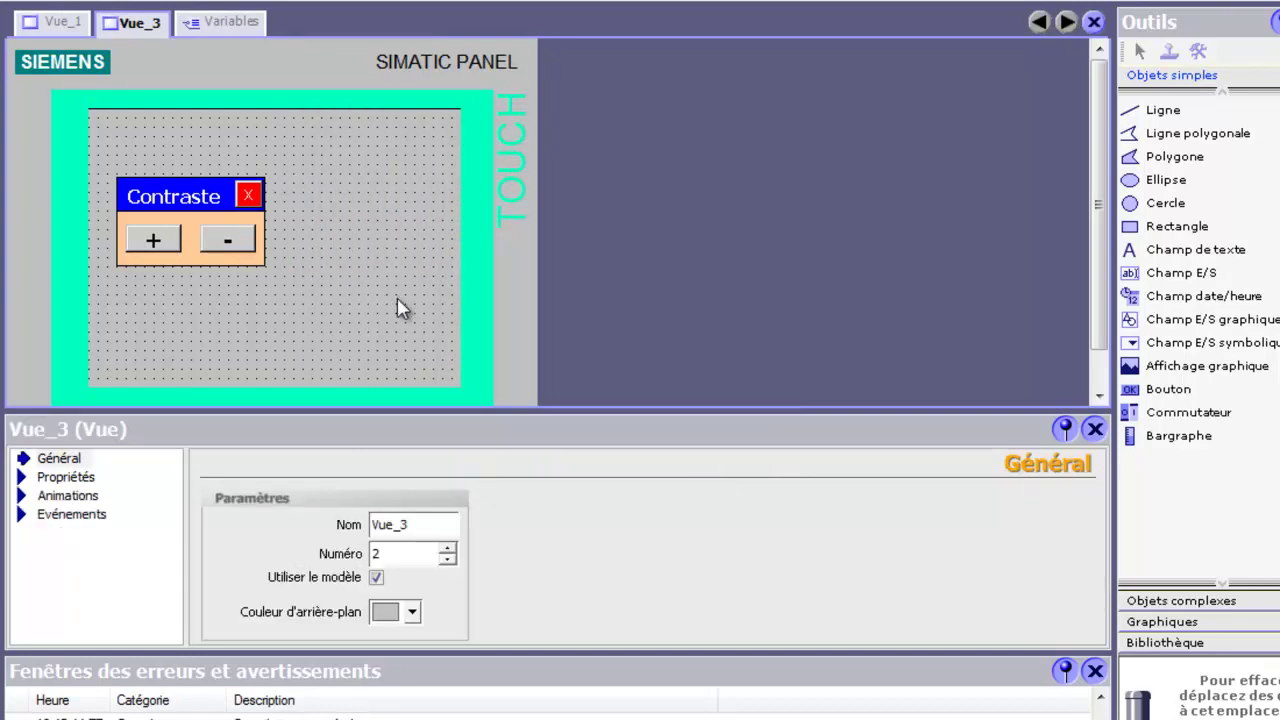
# Rename the internal Bool variable Variable_1 as faceplate parametres.
pyautogui.click(230, 22)
pyautogui.click(63, 109)
pyautogui.click(63, 109)
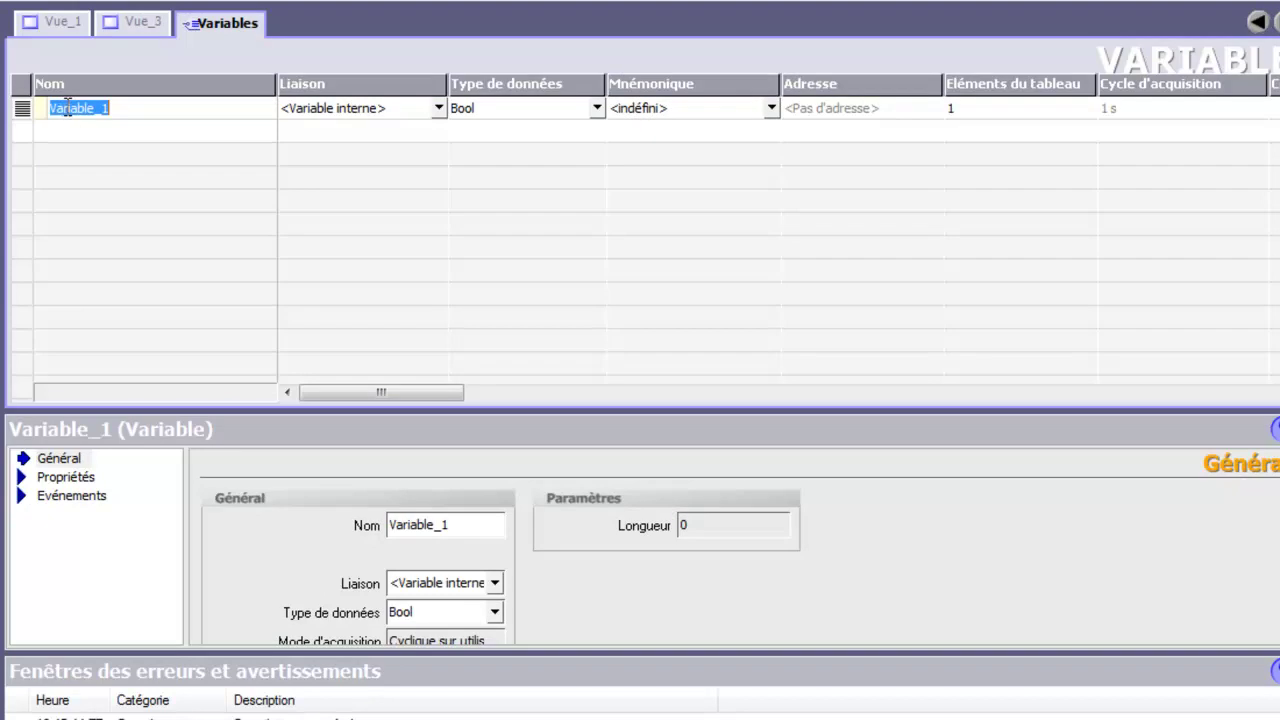
pyautogui.write('f')
# Add a second internal Bool variable below faceplate parametres and name it faceplate contraste.
pyautogui.click(27, 133)
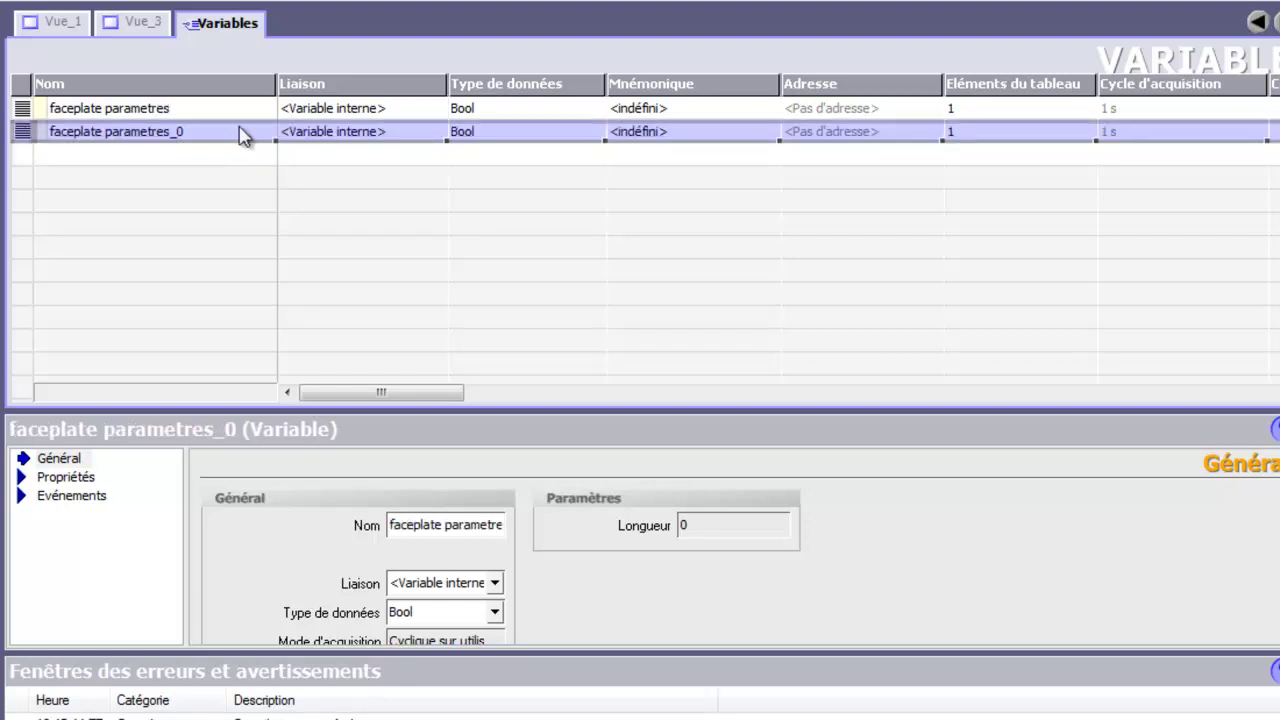
pyautogui.click(214, 134)
pyautogui.click(200, 131)
pyautogui.click(200, 131)
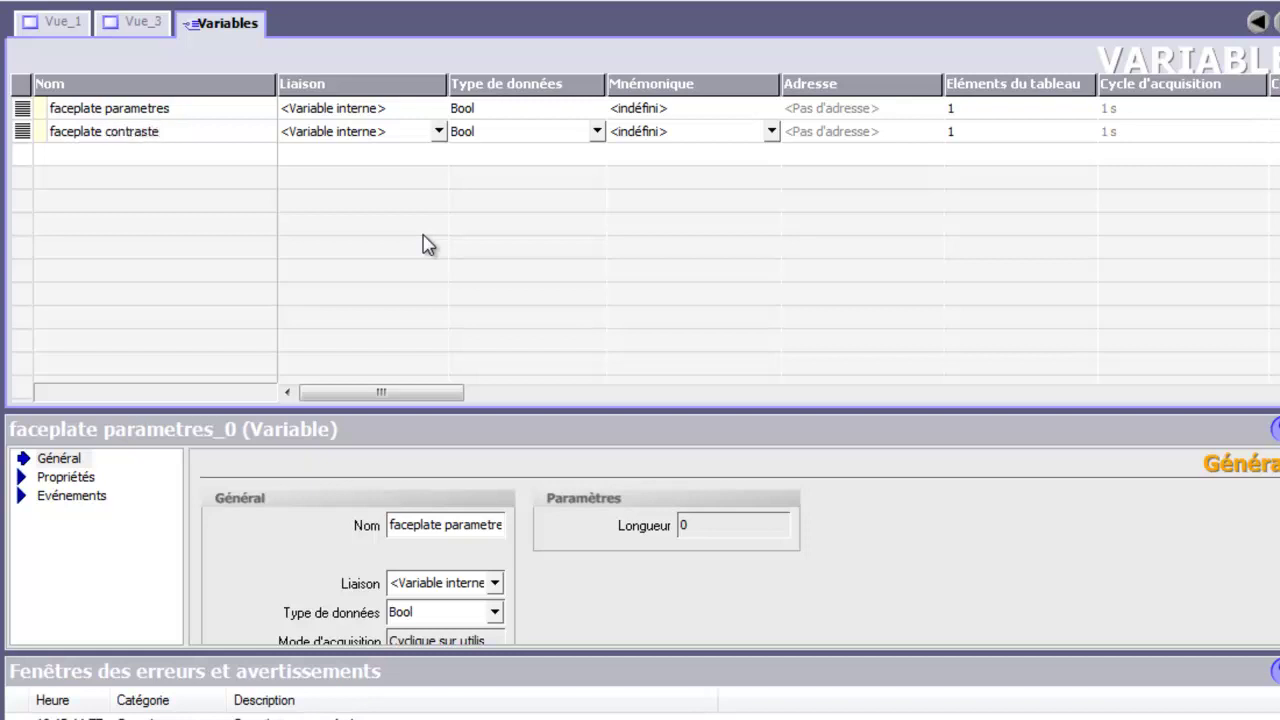
# Enable a Visibilité animation for all Contraste window objects in Vue_3, using type Bit, variable faceplate contraste and object state Visibles.
pyautogui.click(138, 33)
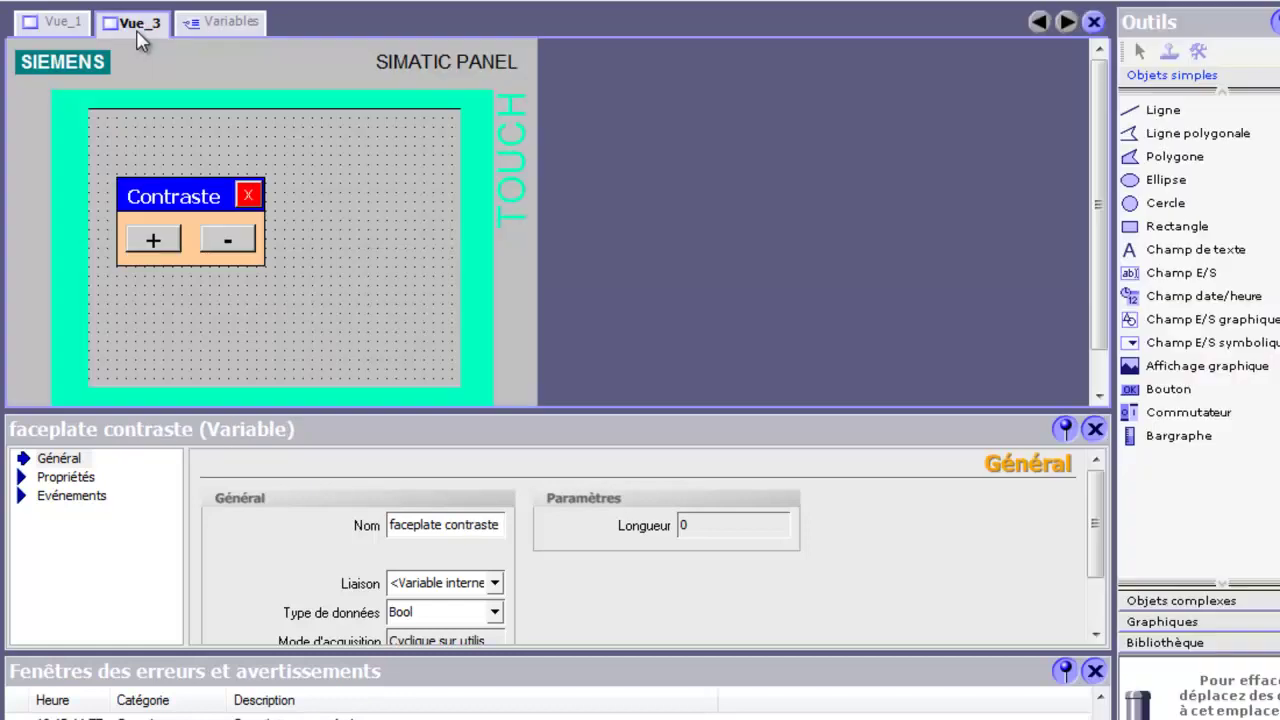
pyautogui.click(71, 33)
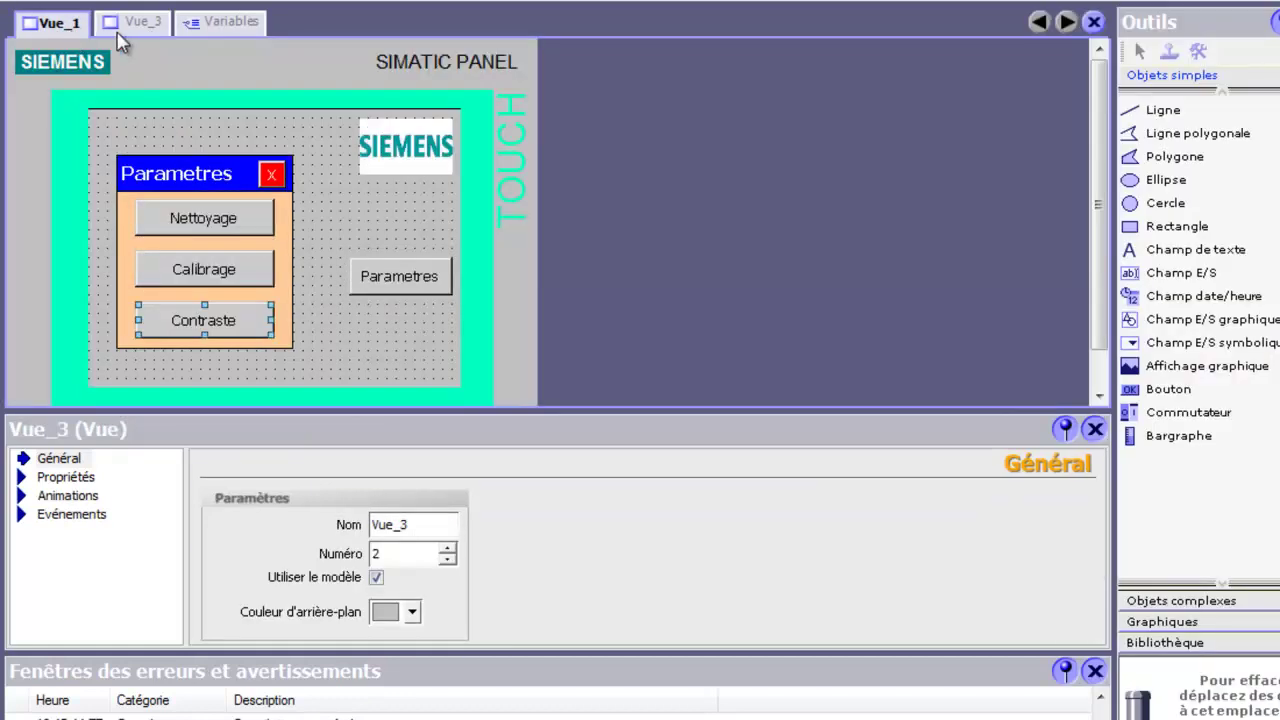
pyautogui.click(140, 28)
pyautogui.moveTo(103, 150); pyautogui.dragTo(323, 314)
pyautogui.click(45, 607)
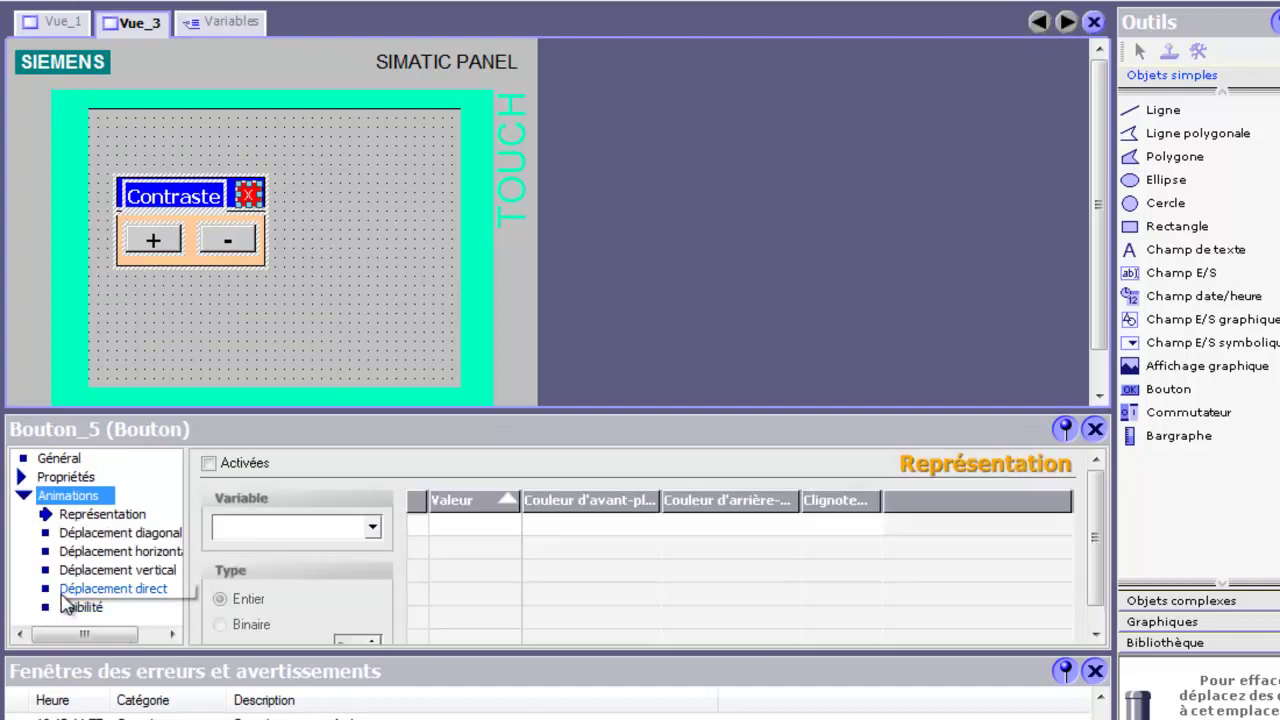
pyautogui.click(62, 610)
pyautogui.click(236, 465)
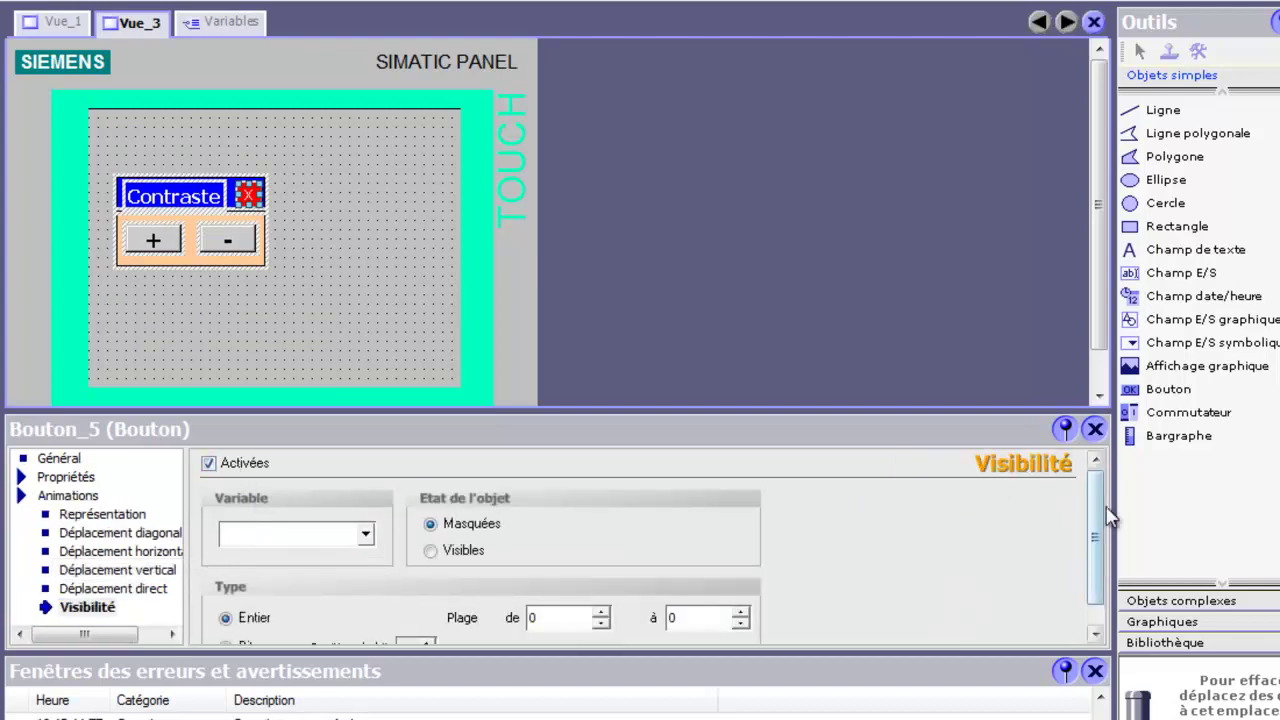
pyautogui.moveTo(1090, 534); pyautogui.dragTo(1092, 550)
pyautogui.click(245, 622)
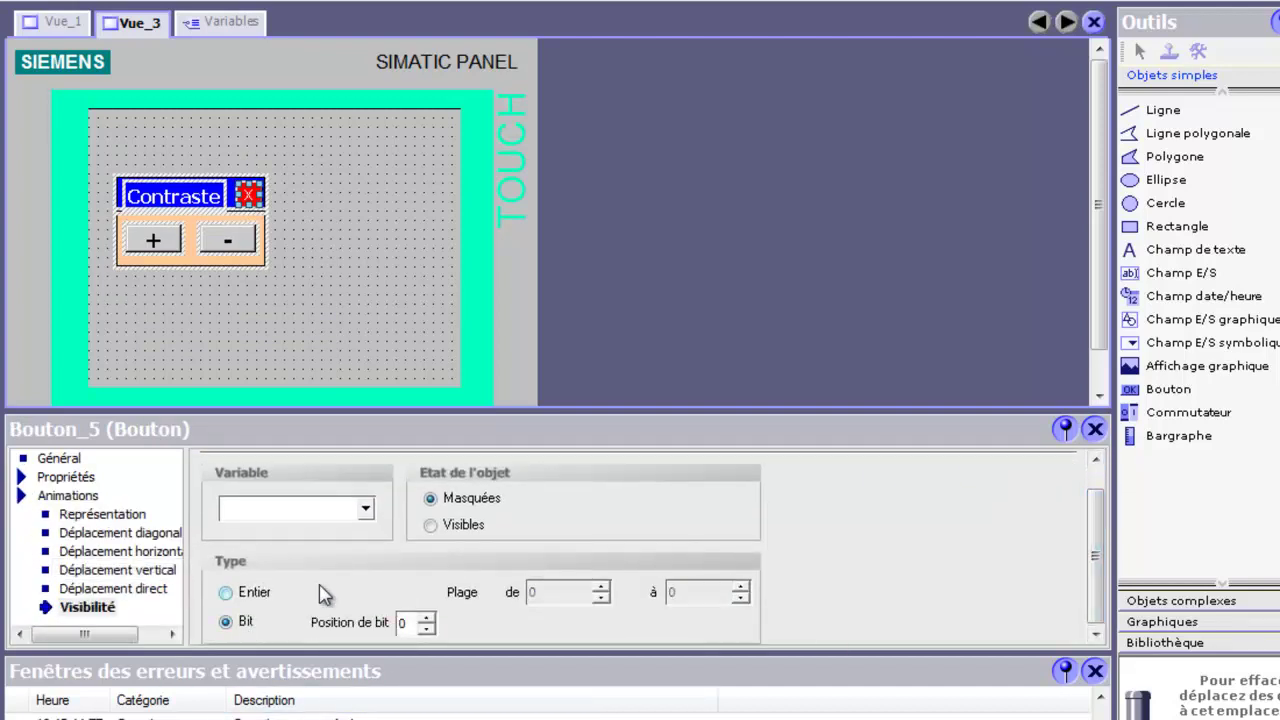
pyautogui.click(366, 509)
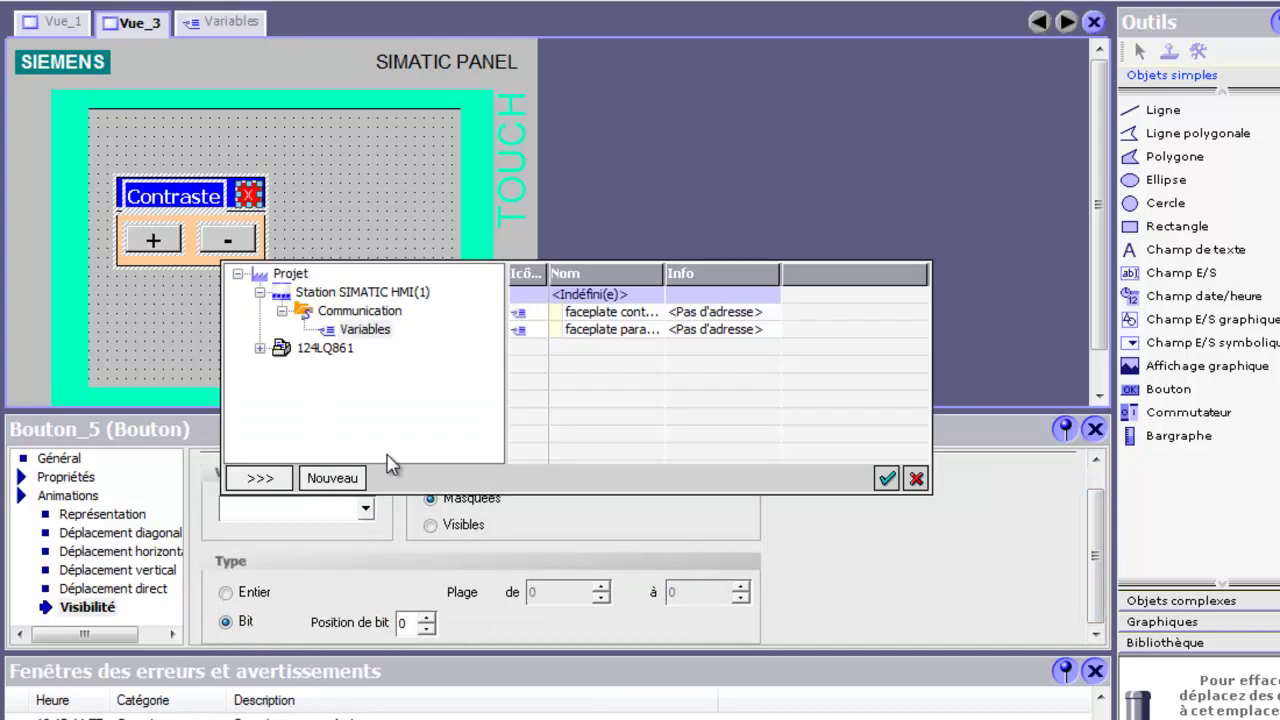
pyautogui.click(635, 314)
pyautogui.click(886, 478)
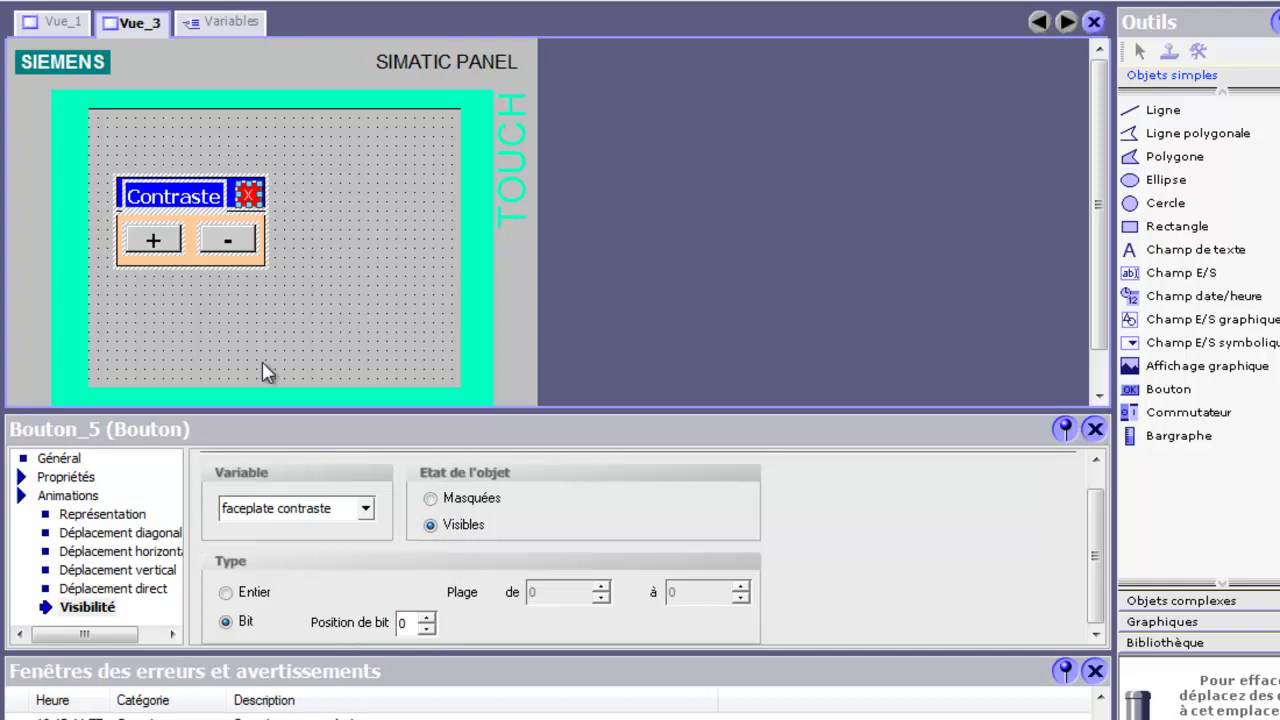
# Transfer all Contraste window objects from Vue_3 to Vue_1 and place them below the Parametres opening button.
pyautogui.click(313, 233)
pyautogui.moveTo(99, 153); pyautogui.dragTo(311, 292)
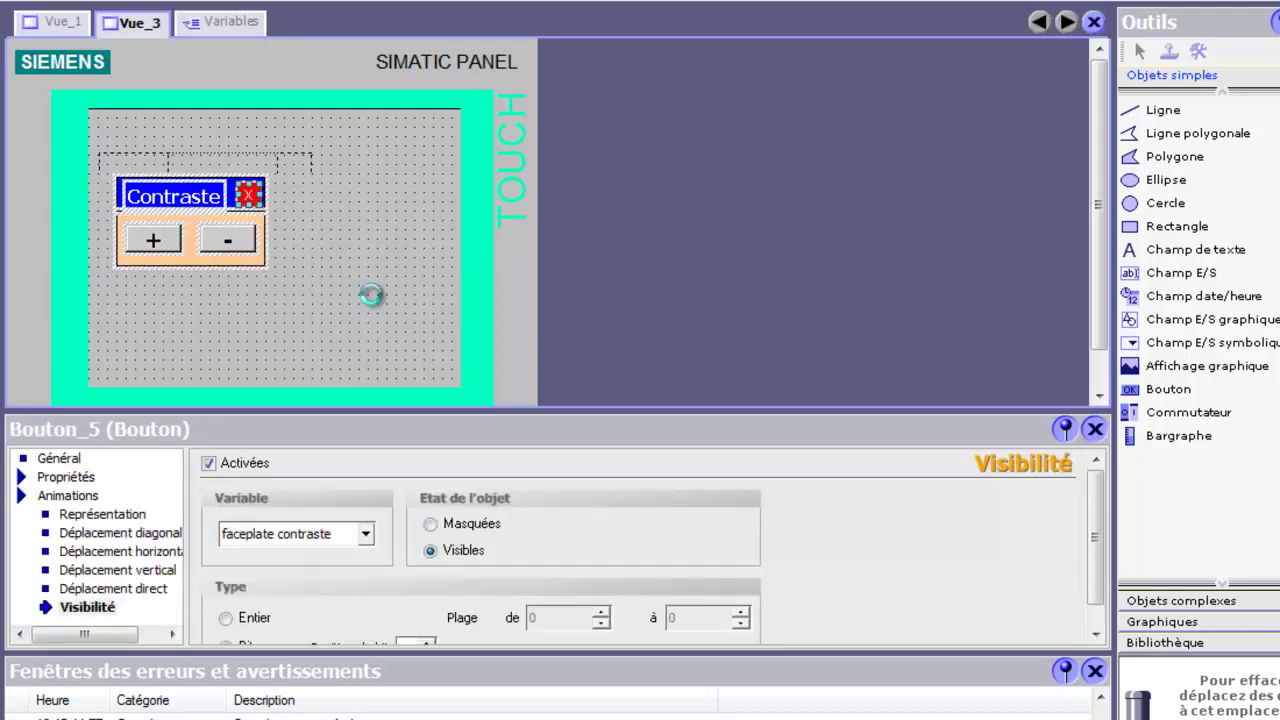
pyautogui.press('Delete')
pyautogui.click(38, 23)
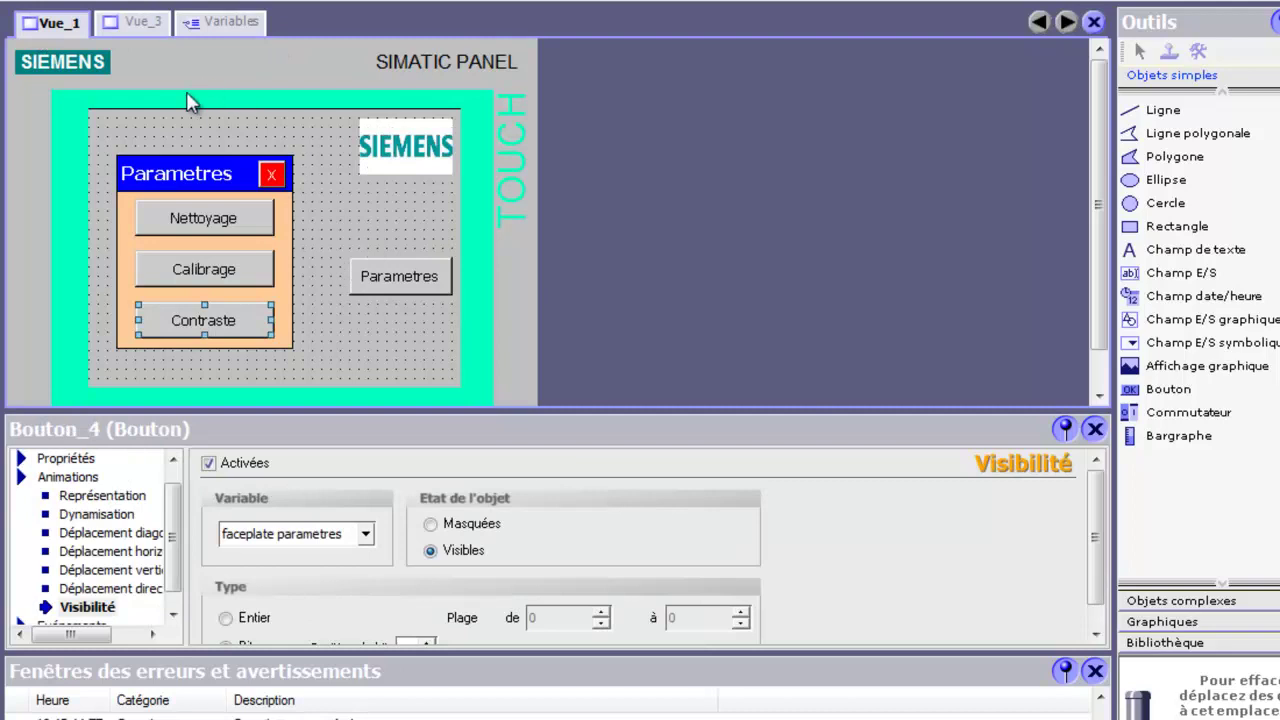
pyautogui.hotkey('ctrl', 'v')
pyautogui.moveTo(140, 162); pyautogui.dragTo(357, 325)
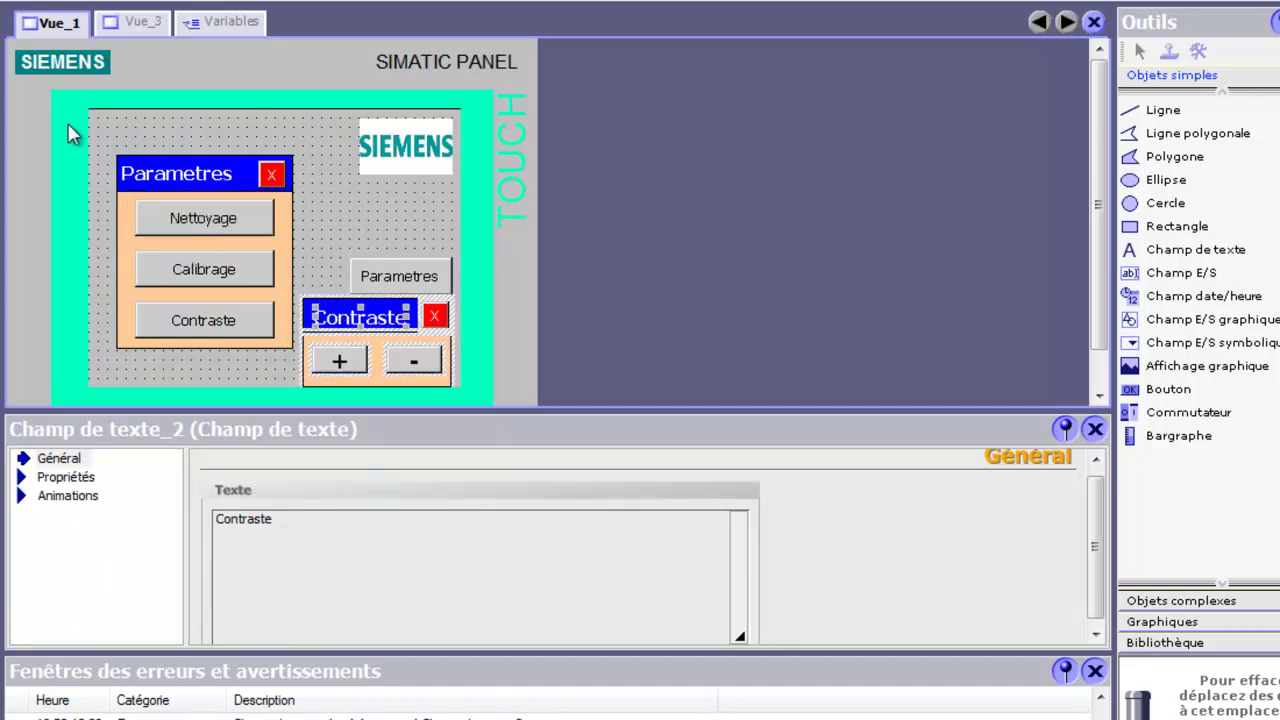
# Move the whole Parametres window in Vue_1 to the upper-left corner of the HMI screen.
pyautogui.moveTo(113, 142); pyautogui.dragTo(310, 372)
pyautogui.moveTo(205, 200); pyautogui.dragTo(187, 163)
pyautogui.click(334, 251)
# Move the whole Contraste window so it overlaps the lower-right corner of the Parametres window.
pyautogui.moveTo(294, 283); pyautogui.dragTo(460, 423)
pyautogui.moveTo(367, 330); pyautogui.dragTo(244, 292)
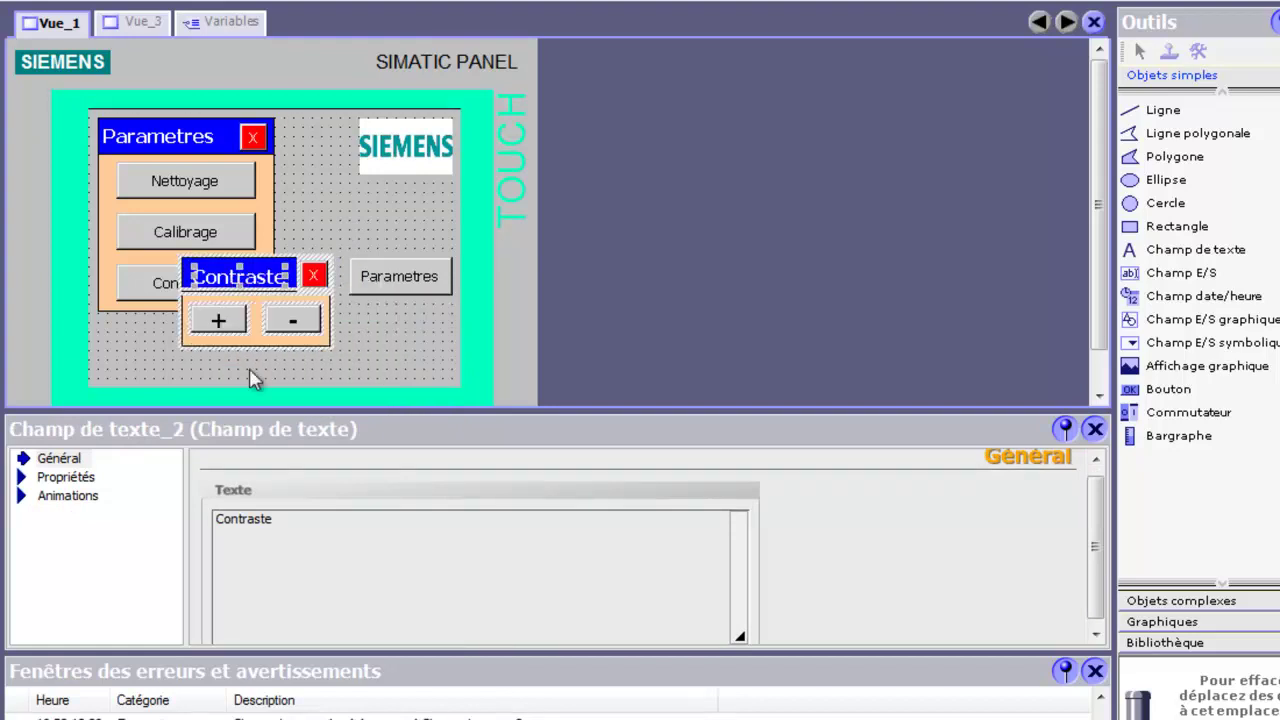
pyautogui.click(148, 368)
# Assign the PositionnerBit function to the Clic event of the Contraste button in the Parametres window.
pyautogui.click(138, 283)
pyautogui.click(67, 495)
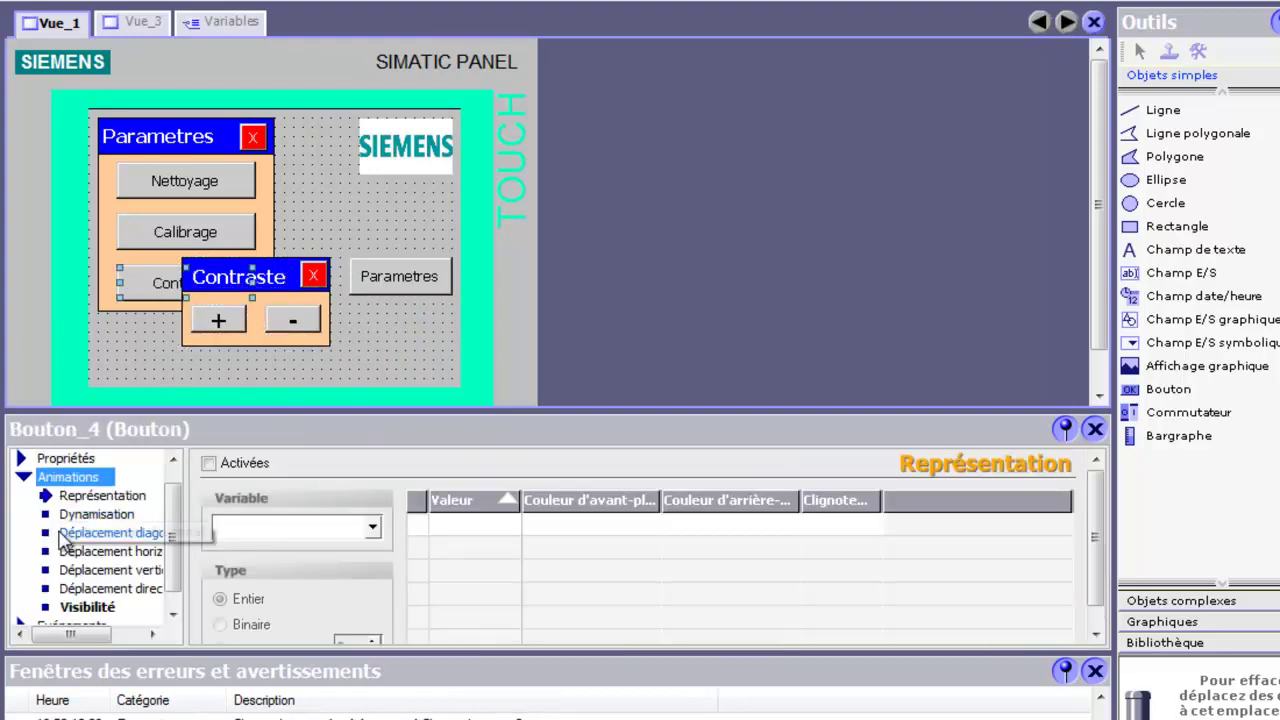
pyautogui.scroll(-1, 168, 592)
pyautogui.click(50, 607)
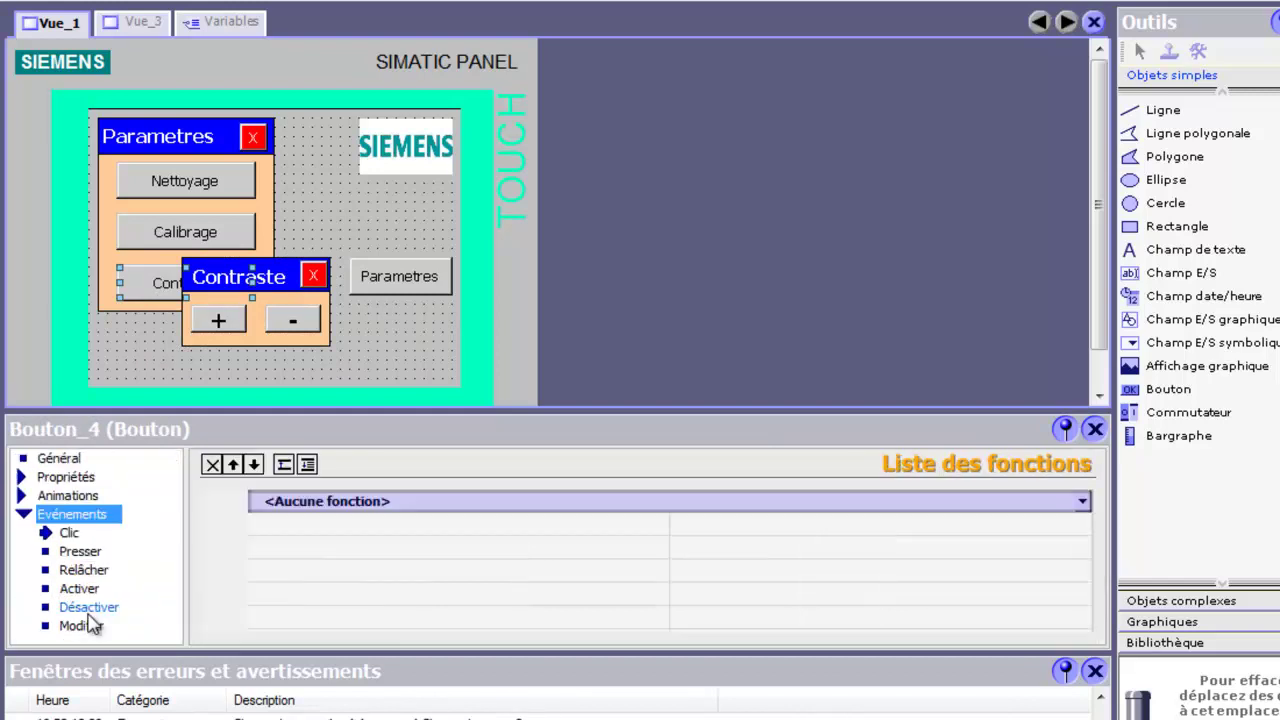
pyautogui.click(68, 533)
pyautogui.click(1081, 502)
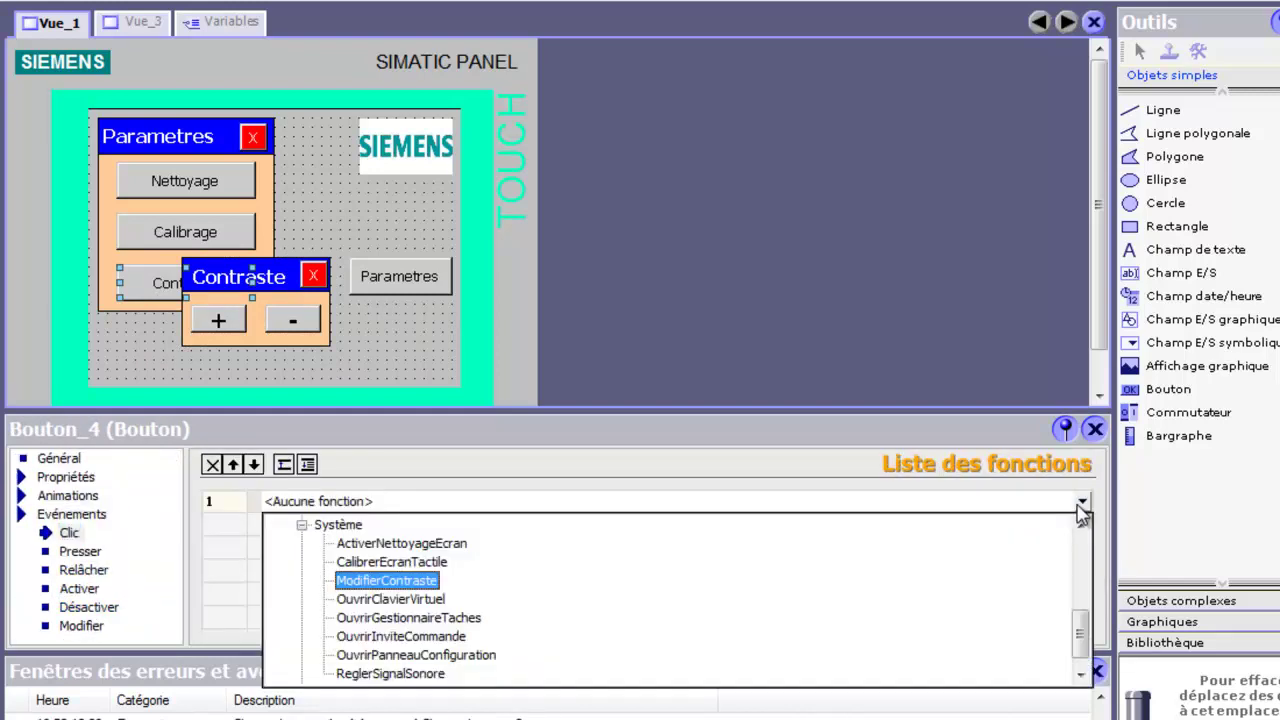
pyautogui.click(302, 526)
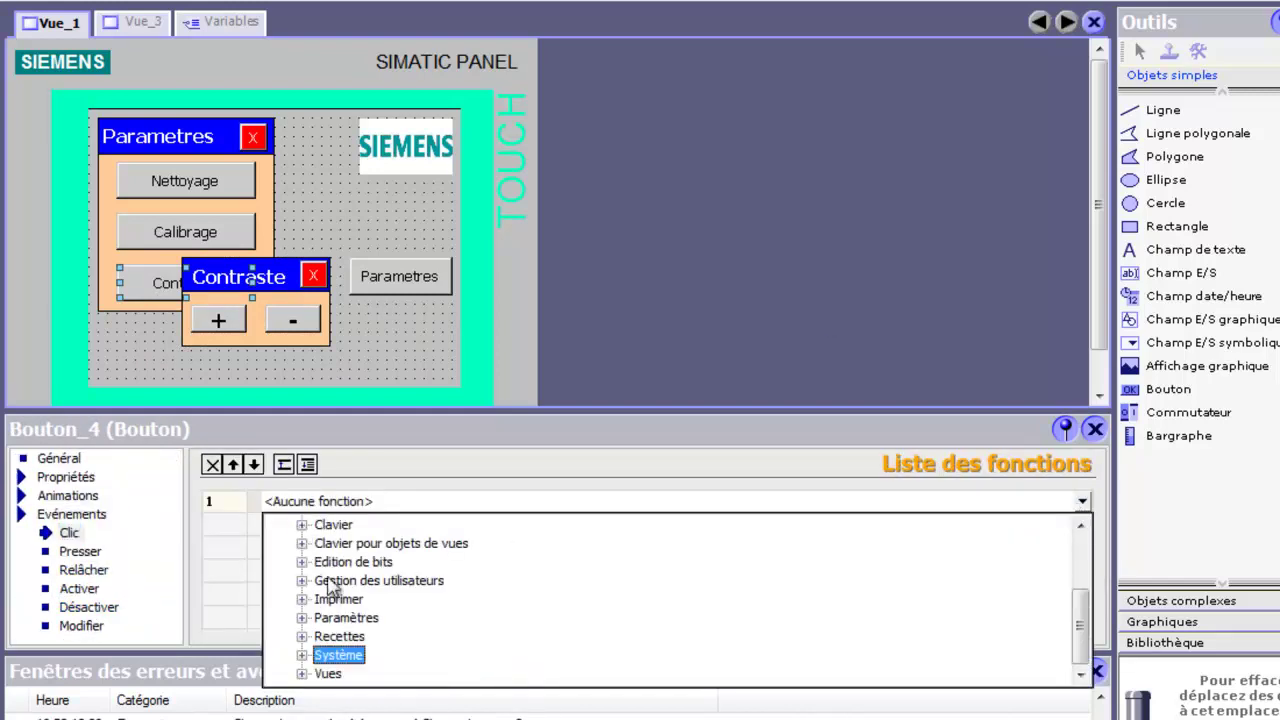
pyautogui.click(302, 562)
pyautogui.click(370, 618)
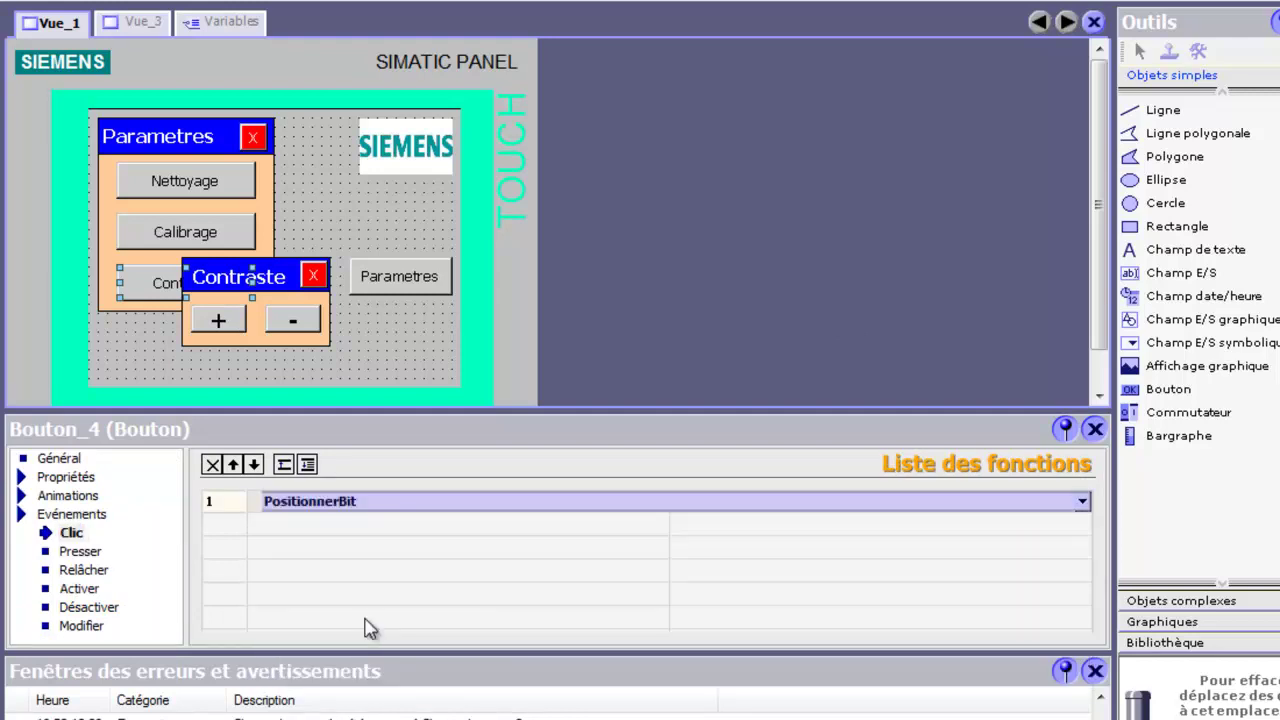
# Set the variable of the Contraste button's PositionnerBit function to faceplate contraste.
pyautogui.click(1064, 531)
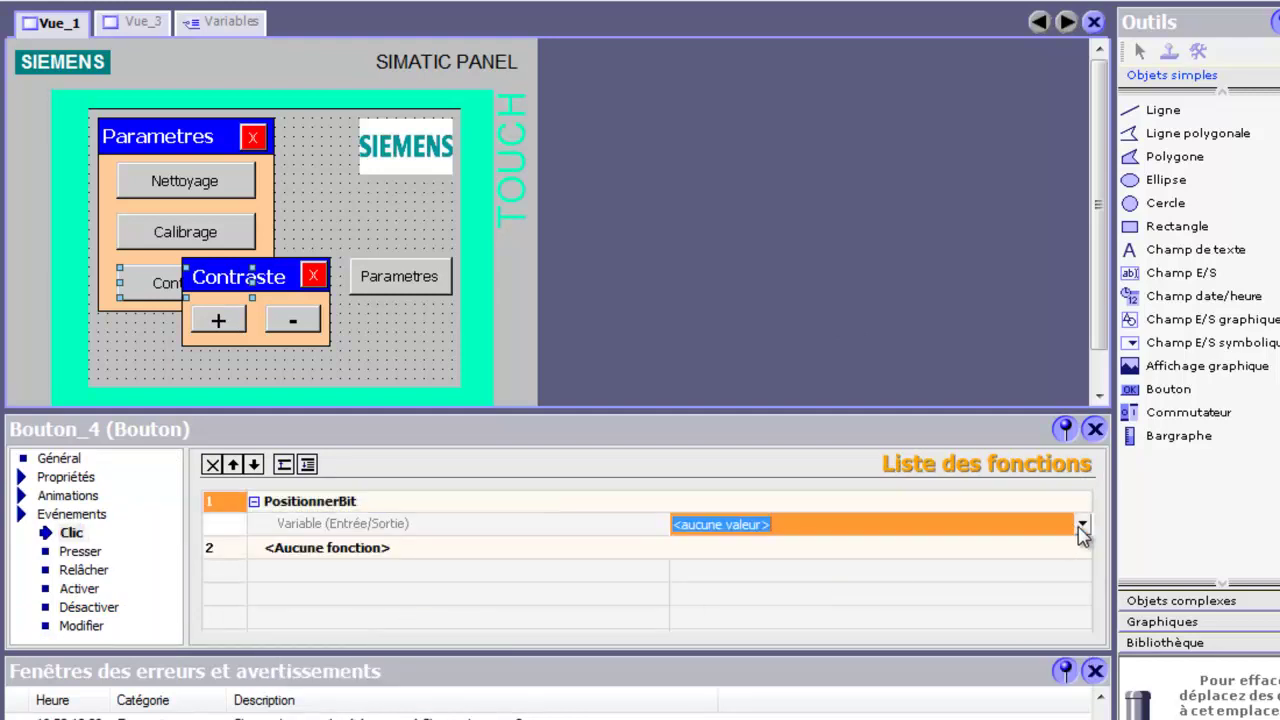
pyautogui.click(1081, 525)
pyautogui.click(991, 330)
pyautogui.press('Return')
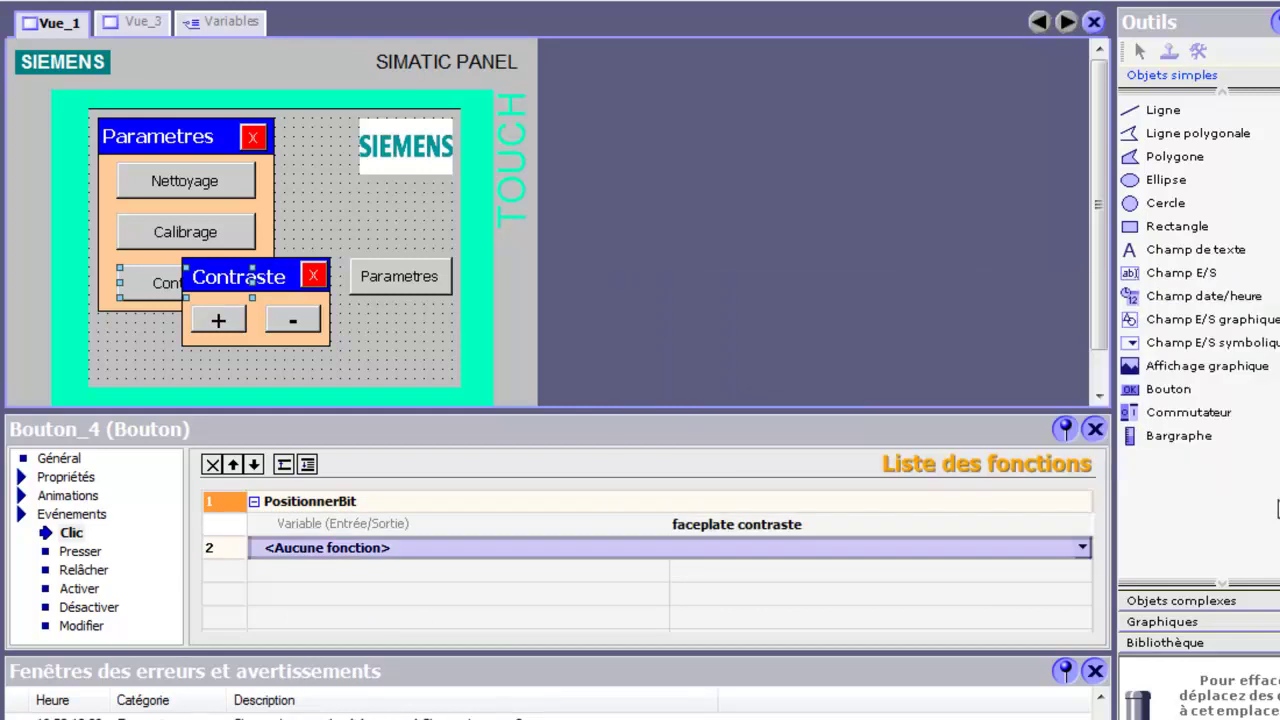
# Assign RAZBit with the variable faceplate contraste to the Clic event of the Contraste window's X button.
pyautogui.click(310, 275)
pyautogui.click(75, 537)
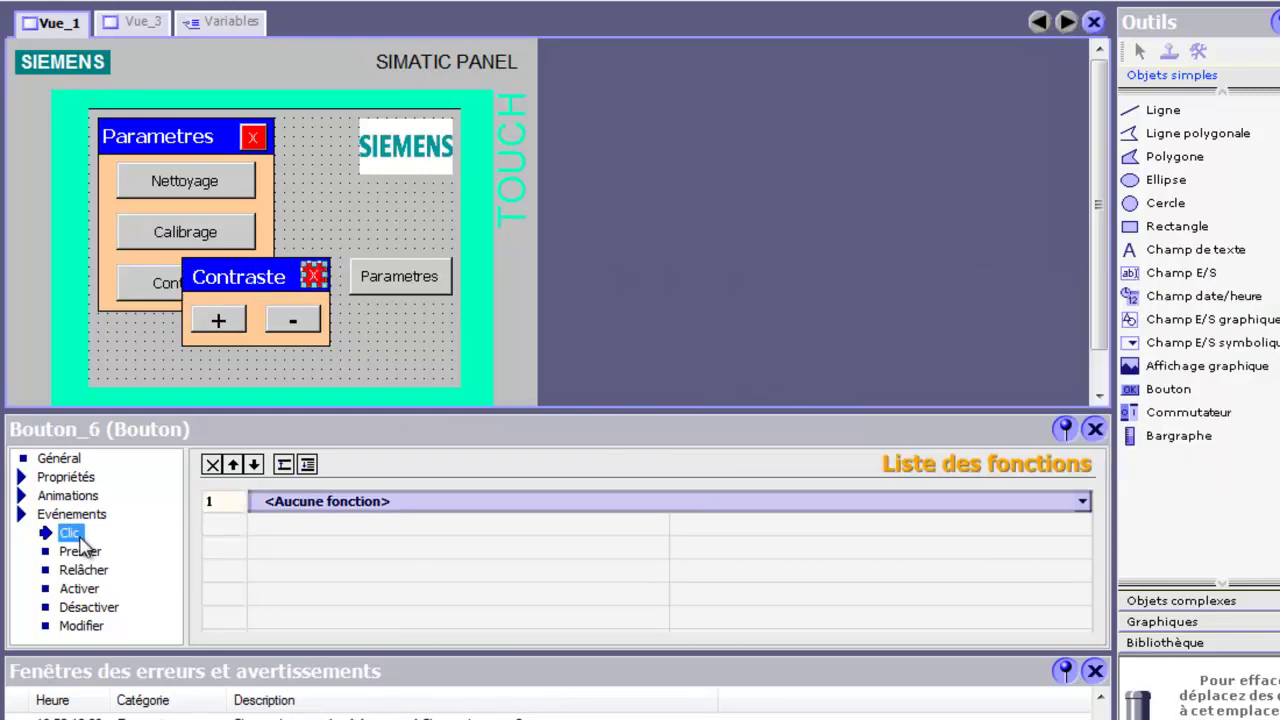
pyautogui.click(1085, 506)
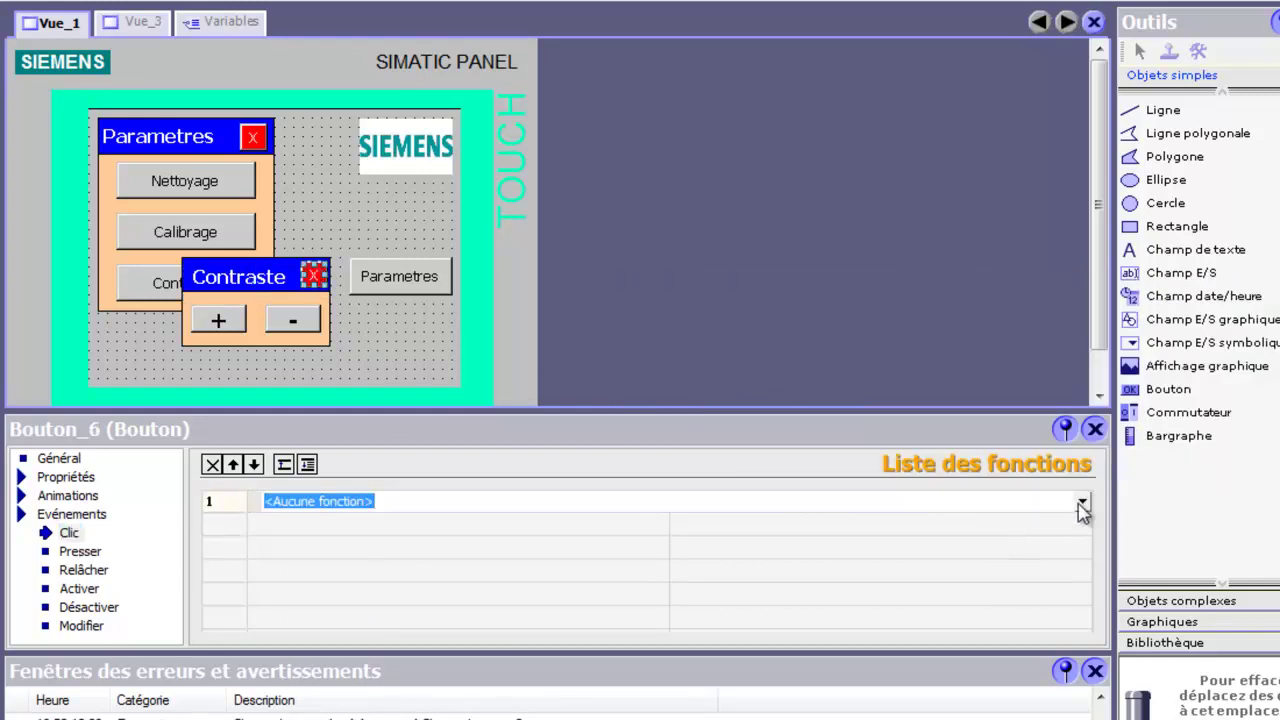
pyautogui.click(1081, 502)
pyautogui.click(356, 636)
pyautogui.click(1082, 524)
pyautogui.click(1082, 524)
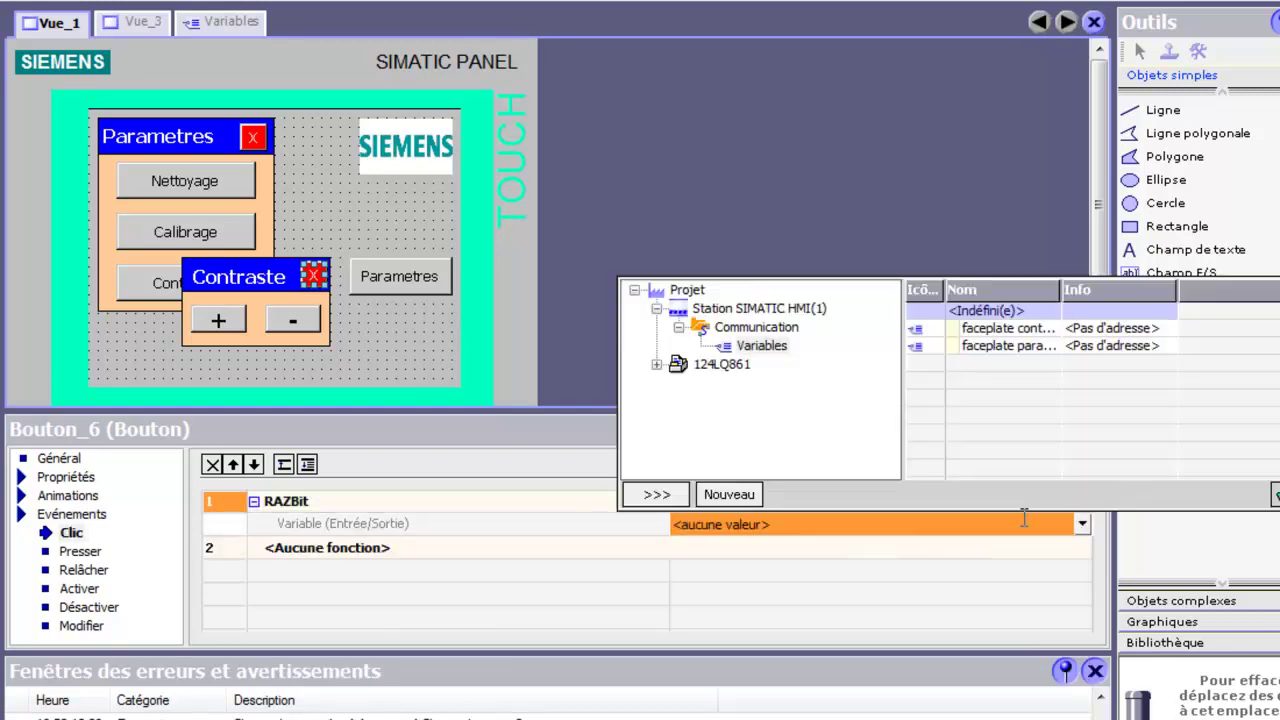
pyautogui.click(986, 331)
pyautogui.click(1276, 494)
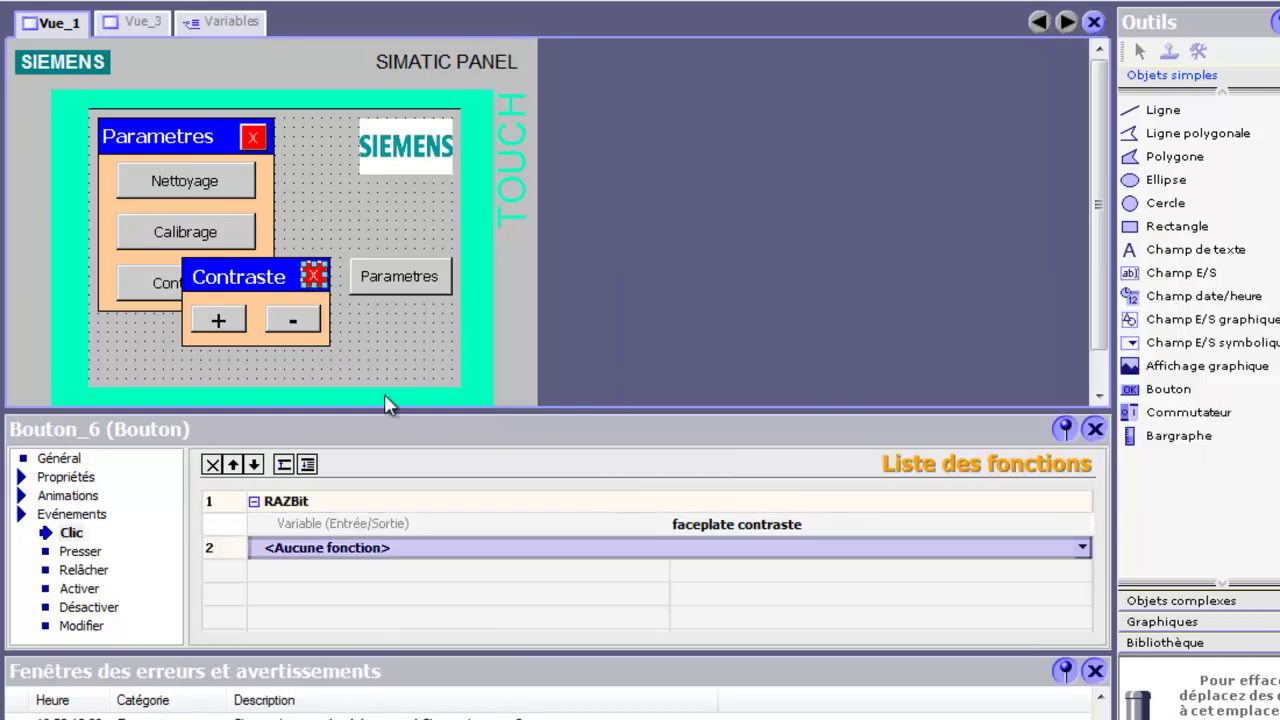
# Assign ModifierContraste with the modification Augmenter to the Clic event of the Contraste window's + button.
pyautogui.click(209, 320)
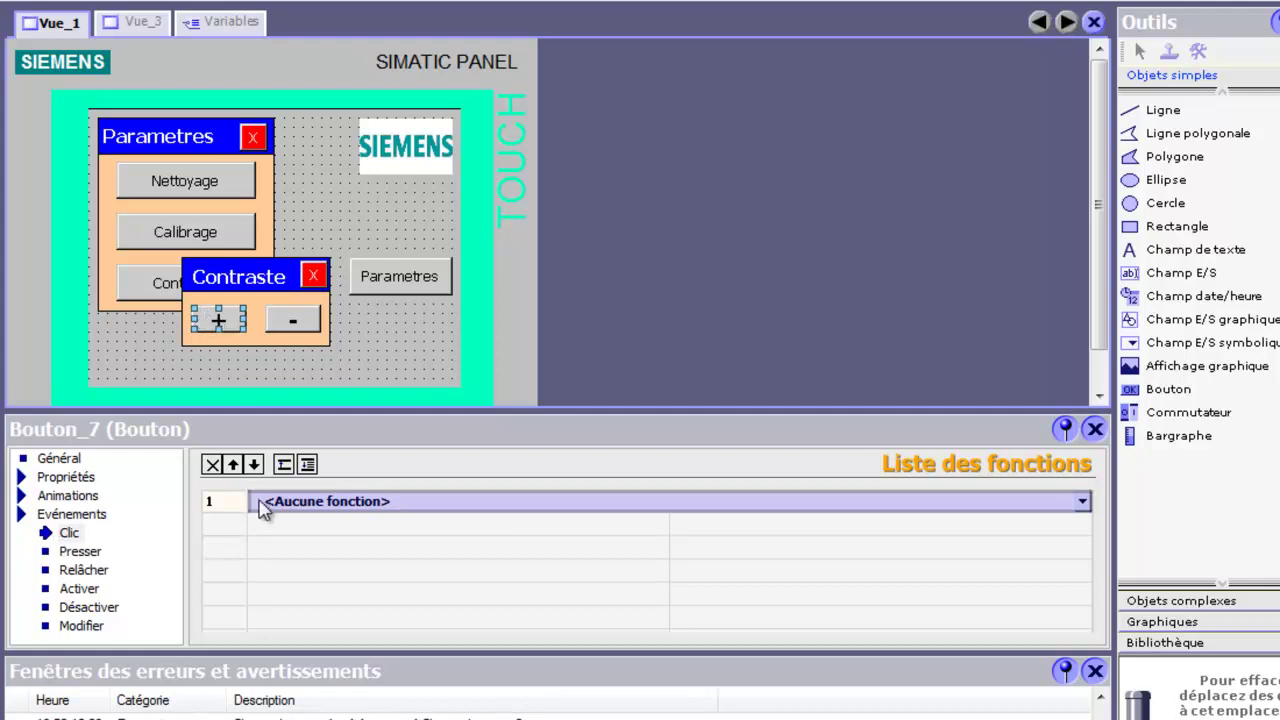
pyautogui.click(1083, 505)
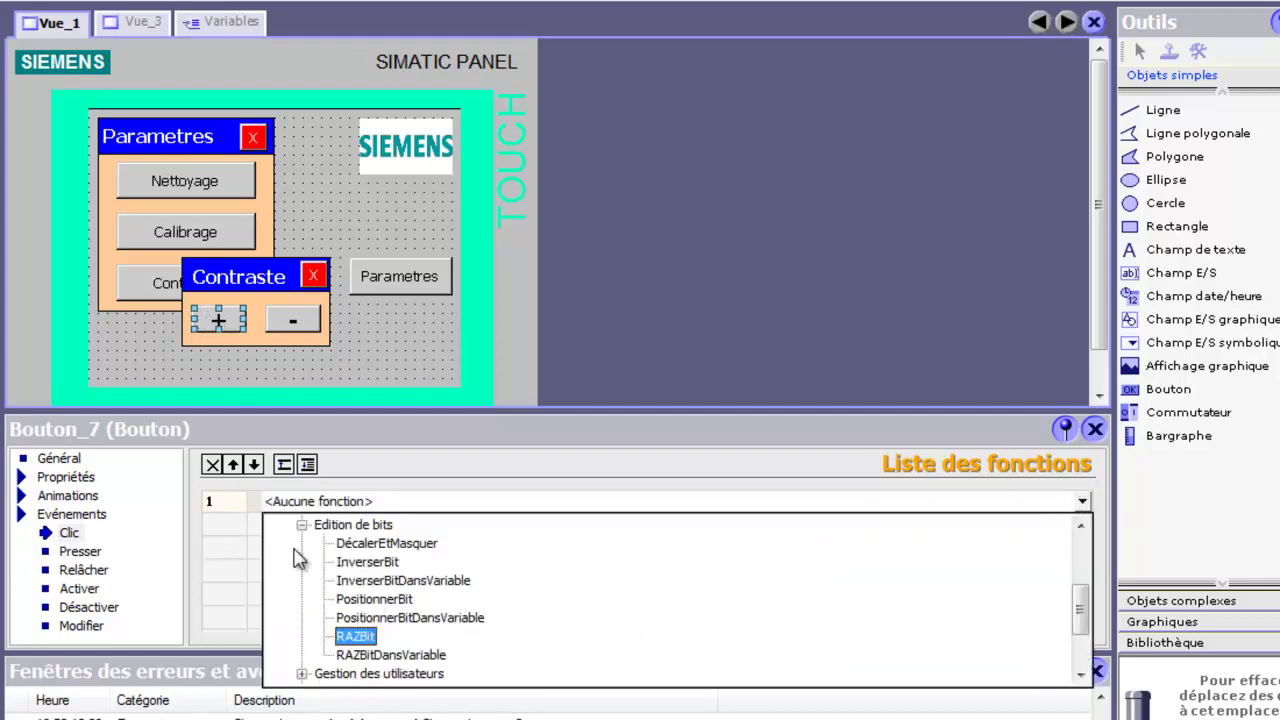
pyautogui.click(302, 525)
pyautogui.click(313, 656)
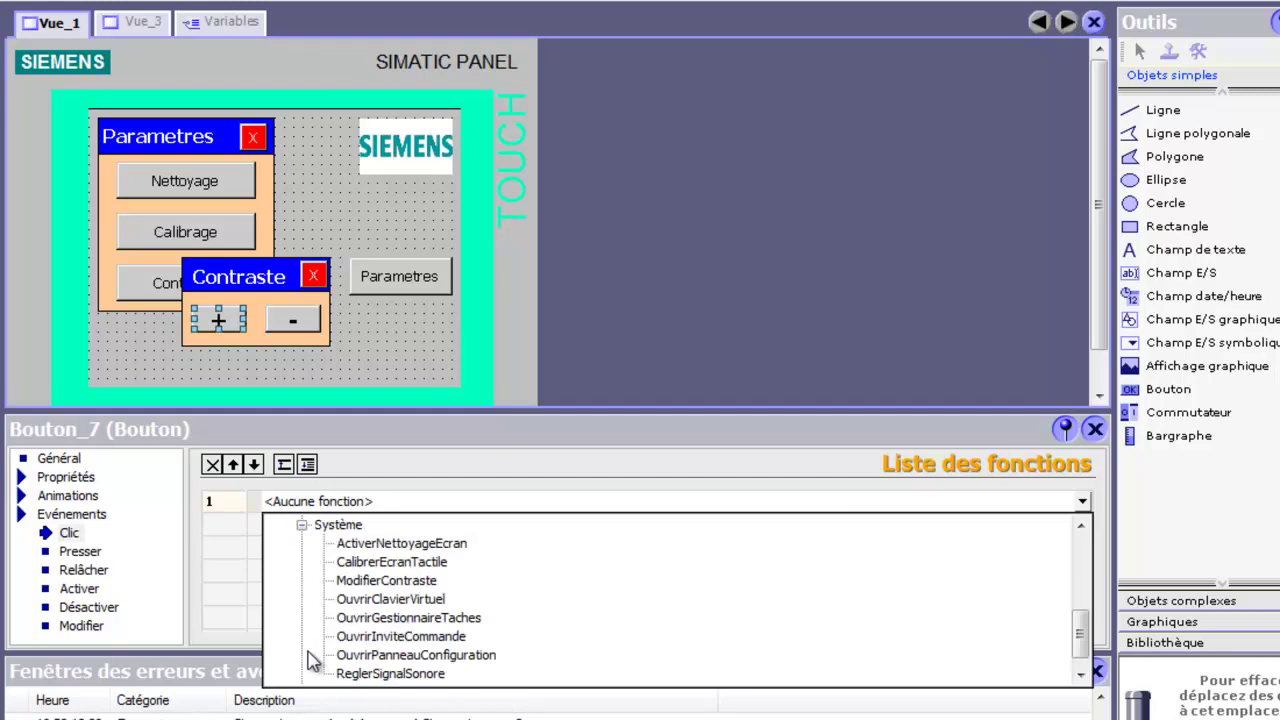
pyautogui.click(385, 581)
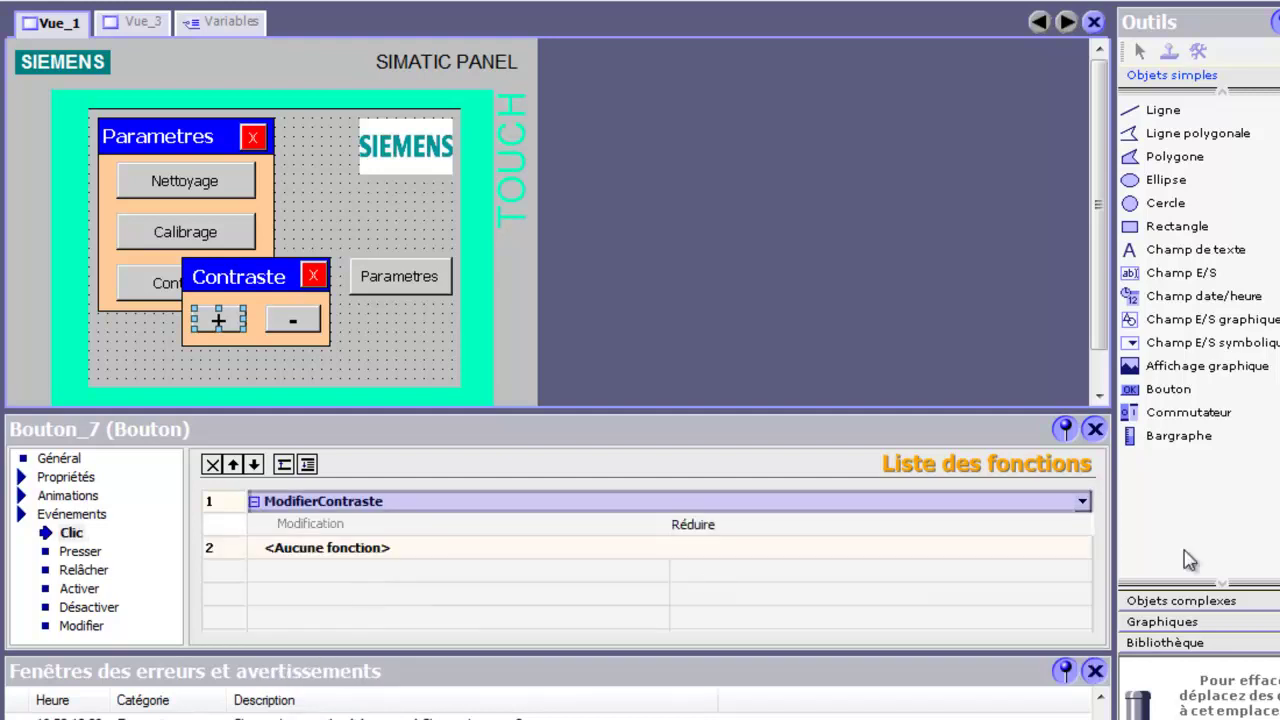
pyautogui.click(1083, 526)
pyautogui.click(1082, 525)
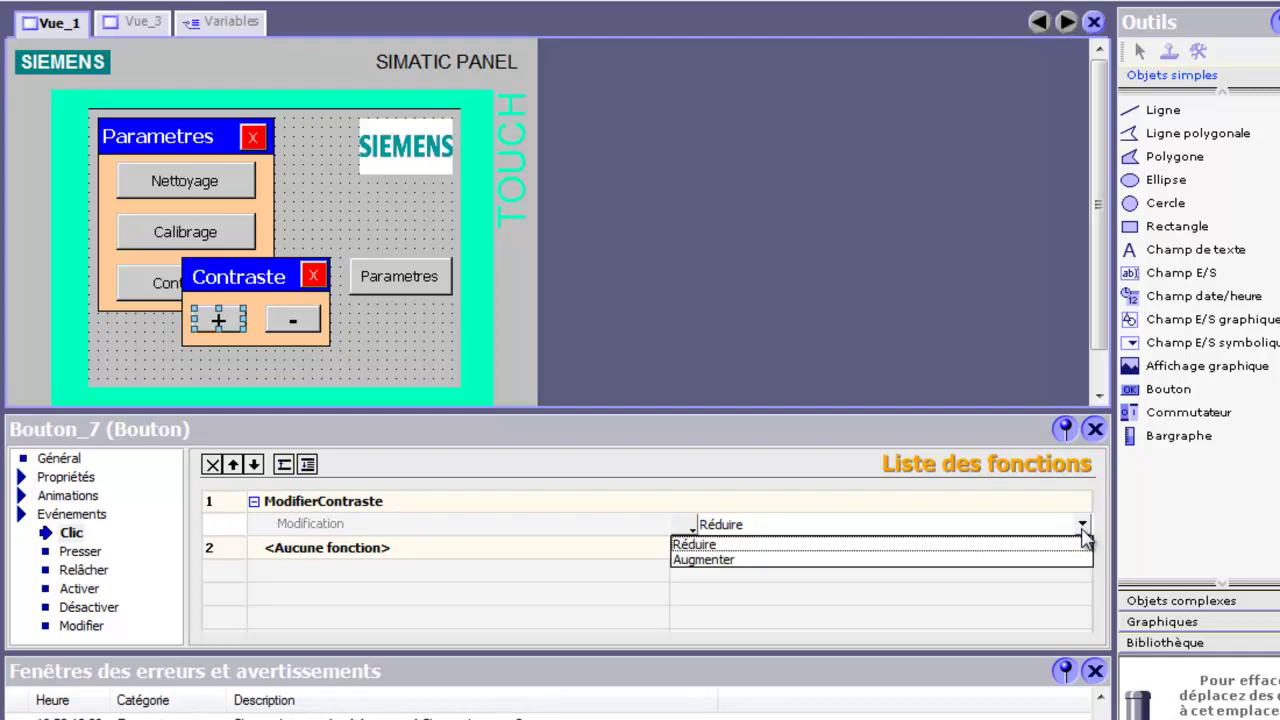
pyautogui.click(737, 560)
# Assign ModifierContraste with the modification Réduire to the Clic event of the Contraste window's - button.
pyautogui.click(298, 318)
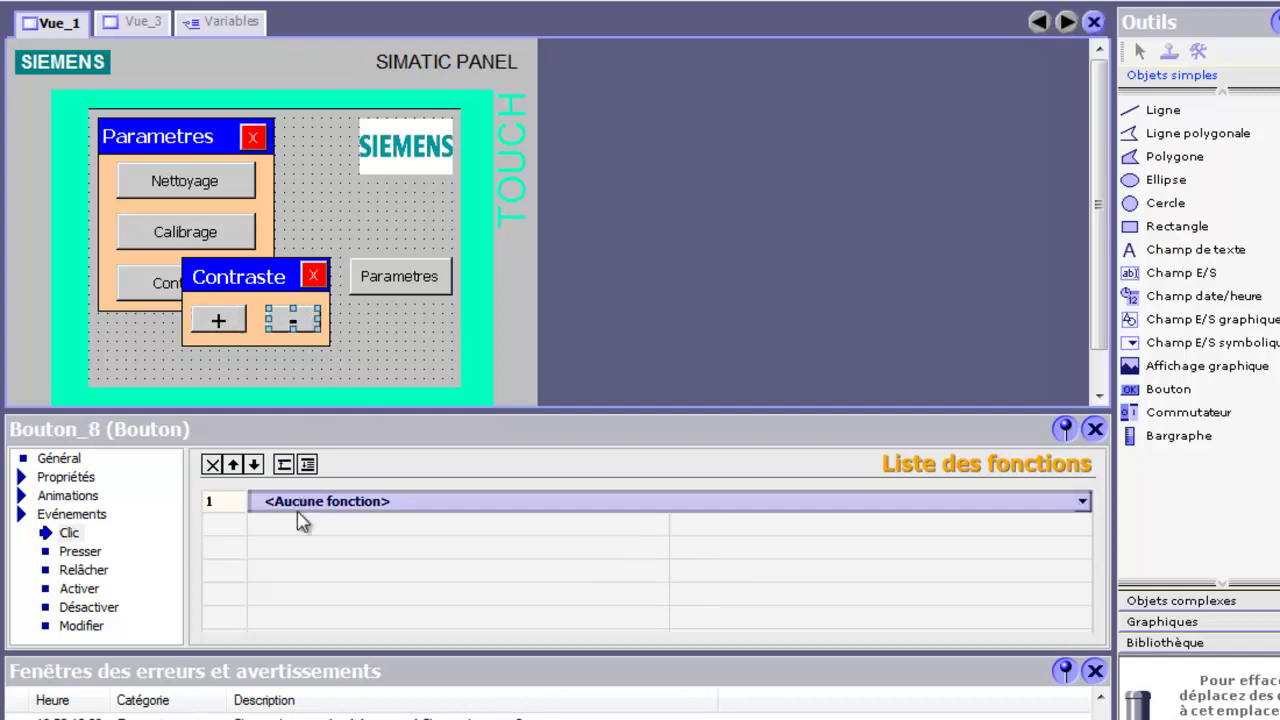
pyautogui.click(1082, 501)
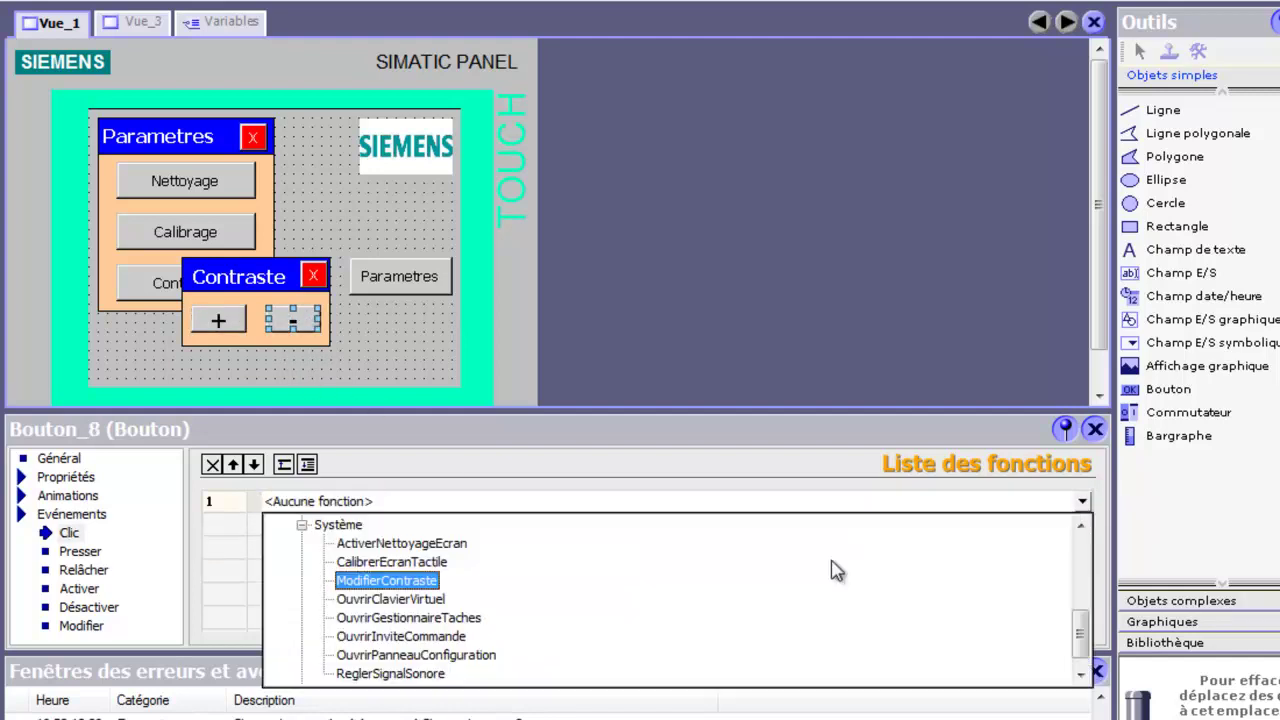
pyautogui.click(340, 581)
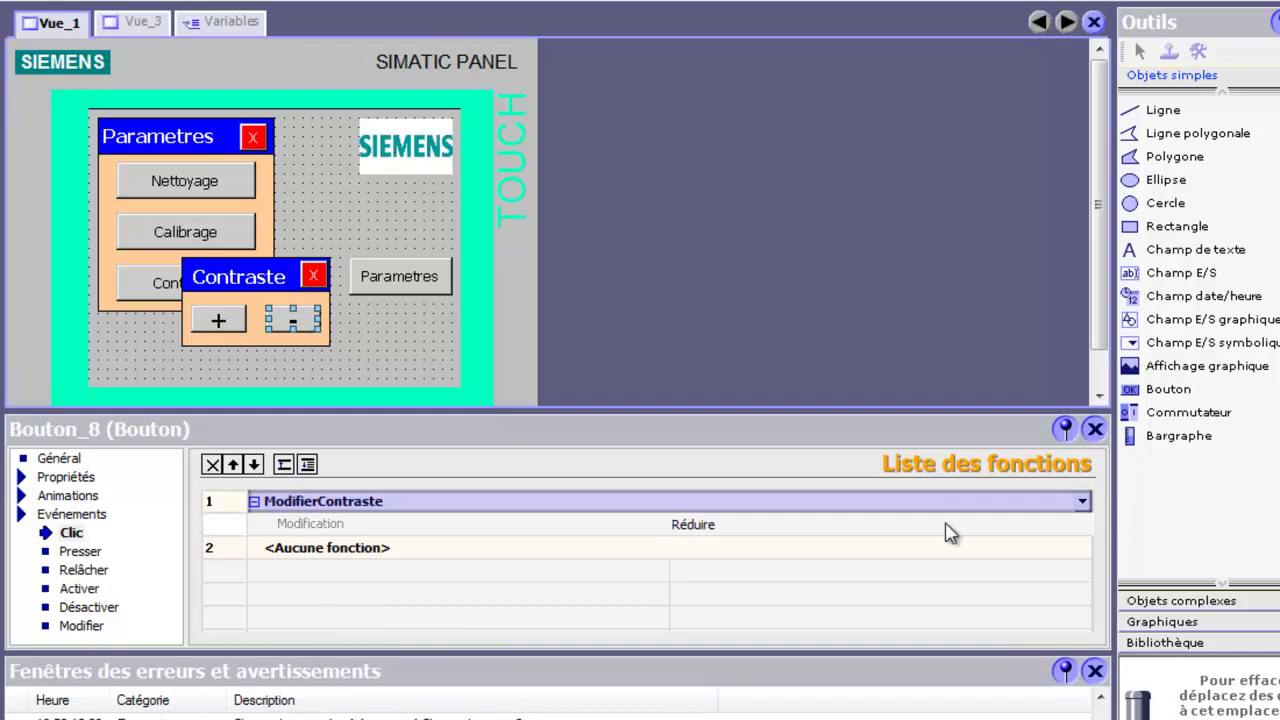
pyautogui.click(377, 358)
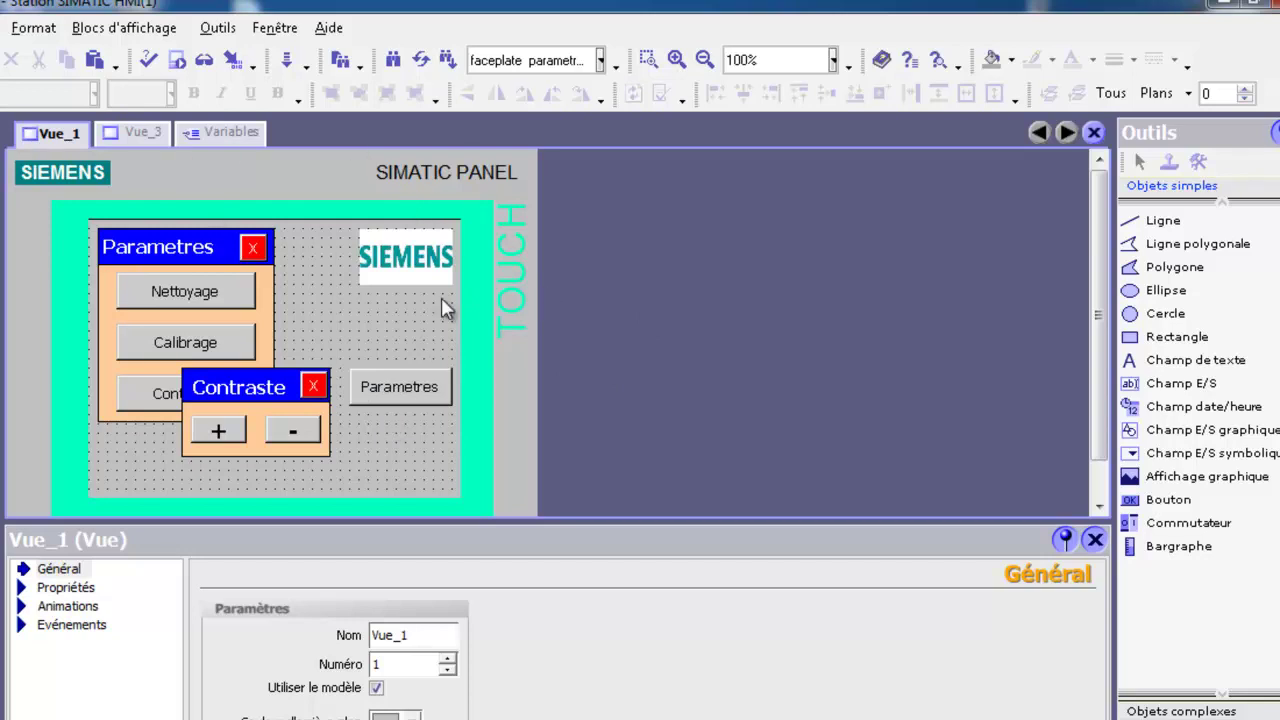
# Start the WinCC flexible Runtime simulation and open the Parametres window with the Parametres button.
pyautogui.moveTo(346, 523); pyautogui.dragTo(340, 574)
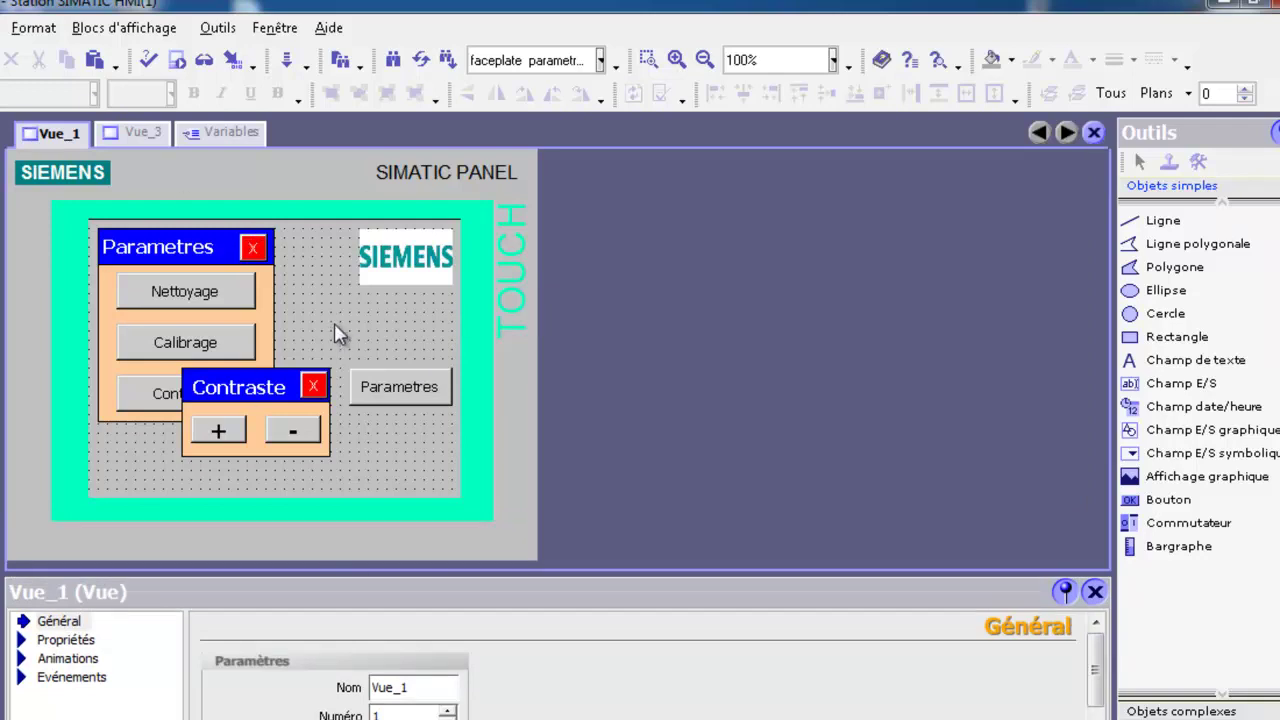
pyautogui.click(175, 62)
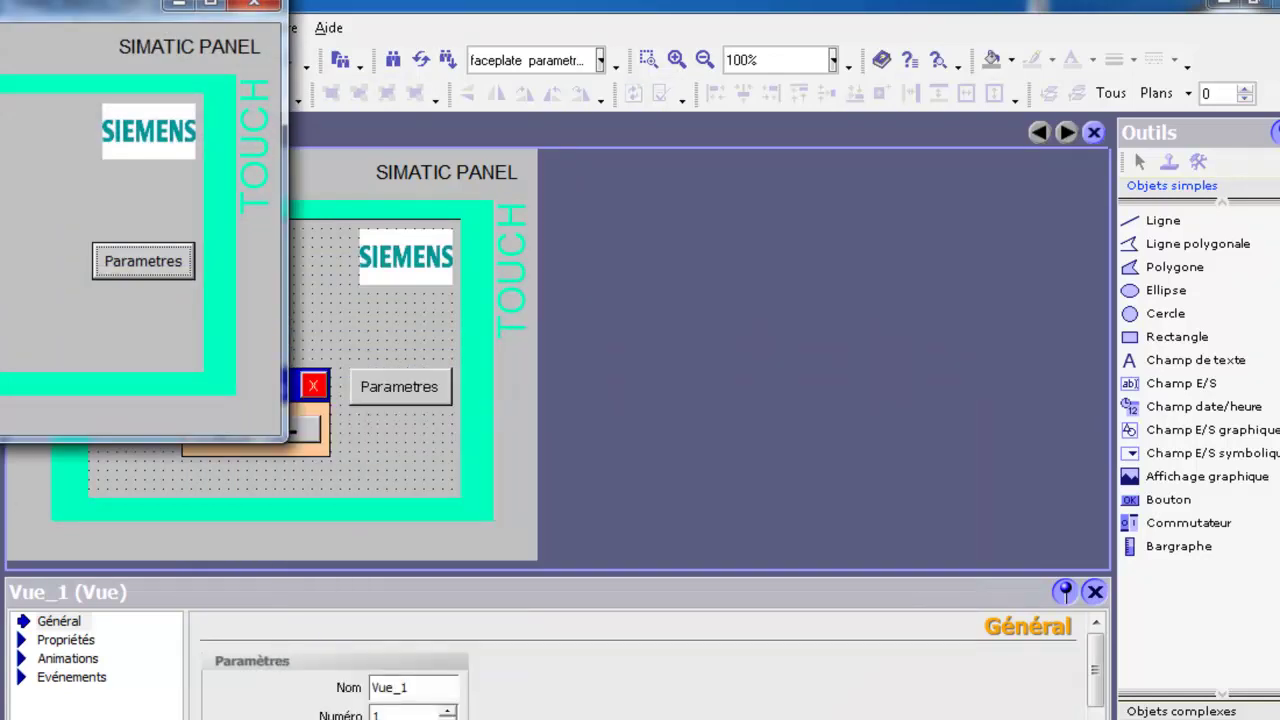
pyautogui.click(175, 261)
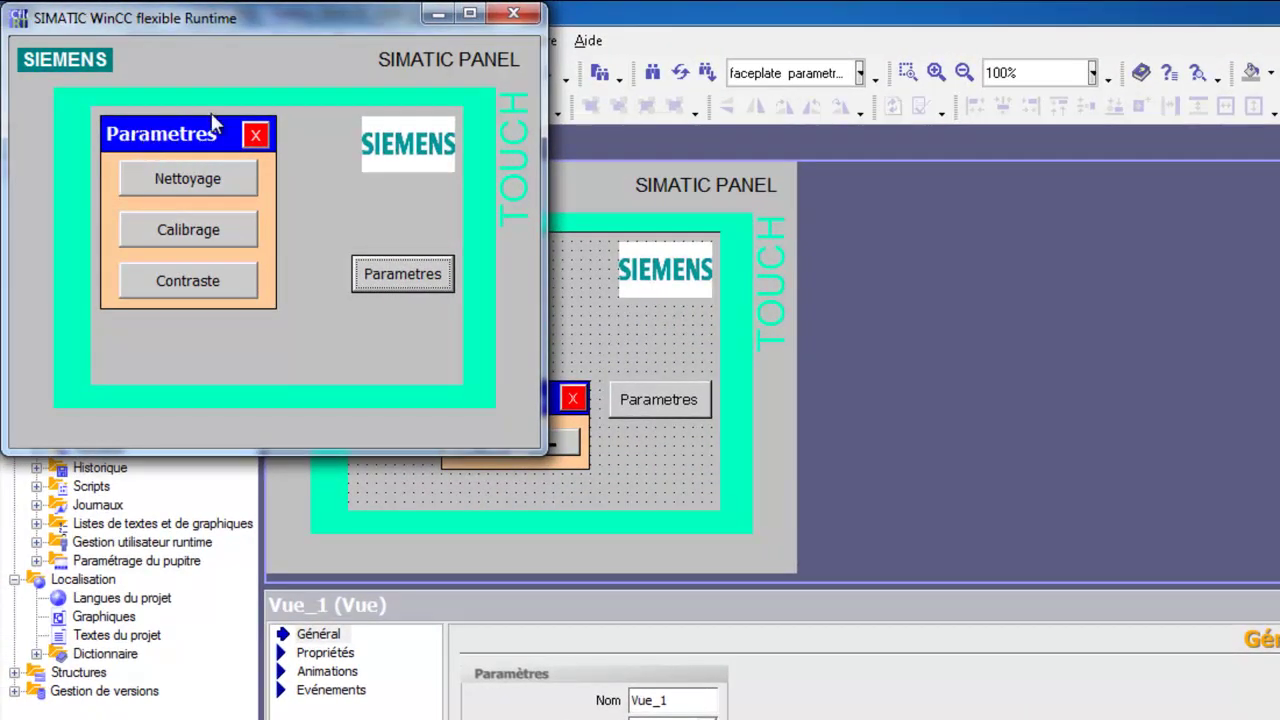
# Test the Nettoyage and Calibrage buttons of the Parametres window in the runtime.
pyautogui.click(203, 184)
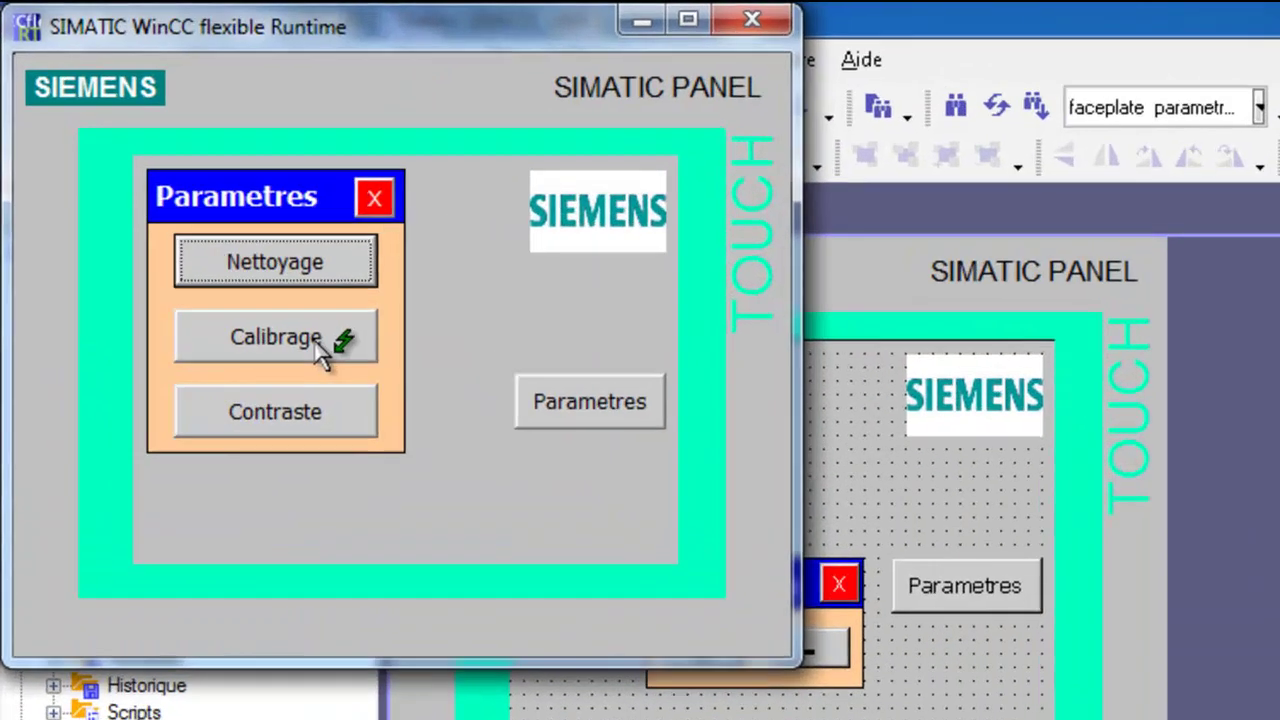
pyautogui.click(174, 187)
pyautogui.click(343, 376)
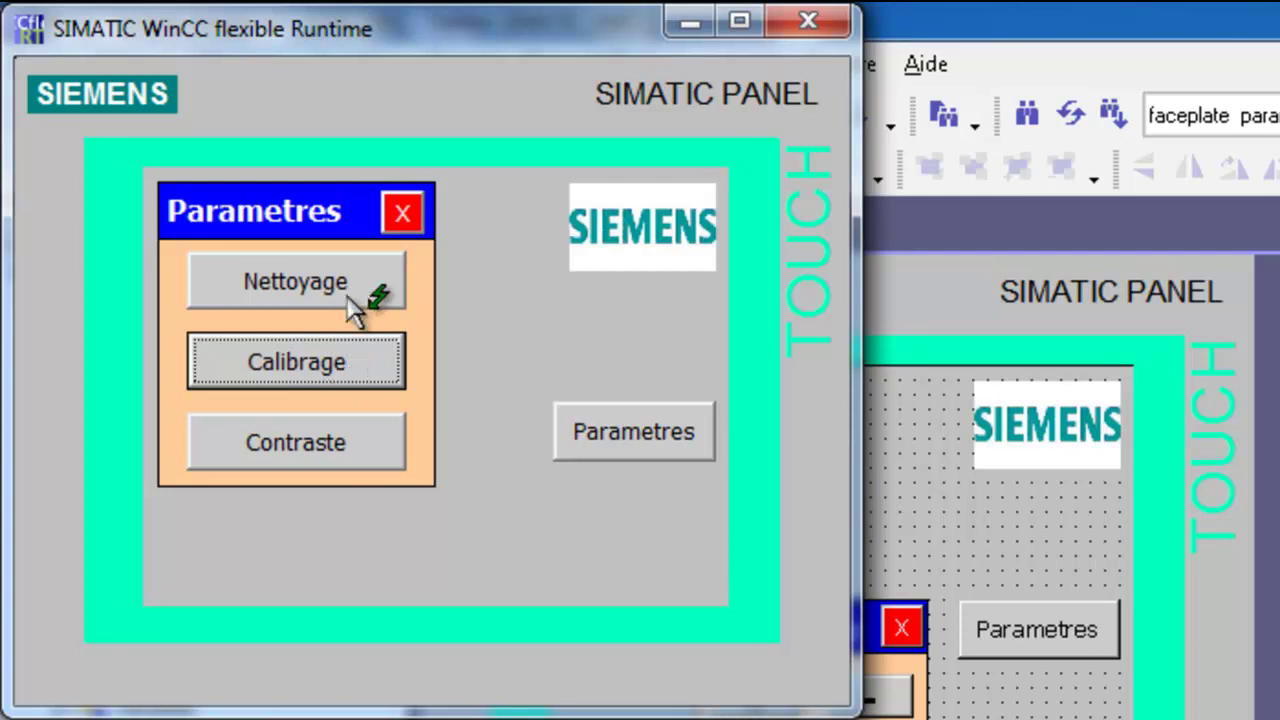
pyautogui.click(362, 368)
# Open the Contraste window in the runtime and test its + and - buttons.
pyautogui.click(340, 446)
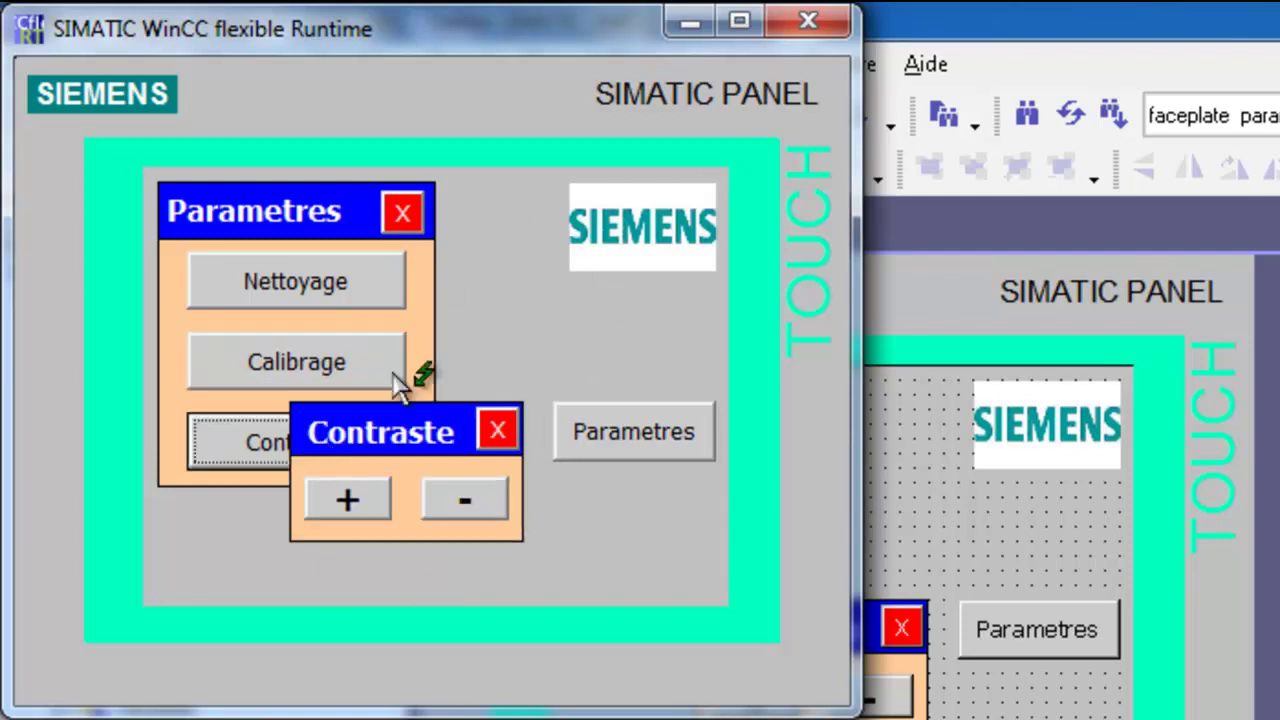
pyautogui.click(345, 500)
pyautogui.click(467, 502)
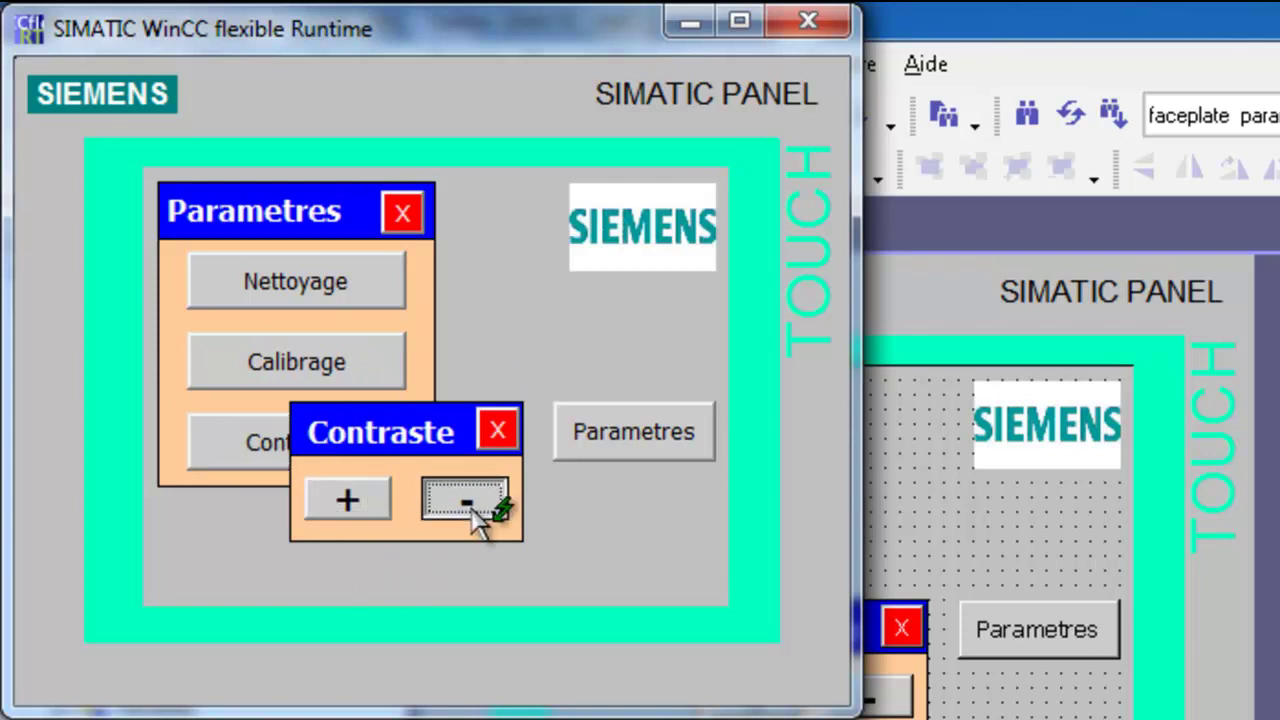
# Close the Contraste and Parametres windows with their X buttons, and exit the runtime.
pyautogui.click(498, 432)
pyautogui.click(402, 211)
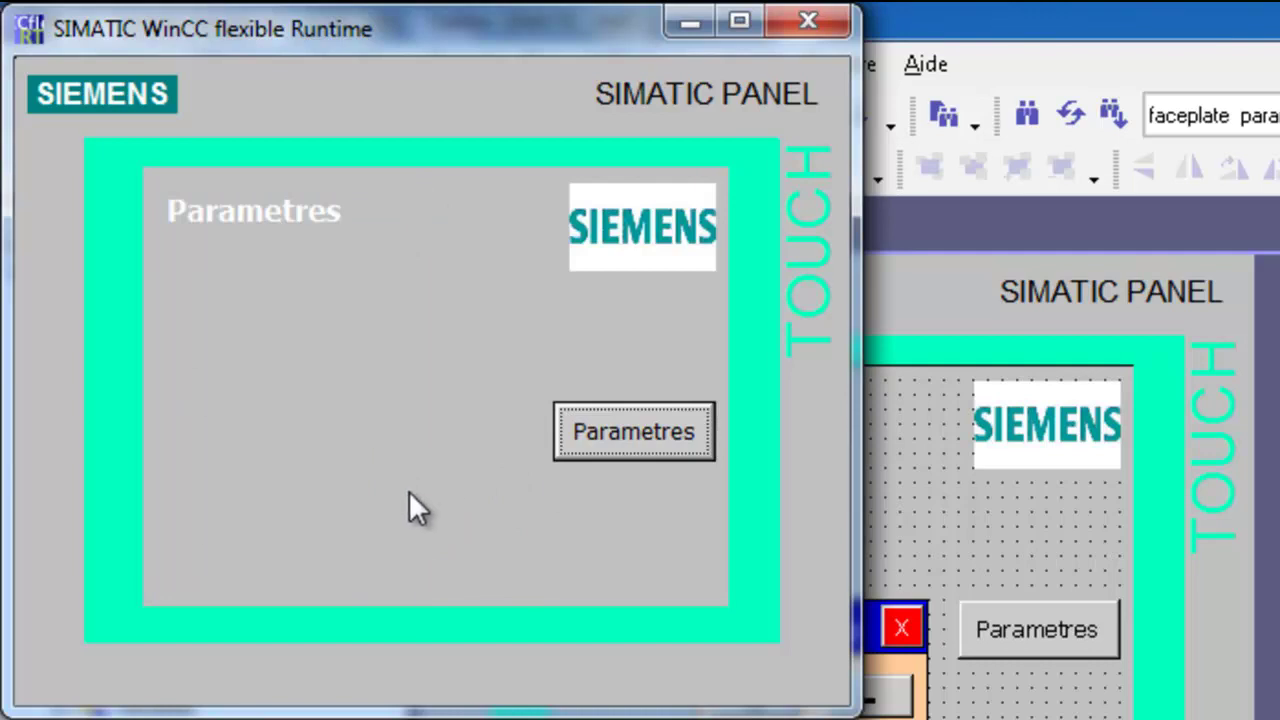
pyautogui.click(805, 23)
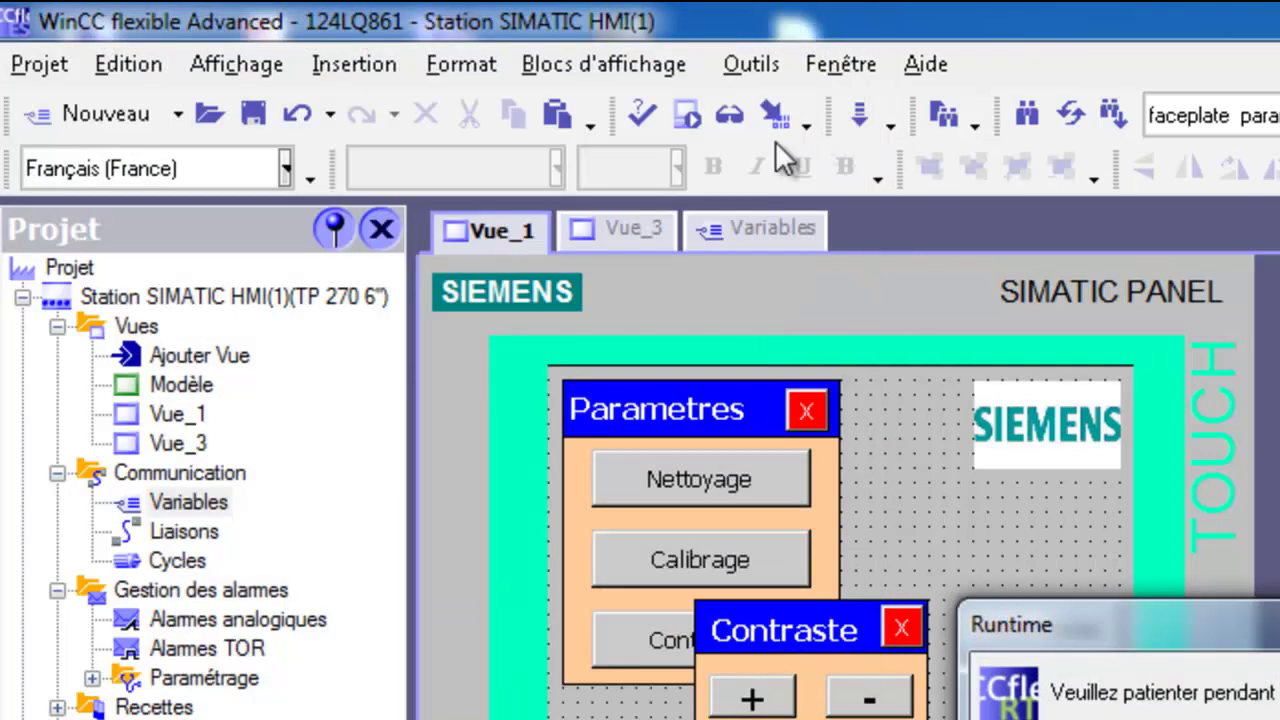
# Set the visibility animation of the Parametres title text to variable faceplate parametres, type Bit, state Visibles.
pyautogui.click(667, 407)
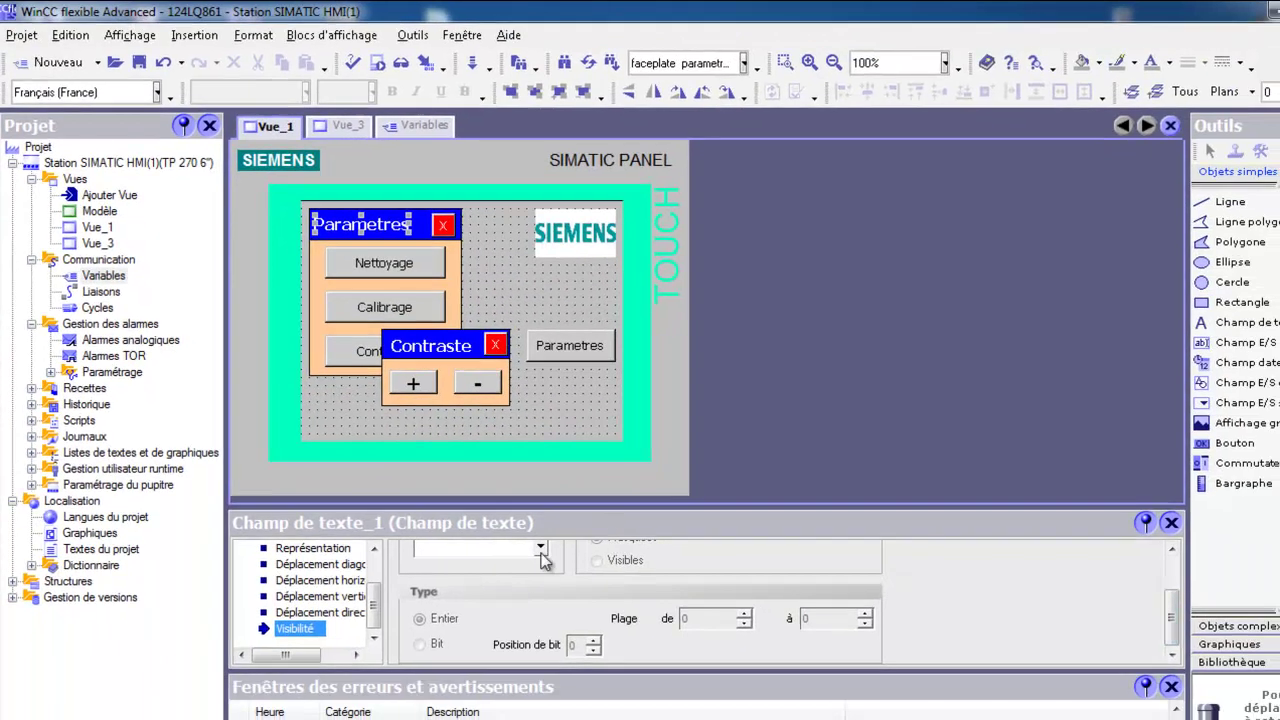
pyautogui.click(540, 549)
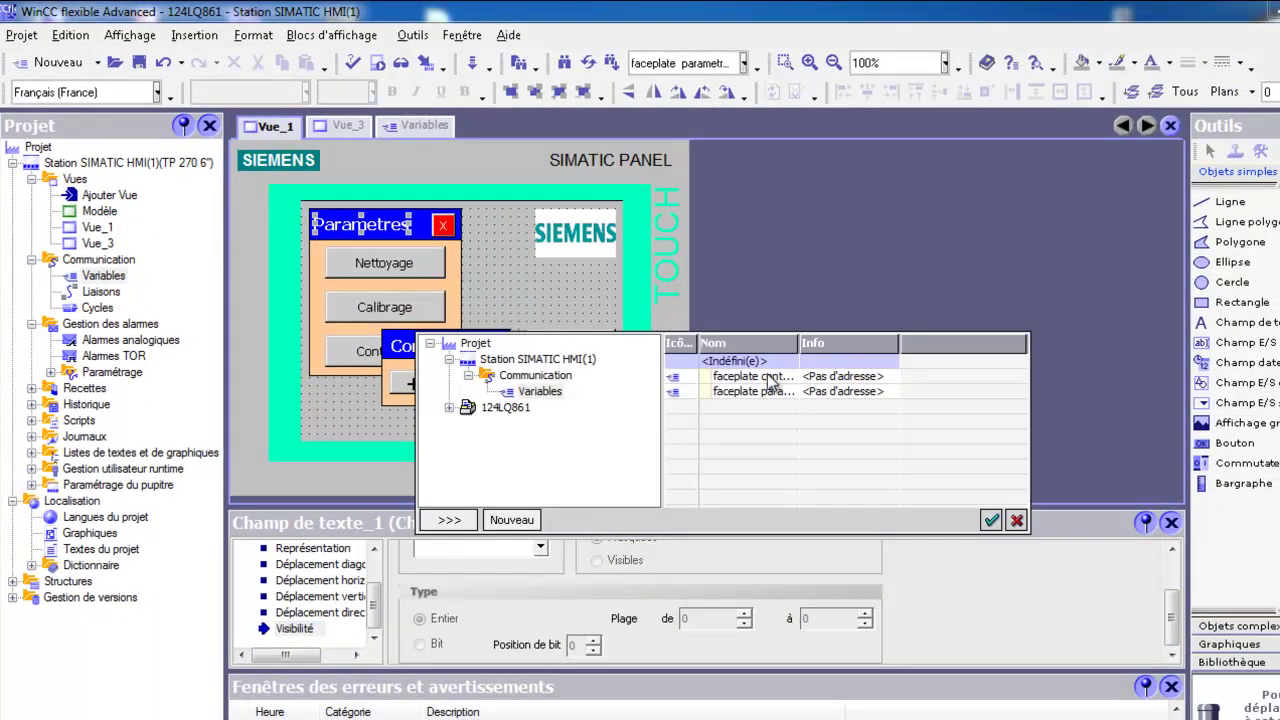
pyautogui.click(772, 391)
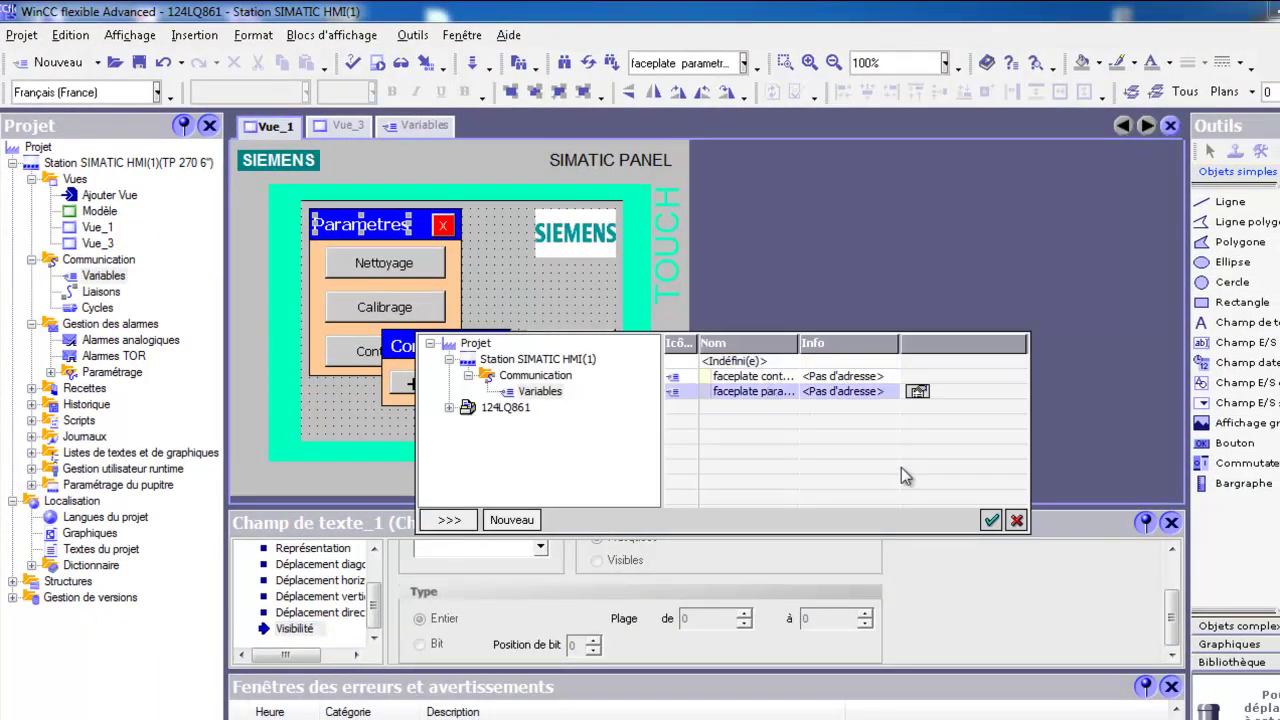
pyautogui.click(990, 520)
pyautogui.click(421, 645)
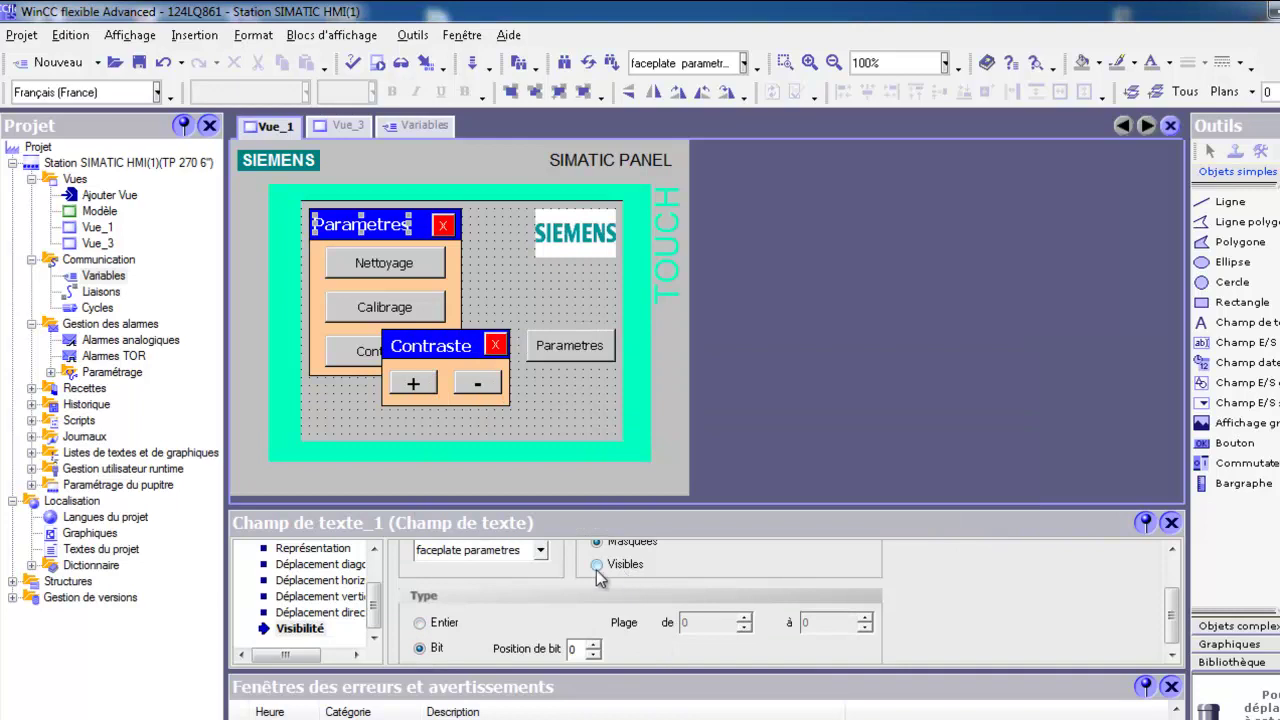
pyautogui.click(597, 565)
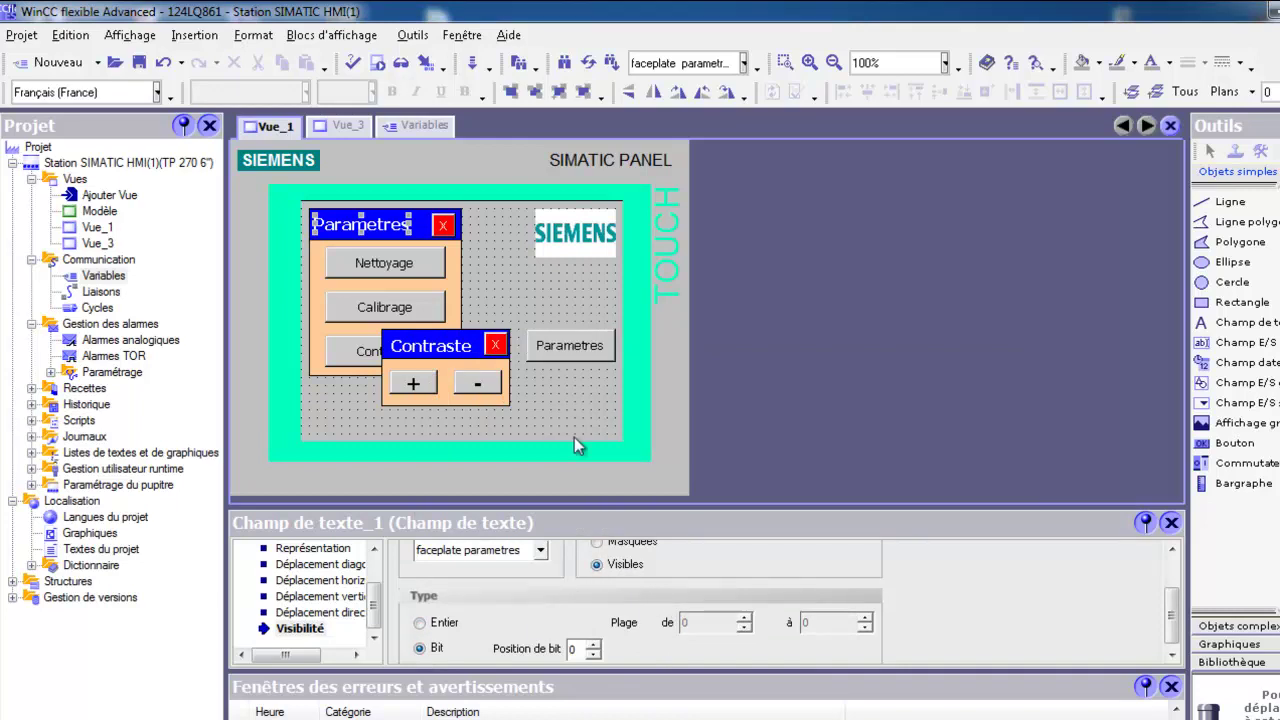